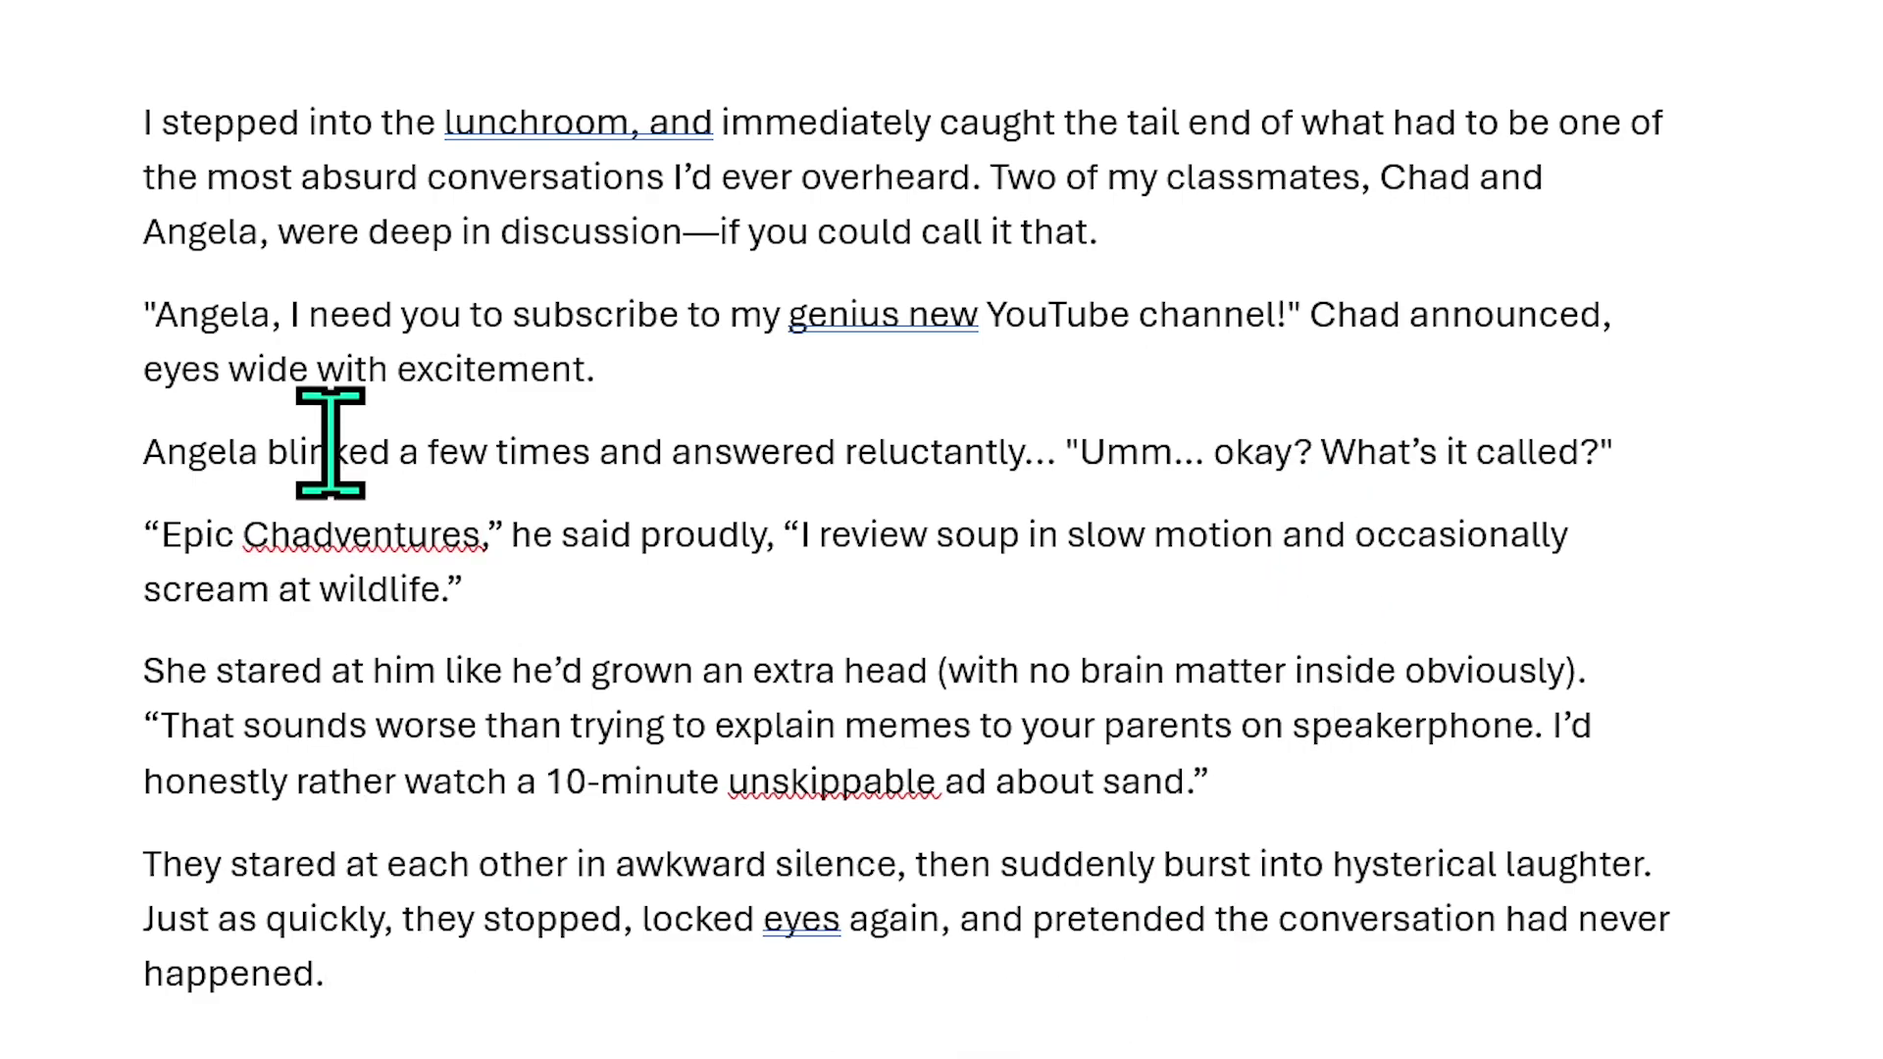
Step: Review the story paragraphs, then switch on Auto-assign voices in the new audiobook dialog
{"action": "left_click", "coordinate": [165, 461]}
{"action": "left_click_drag", "start_coordinate": [207, 469], "coordinate": [1644, 432]}
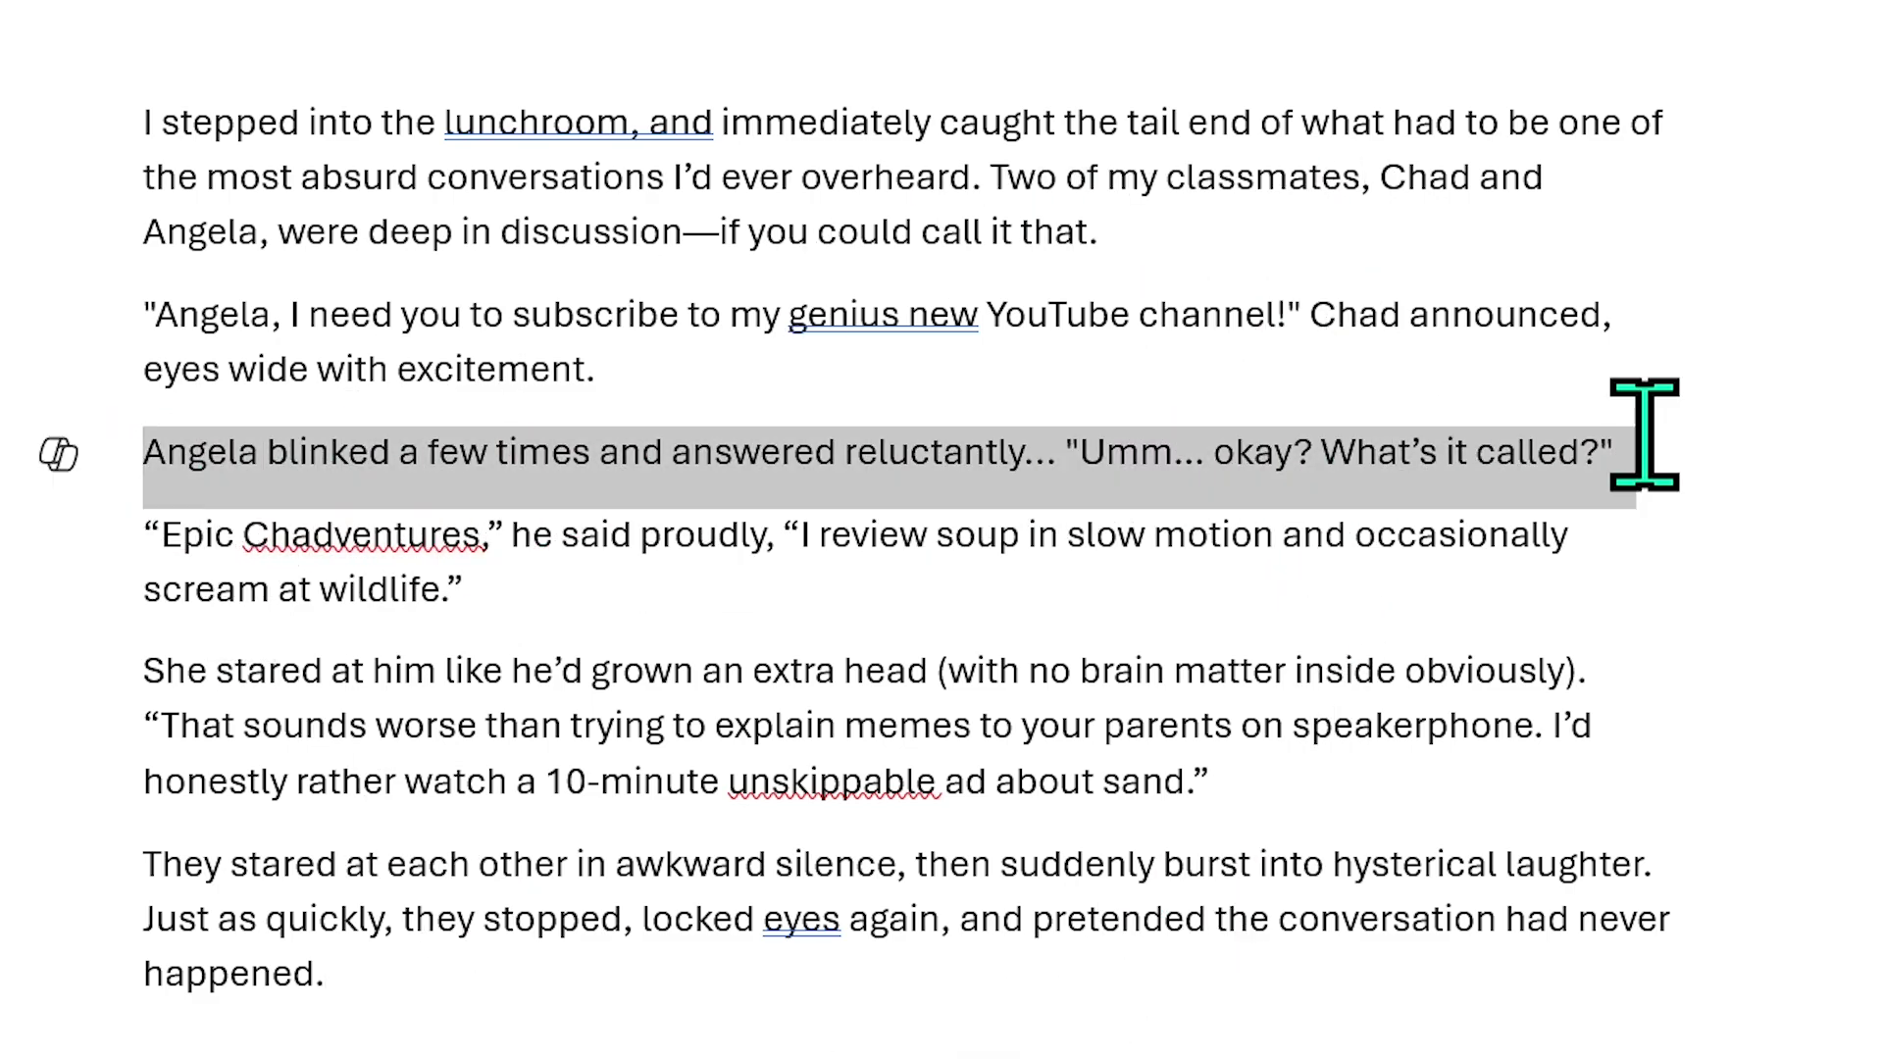
{"action": "left_click", "coordinate": [466, 538]}
{"action": "left_click_drag", "start_coordinate": [33, 543], "coordinate": [748, 631]}
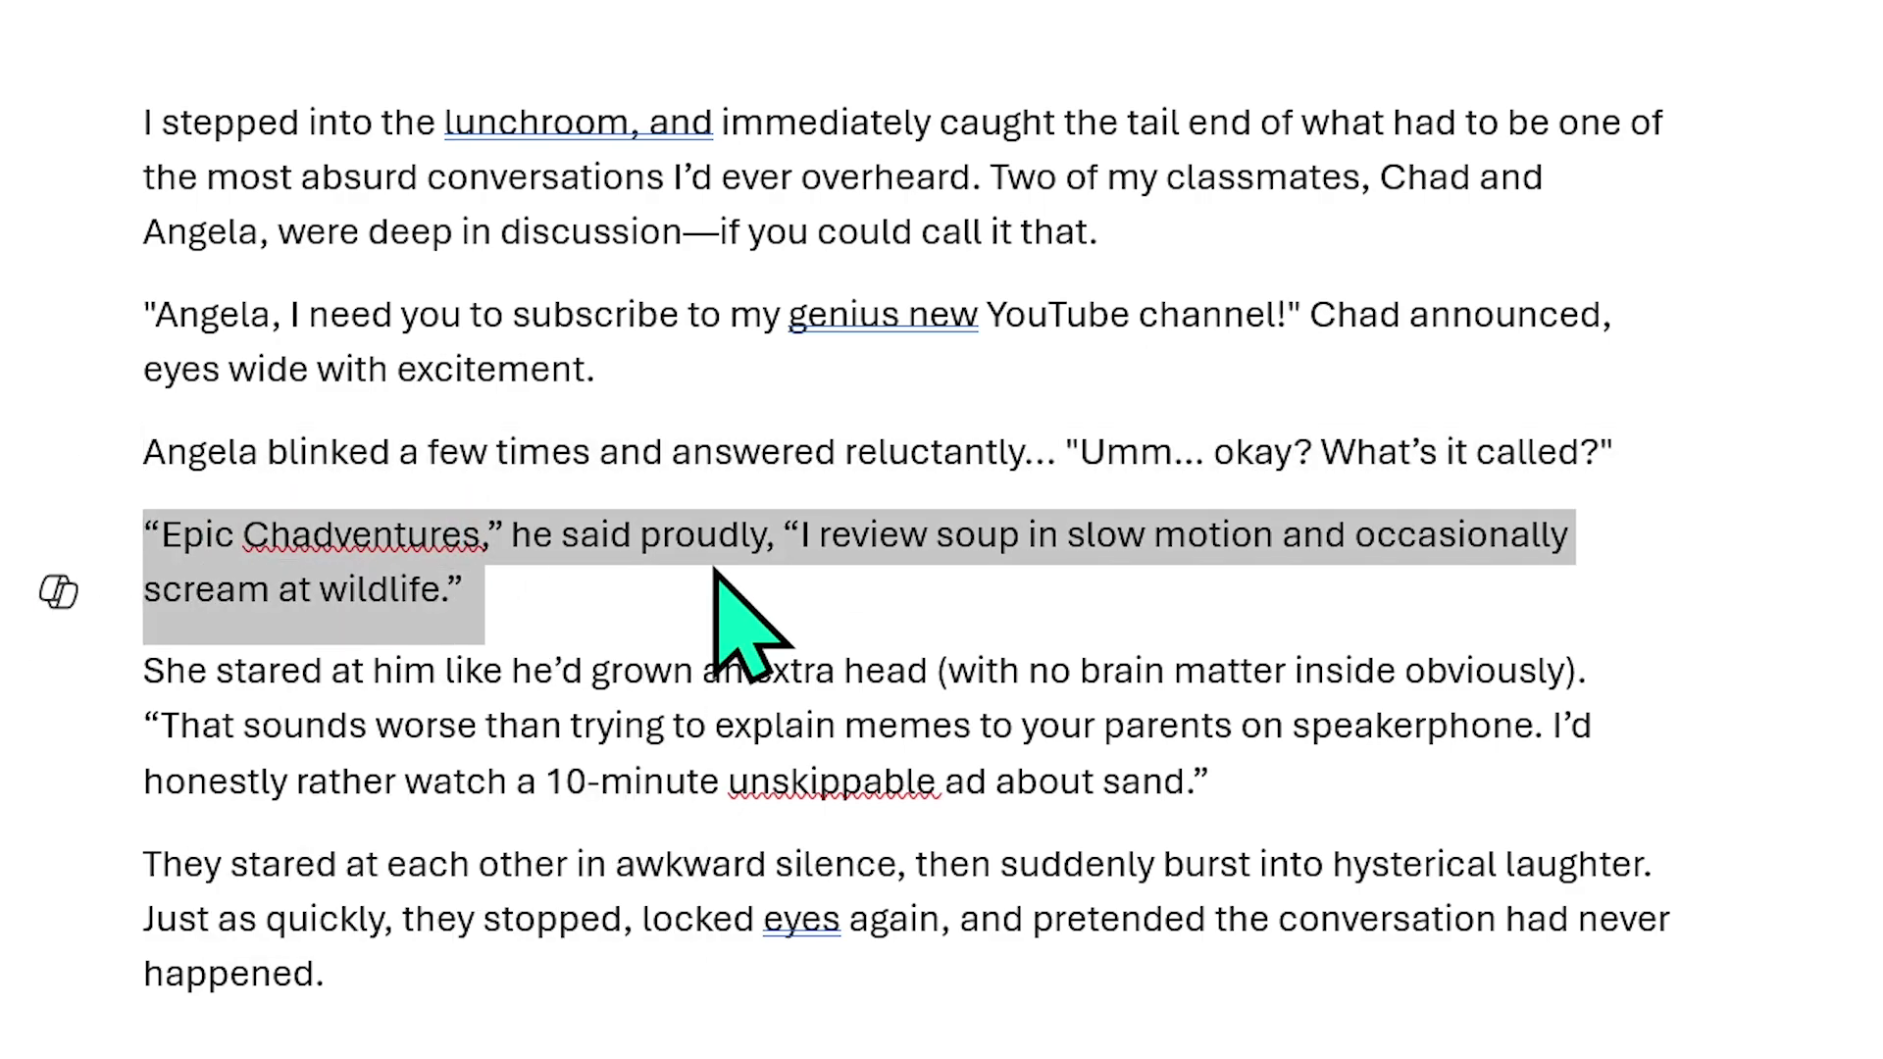
{"action": "key", "text": "Right"}
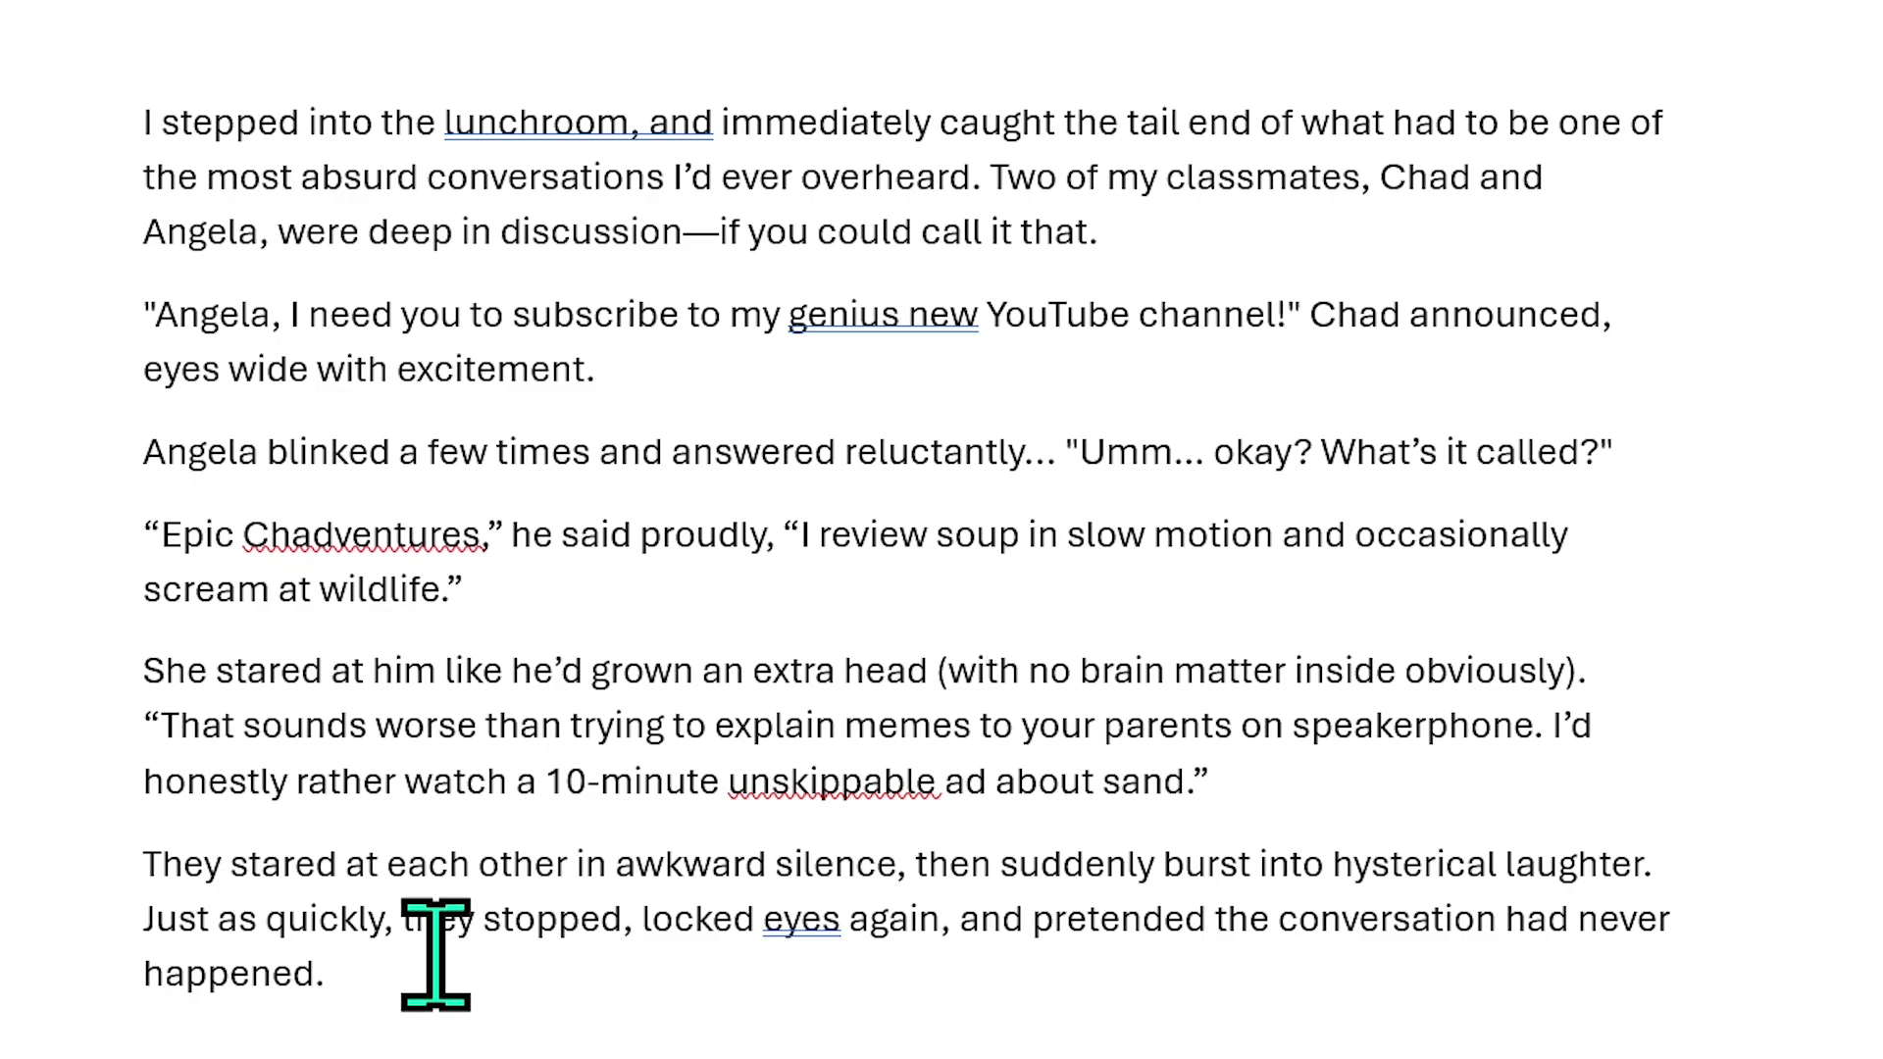
{"action": "left_click_drag", "start_coordinate": [445, 1015], "coordinate": [8, 133]}
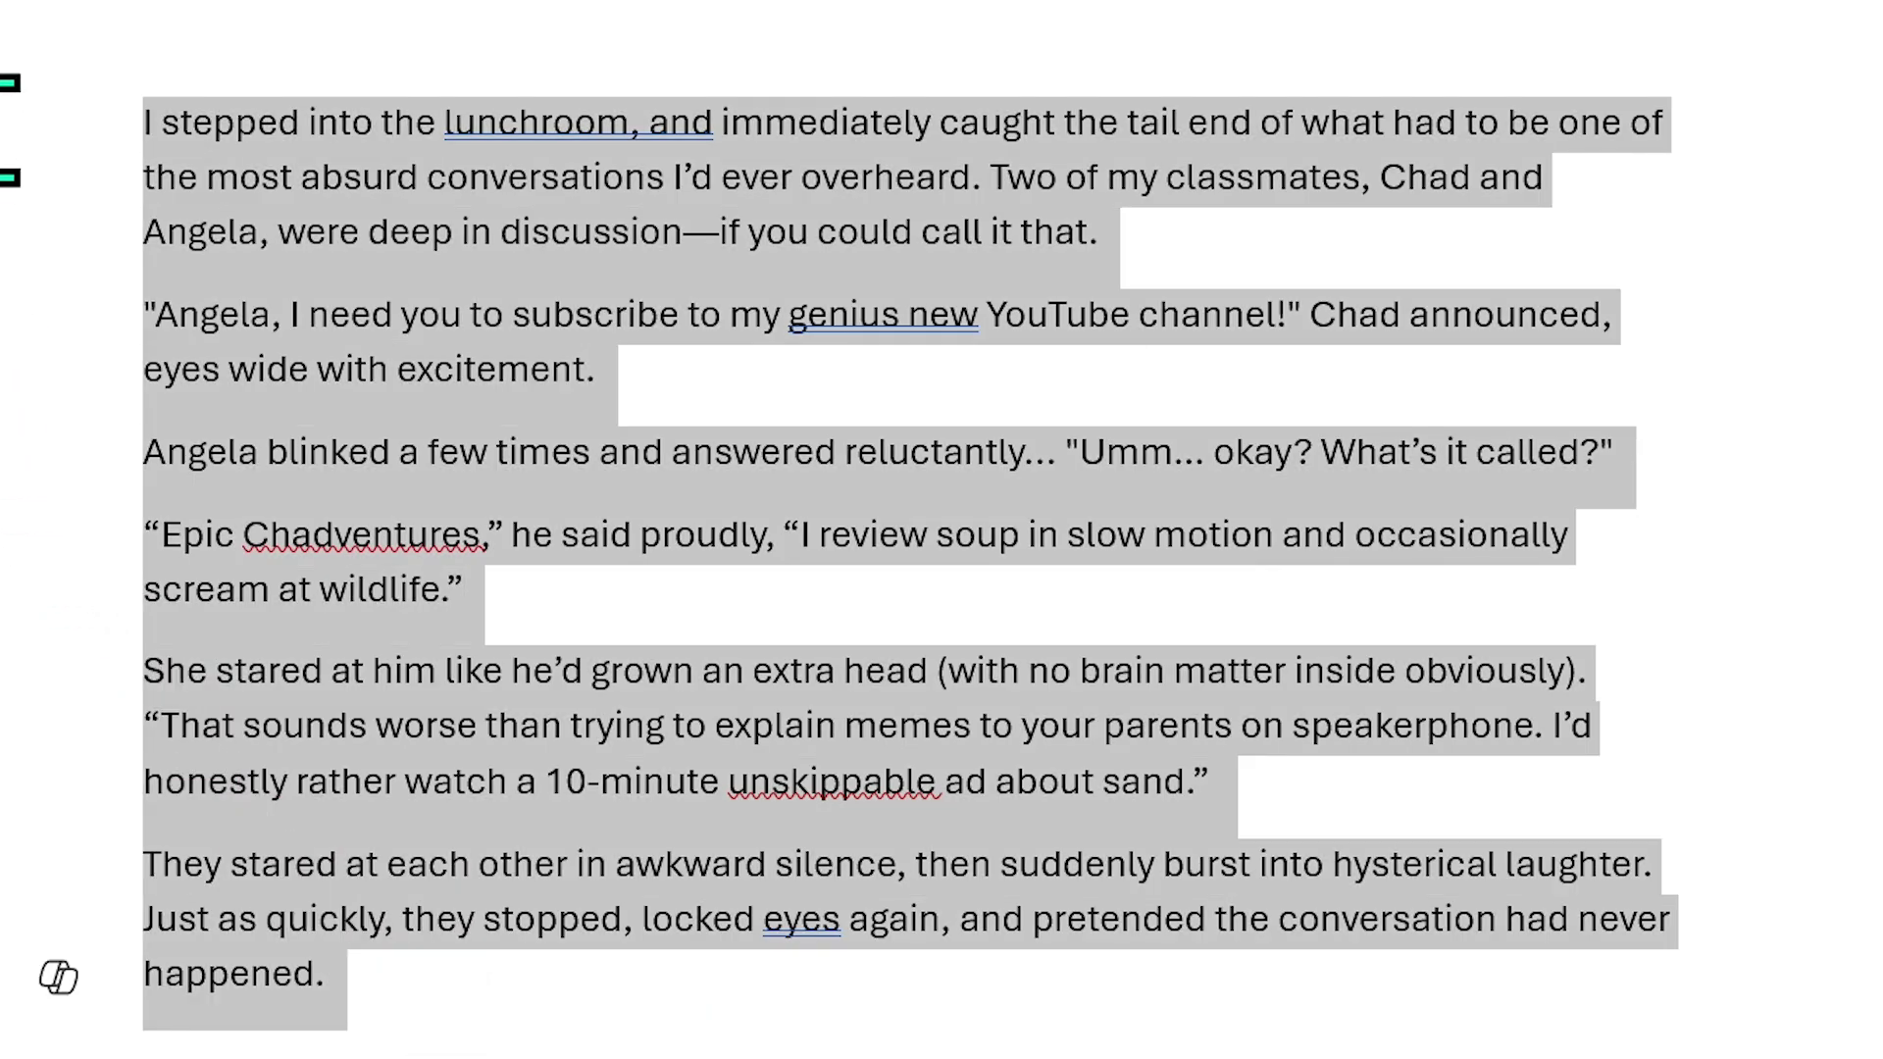
{"action": "left_click", "coordinate": [502, 868]}
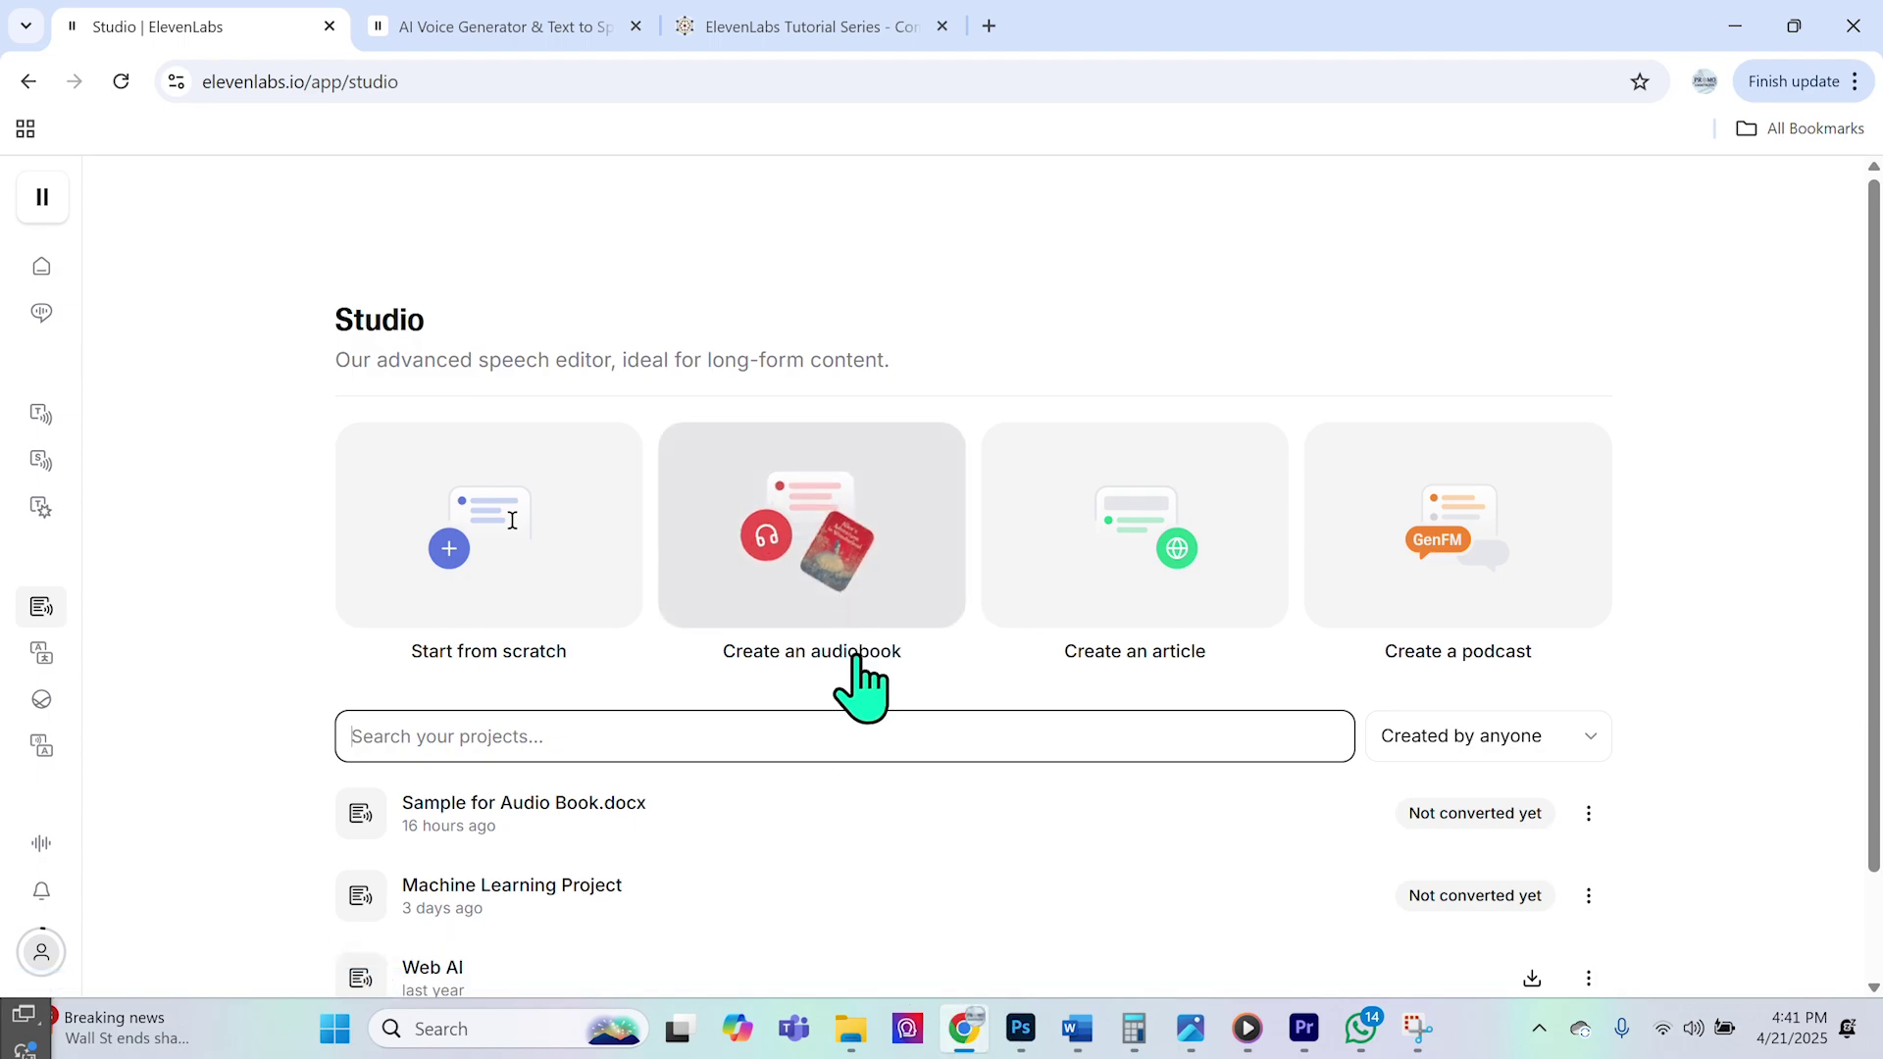
{"action": "mouse_move", "coordinate": [43, 219]}
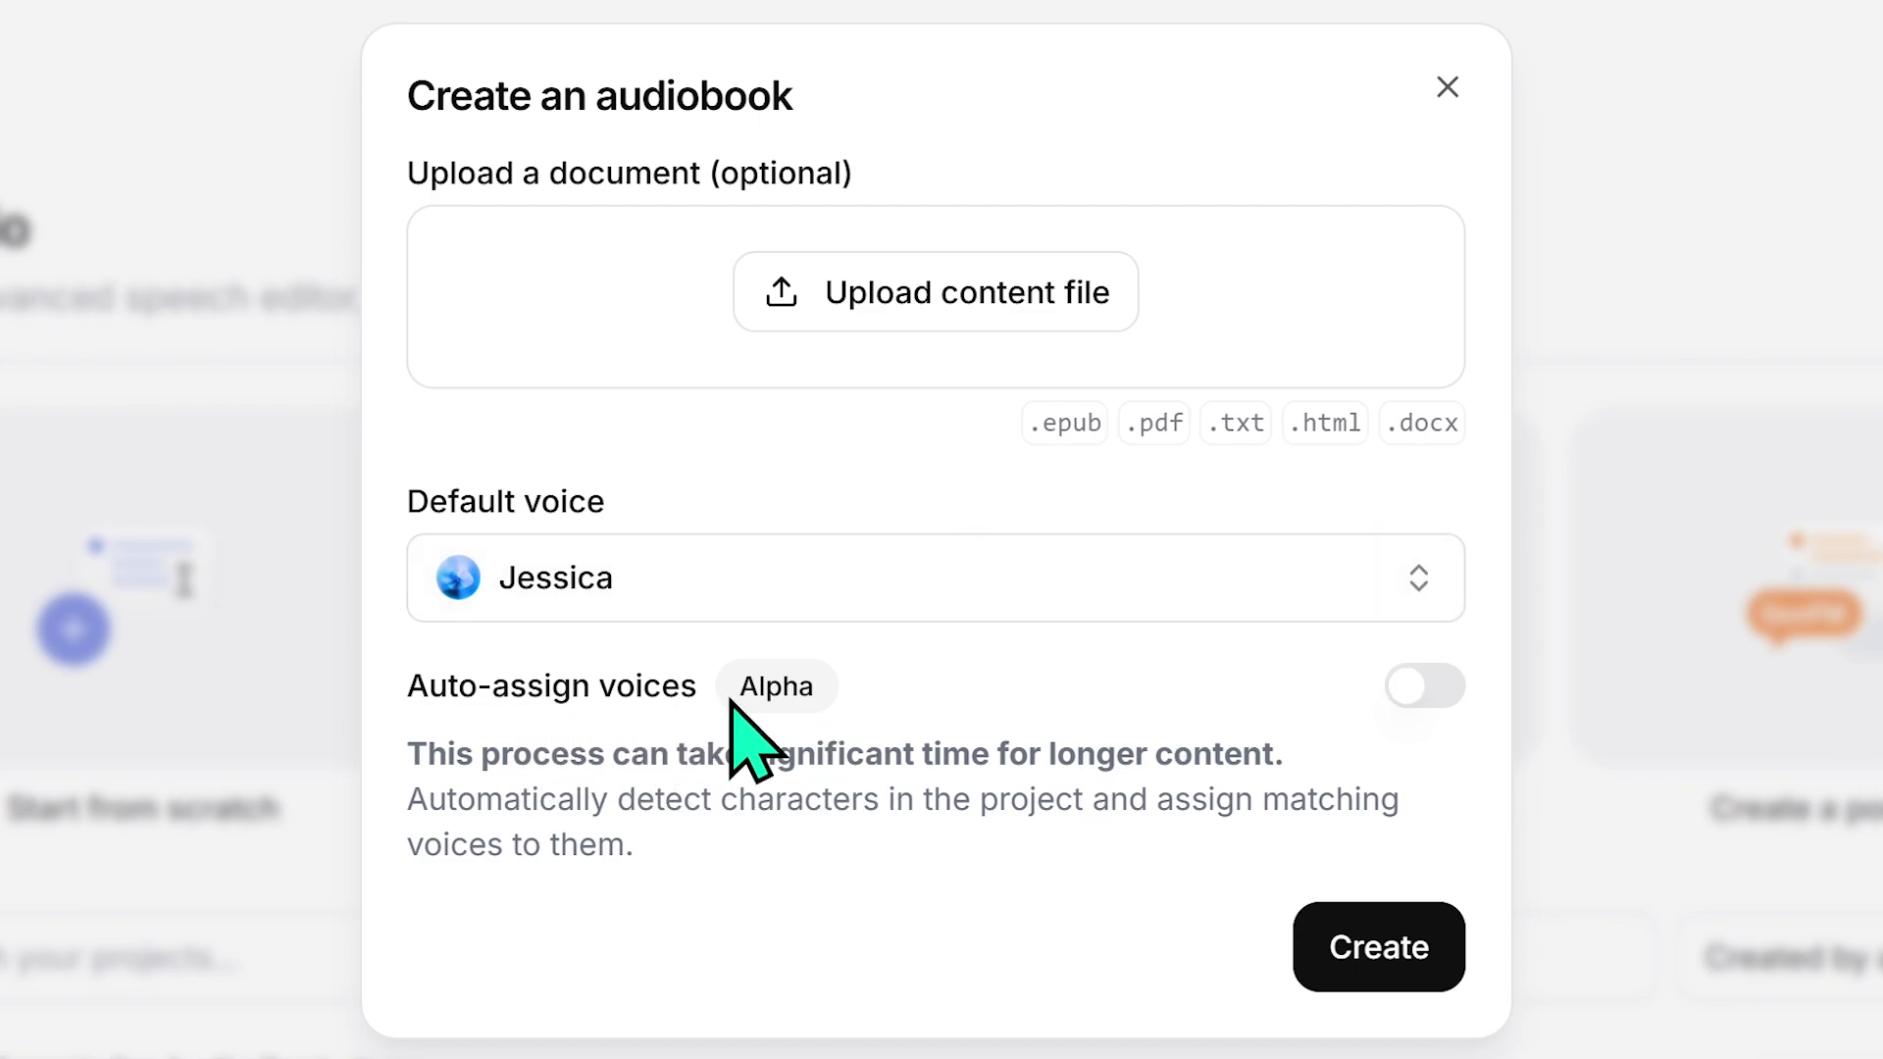
{"action": "left_click", "coordinate": [1433, 691]}
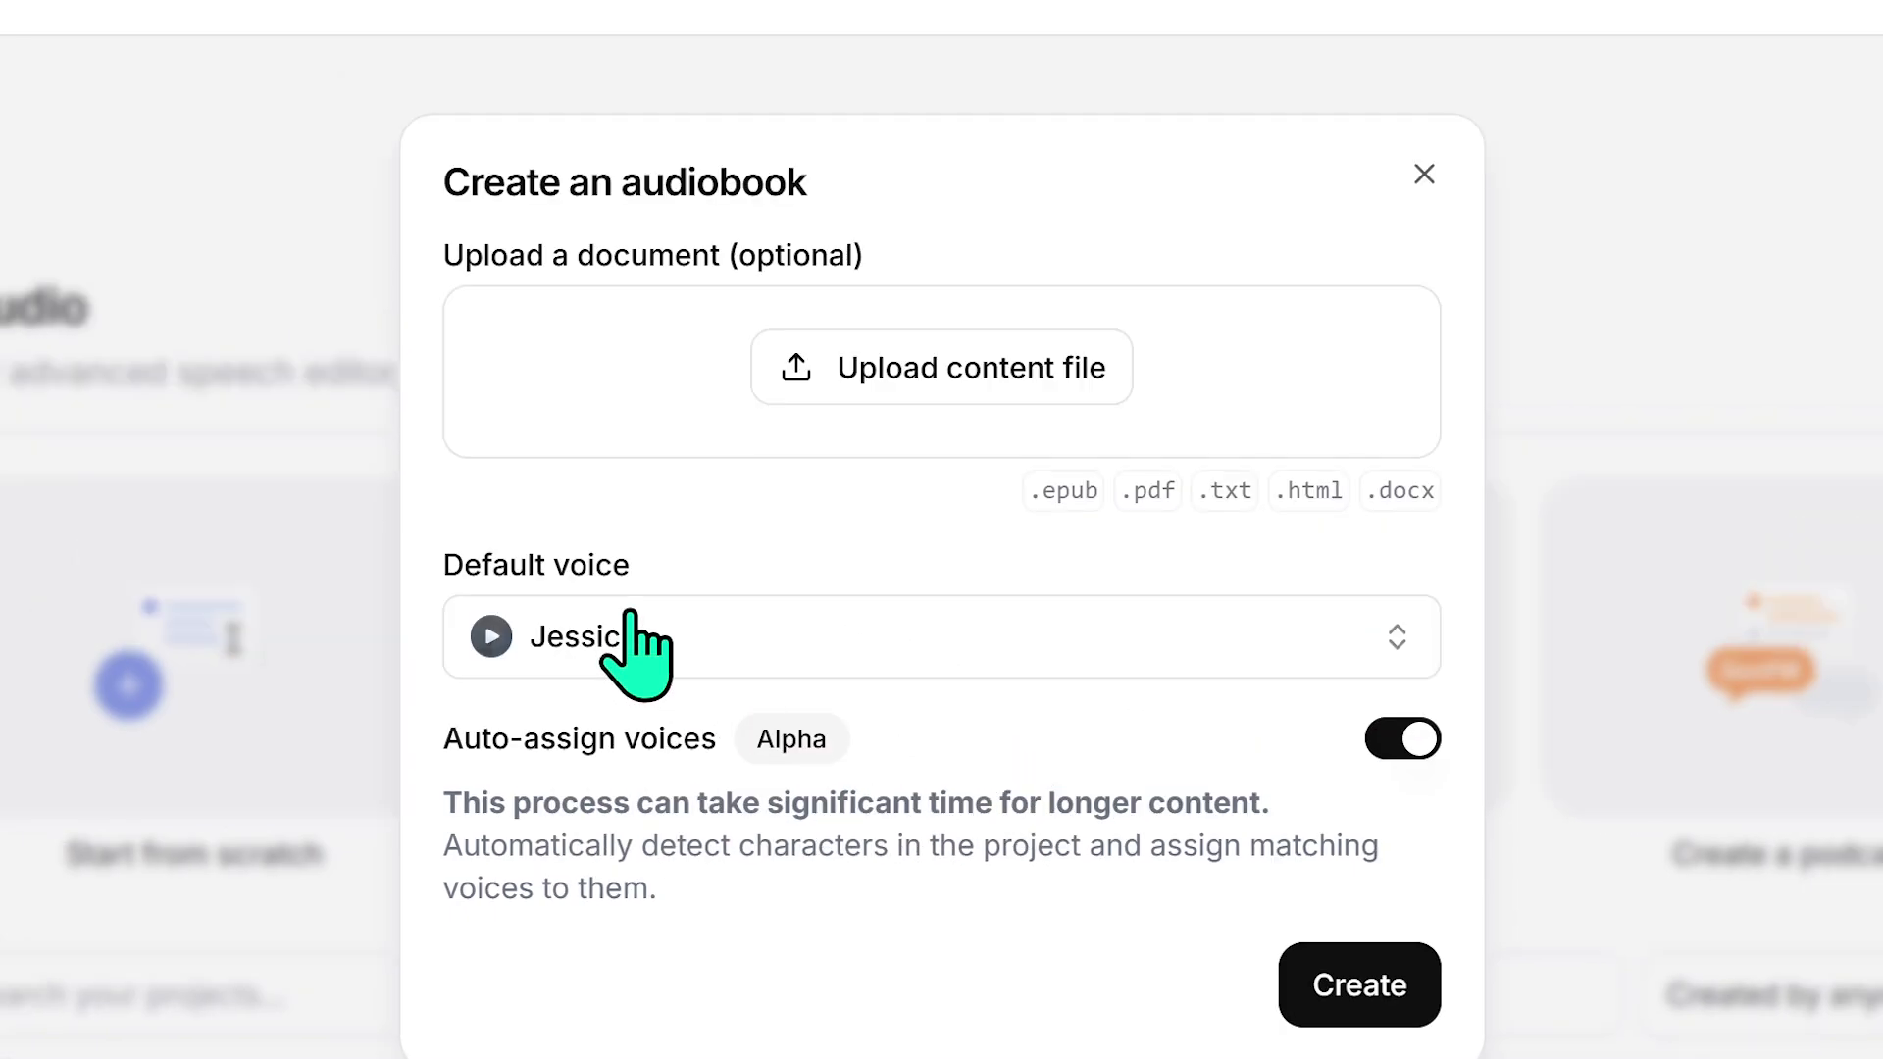
Step: Preview the Aria and Roger voices and make Roger the default voice instead of Jessica
{"action": "left_click", "coordinate": [1393, 657]}
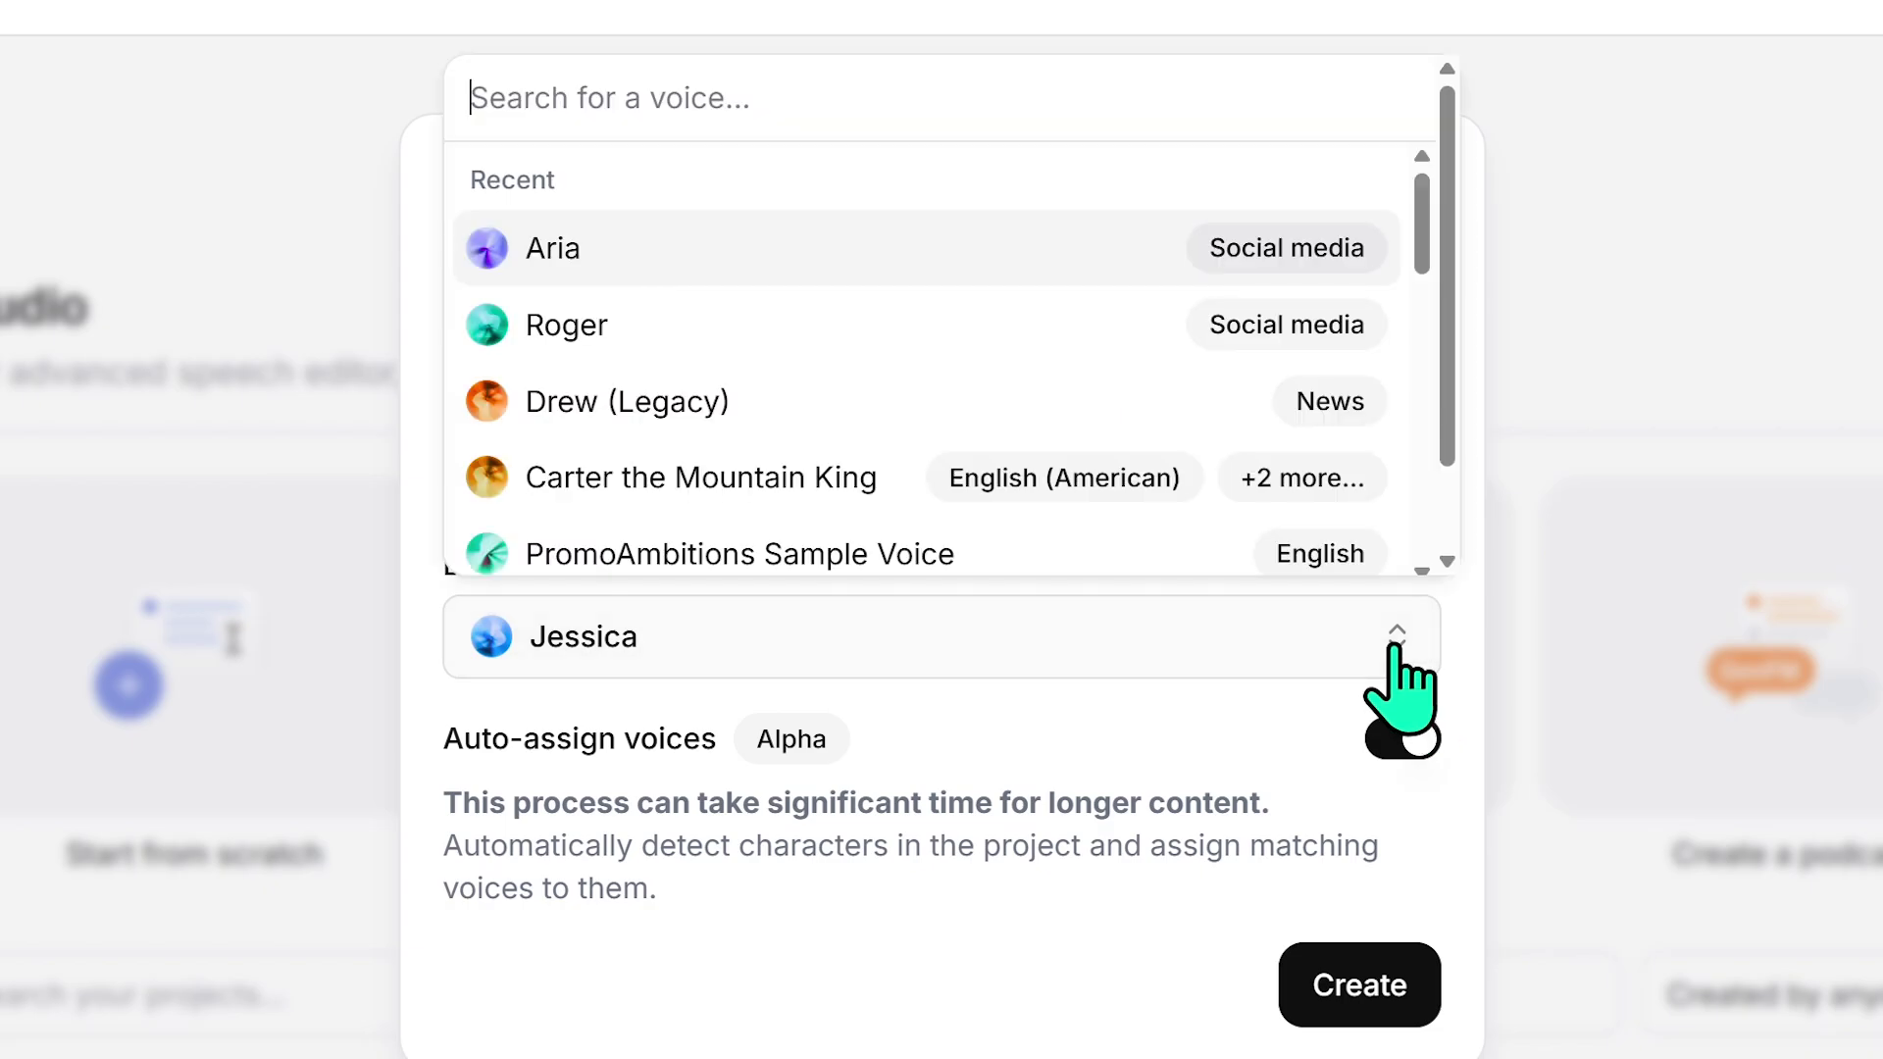
{"action": "left_click_drag", "start_coordinate": [1422, 221], "coordinate": [1376, 559]}
{"action": "scroll", "coordinate": [1379, 559], "scroll_direction": "up", "scroll_amount": 2}
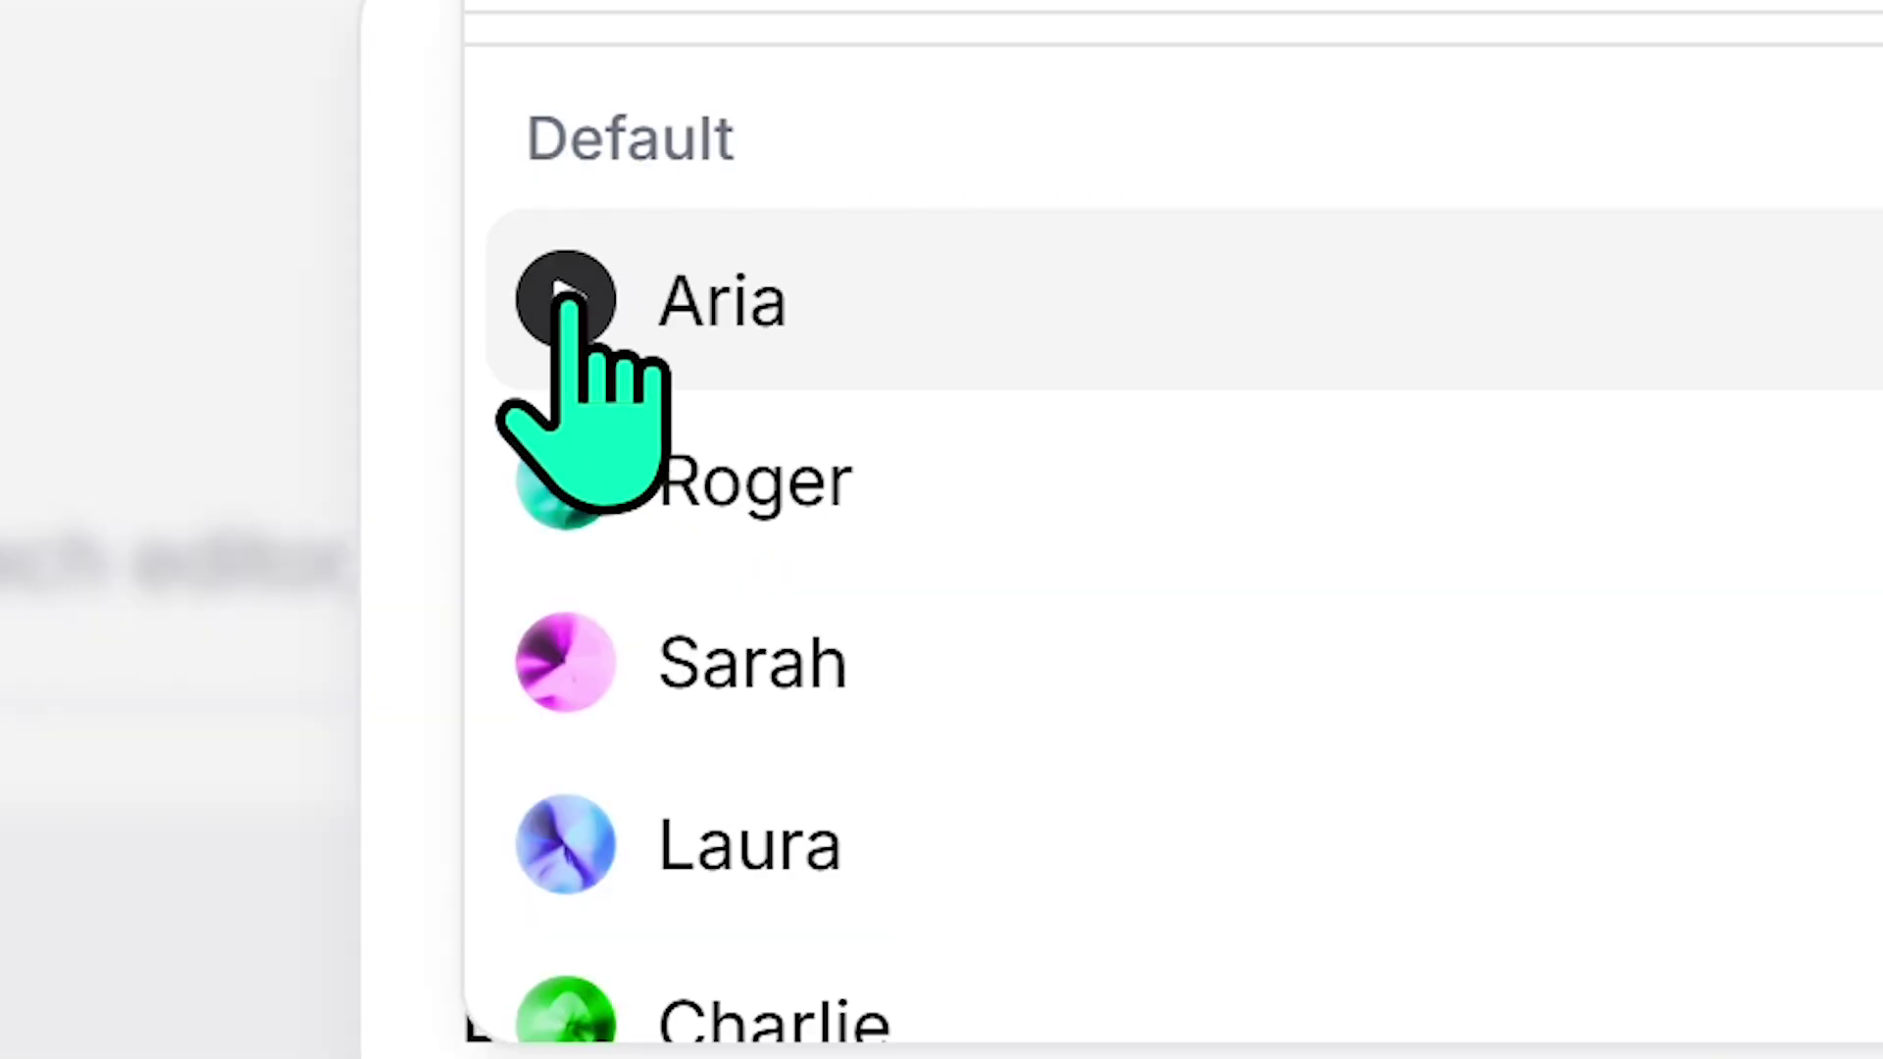
{"action": "left_click", "coordinate": [566, 299]}
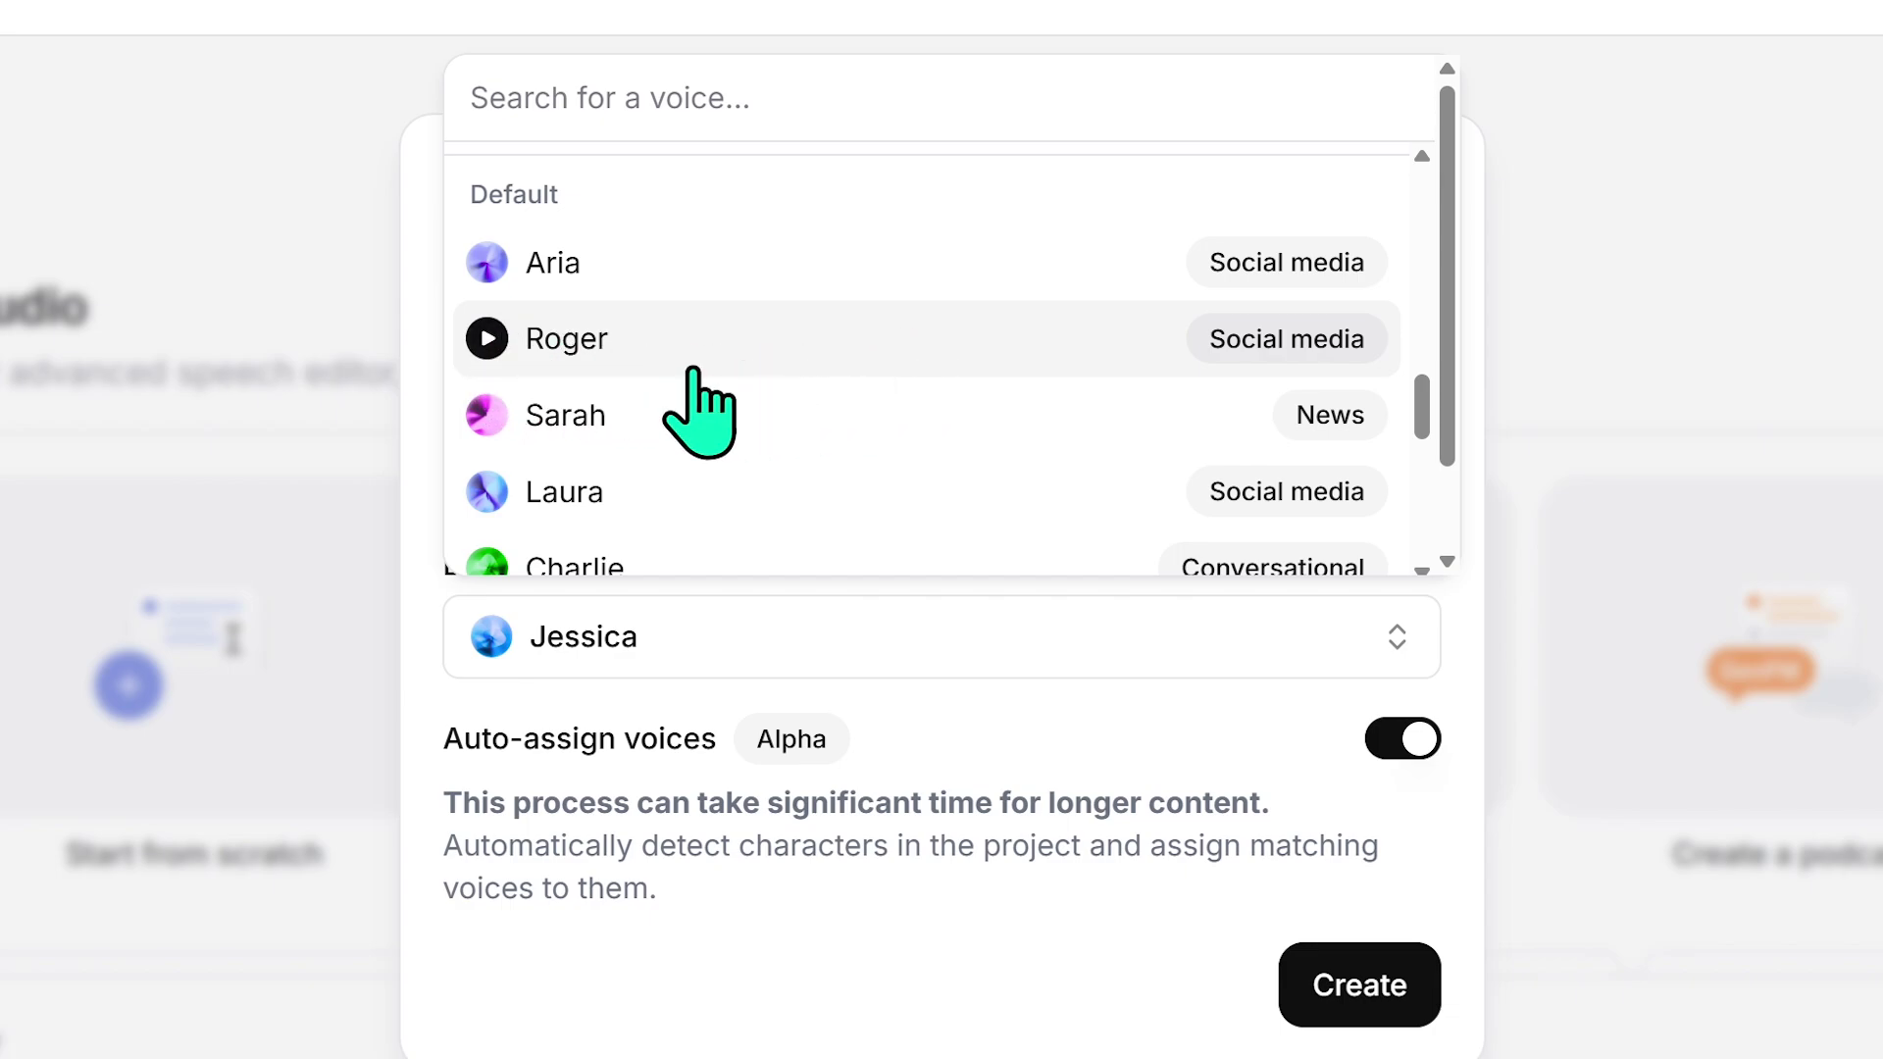
{"action": "left_click", "coordinate": [486, 338]}
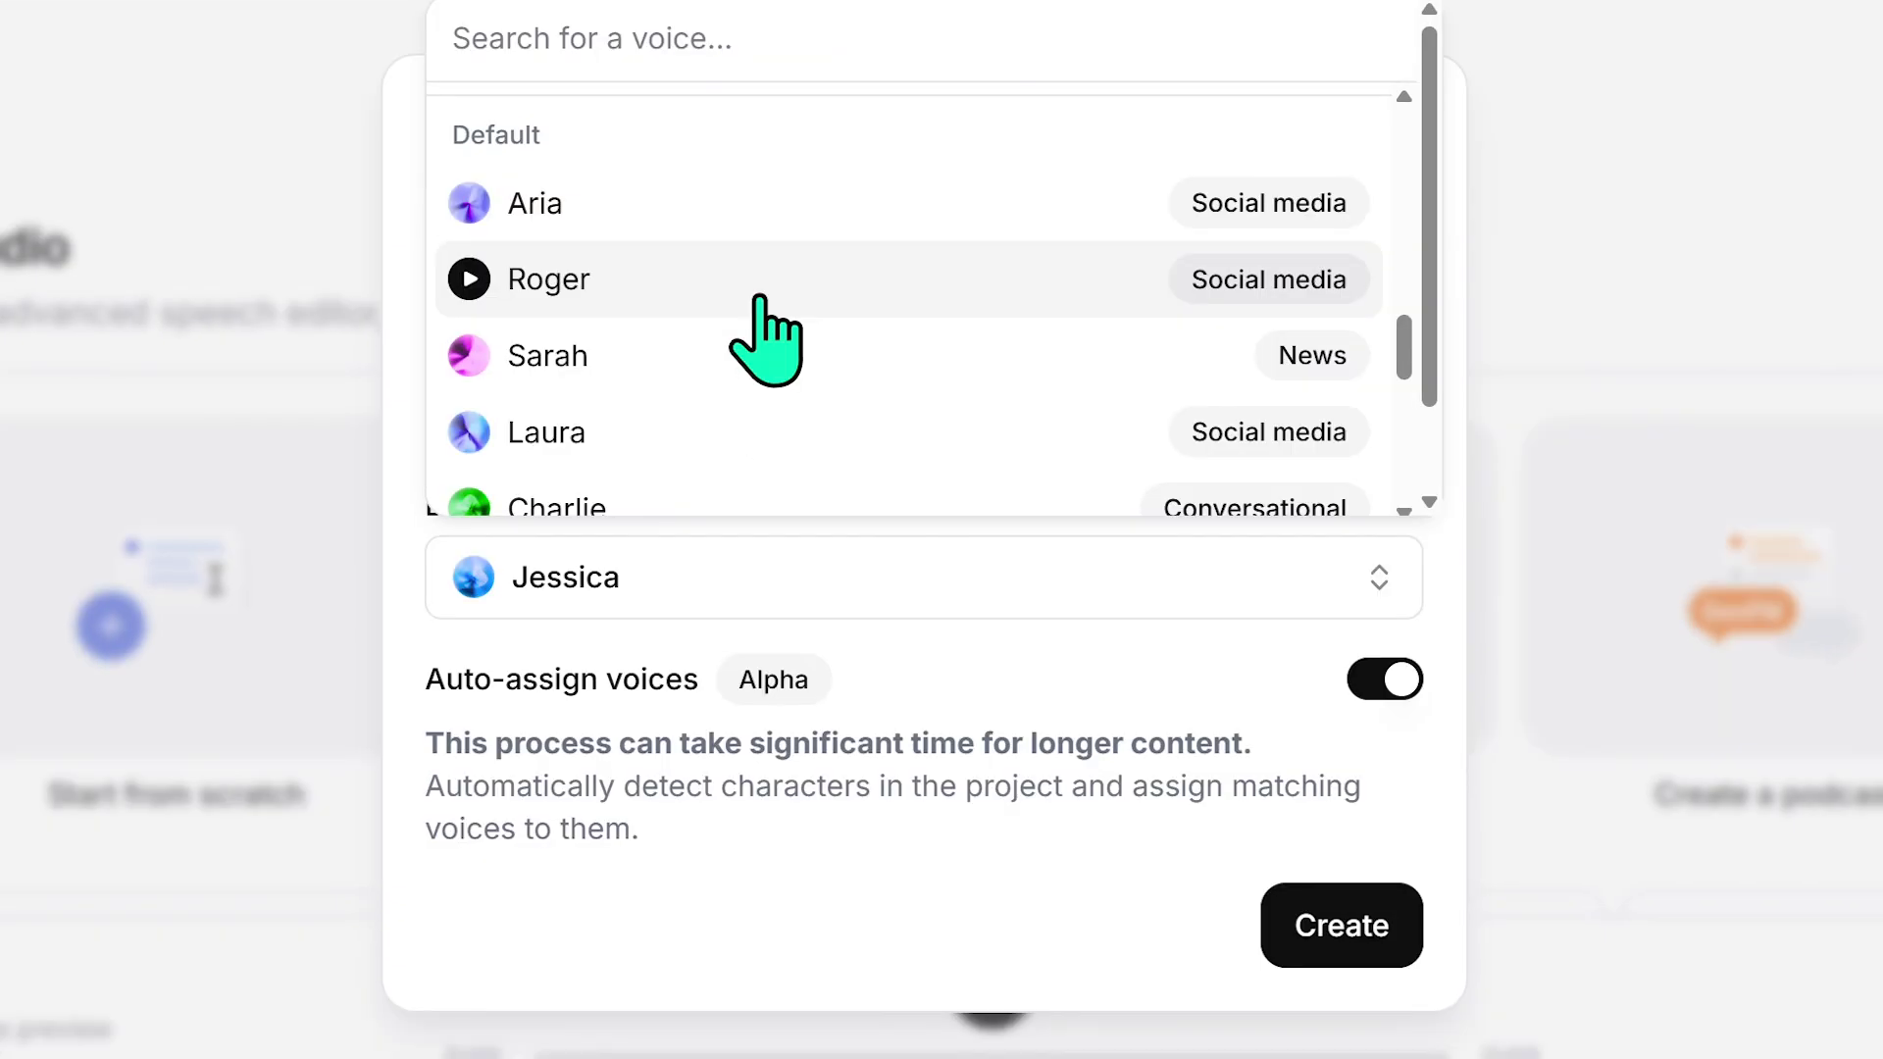
{"action": "left_click", "coordinate": [760, 296]}
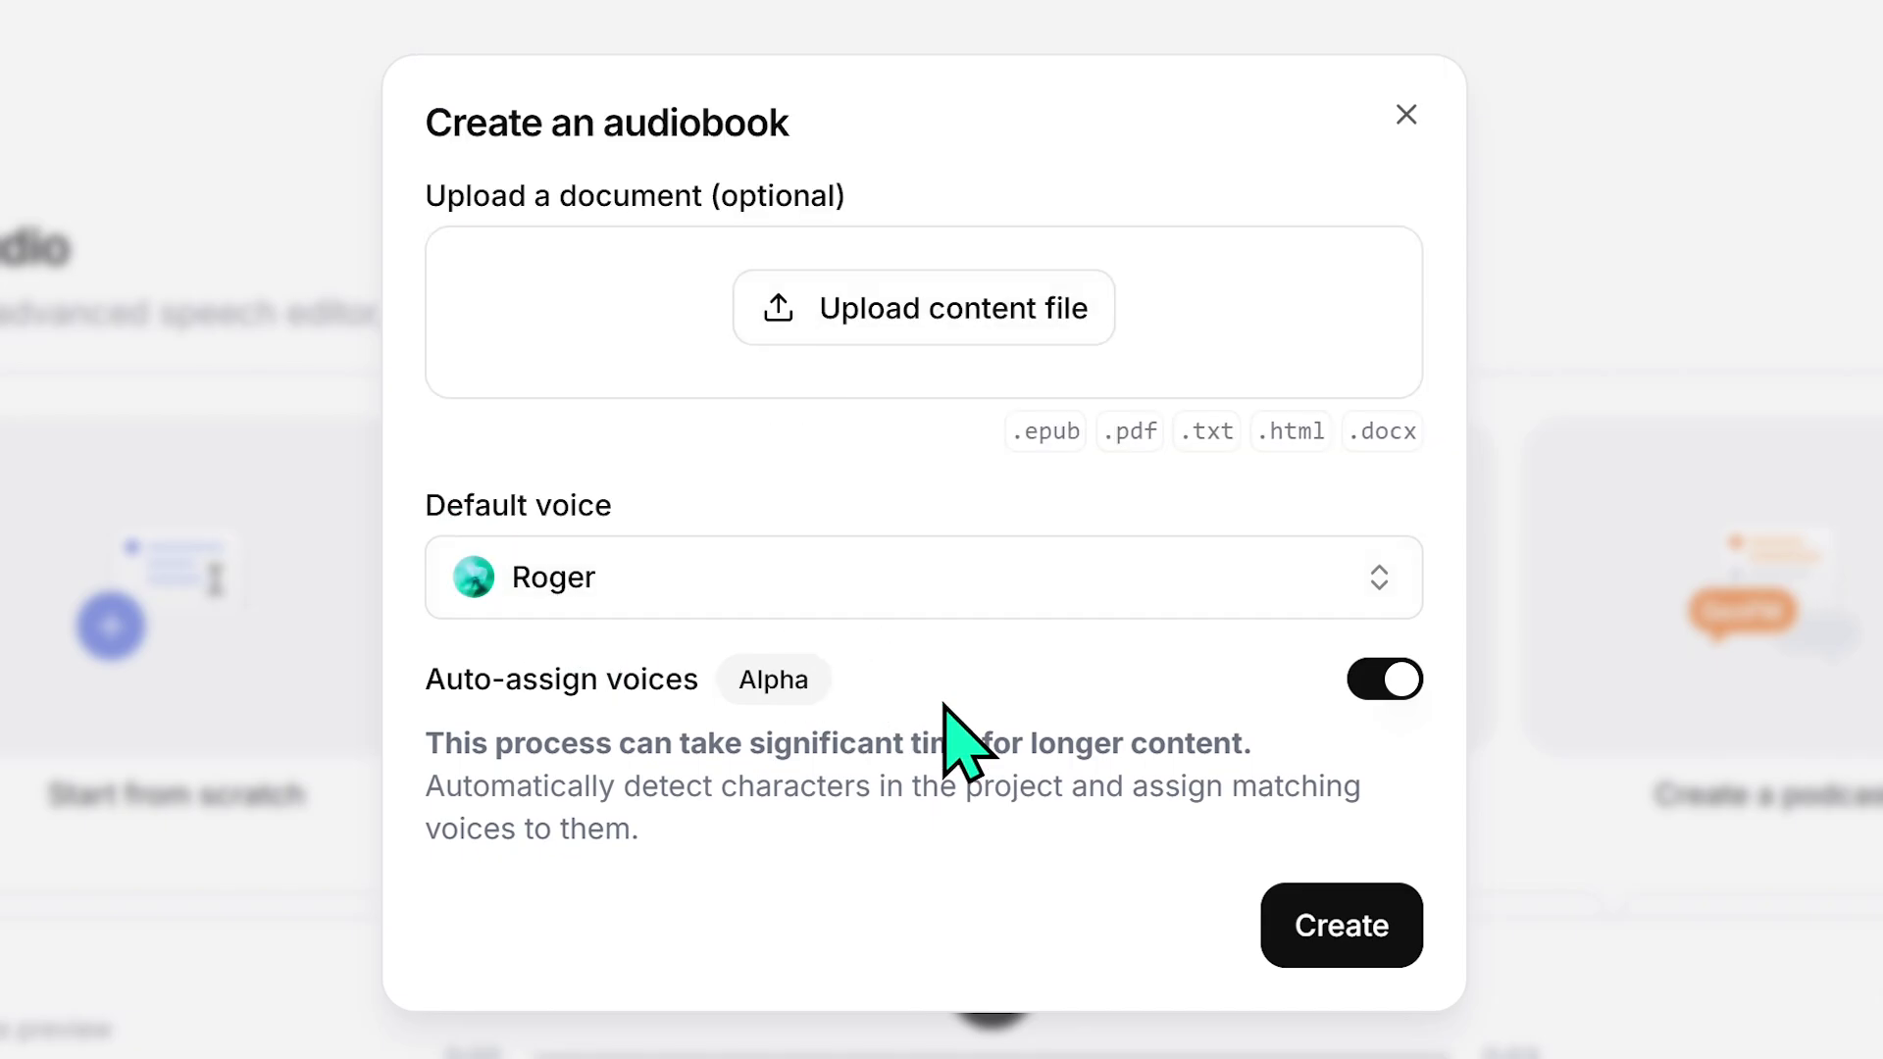
Step: Upload Chadventures.docx from Downloads as the content file and create the audiobook project
{"action": "left_click", "coordinate": [1384, 679]}
{"action": "left_click", "coordinate": [905, 308]}
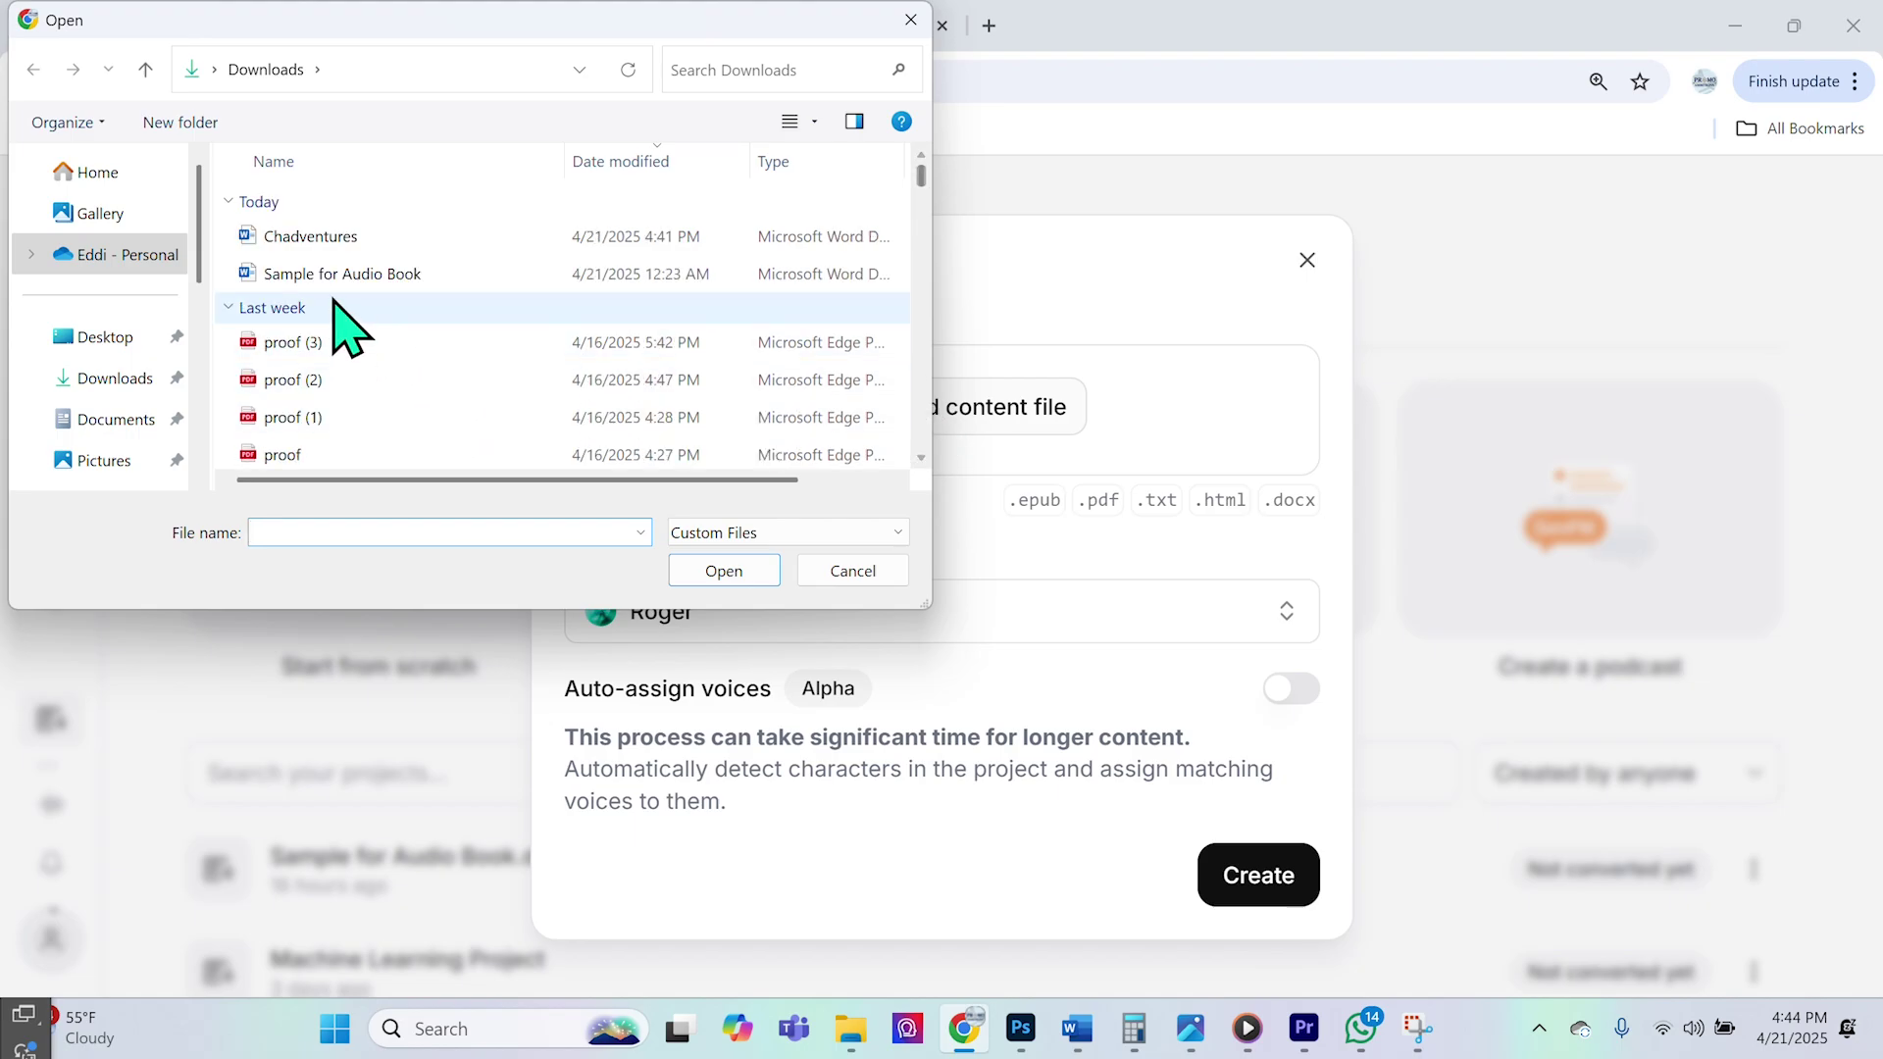
{"action": "left_click", "coordinate": [408, 241]}
{"action": "left_click", "coordinate": [743, 573]}
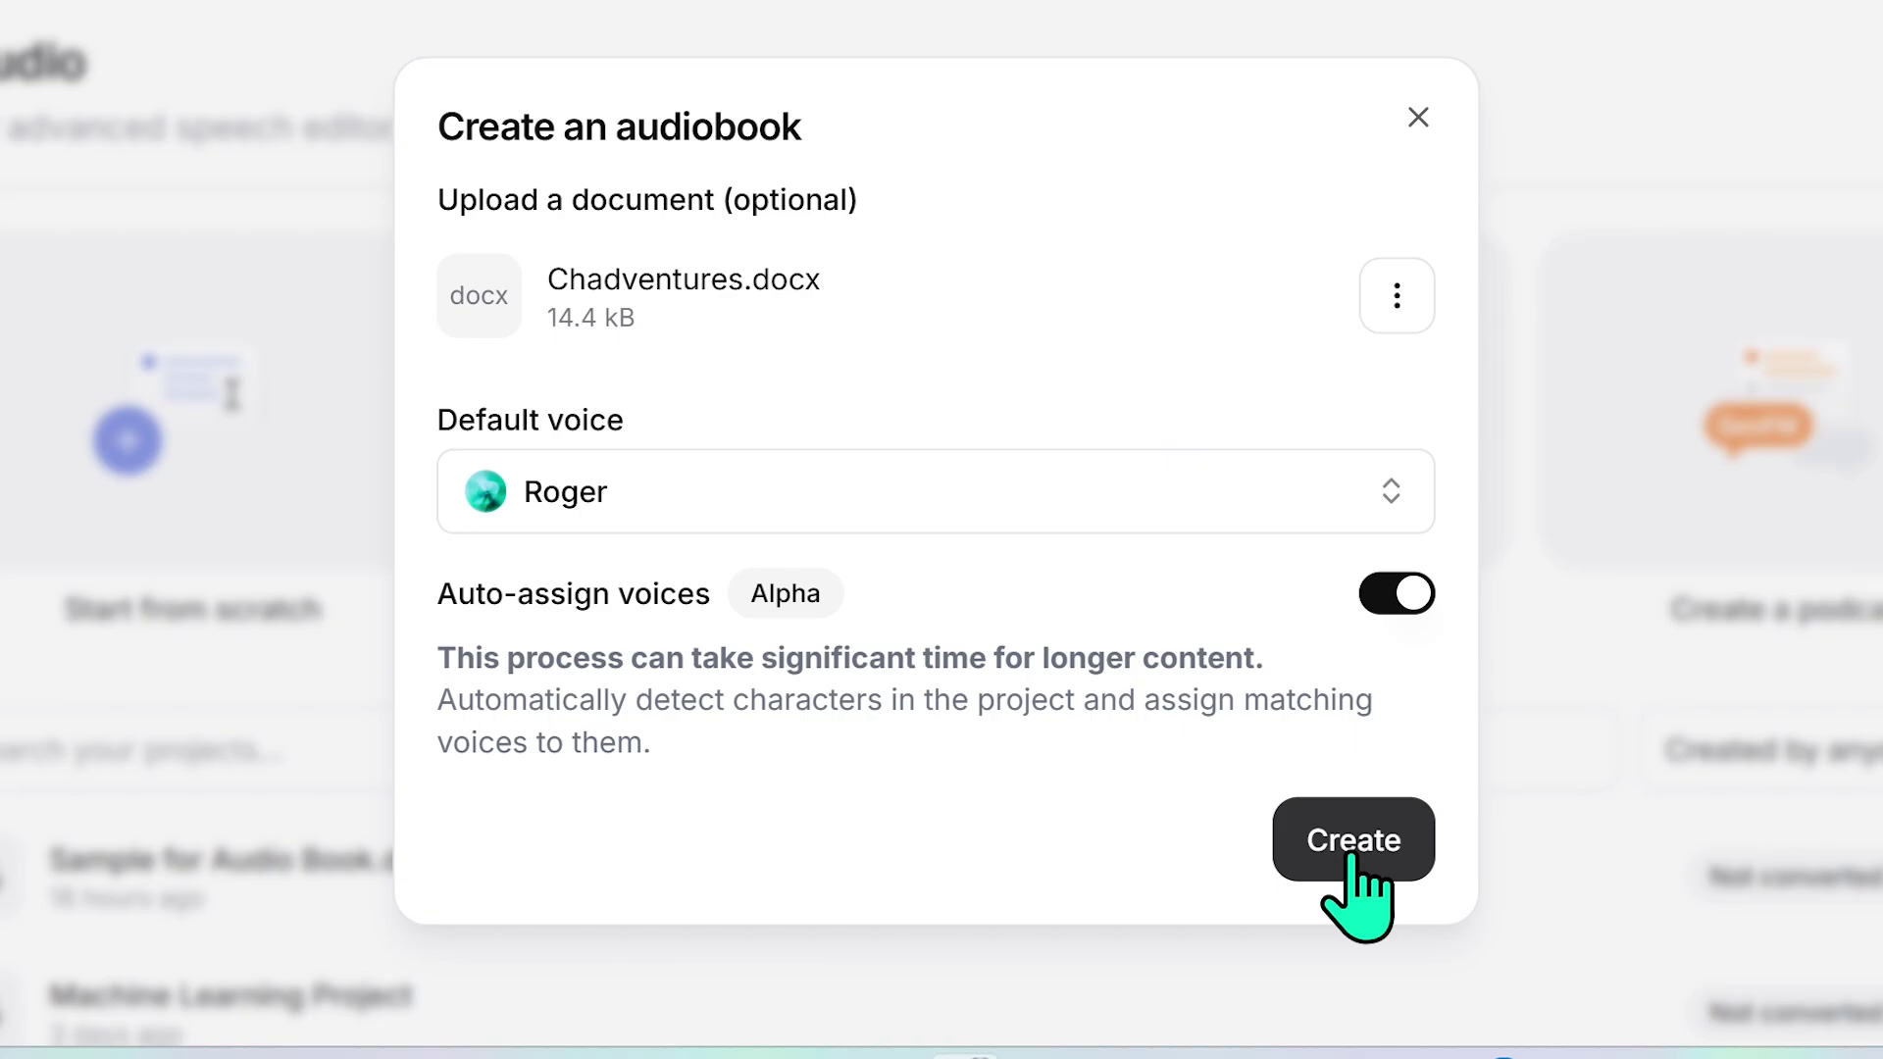
{"action": "left_click", "coordinate": [1351, 841]}
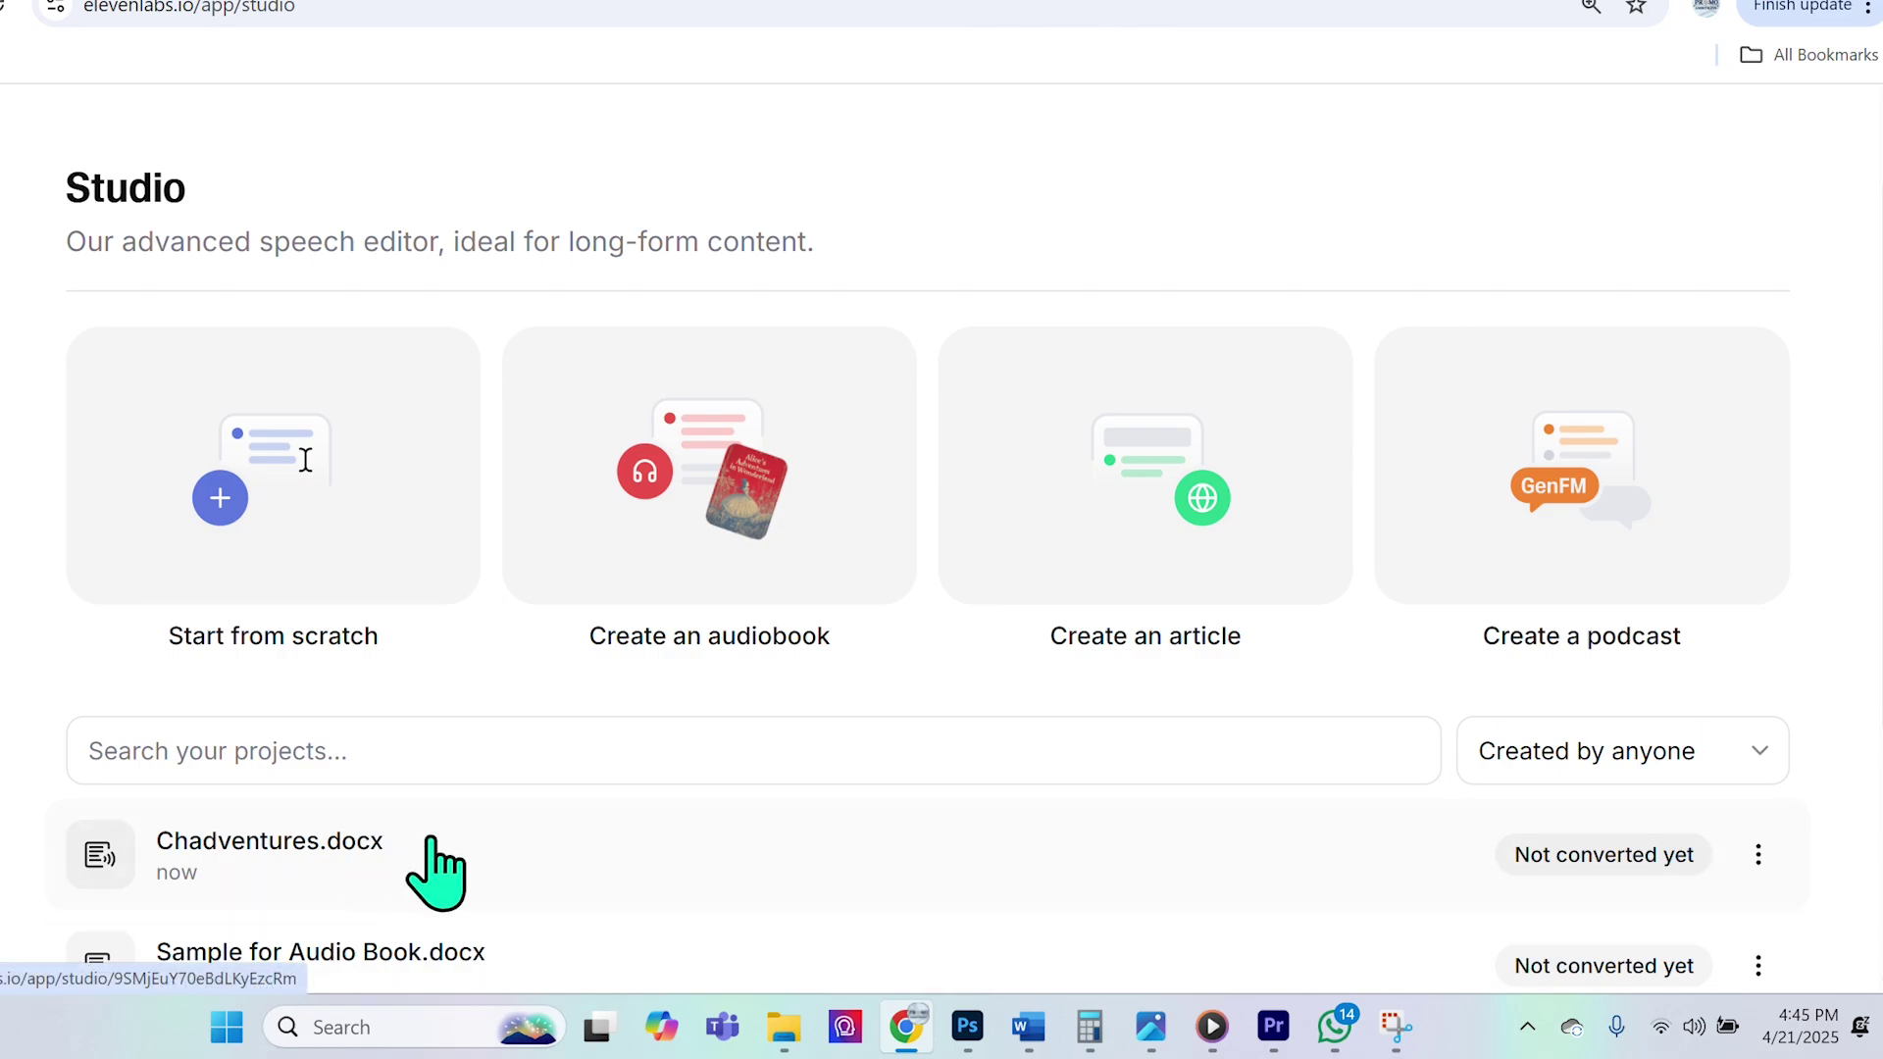
Step: Open the Chadventures.docx project and retitle it 'Chadventures'
{"action": "left_click", "coordinate": [522, 878]}
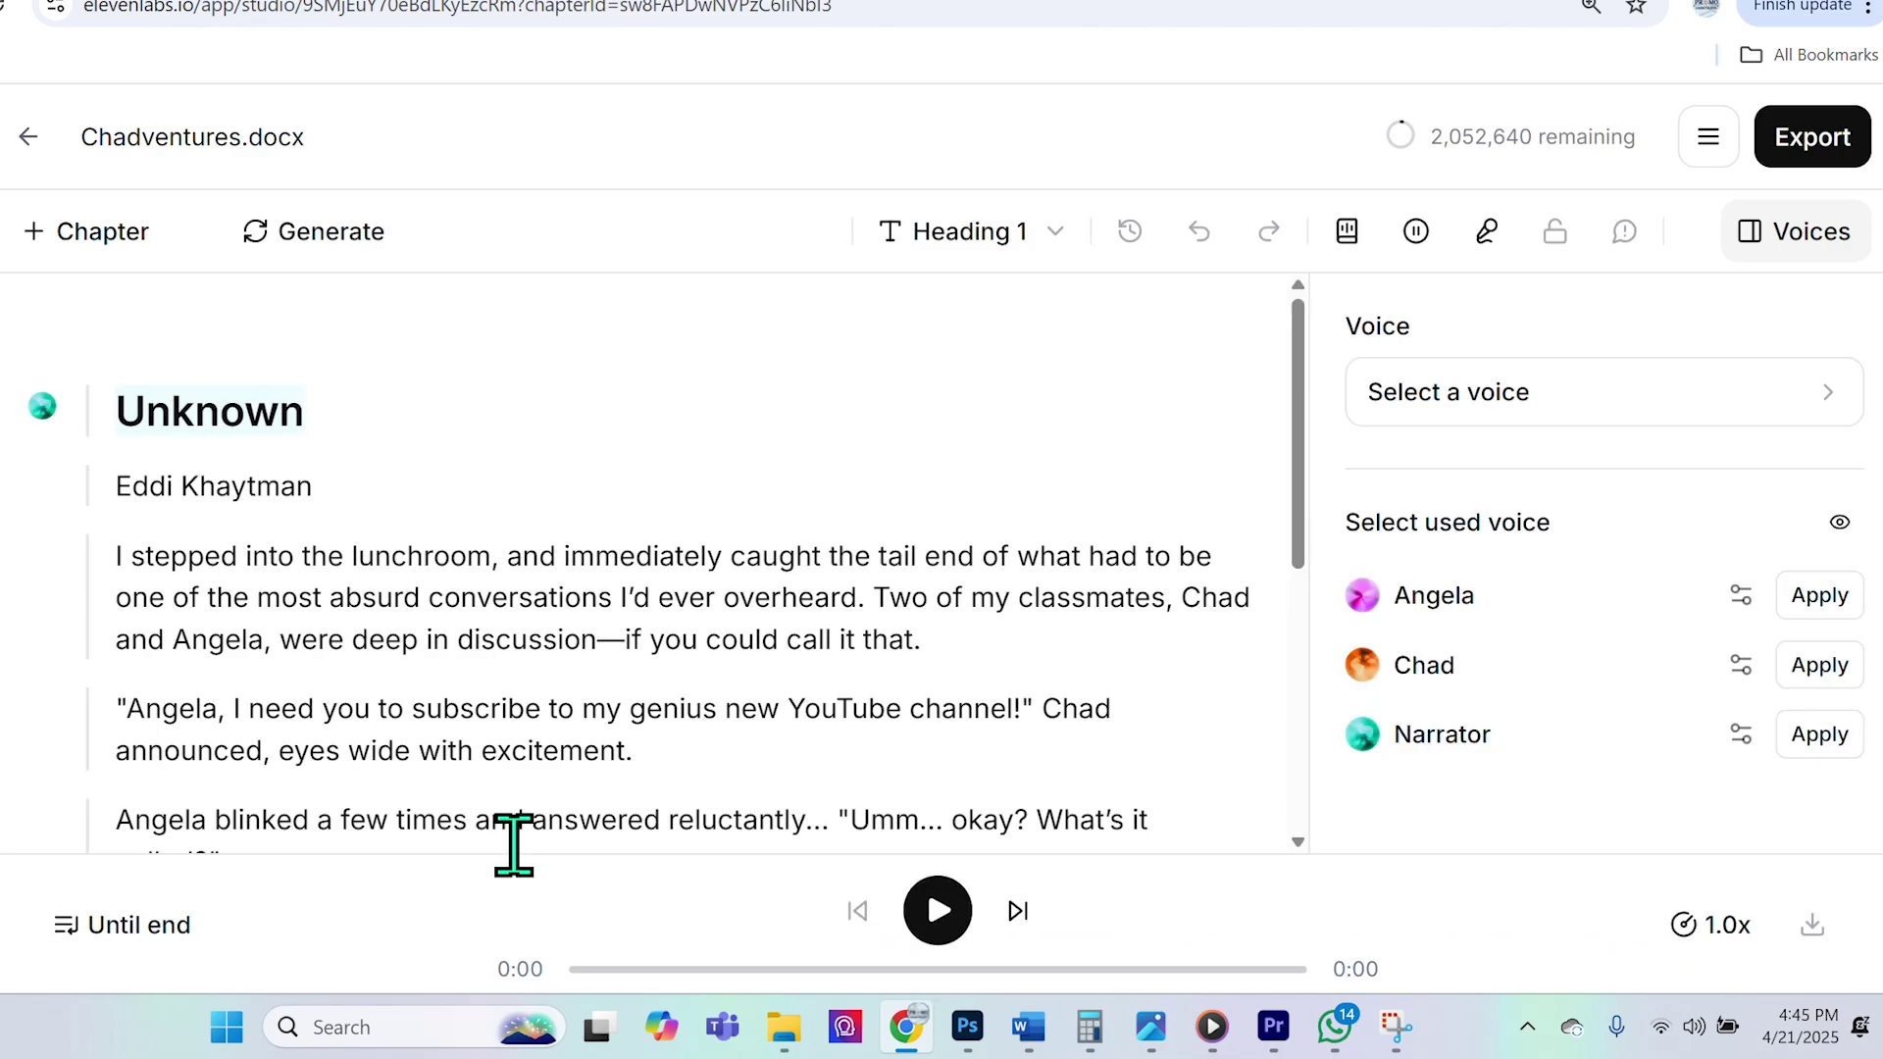
{"action": "double_click", "coordinate": [157, 143]}
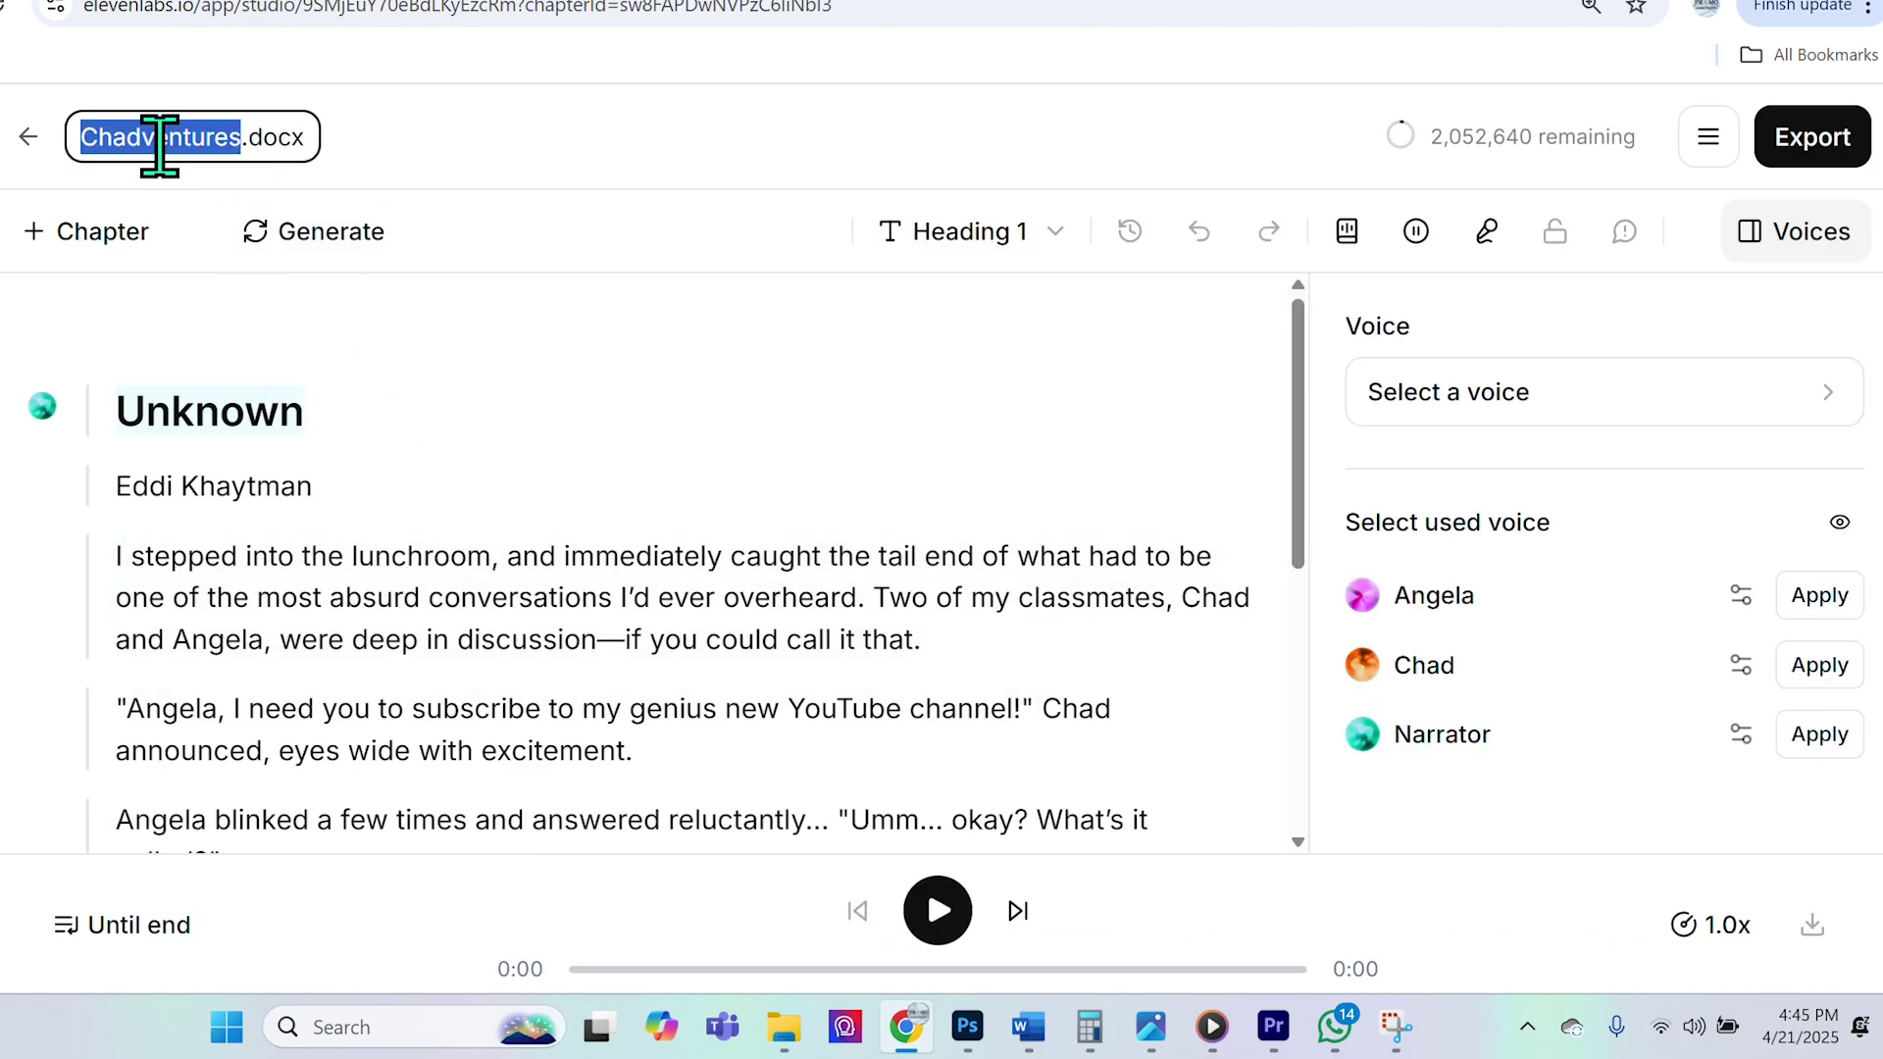
{"action": "left_click", "coordinate": [159, 145]}
{"action": "triple_click", "coordinate": [236, 132]}
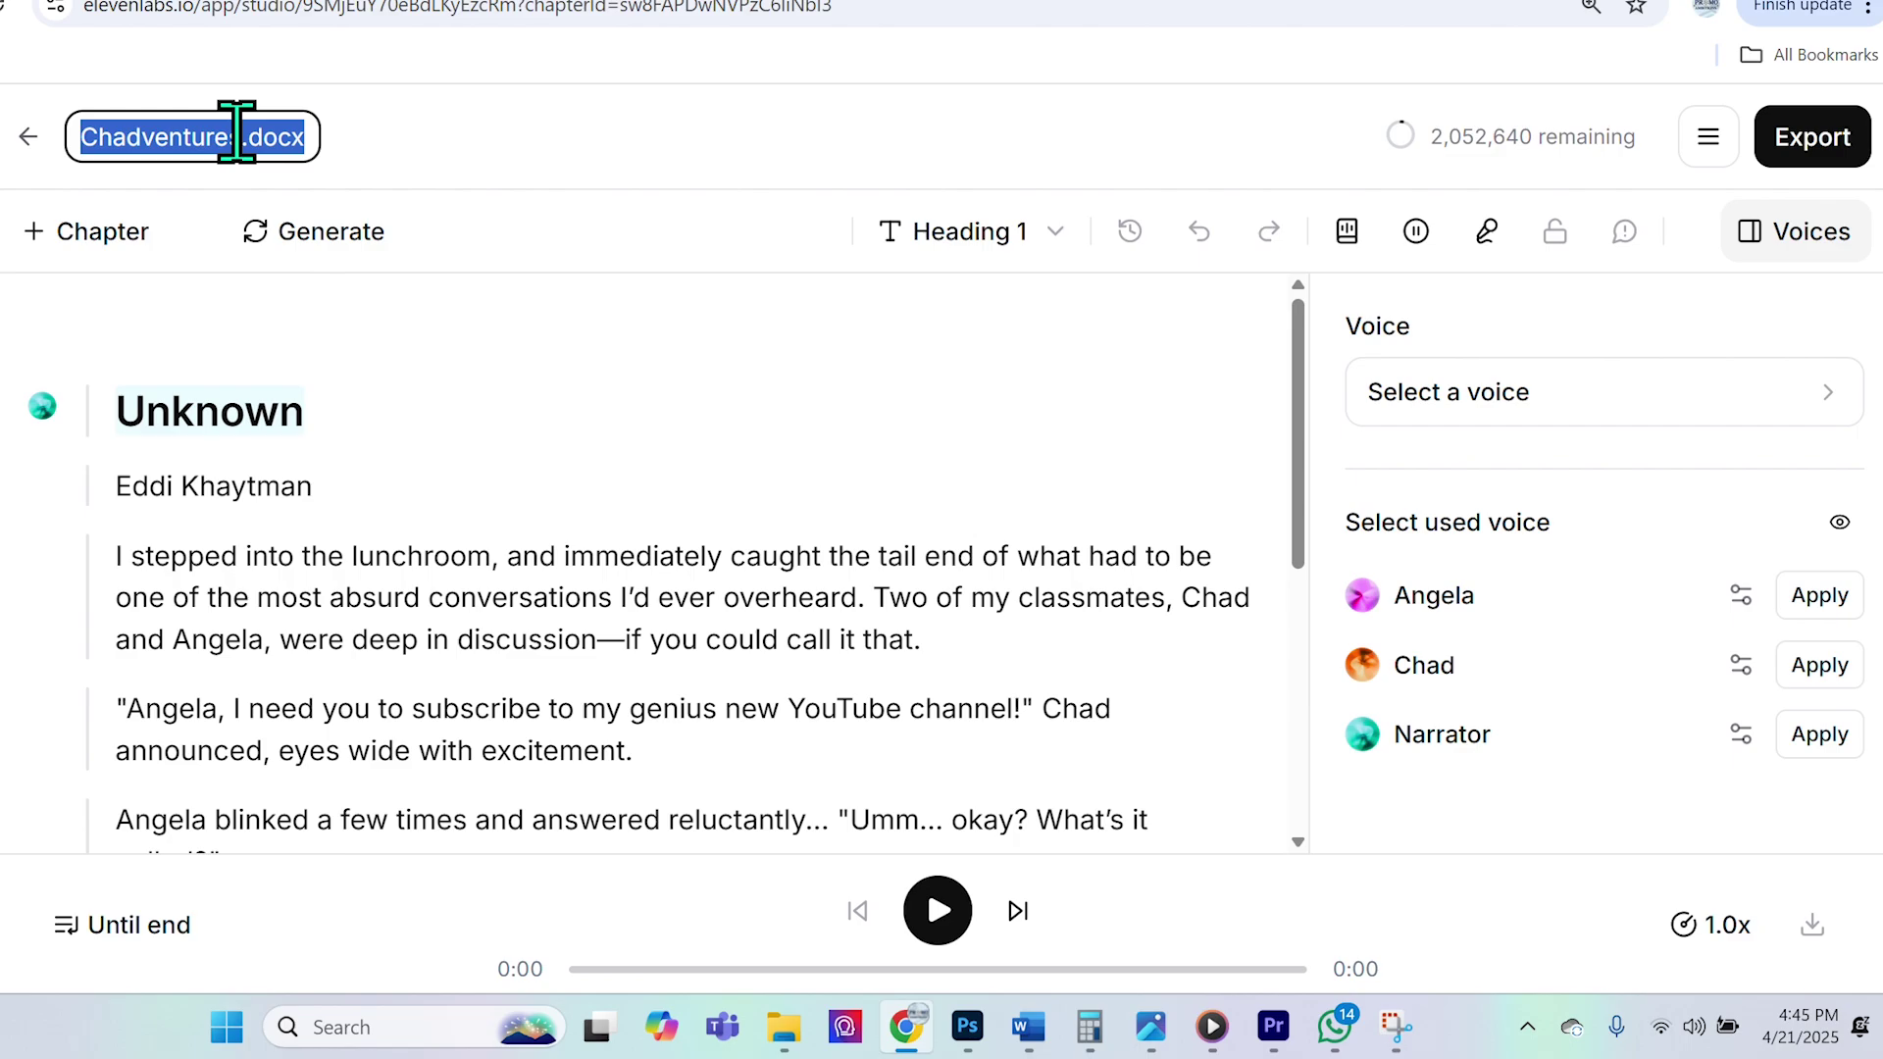
{"action": "type", "text": "c"}
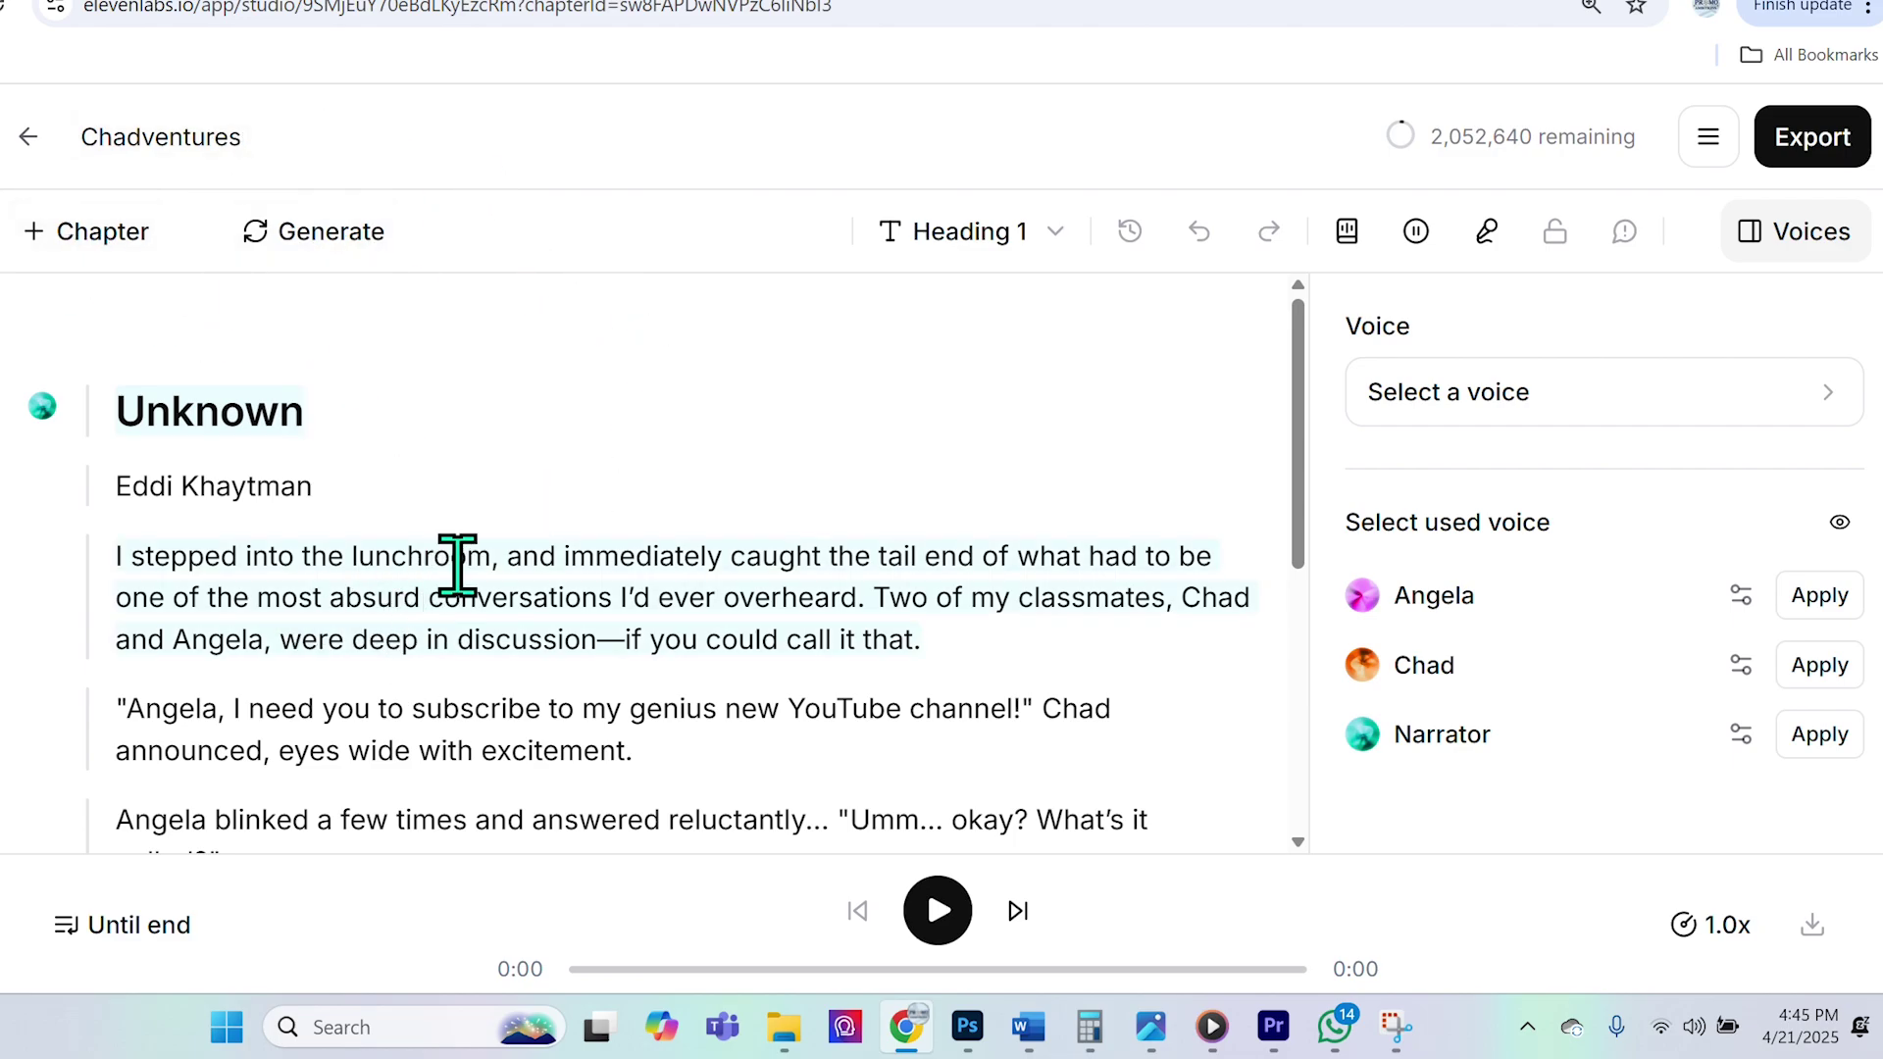
{"action": "left_click", "coordinate": [364, 478]}
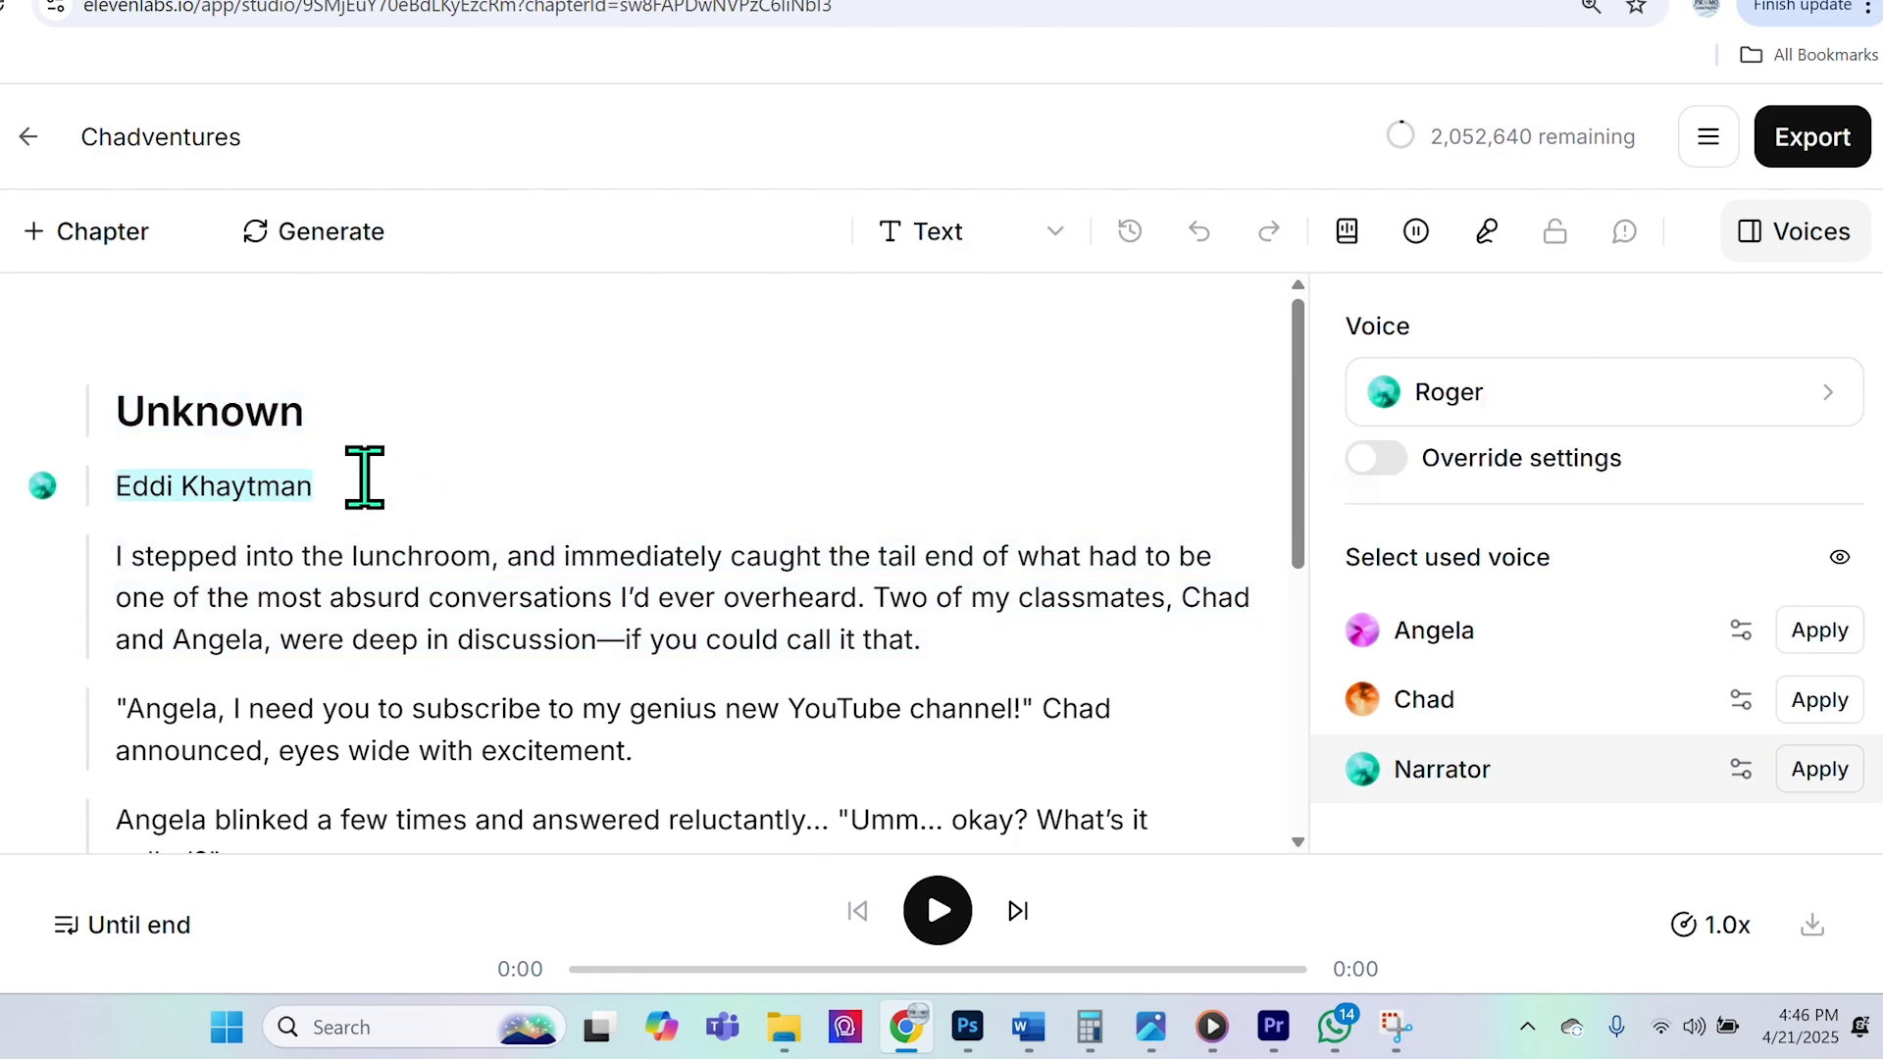
Step: Delete the Unknown heading and author line so the chapter opens with the lunchroom paragraph
{"action": "key", "text": "BackSpace"}
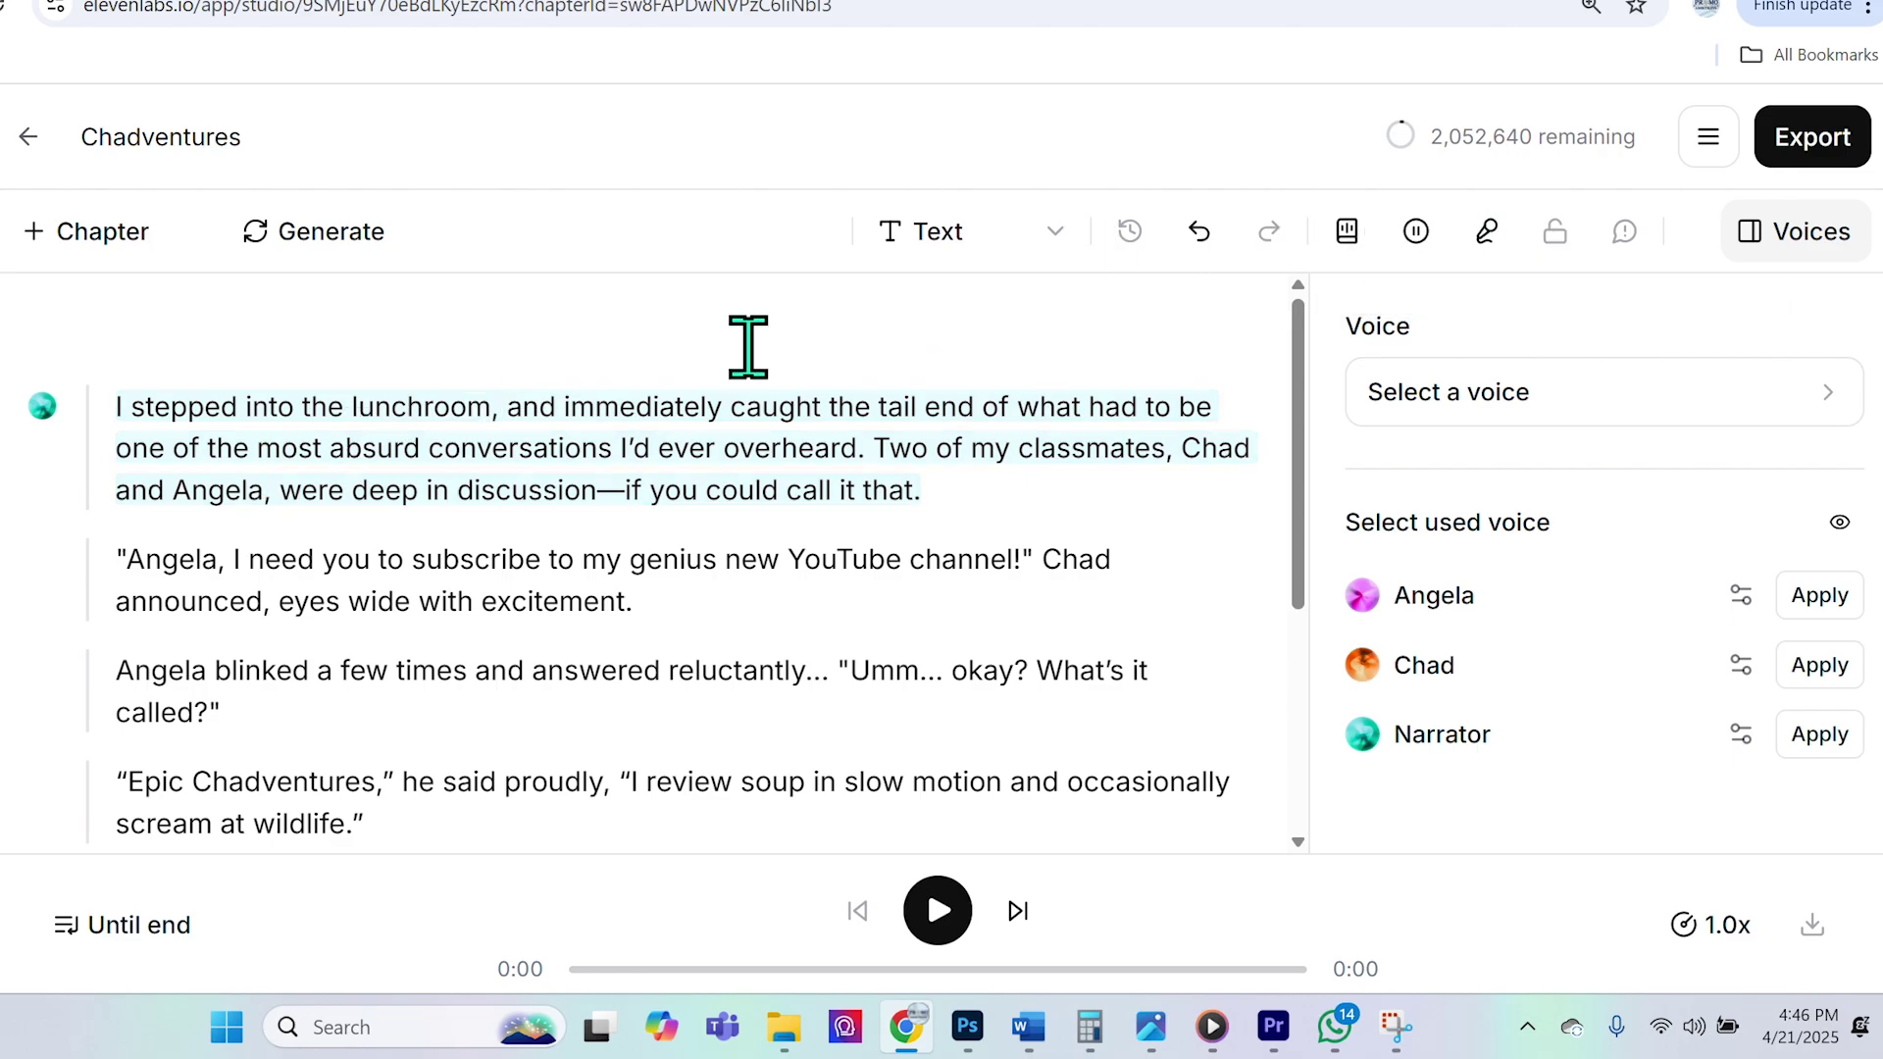
{"action": "scroll", "coordinate": [261, 538], "scroll_direction": "down", "scroll_amount": 4}
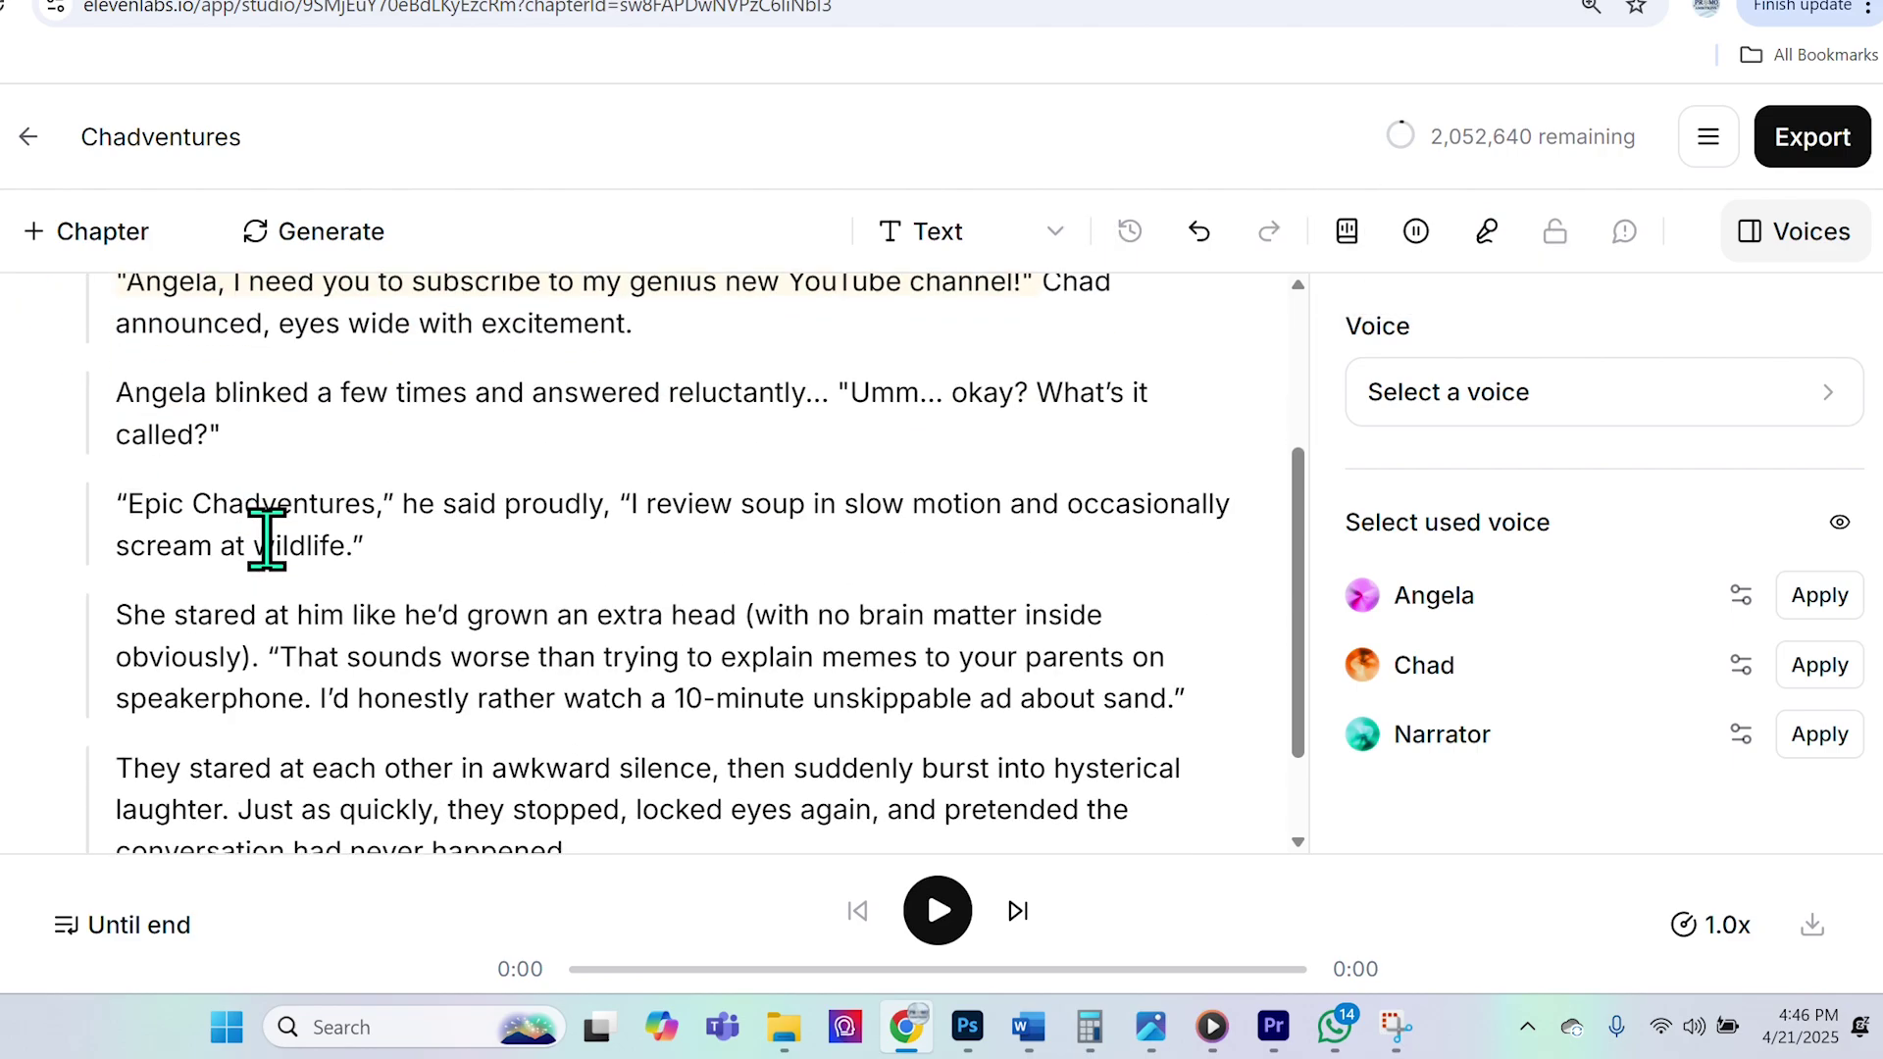
{"action": "scroll", "coordinate": [349, 655], "scroll_direction": "up", "scroll_amount": 4}
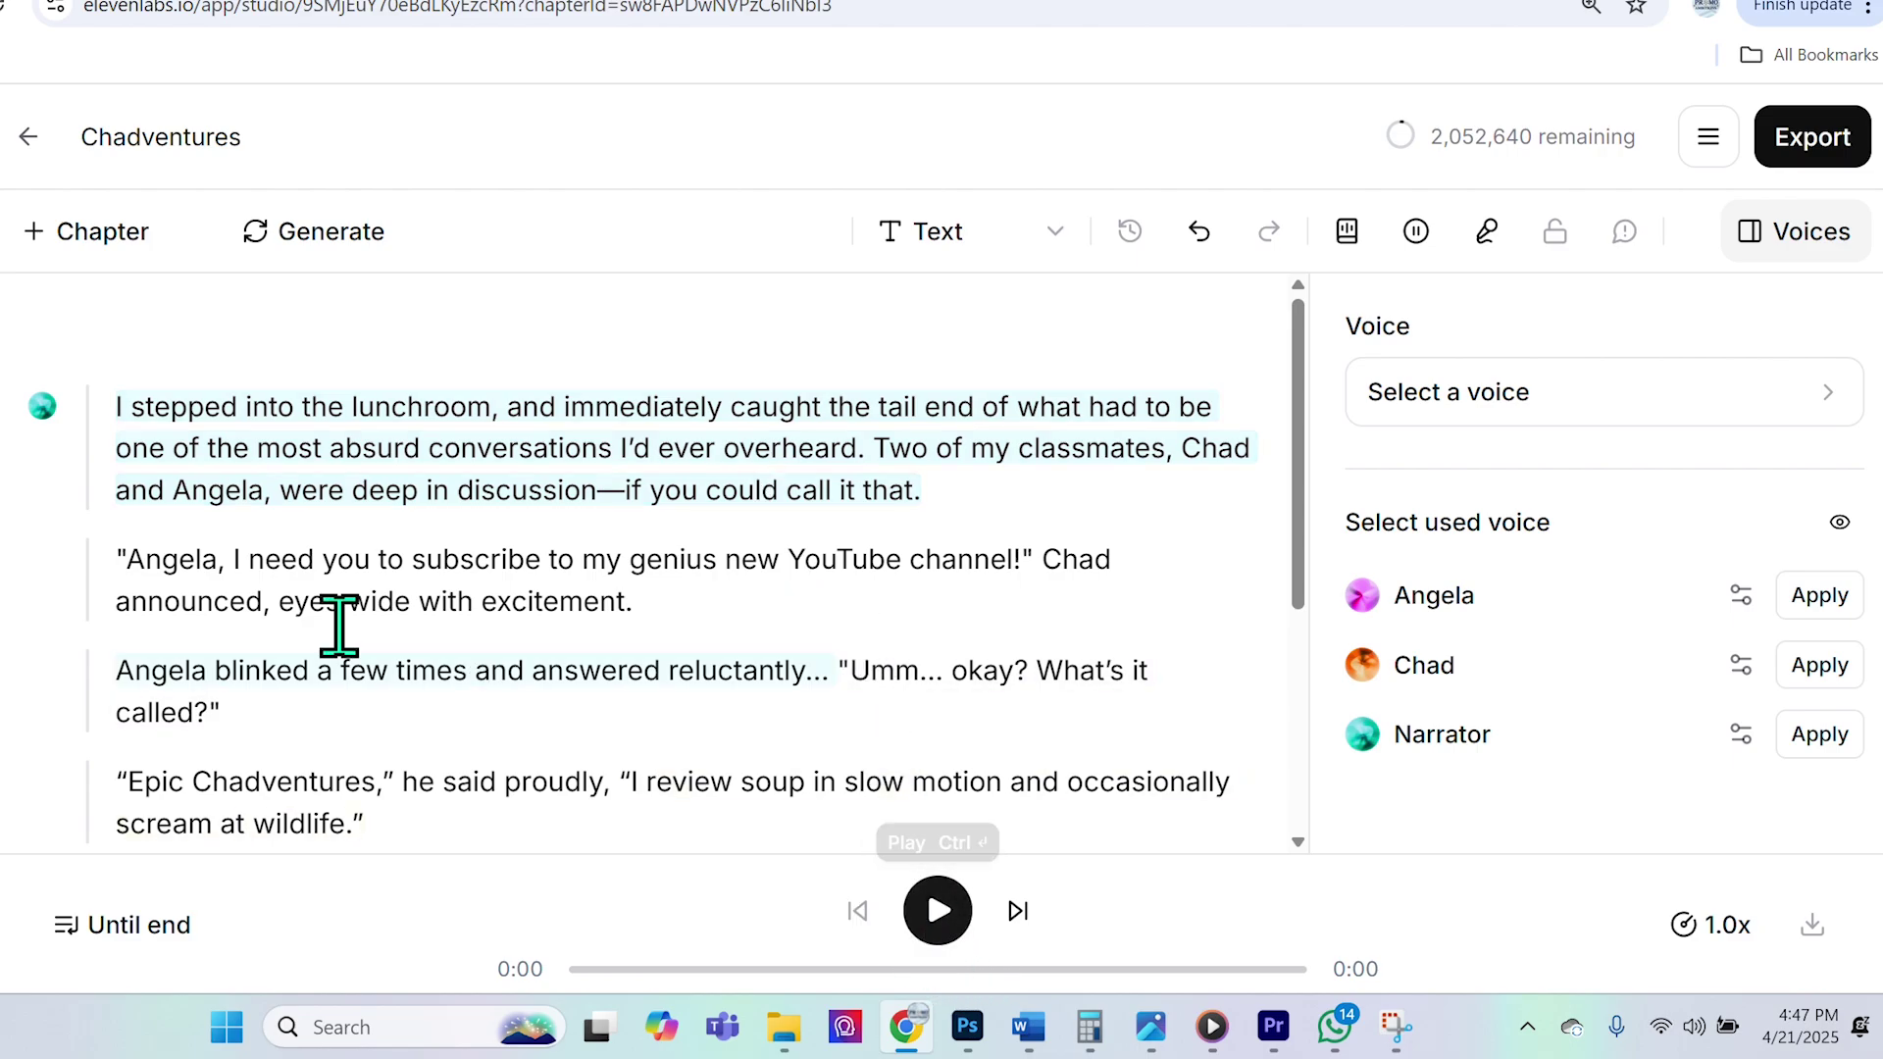
Step: Check the voices assigned to the opening paragraphs and Angela's reply, then generate the chapter audio
{"action": "left_click_drag", "start_coordinate": [123, 407], "coordinate": [981, 698]}
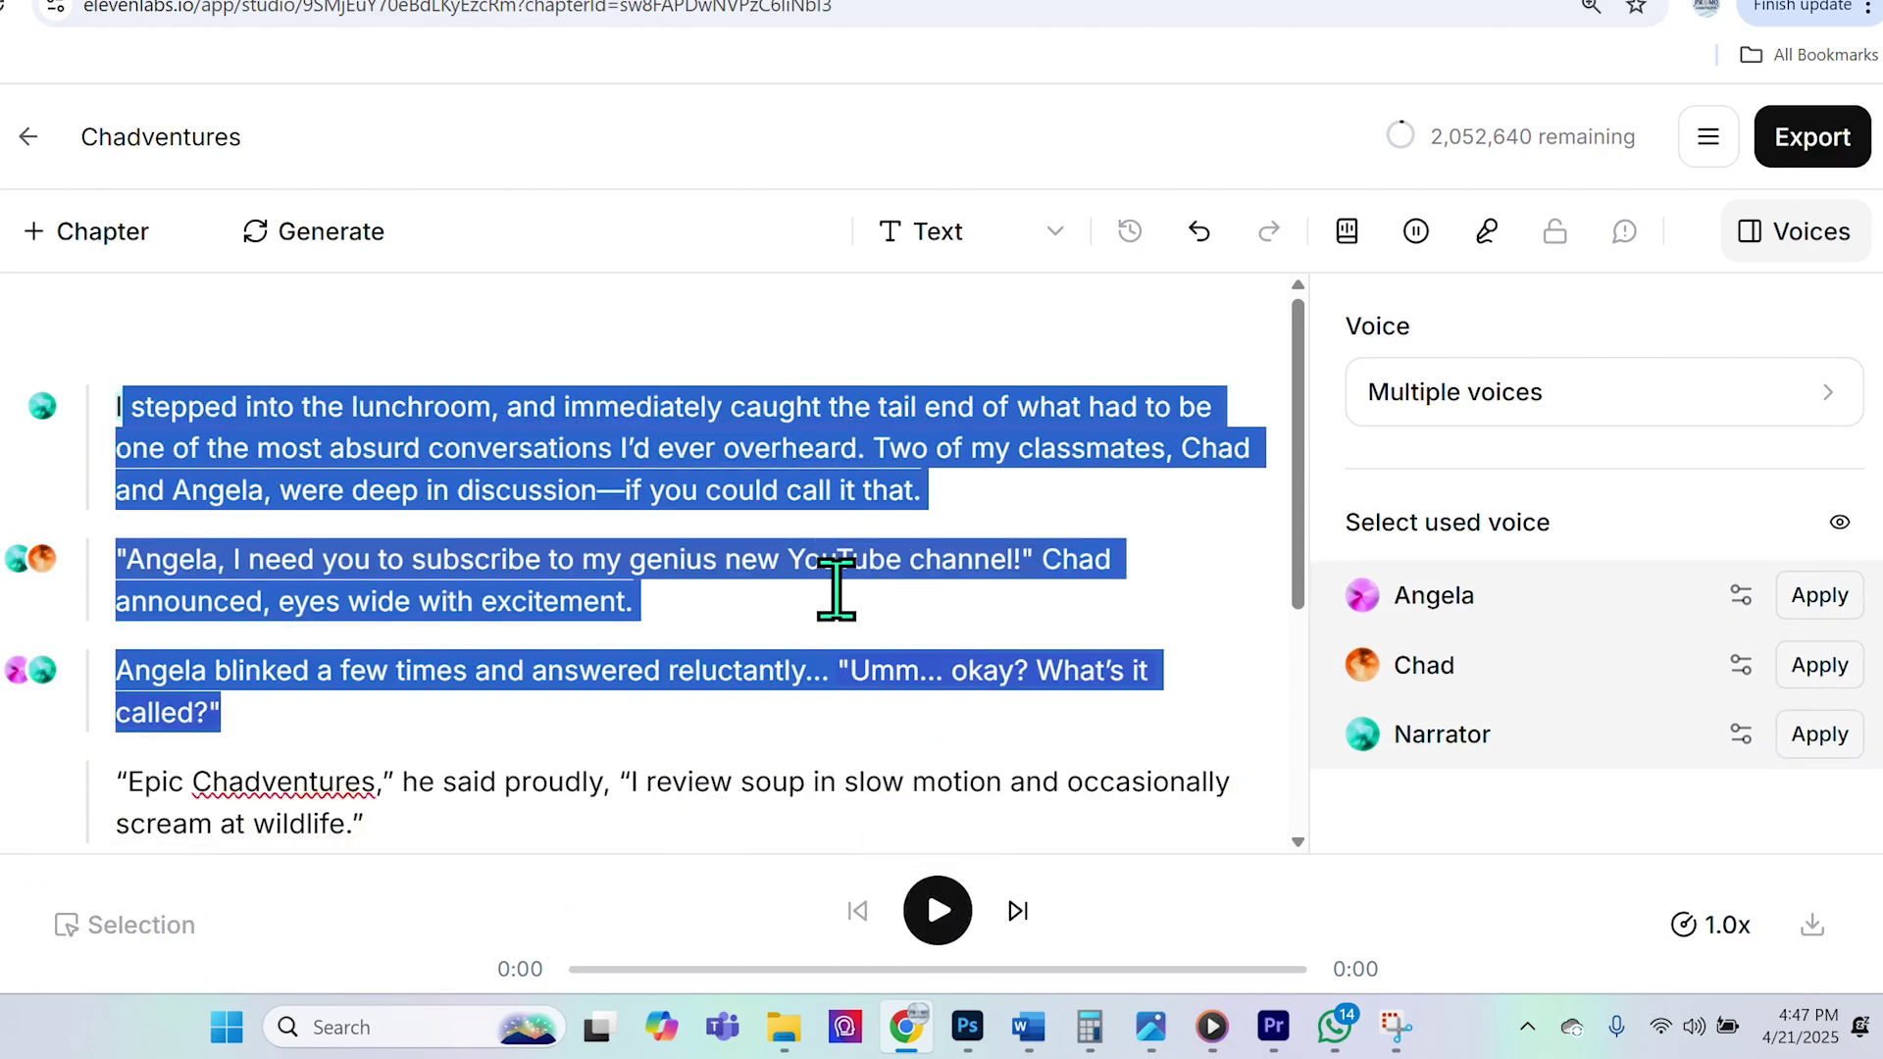
{"action": "left_click", "coordinate": [1138, 693]}
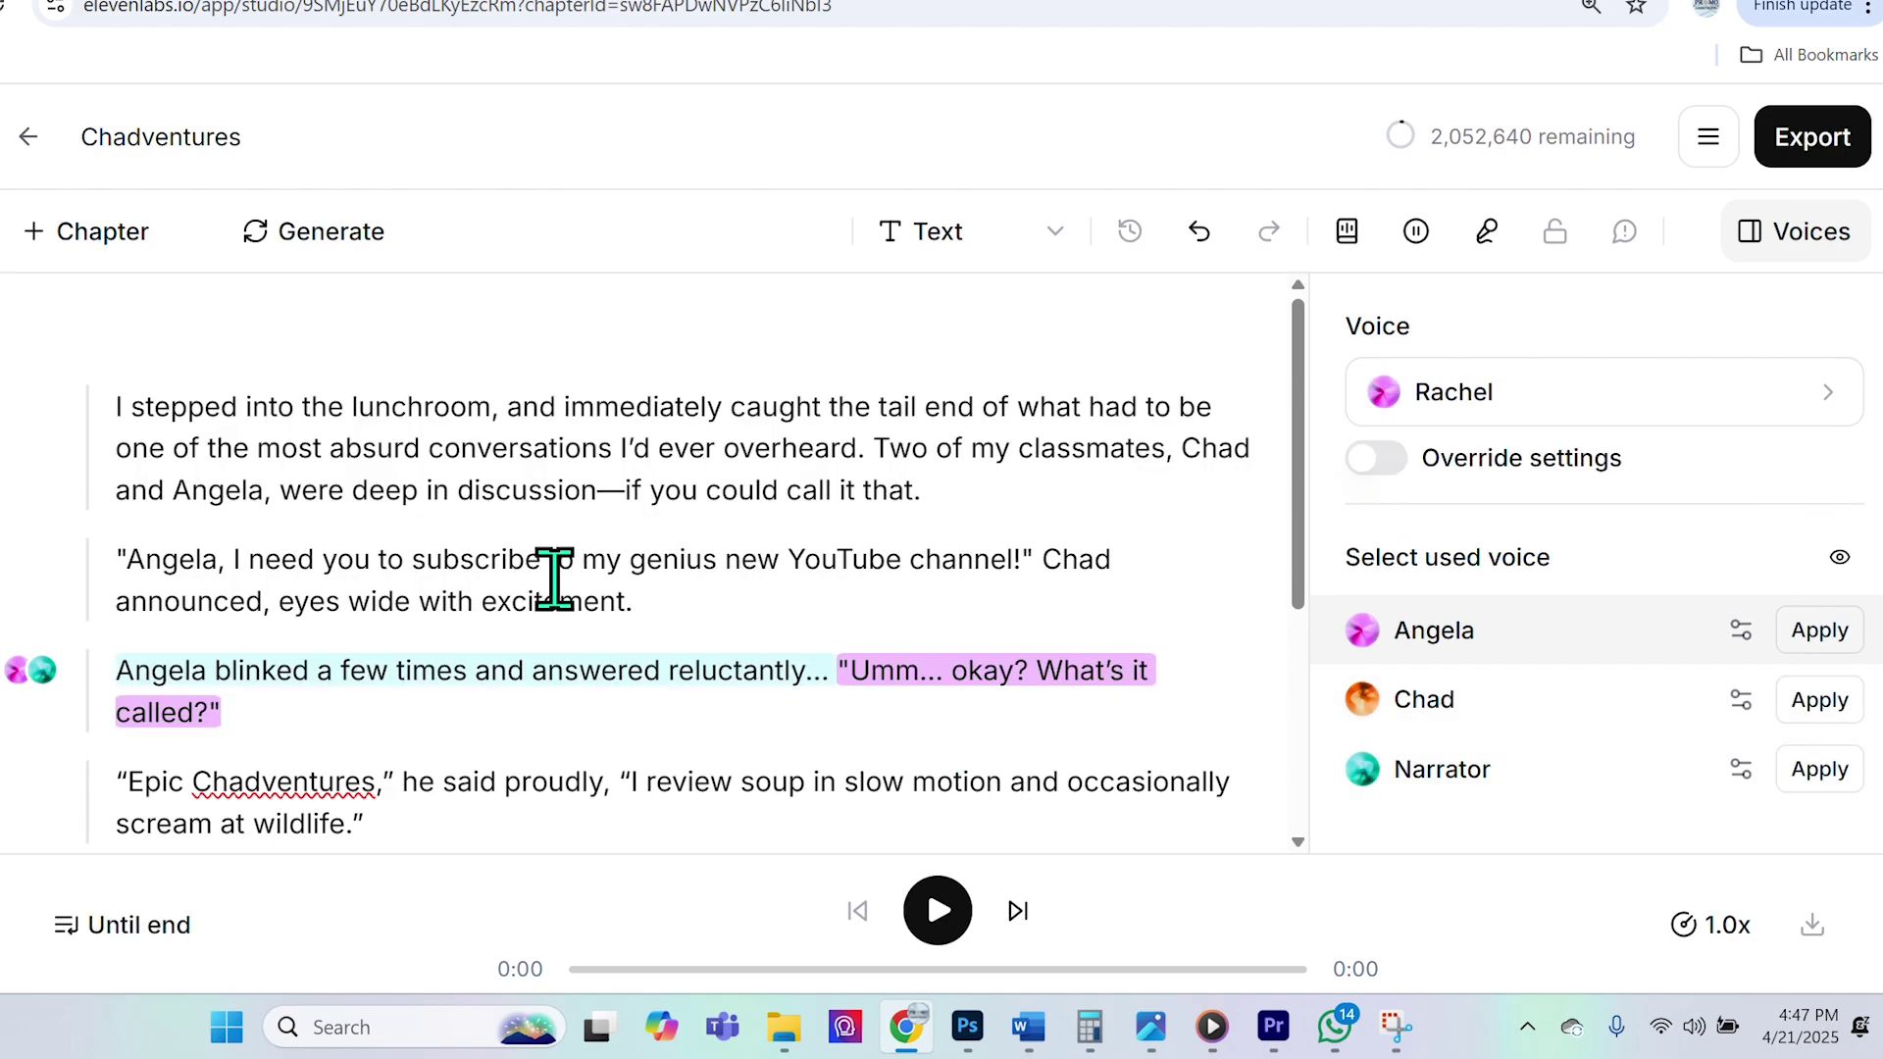
{"action": "left_click", "coordinate": [124, 408]}
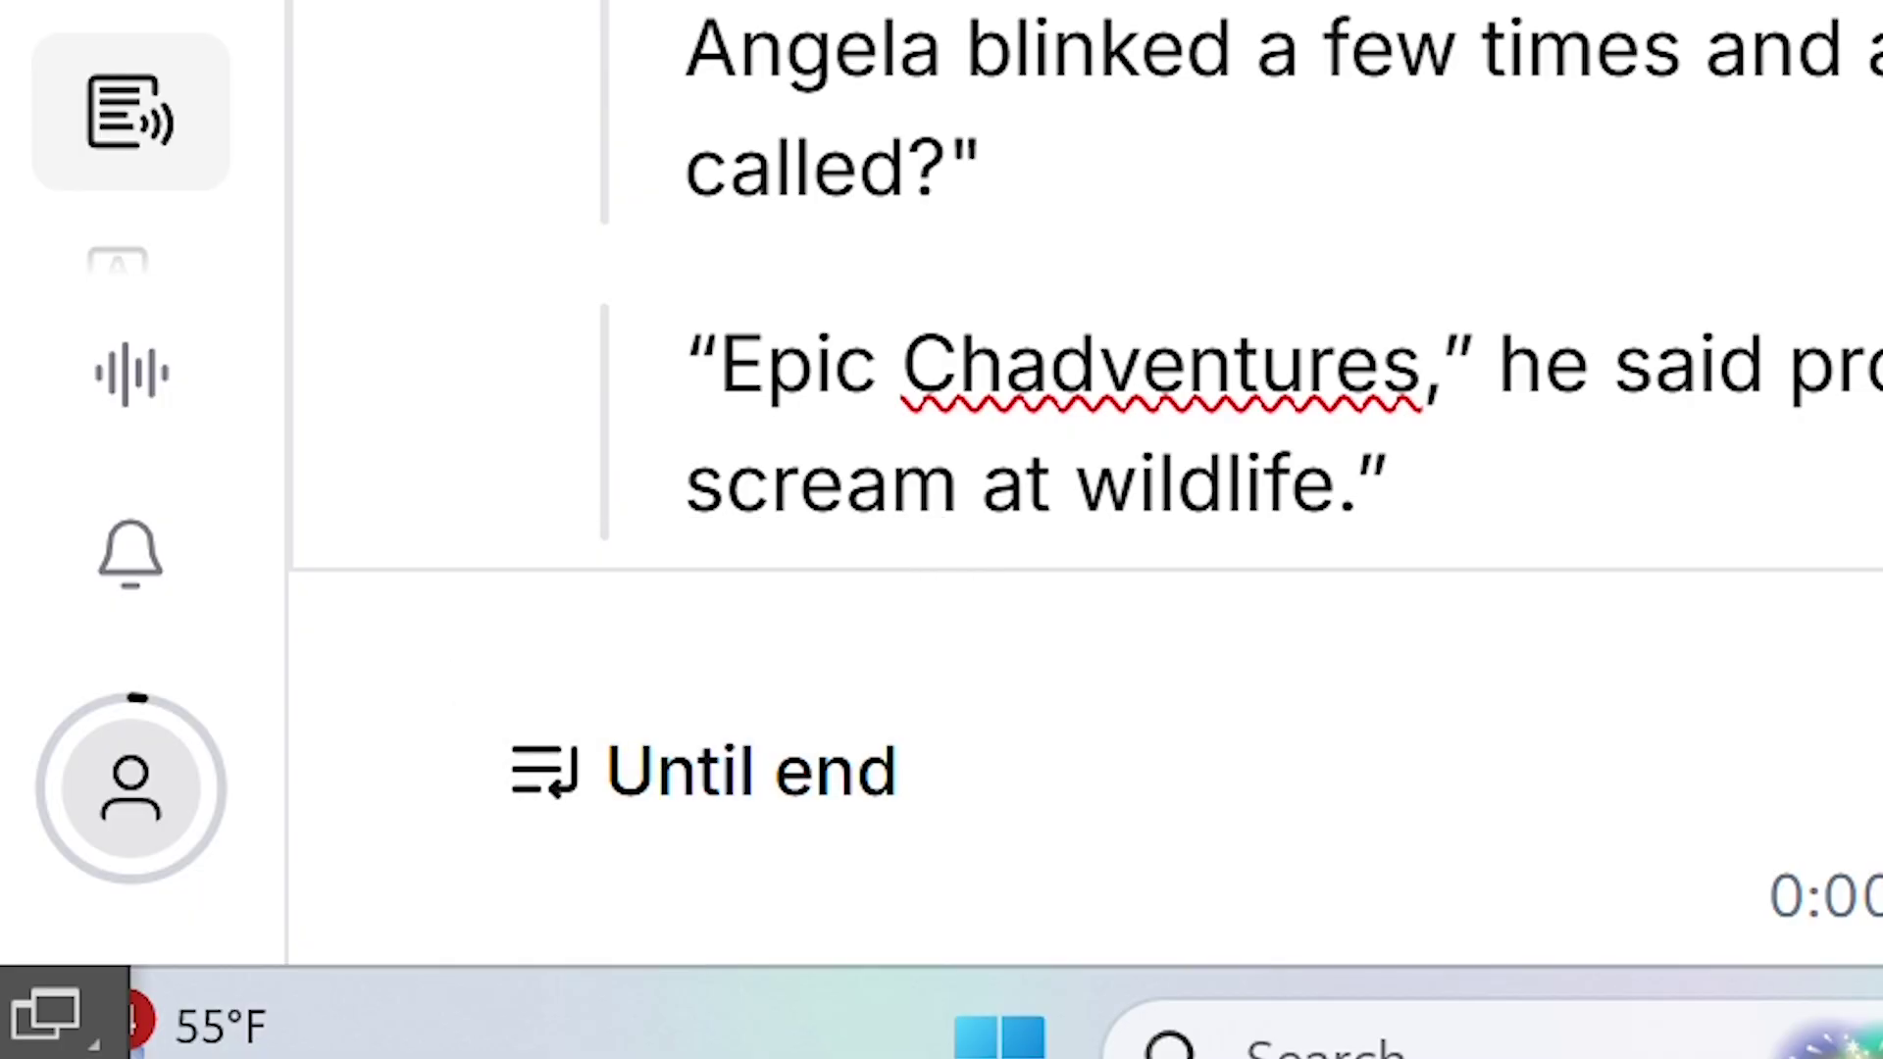
{"action": "scroll", "coordinate": [664, 775], "scroll_direction": "up", "scroll_amount": 5}
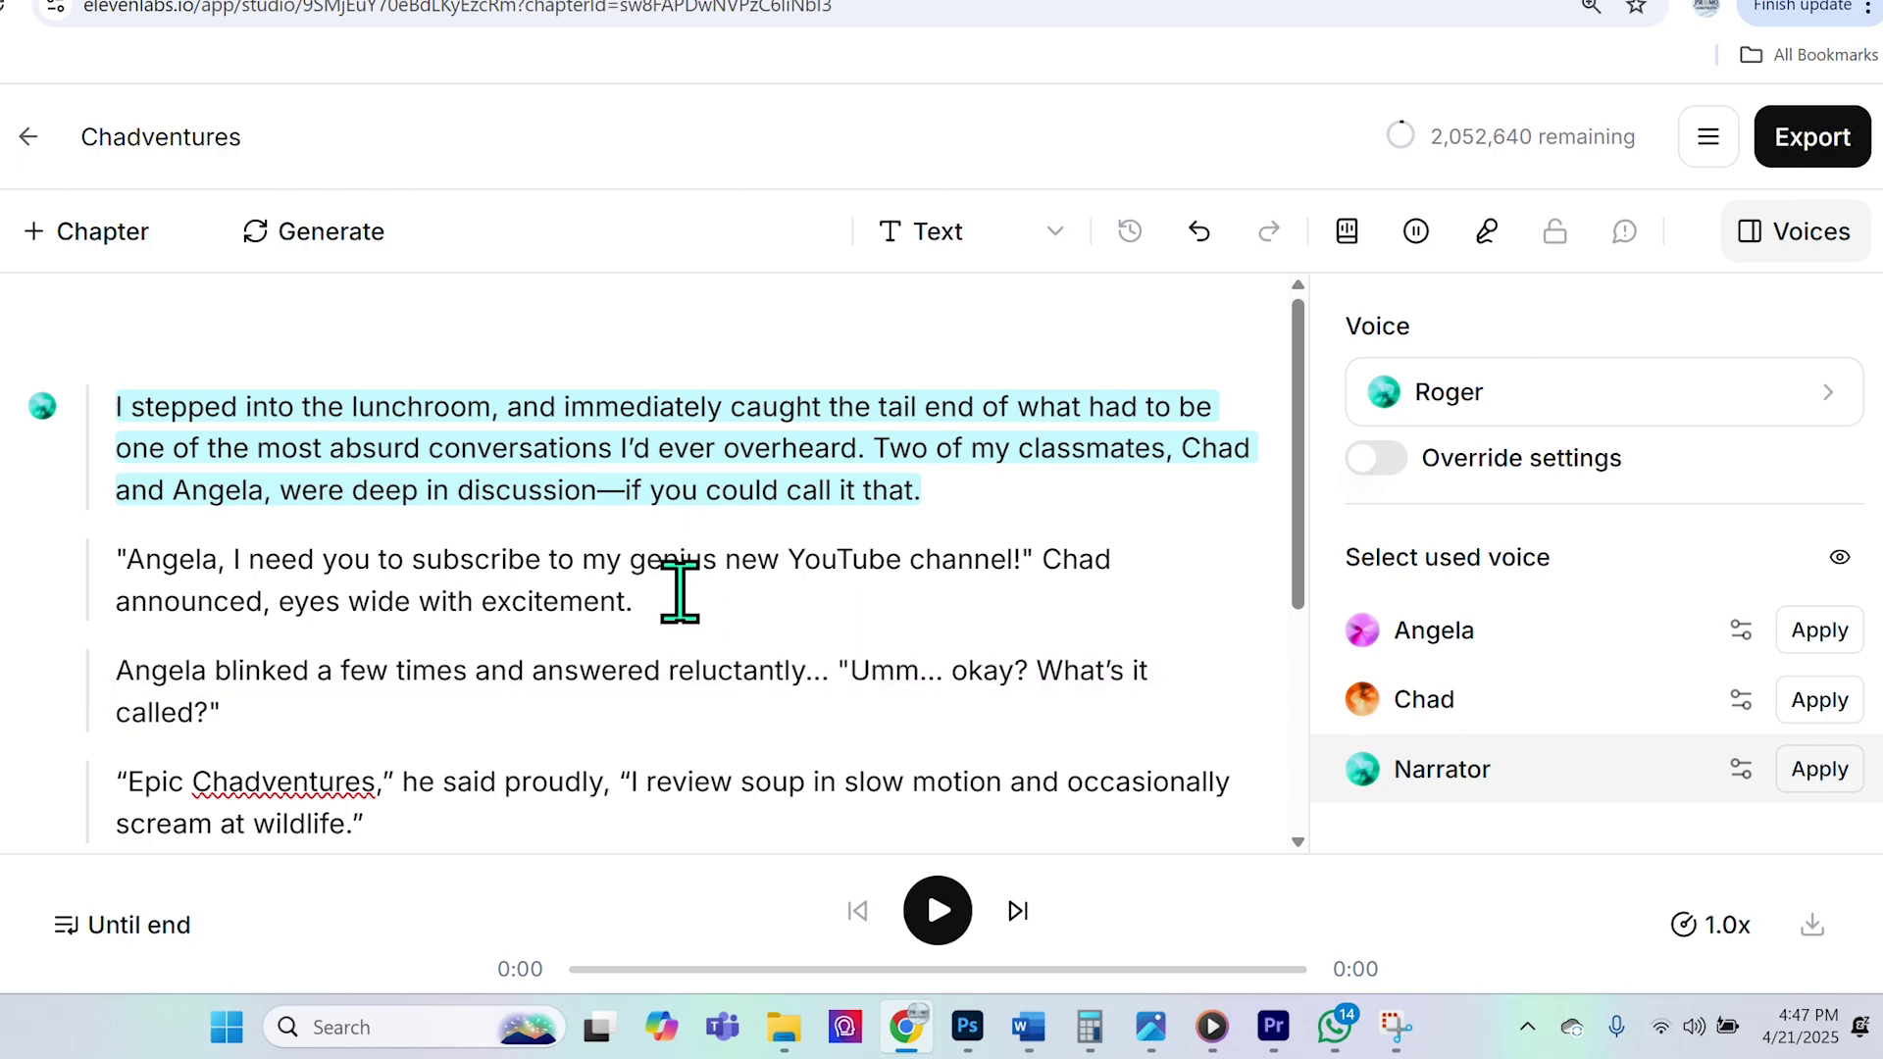
{"action": "left_click", "coordinate": [927, 931]}
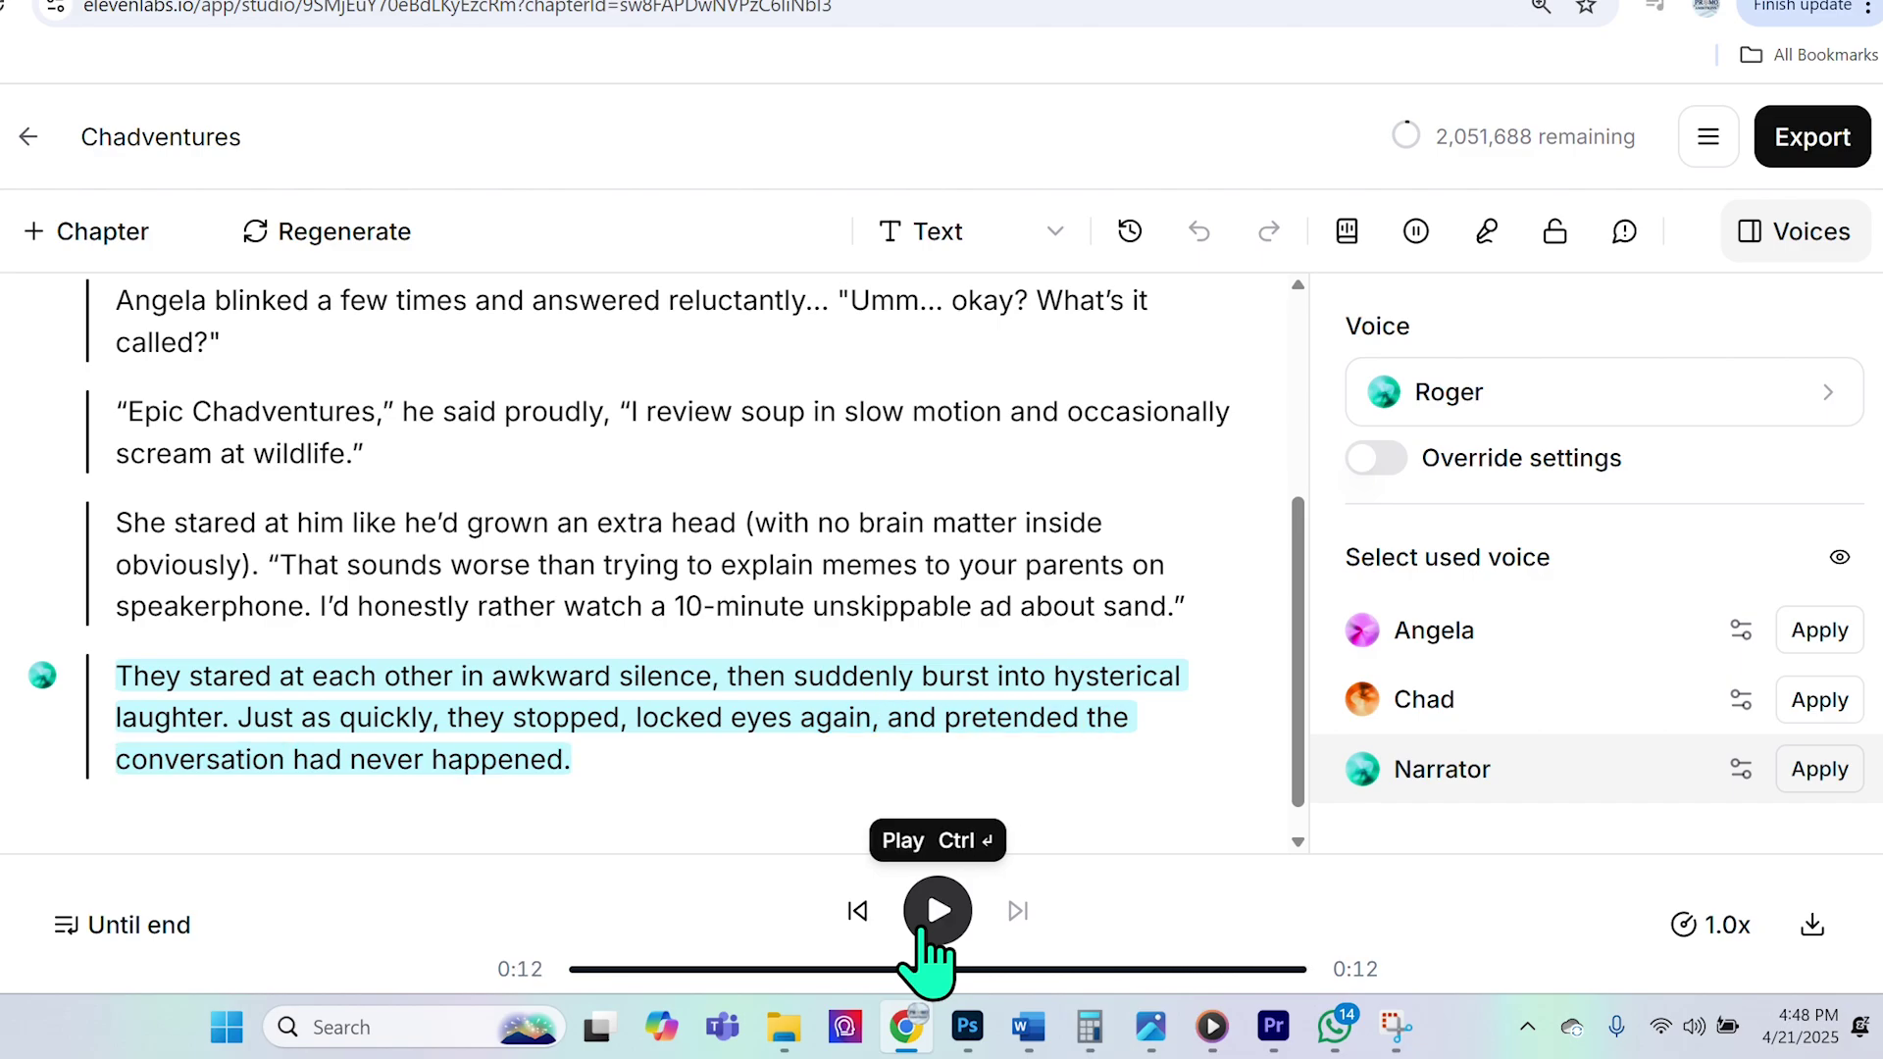
Step: Listen to the generated 12-second Chadventures chapter narration
{"action": "scroll", "coordinate": [1010, 721], "scroll_direction": "up", "scroll_amount": 4}
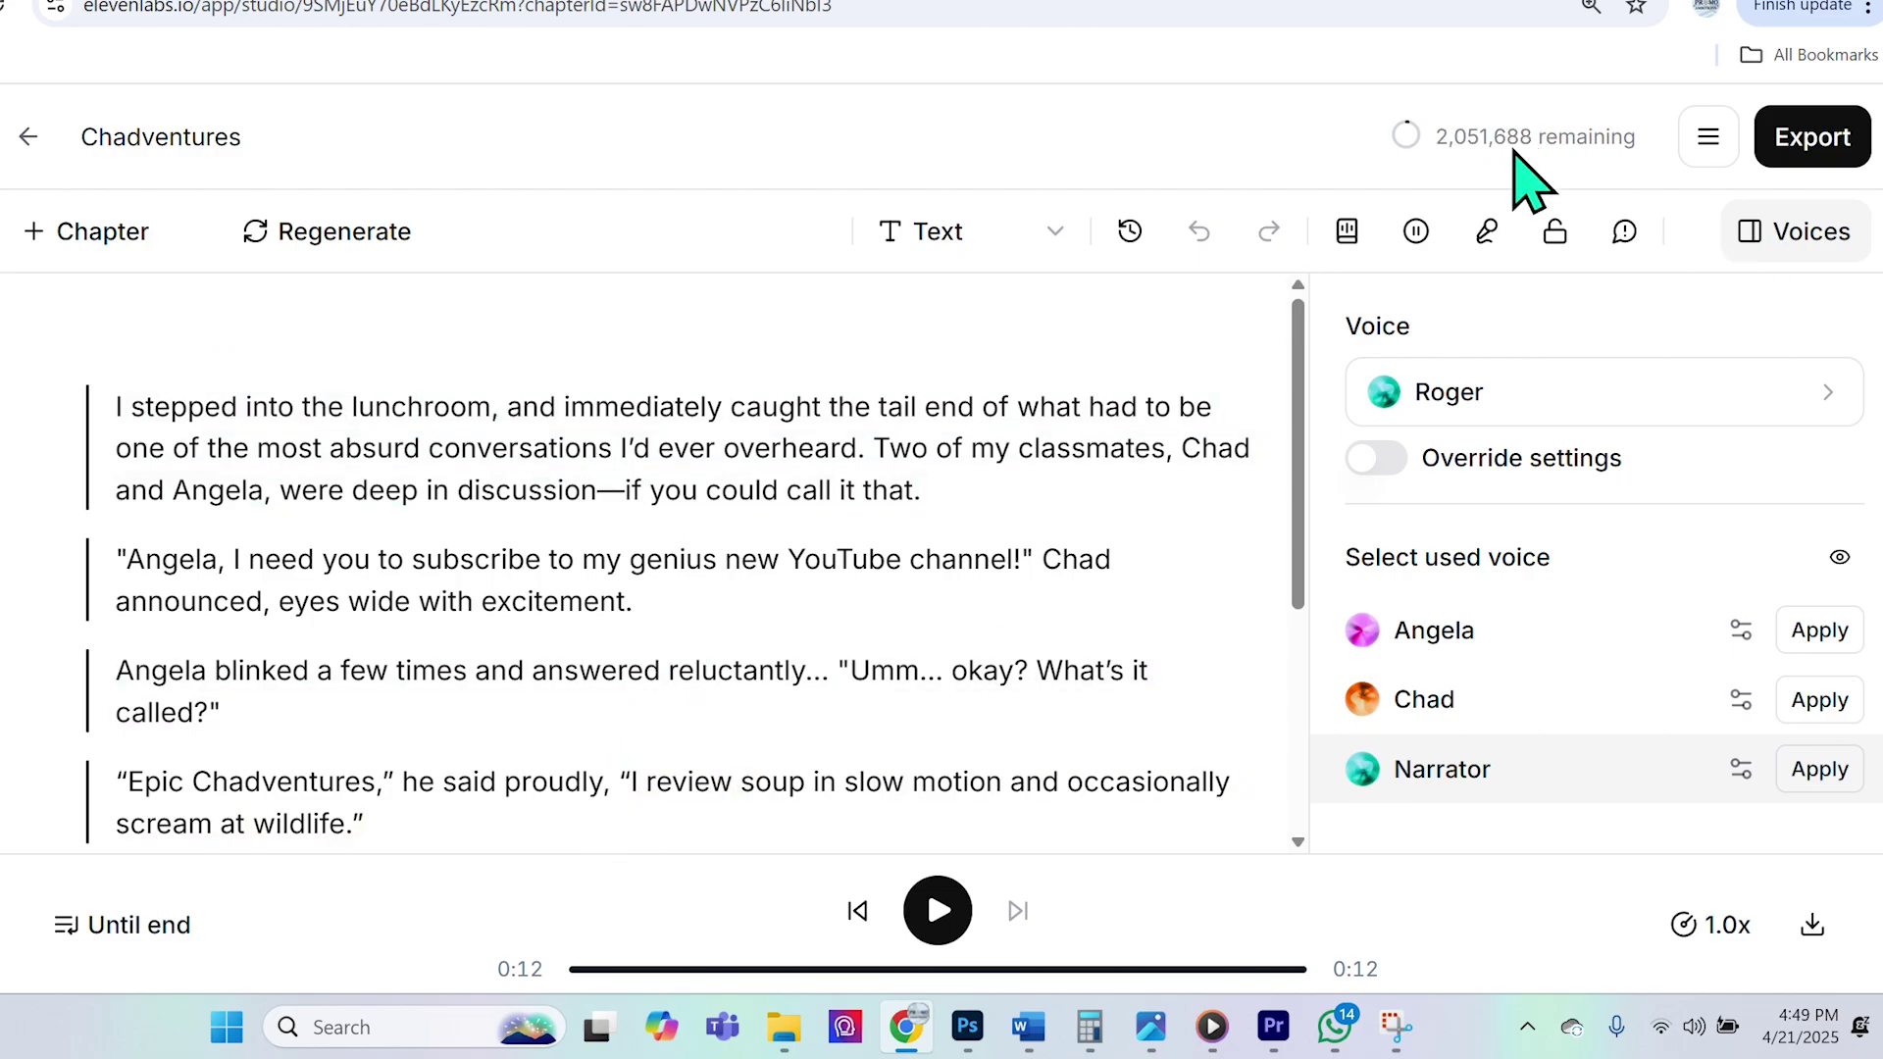
{"action": "mouse_move", "coordinate": [1419, 137]}
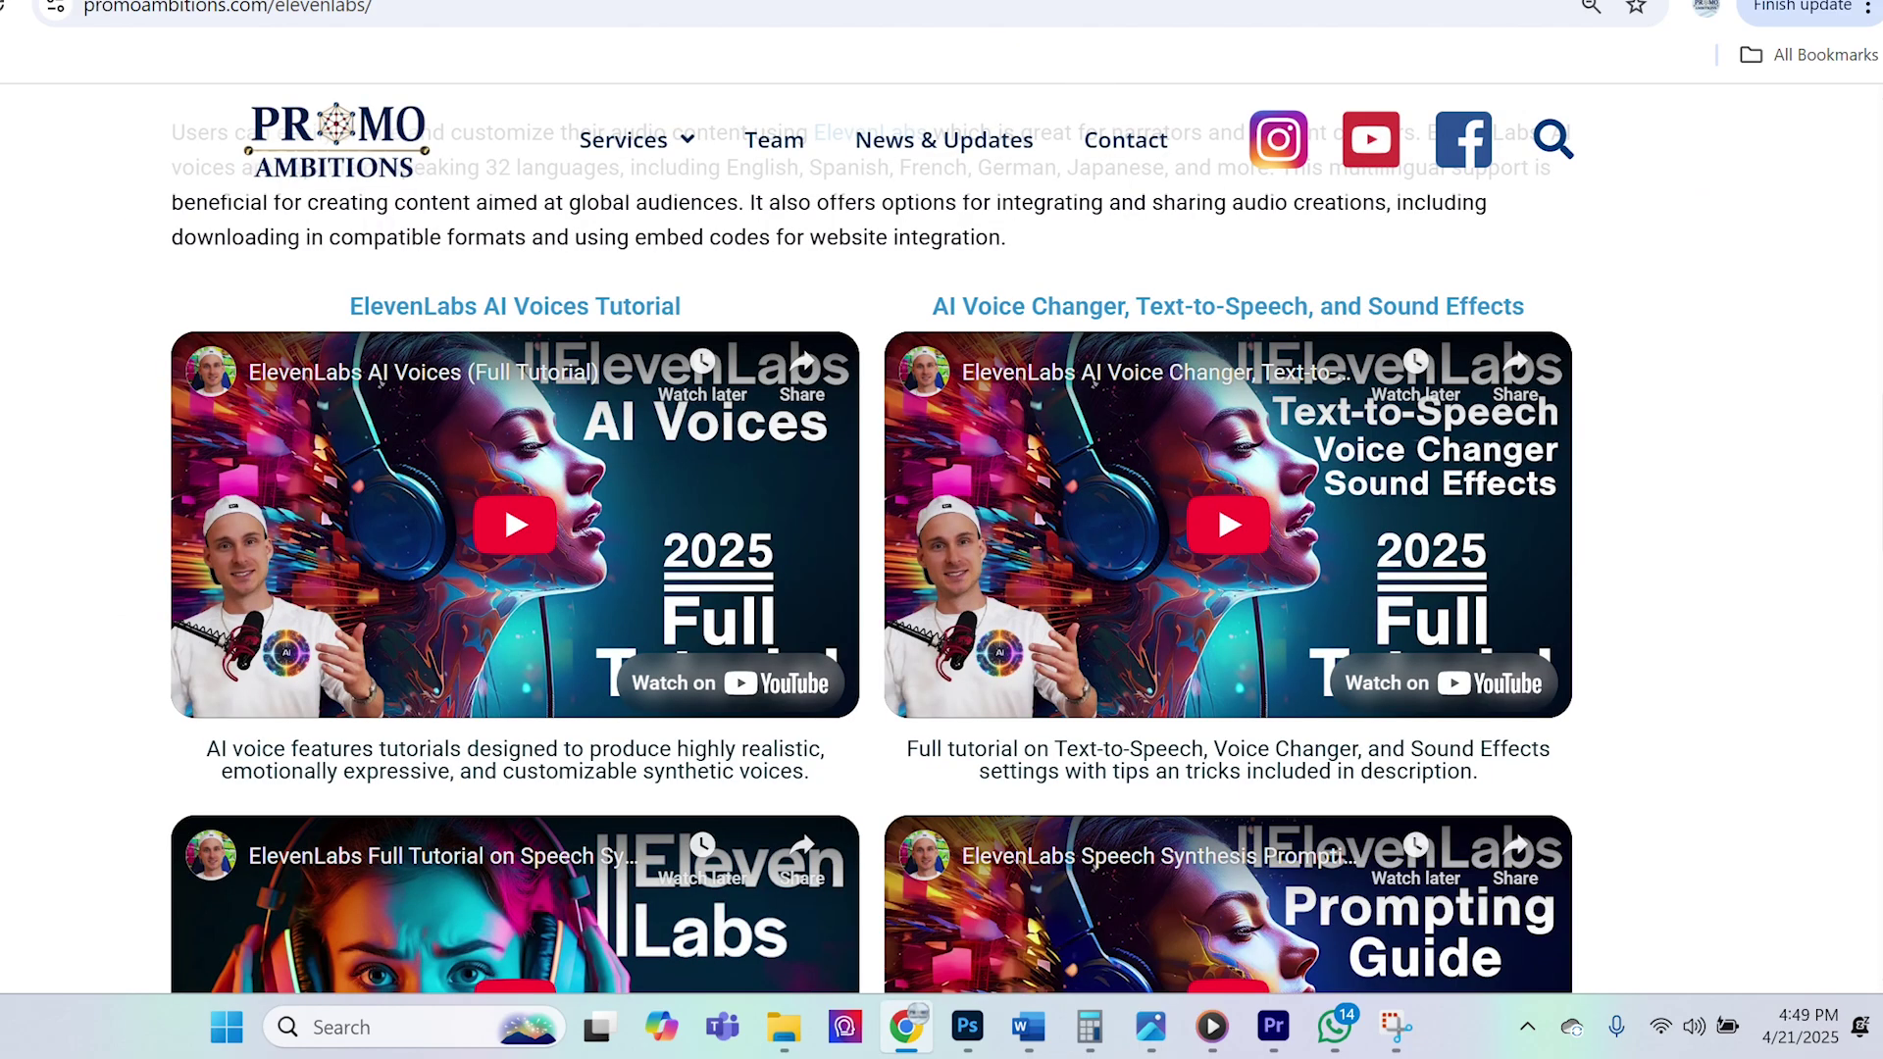
Step: Scroll the promoambitions.com/elevenlabs page past the Click Here to Try banner to the YouTube tutorials
{"action": "scroll", "coordinate": [673, 303], "scroll_direction": "up", "scroll_amount": 15}
{"action": "scroll", "coordinate": [691, 407], "scroll_direction": "up", "scroll_amount": 4}
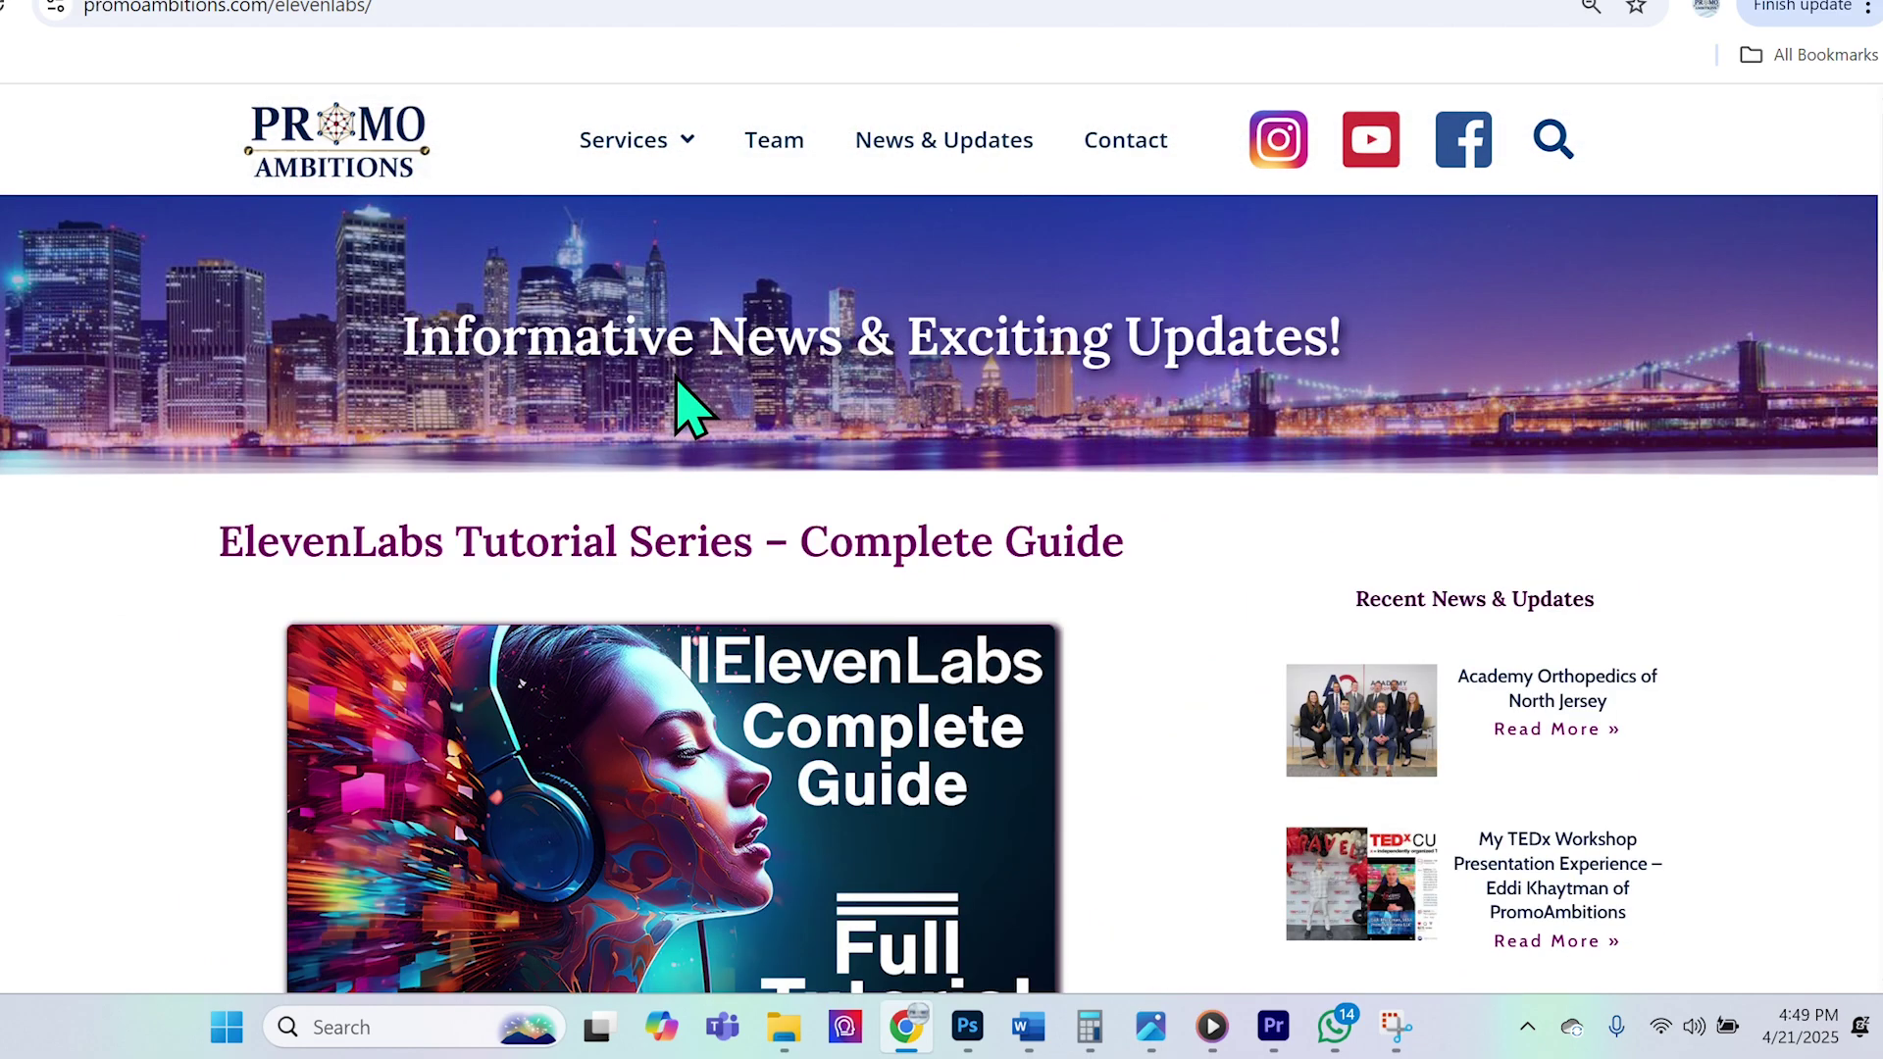
{"action": "scroll", "coordinate": [691, 407], "scroll_direction": "down", "scroll_amount": 7}
{"action": "scroll", "coordinate": [672, 496], "scroll_direction": "up", "scroll_amount": 7}
{"action": "scroll", "coordinate": [538, 509], "scroll_direction": "down", "scroll_amount": 5}
{"action": "scroll", "coordinate": [550, 576], "scroll_direction": "up", "scroll_amount": 2}
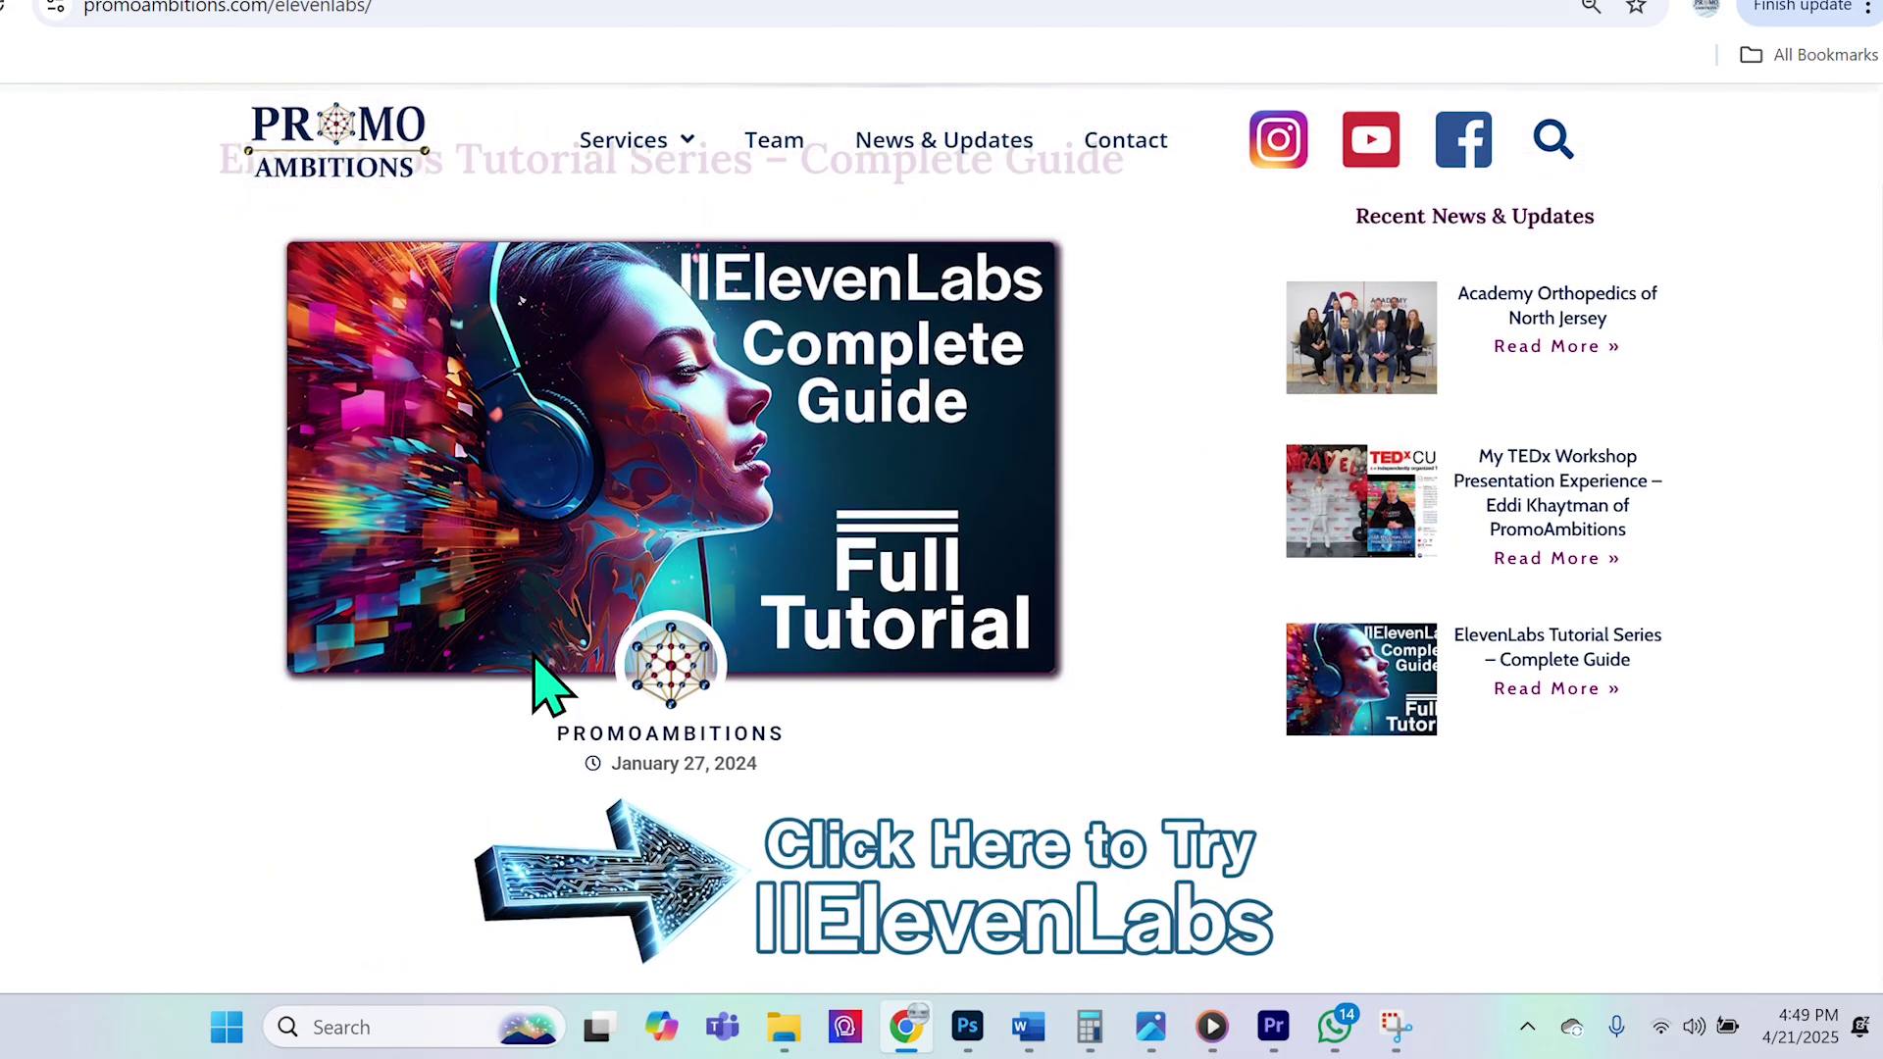
{"action": "scroll", "coordinate": [981, 574], "scroll_direction": "down", "scroll_amount": 4}
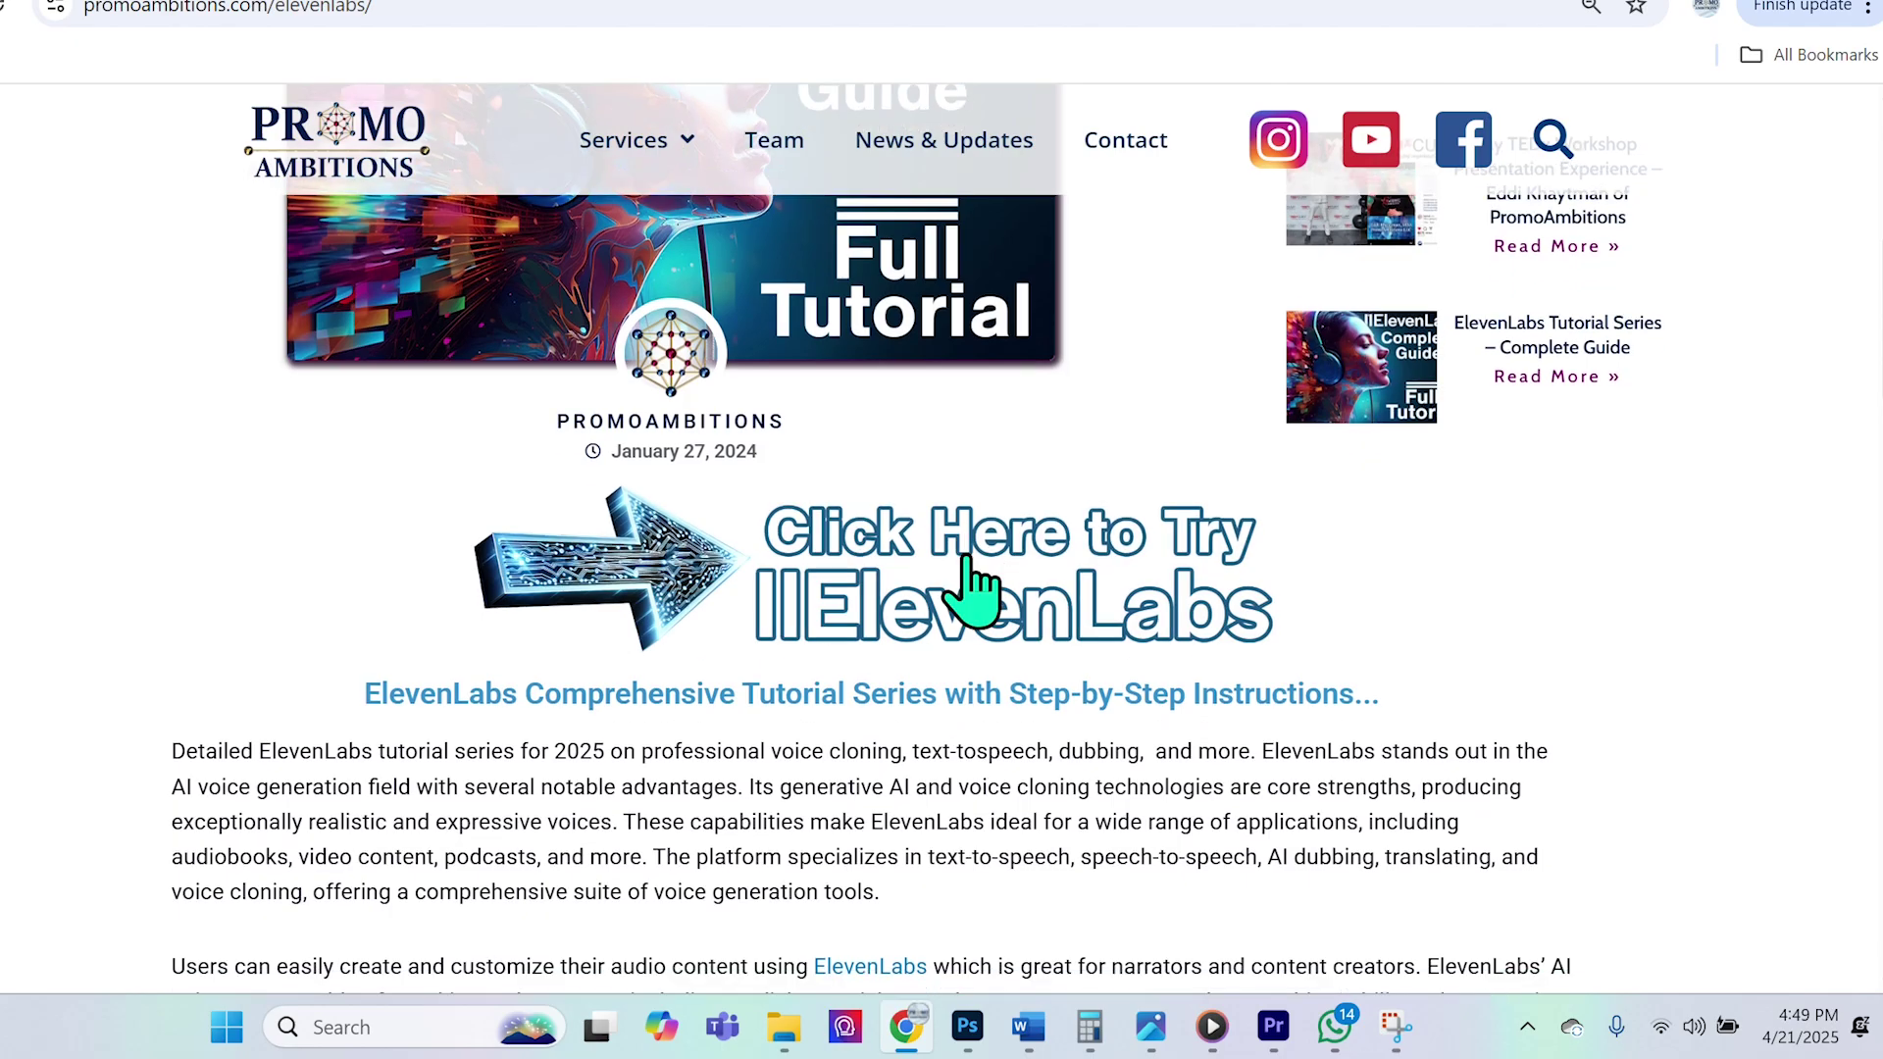
{"action": "scroll", "coordinate": [951, 574], "scroll_direction": "down", "scroll_amount": 4}
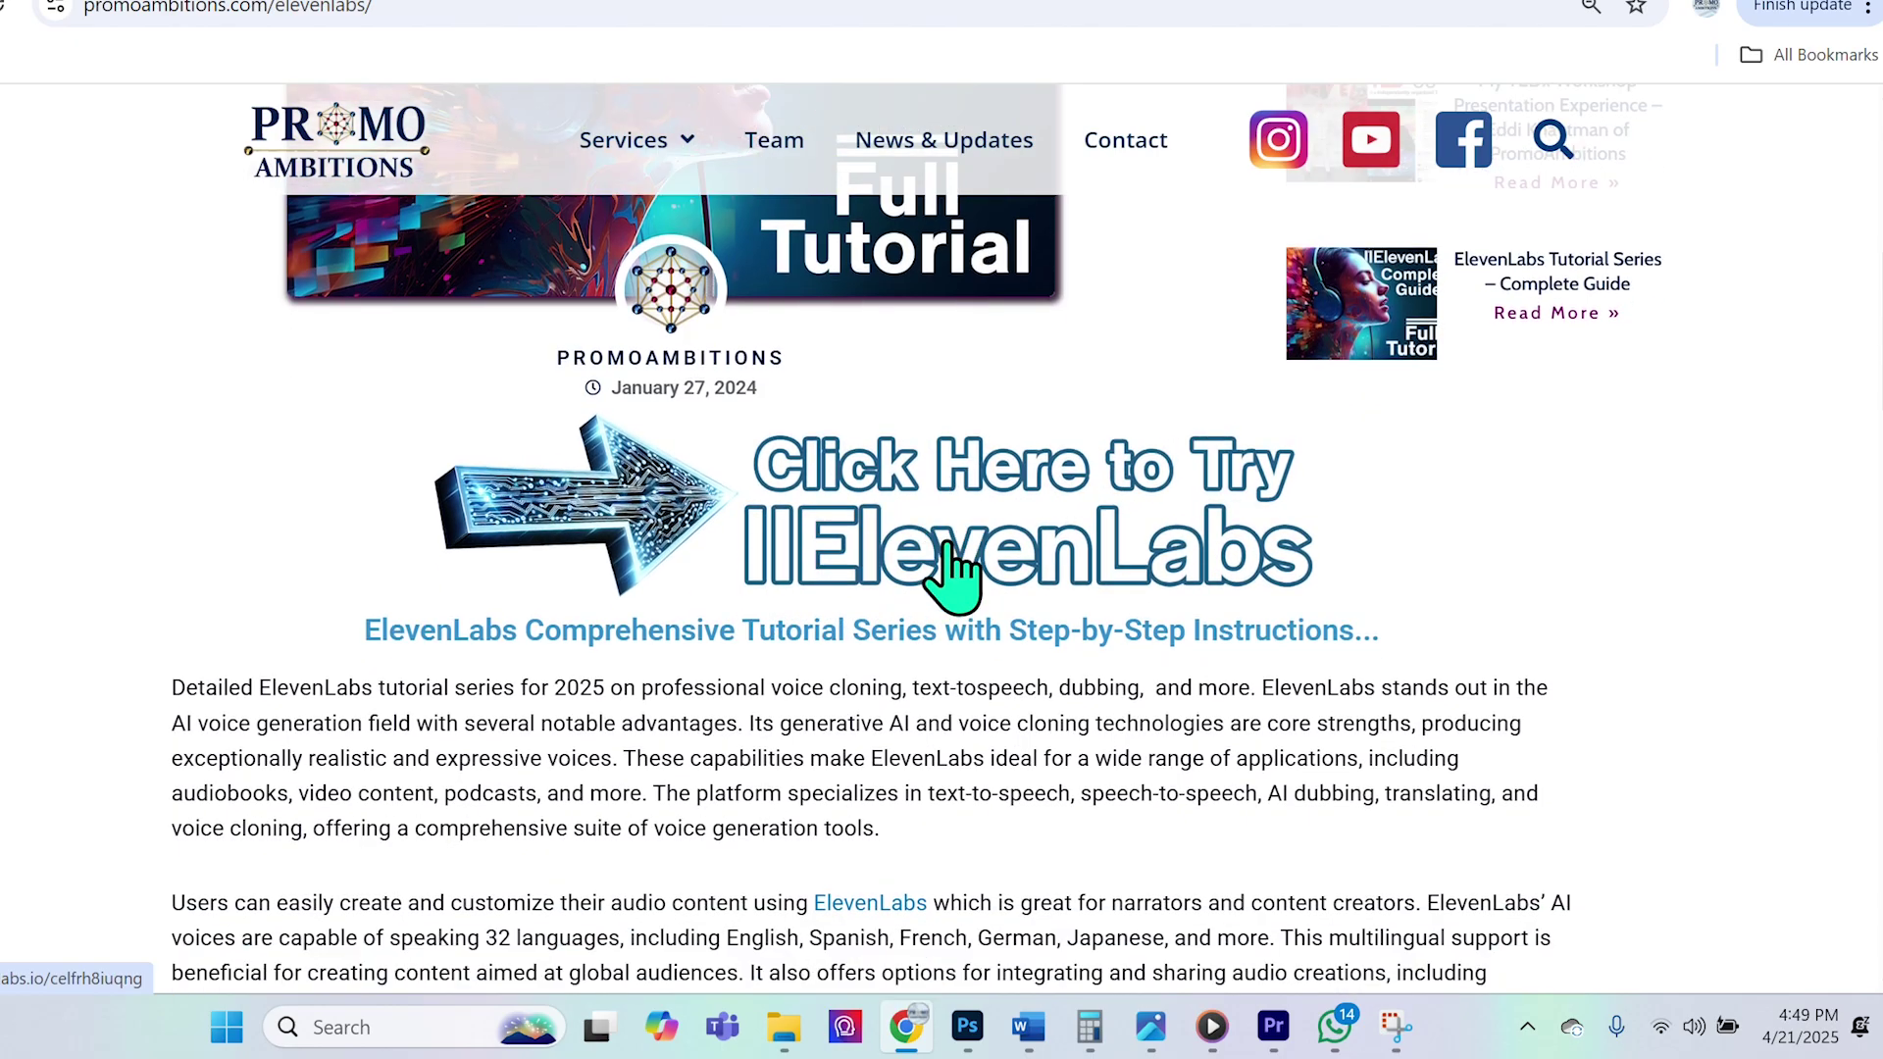
{"action": "scroll", "coordinate": [946, 539], "scroll_direction": "down", "scroll_amount": 3}
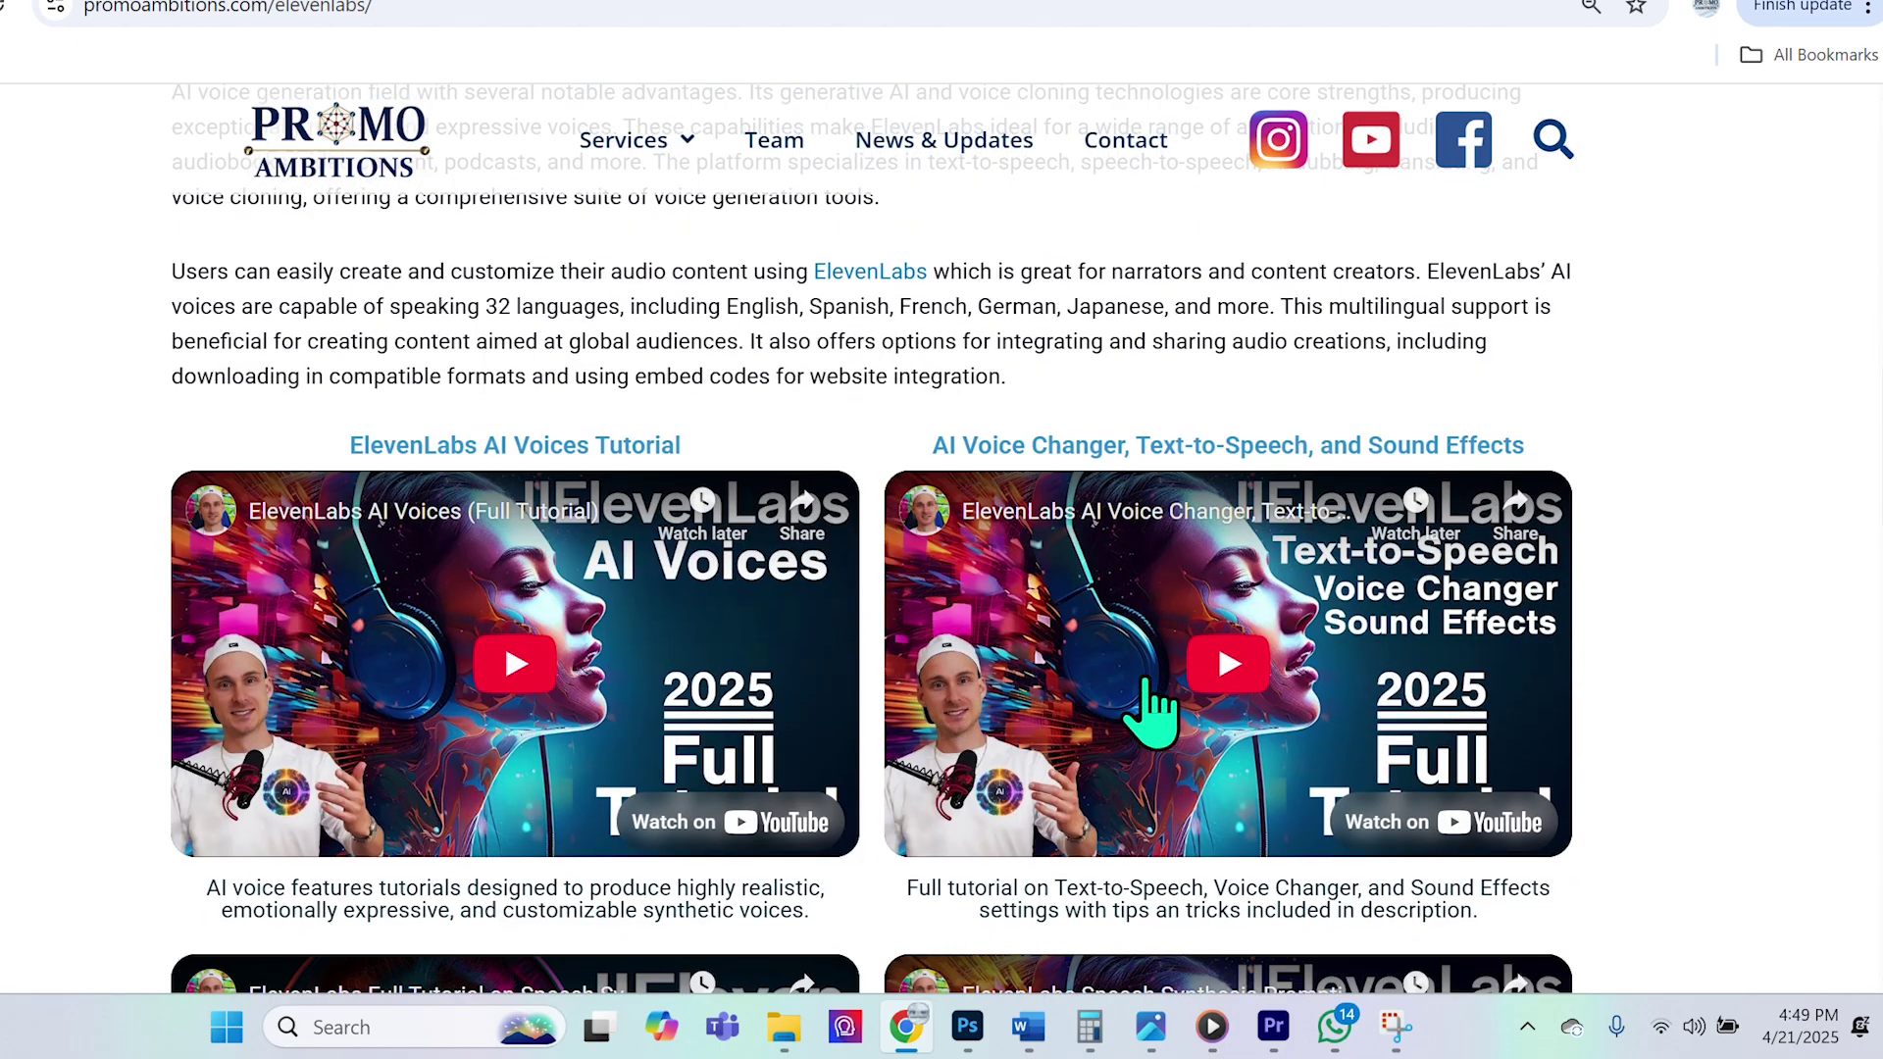
{"action": "scroll", "coordinate": [1157, 711], "scroll_direction": "down", "scroll_amount": 6}
{"action": "scroll", "coordinate": [1144, 760], "scroll_direction": "down", "scroll_amount": 5}
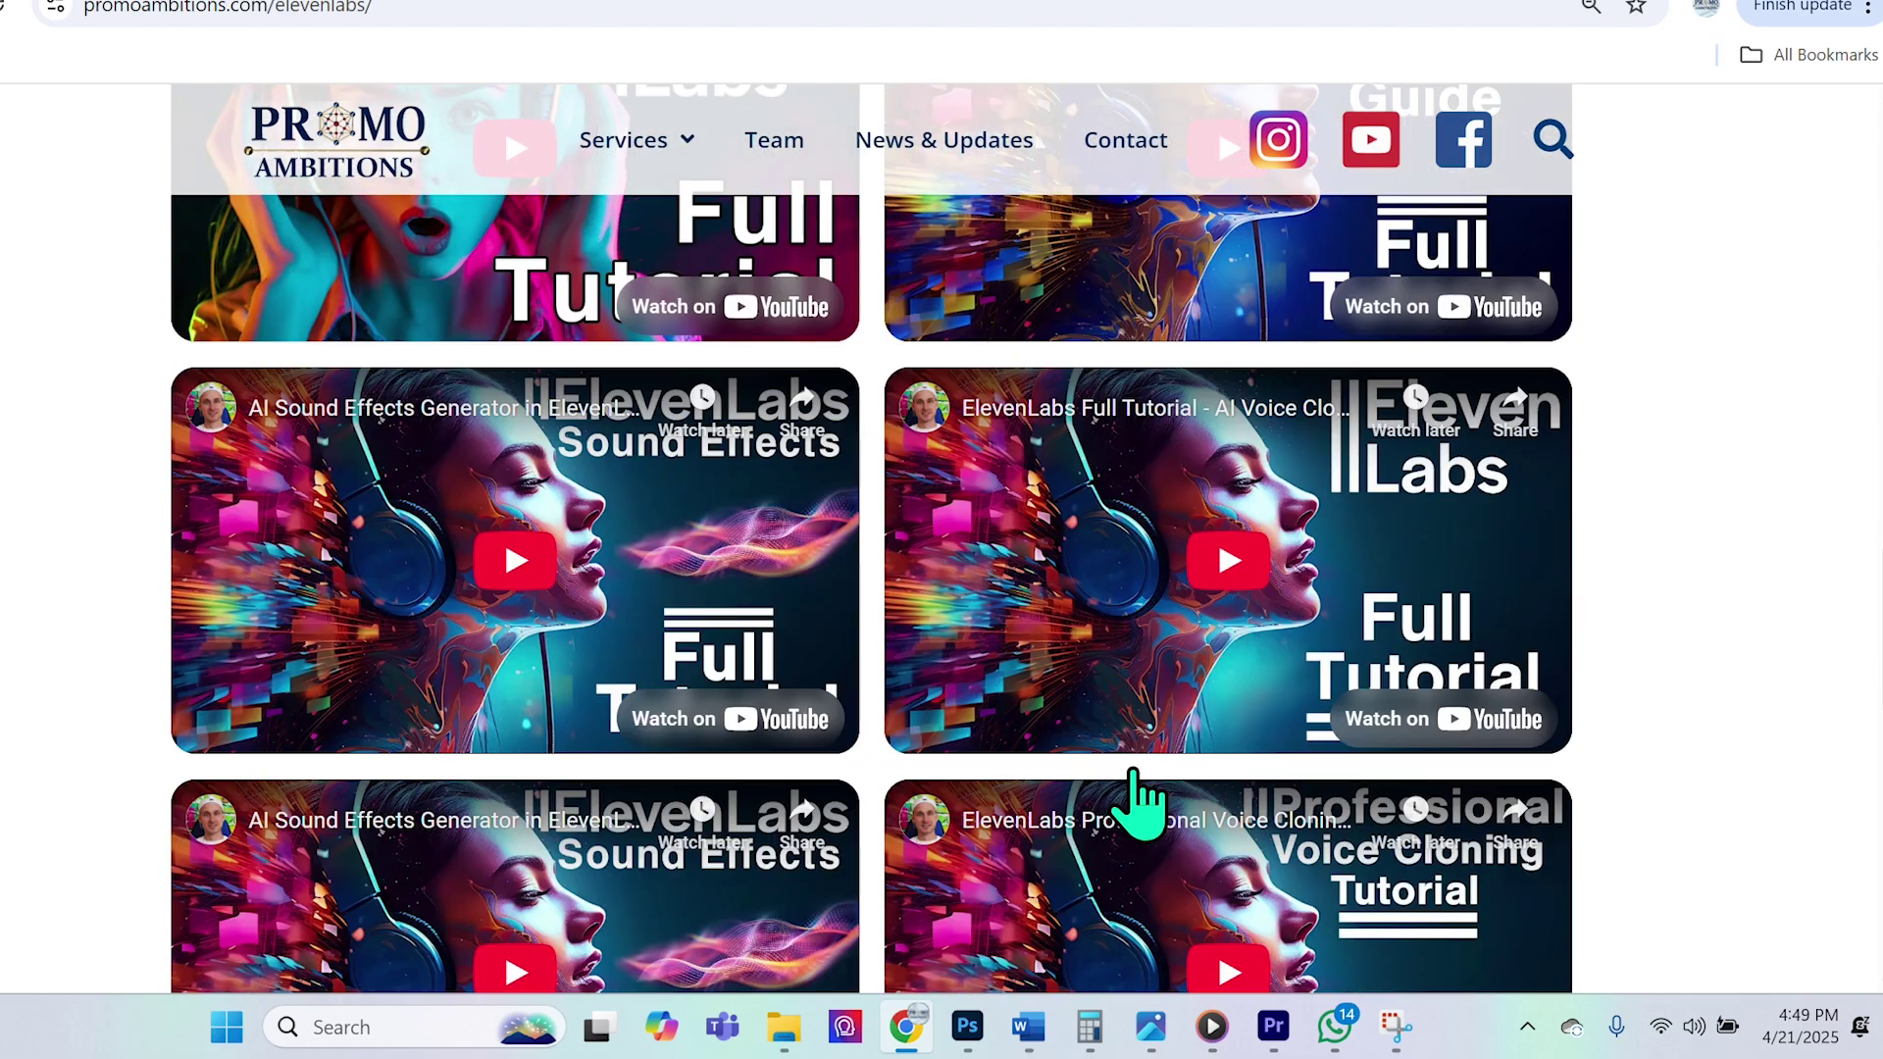
{"action": "scroll", "coordinate": [1132, 784], "scroll_direction": "up", "scroll_amount": 4}
{"action": "scroll", "coordinate": [1118, 784], "scroll_direction": "up", "scroll_amount": 10}
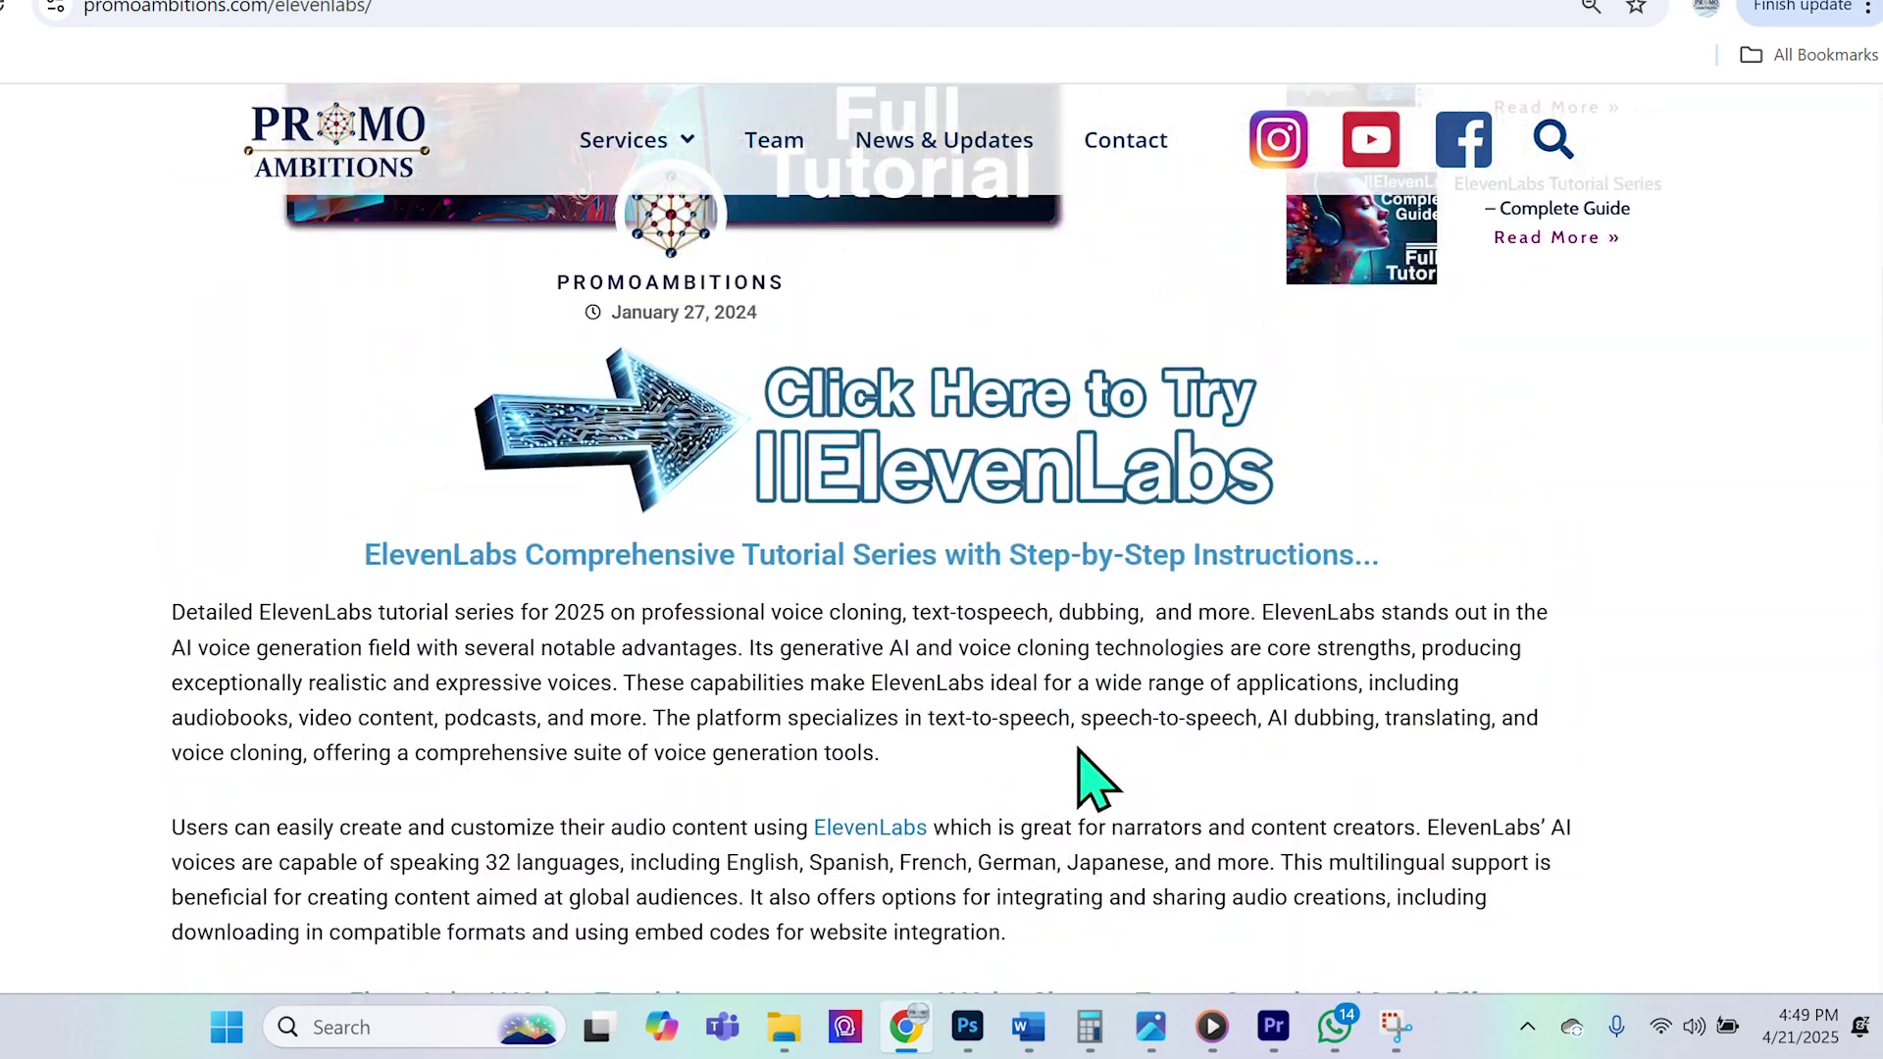
{"action": "scroll", "coordinate": [870, 588], "scroll_direction": "down", "scroll_amount": 7}
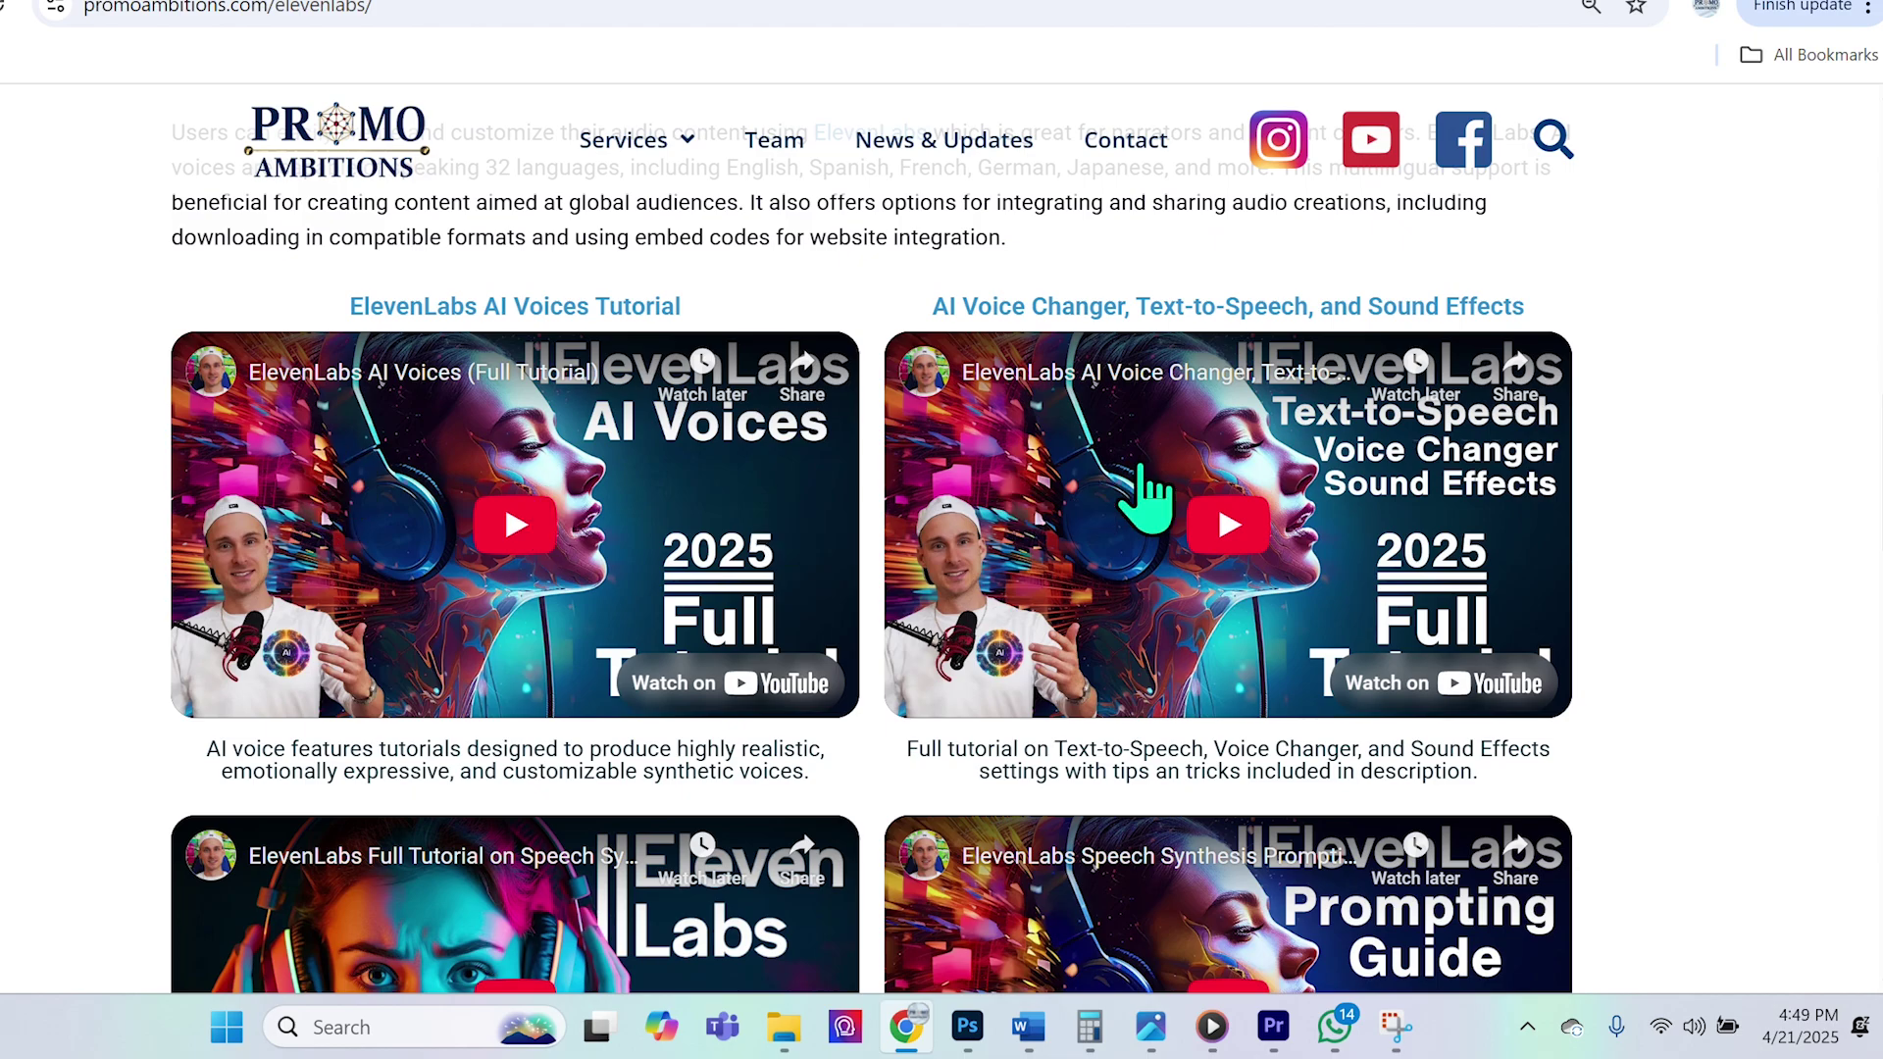
{"action": "scroll", "coordinate": [1140, 471], "scroll_direction": "down", "scroll_amount": 4}
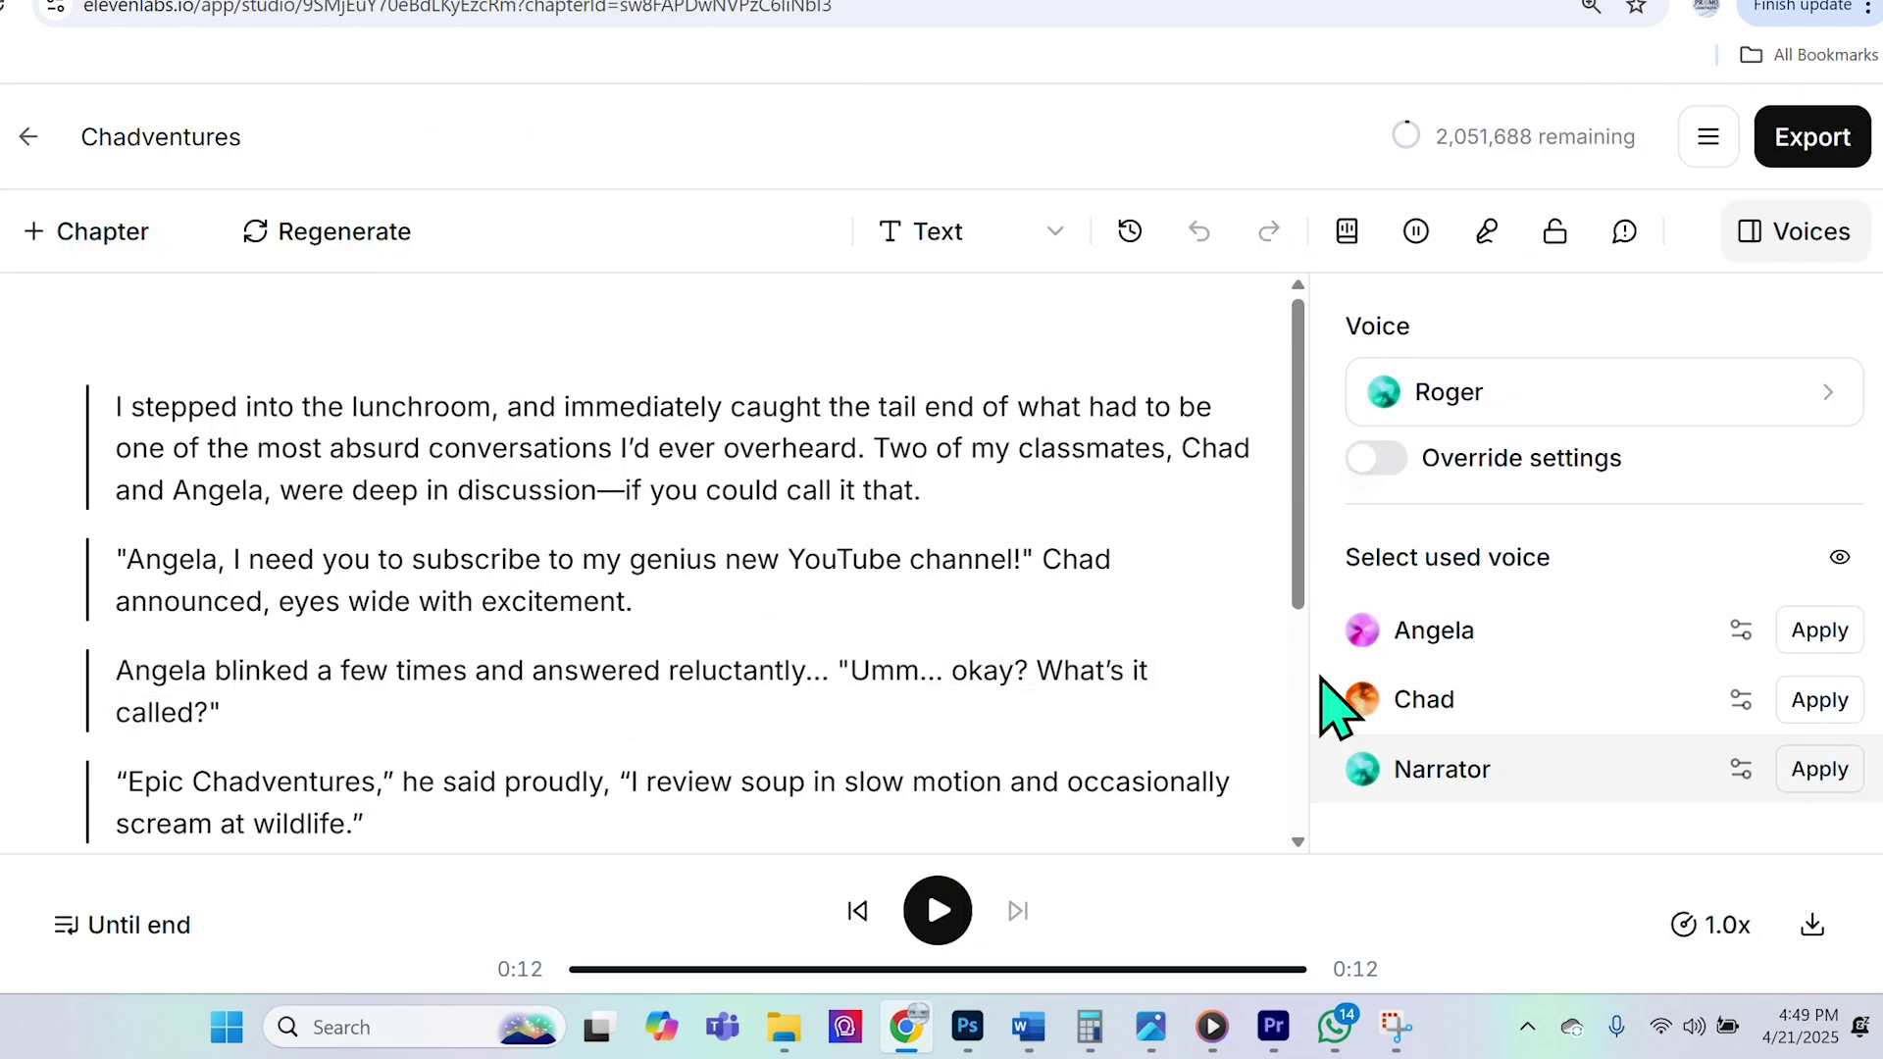
Step: Open the Narrator voice settings and raise Style Exaggeration to 15%
{"action": "double_click", "coordinate": [1456, 769]}
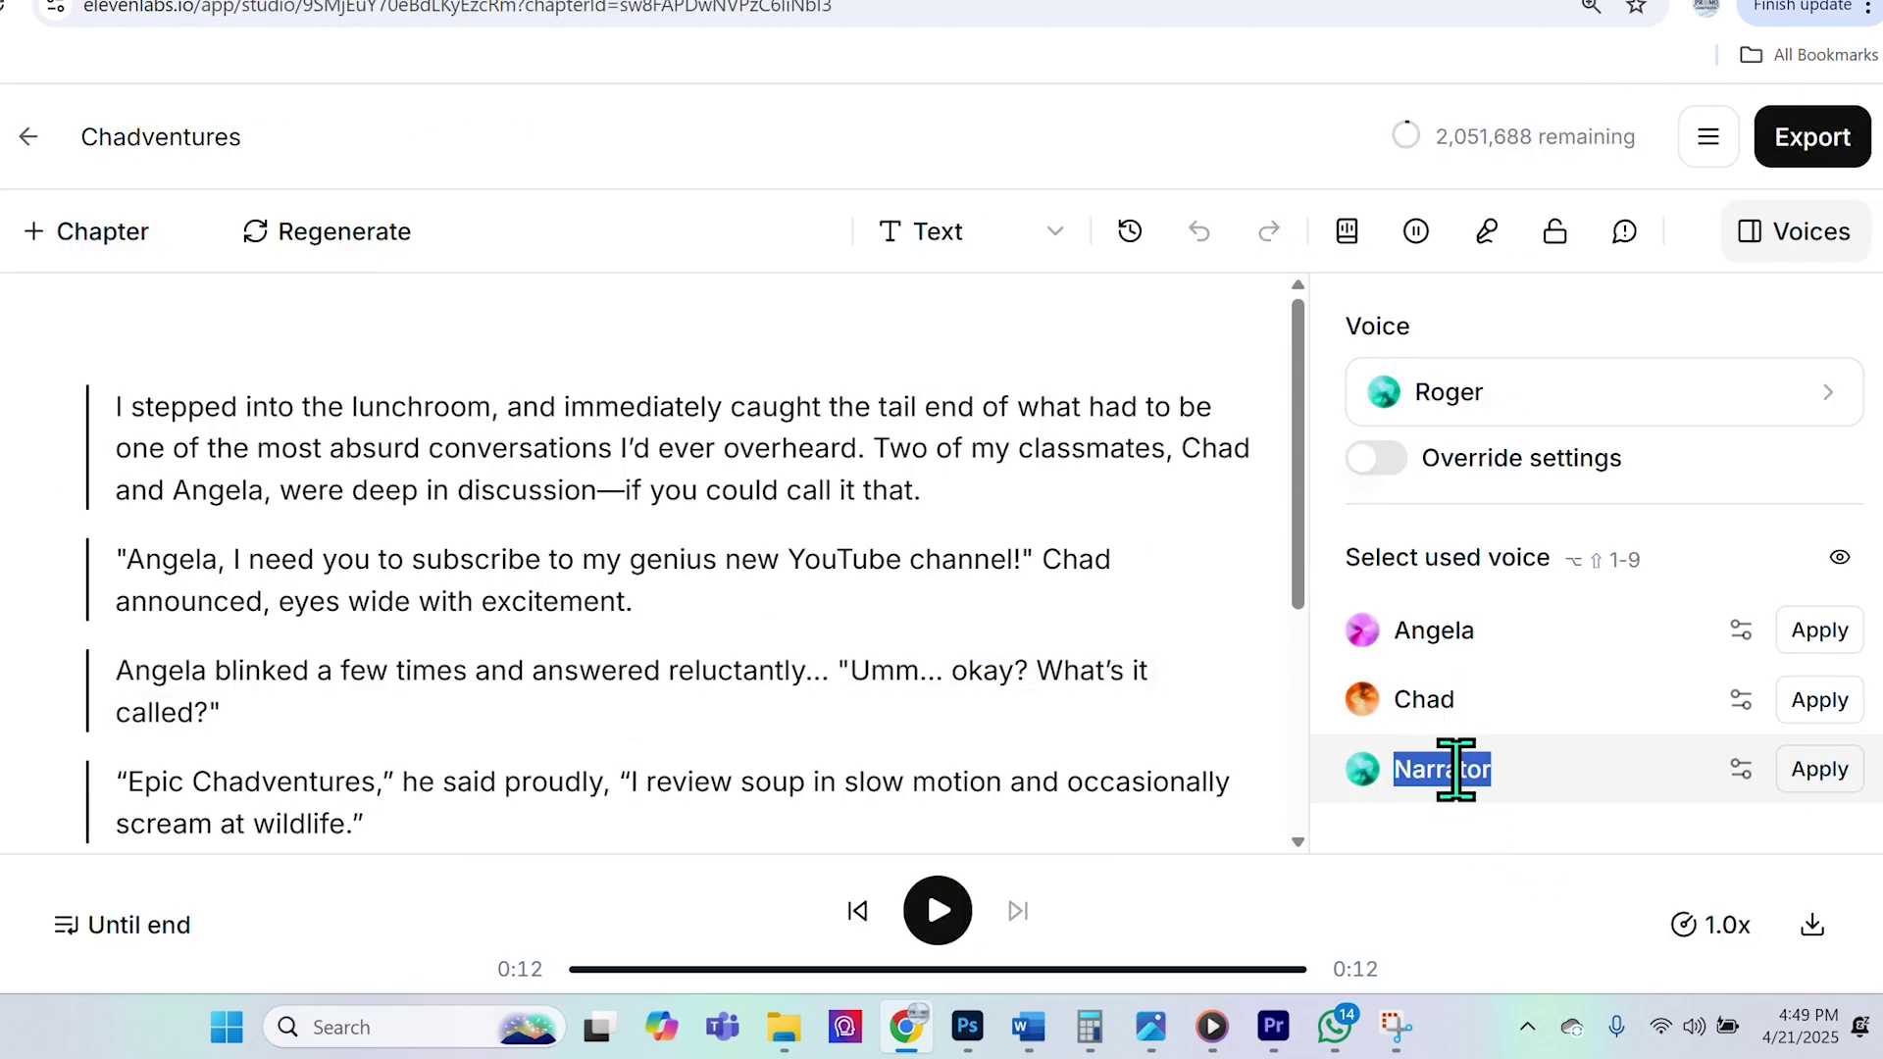
{"action": "left_click", "coordinate": [1741, 771]}
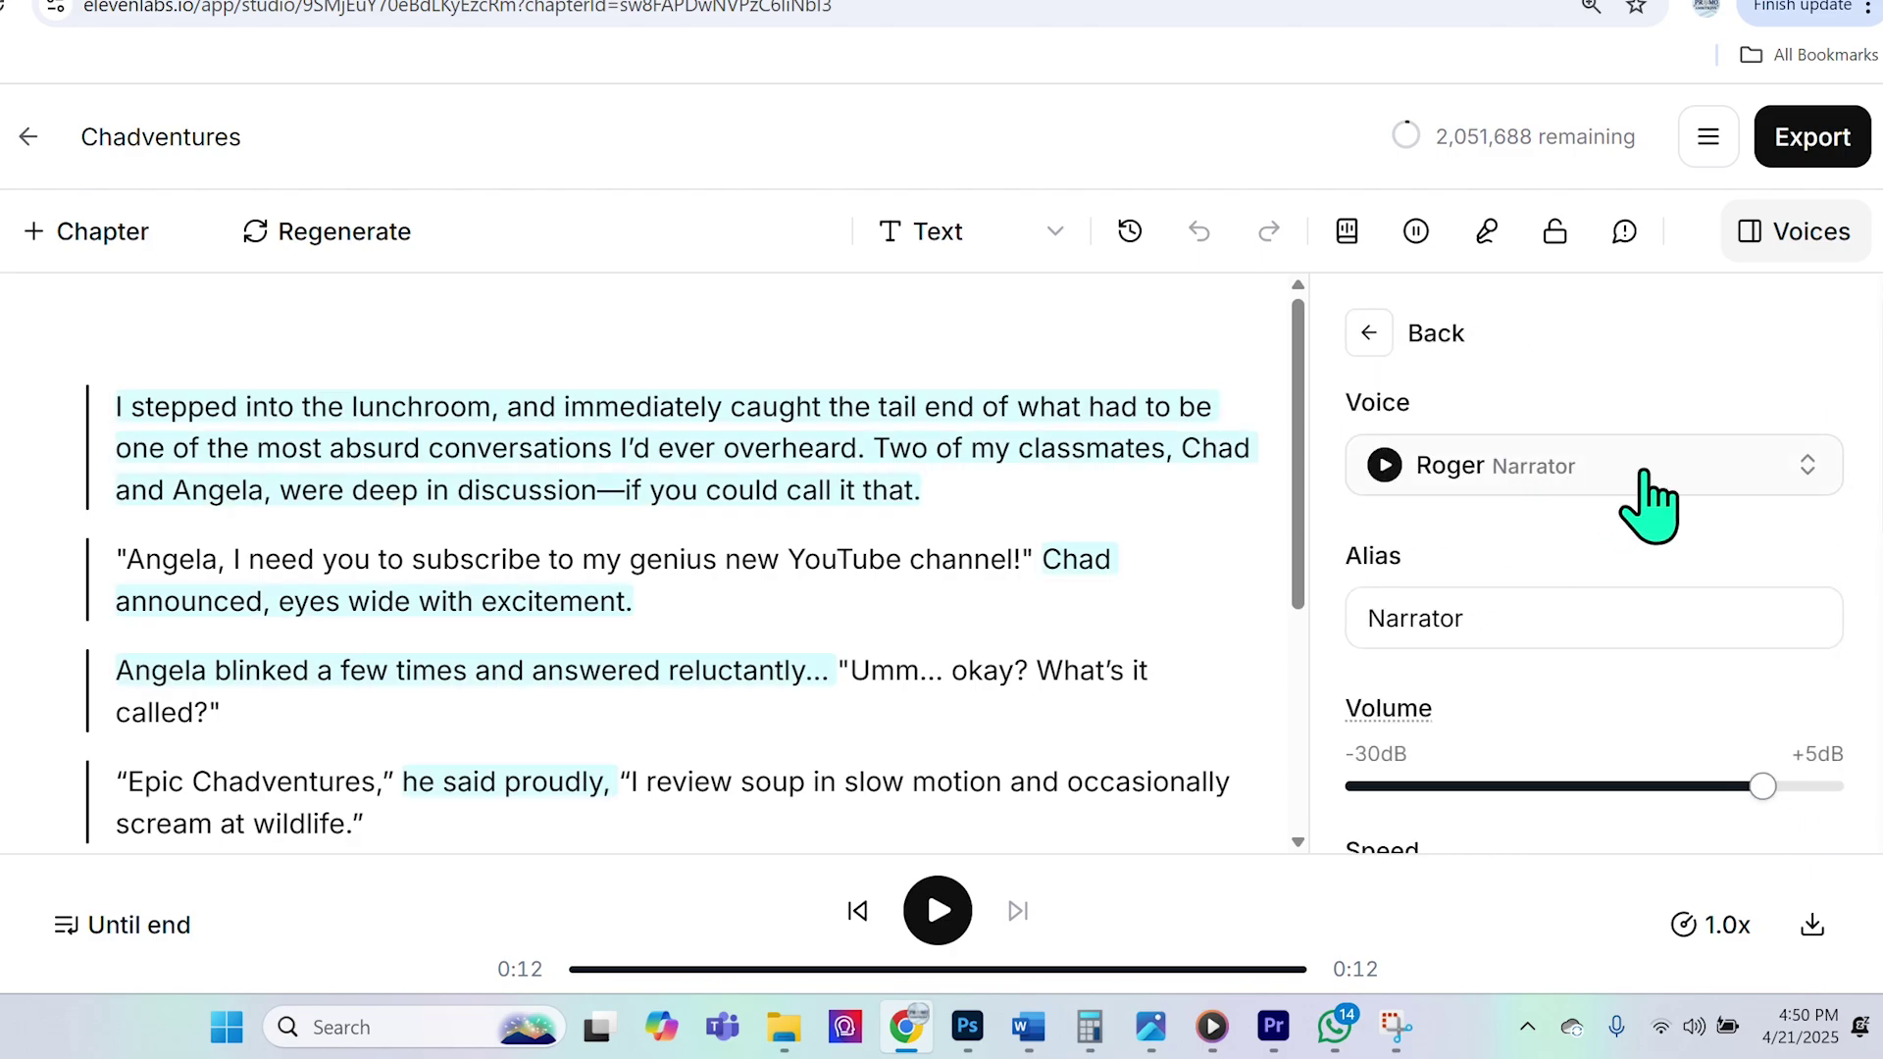
{"action": "scroll", "coordinate": [1618, 569], "scroll_direction": "down", "scroll_amount": 3}
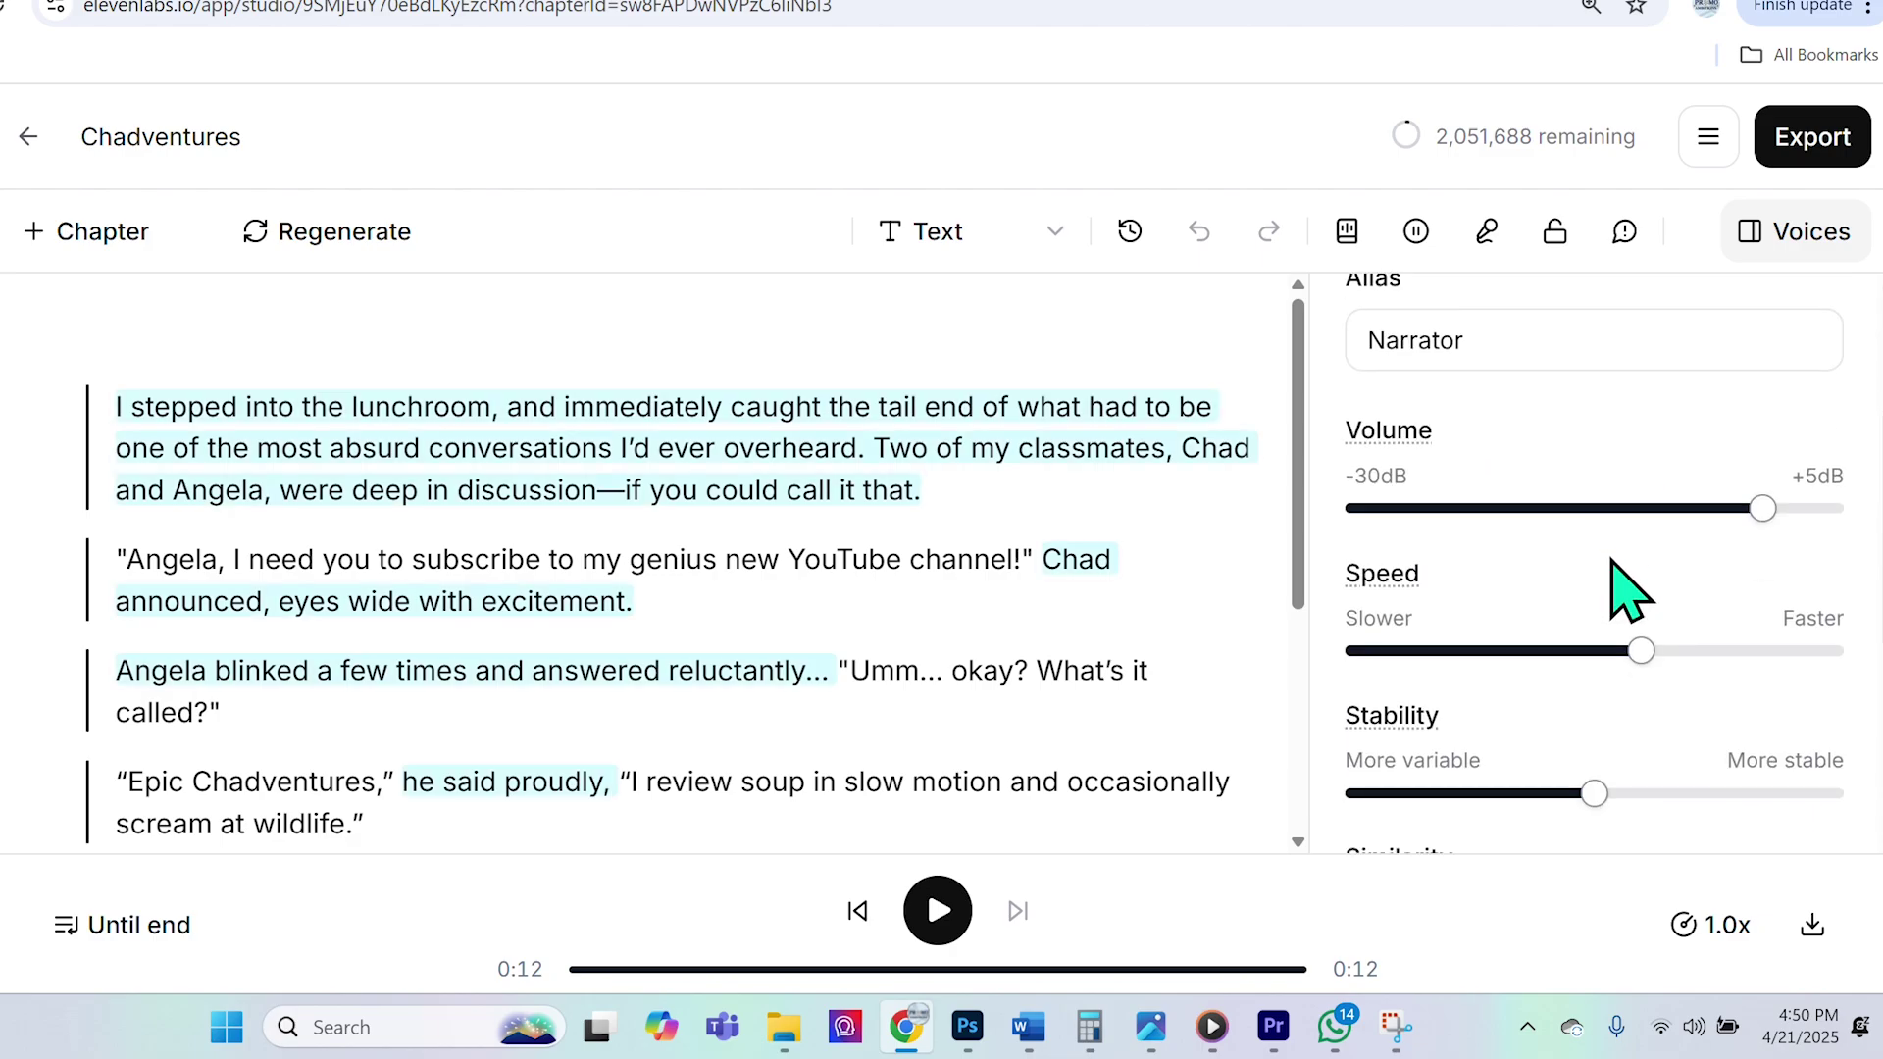
{"action": "scroll", "coordinate": [1641, 696], "scroll_direction": "down", "scroll_amount": 3}
{"action": "scroll", "coordinate": [1641, 696], "scroll_direction": "down", "scroll_amount": 2}
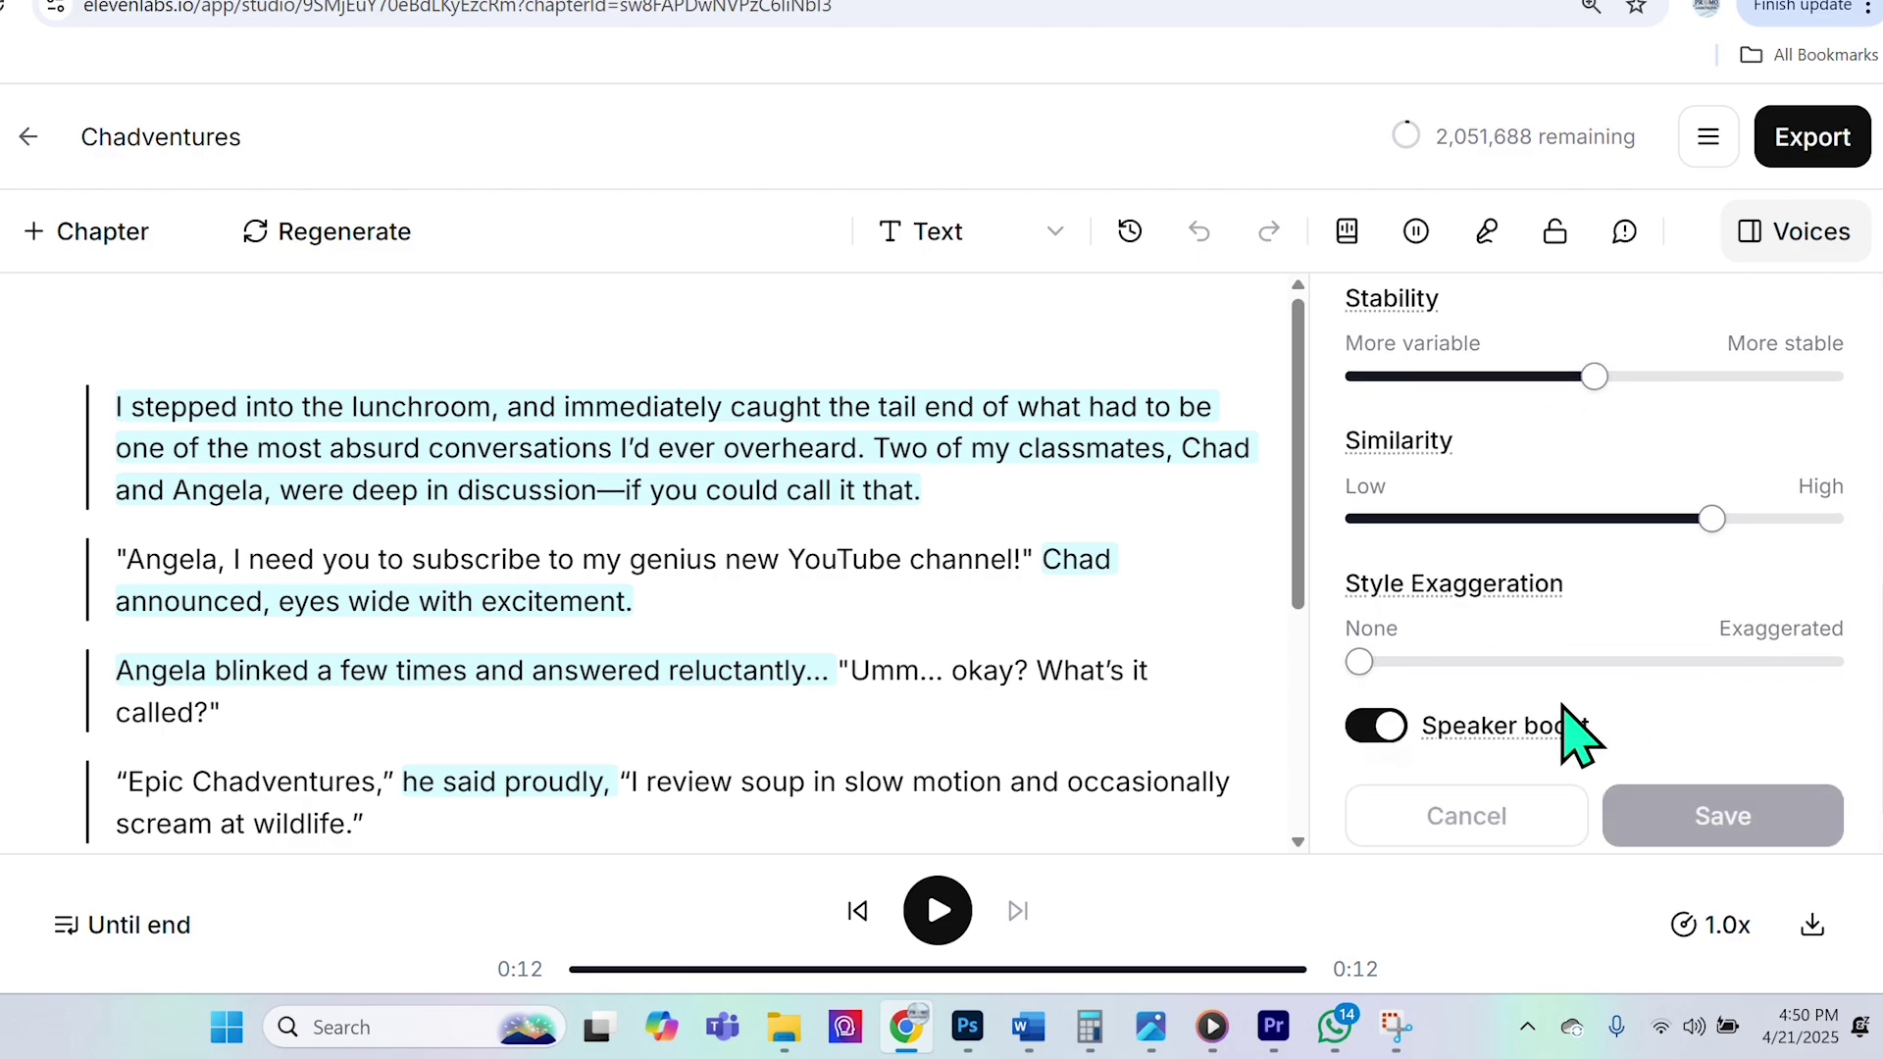
{"action": "mouse_move", "coordinate": [1363, 668]}
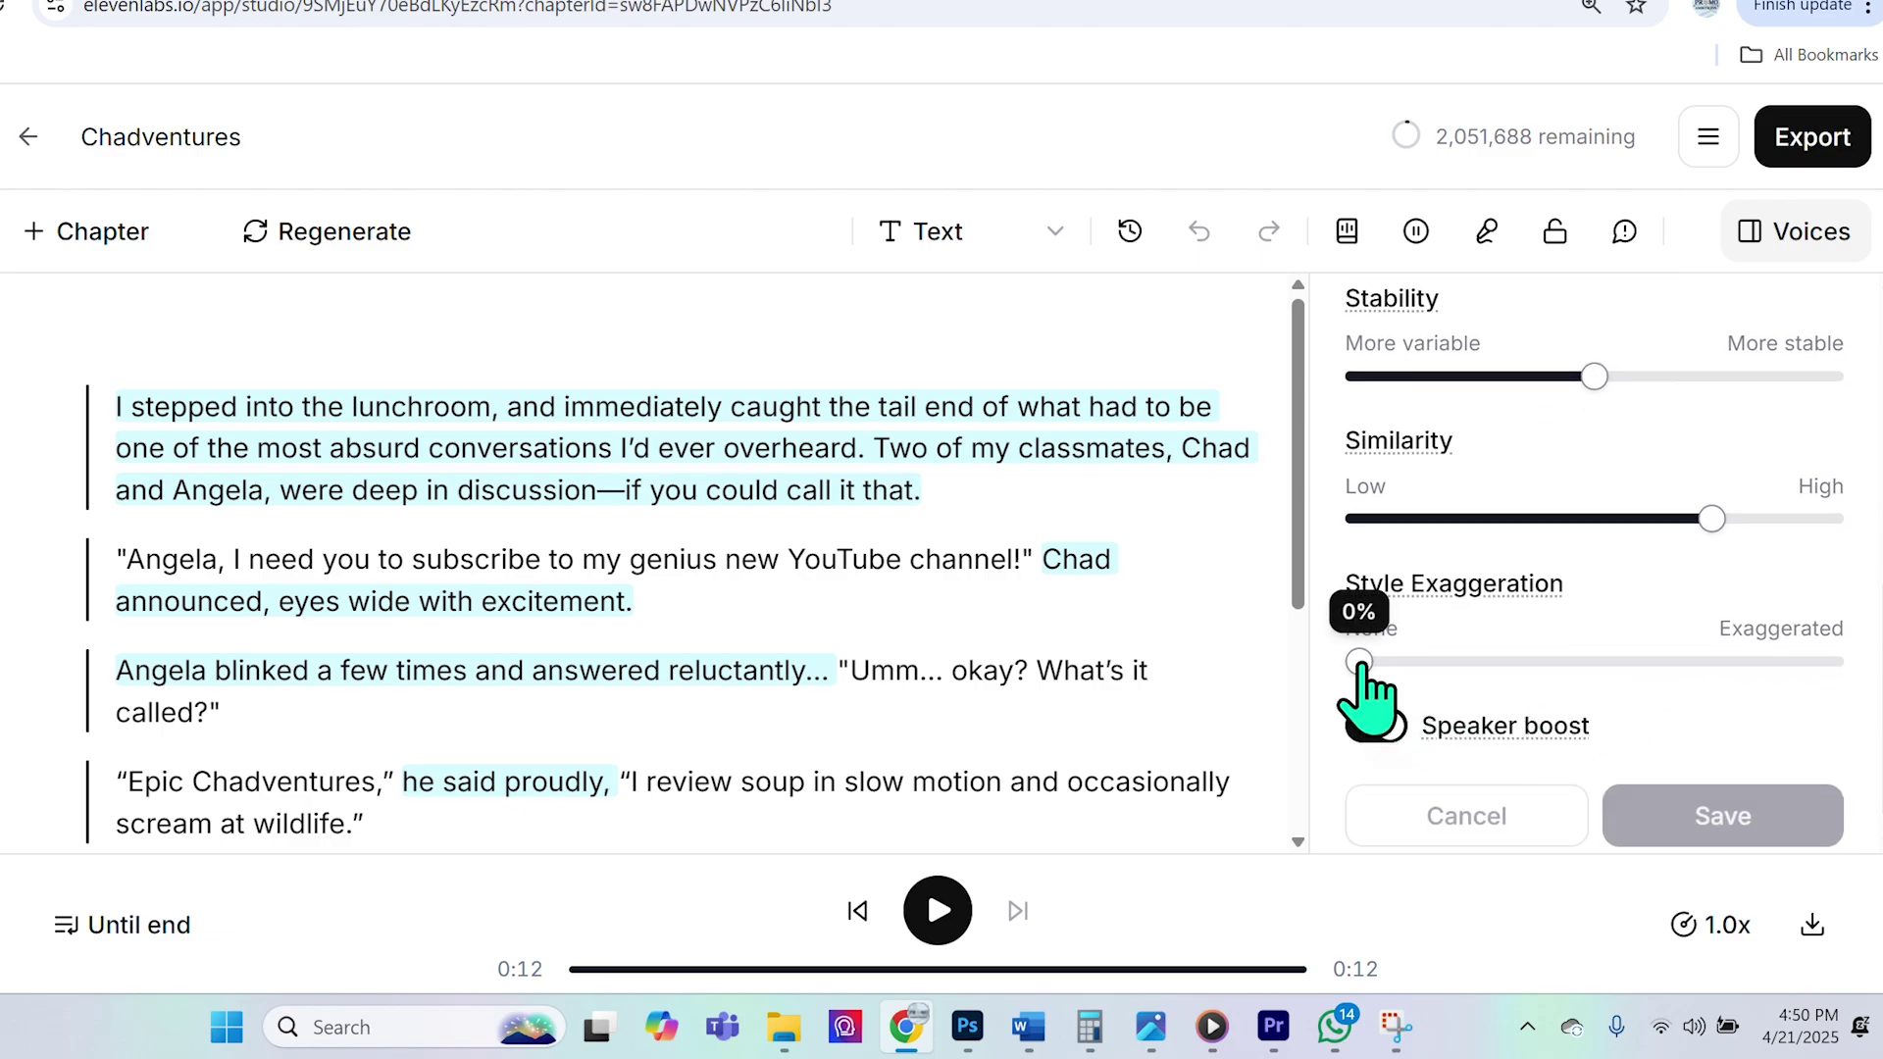
{"action": "left_click_drag", "start_coordinate": [1361, 664], "coordinate": [1428, 669]}
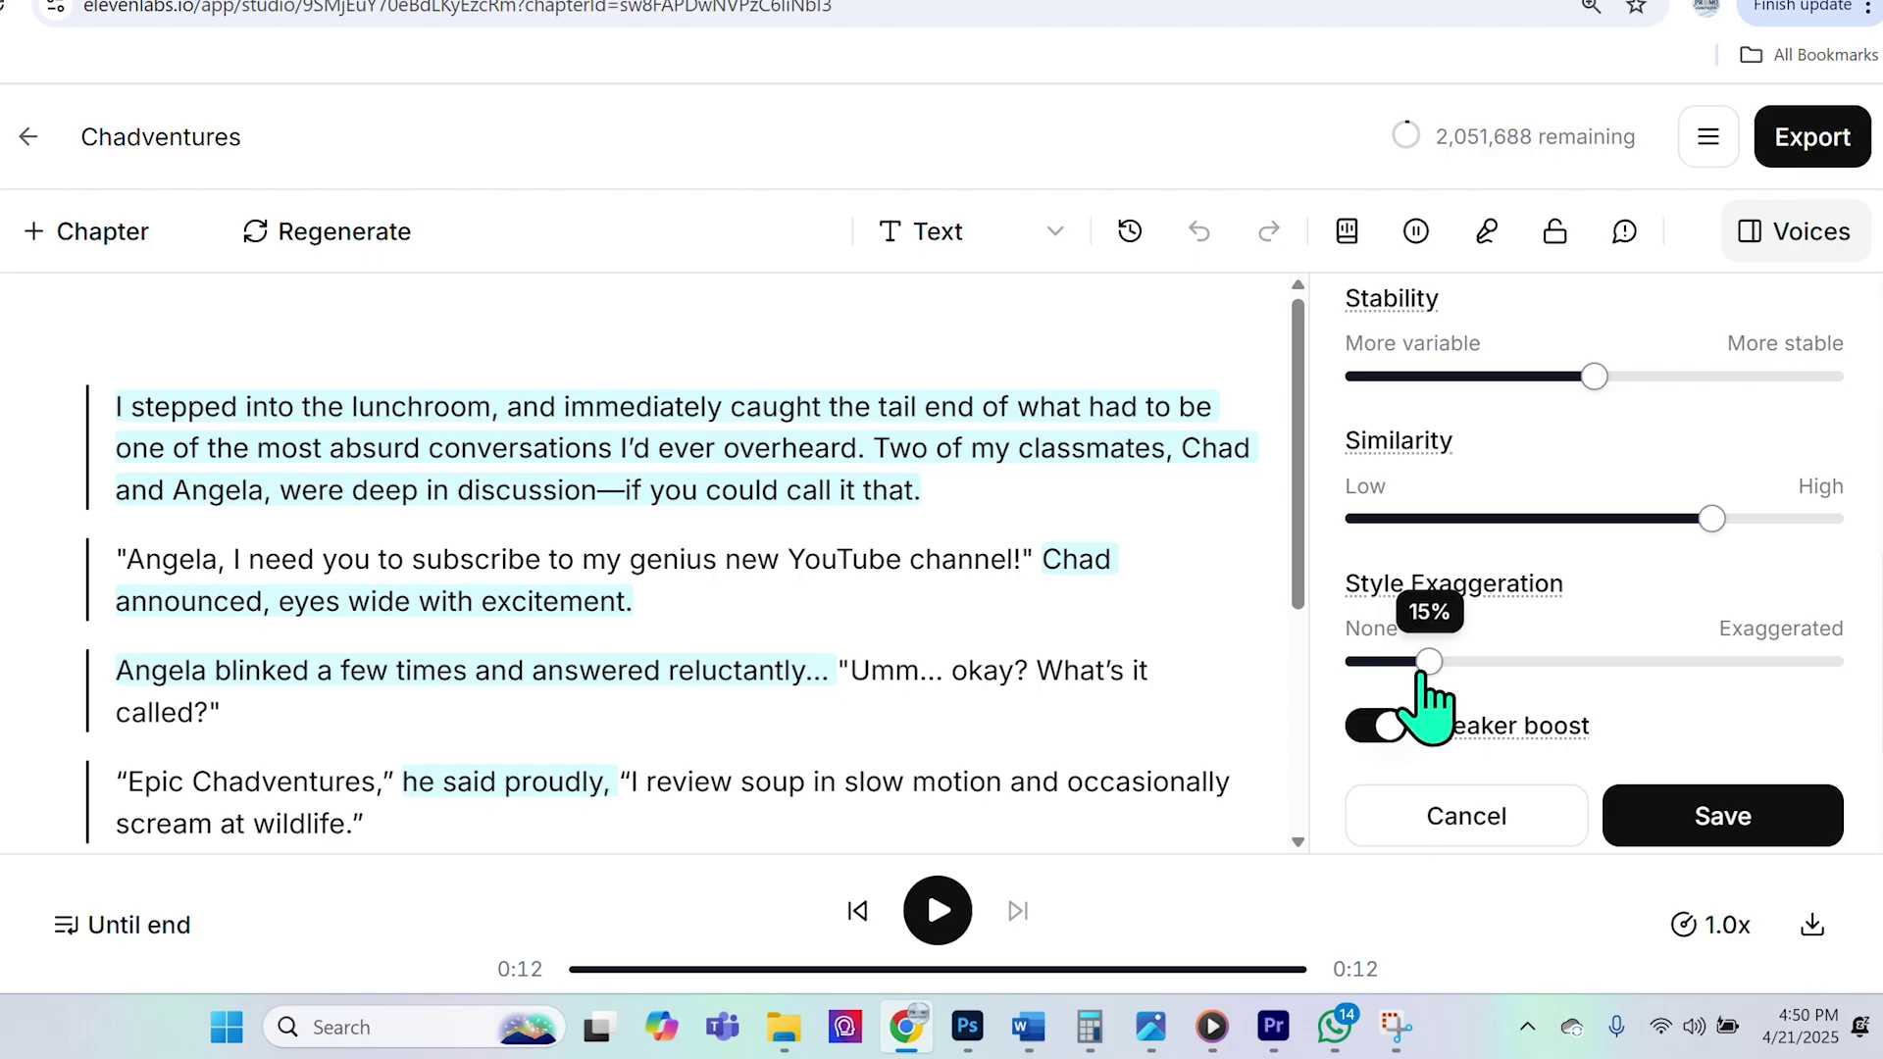
Step: Lower the Narrator's Stability to about 32% and save the voice settings
{"action": "mouse_move", "coordinate": [1480, 622]}
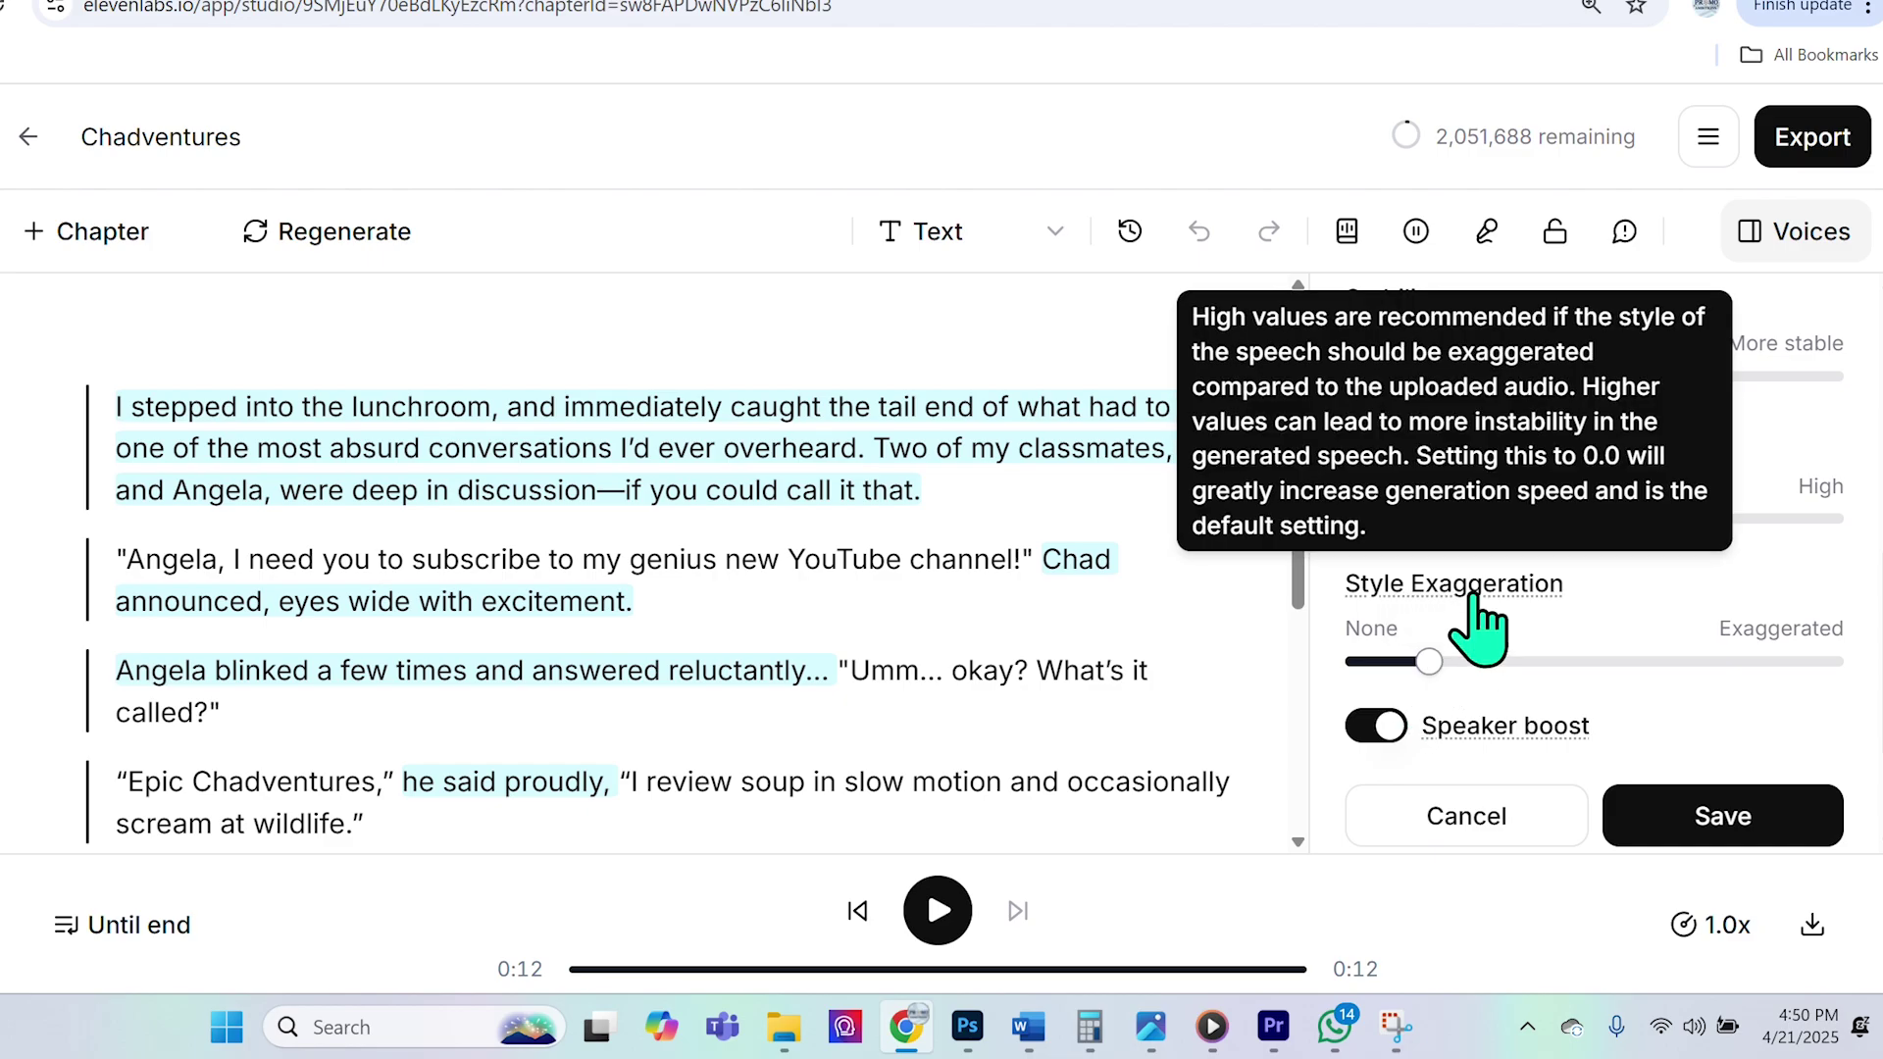
{"action": "scroll", "coordinate": [1667, 664], "scroll_direction": "up", "scroll_amount": 3}
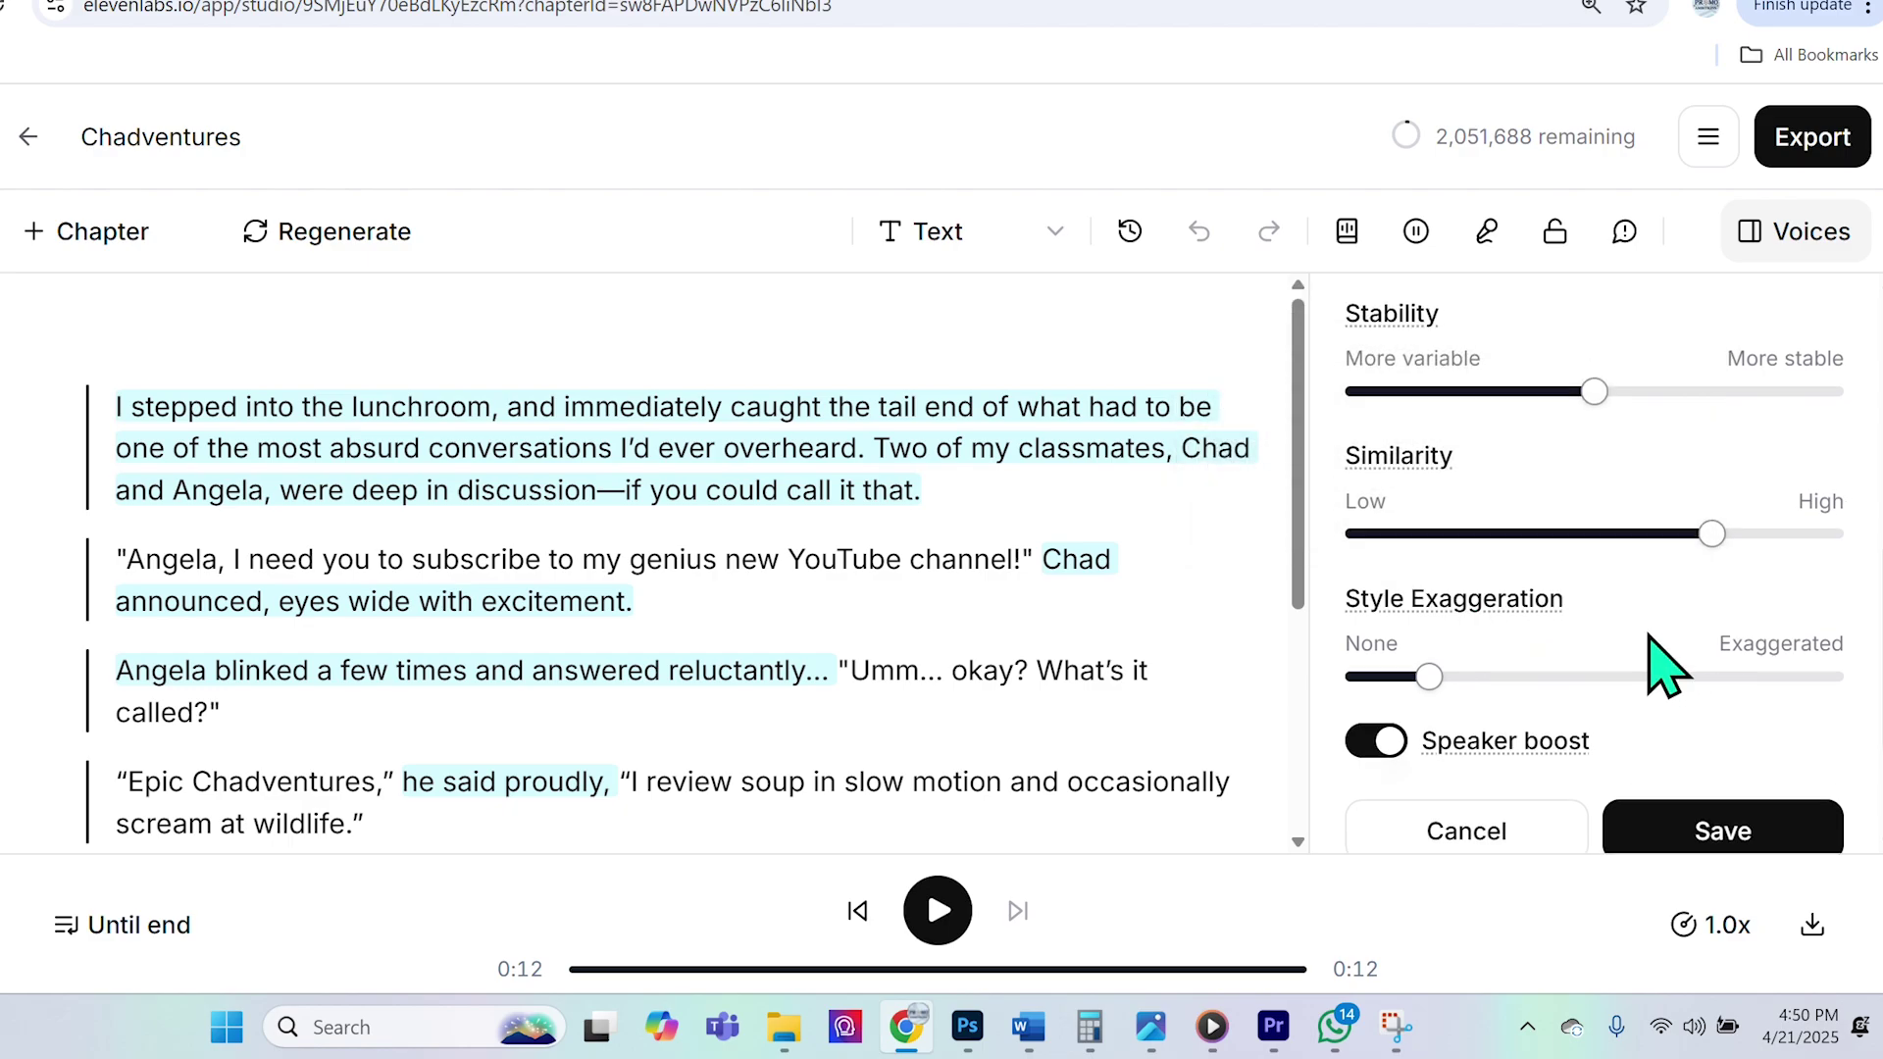
{"action": "mouse_move", "coordinate": [1593, 653]}
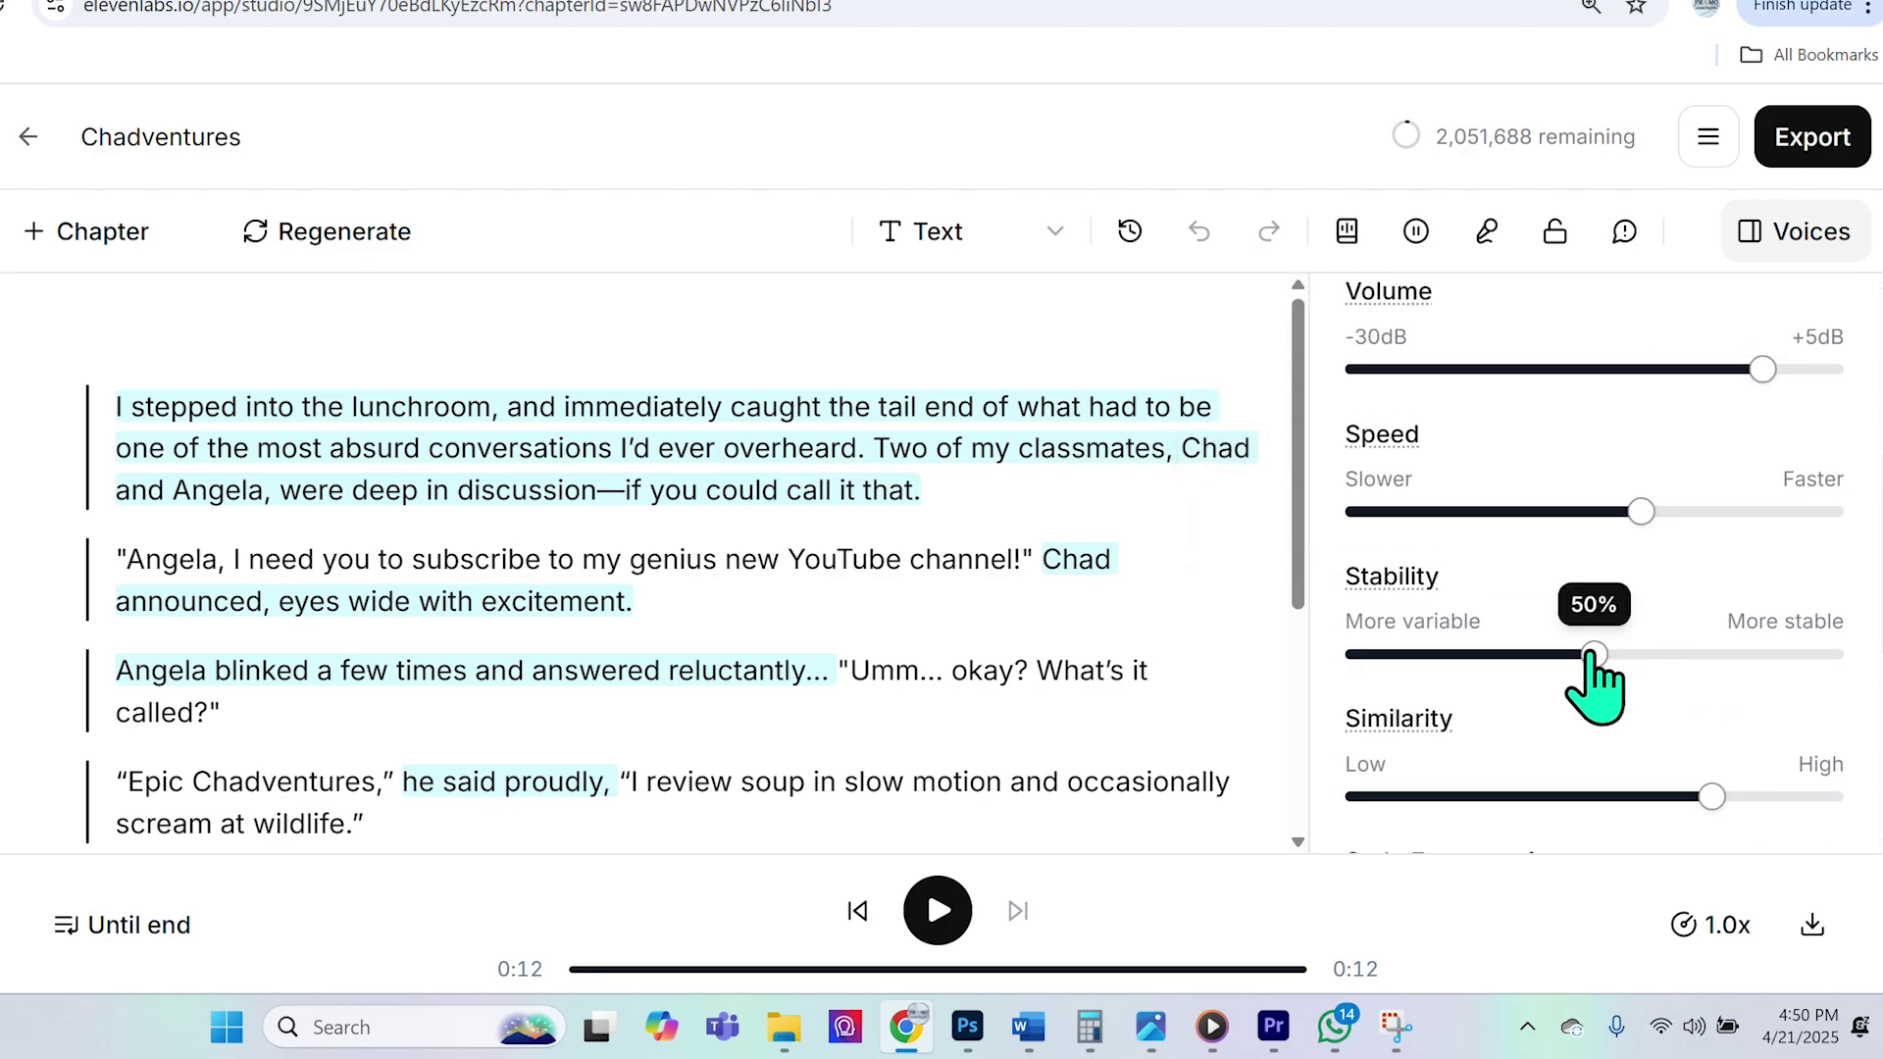
{"action": "left_click_drag", "start_coordinate": [1593, 654], "coordinate": [1508, 654]}
{"action": "mouse_move", "coordinate": [1374, 577]}
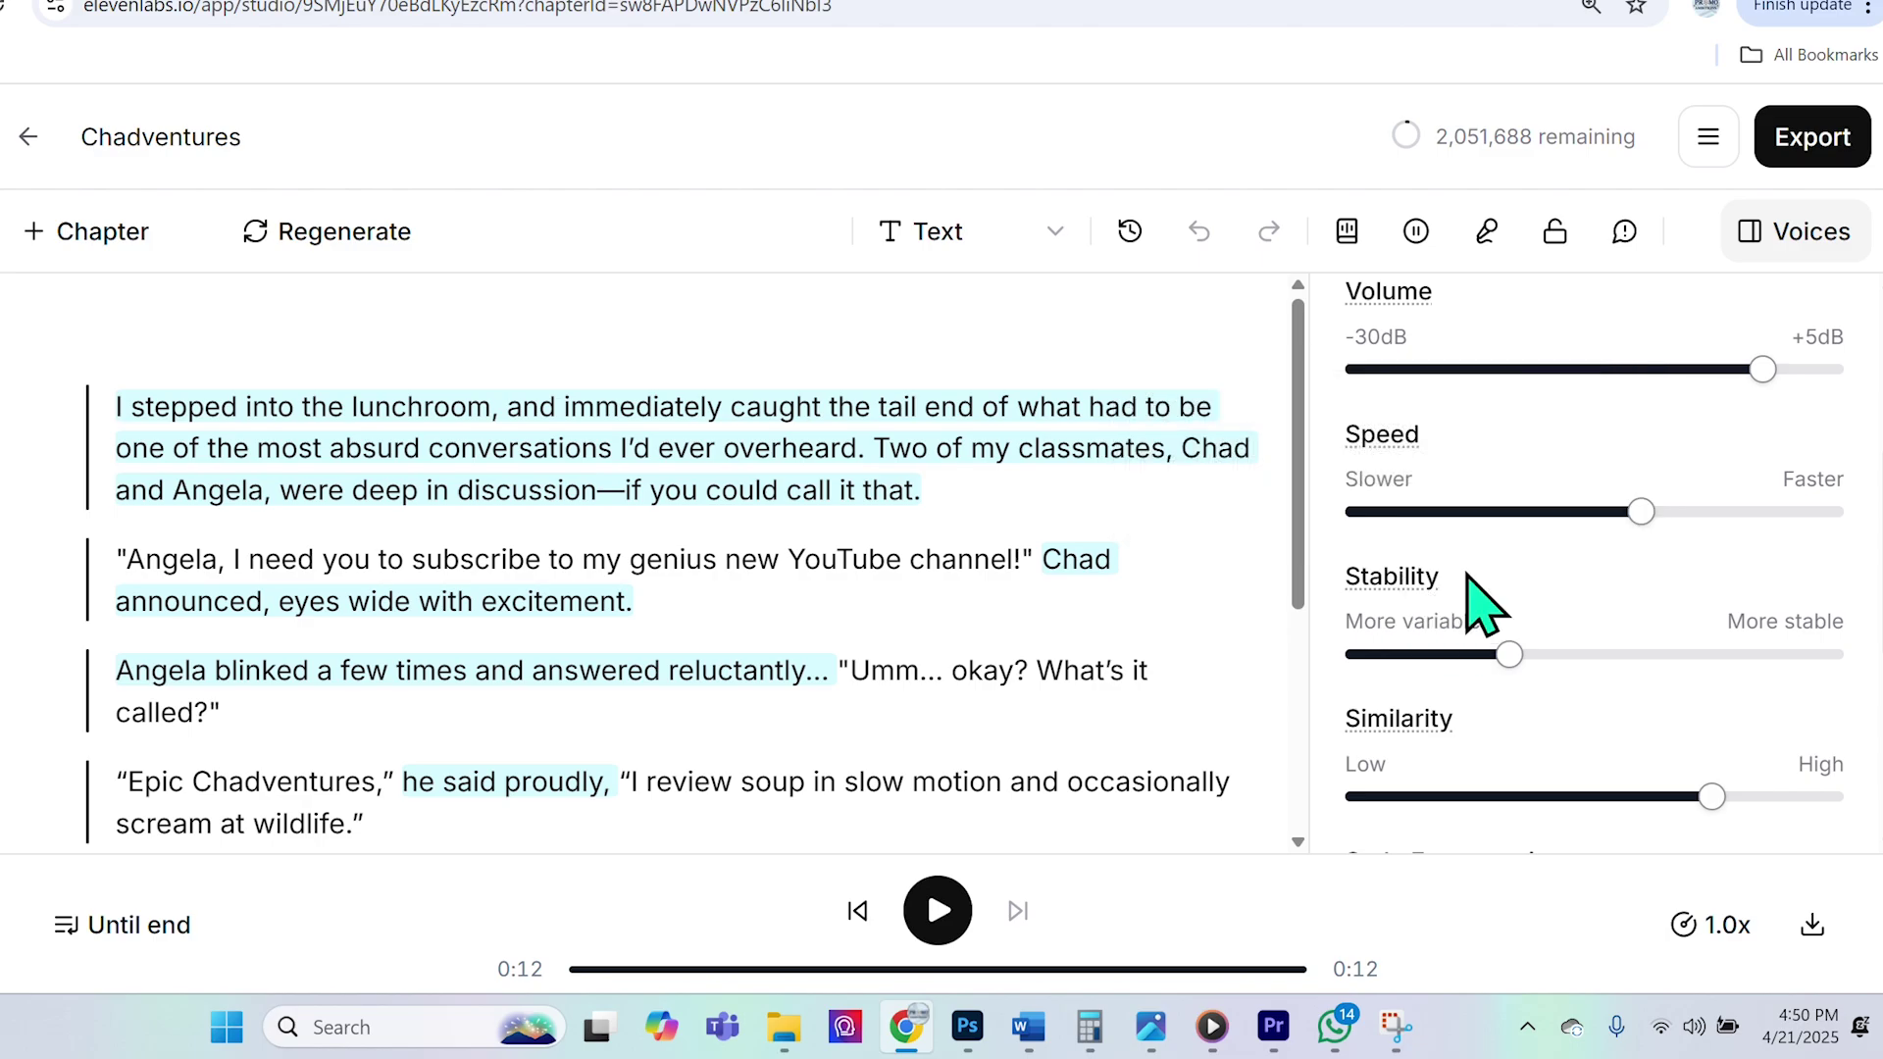
{"action": "scroll", "coordinate": [1631, 664], "scroll_direction": "up", "scroll_amount": 3}
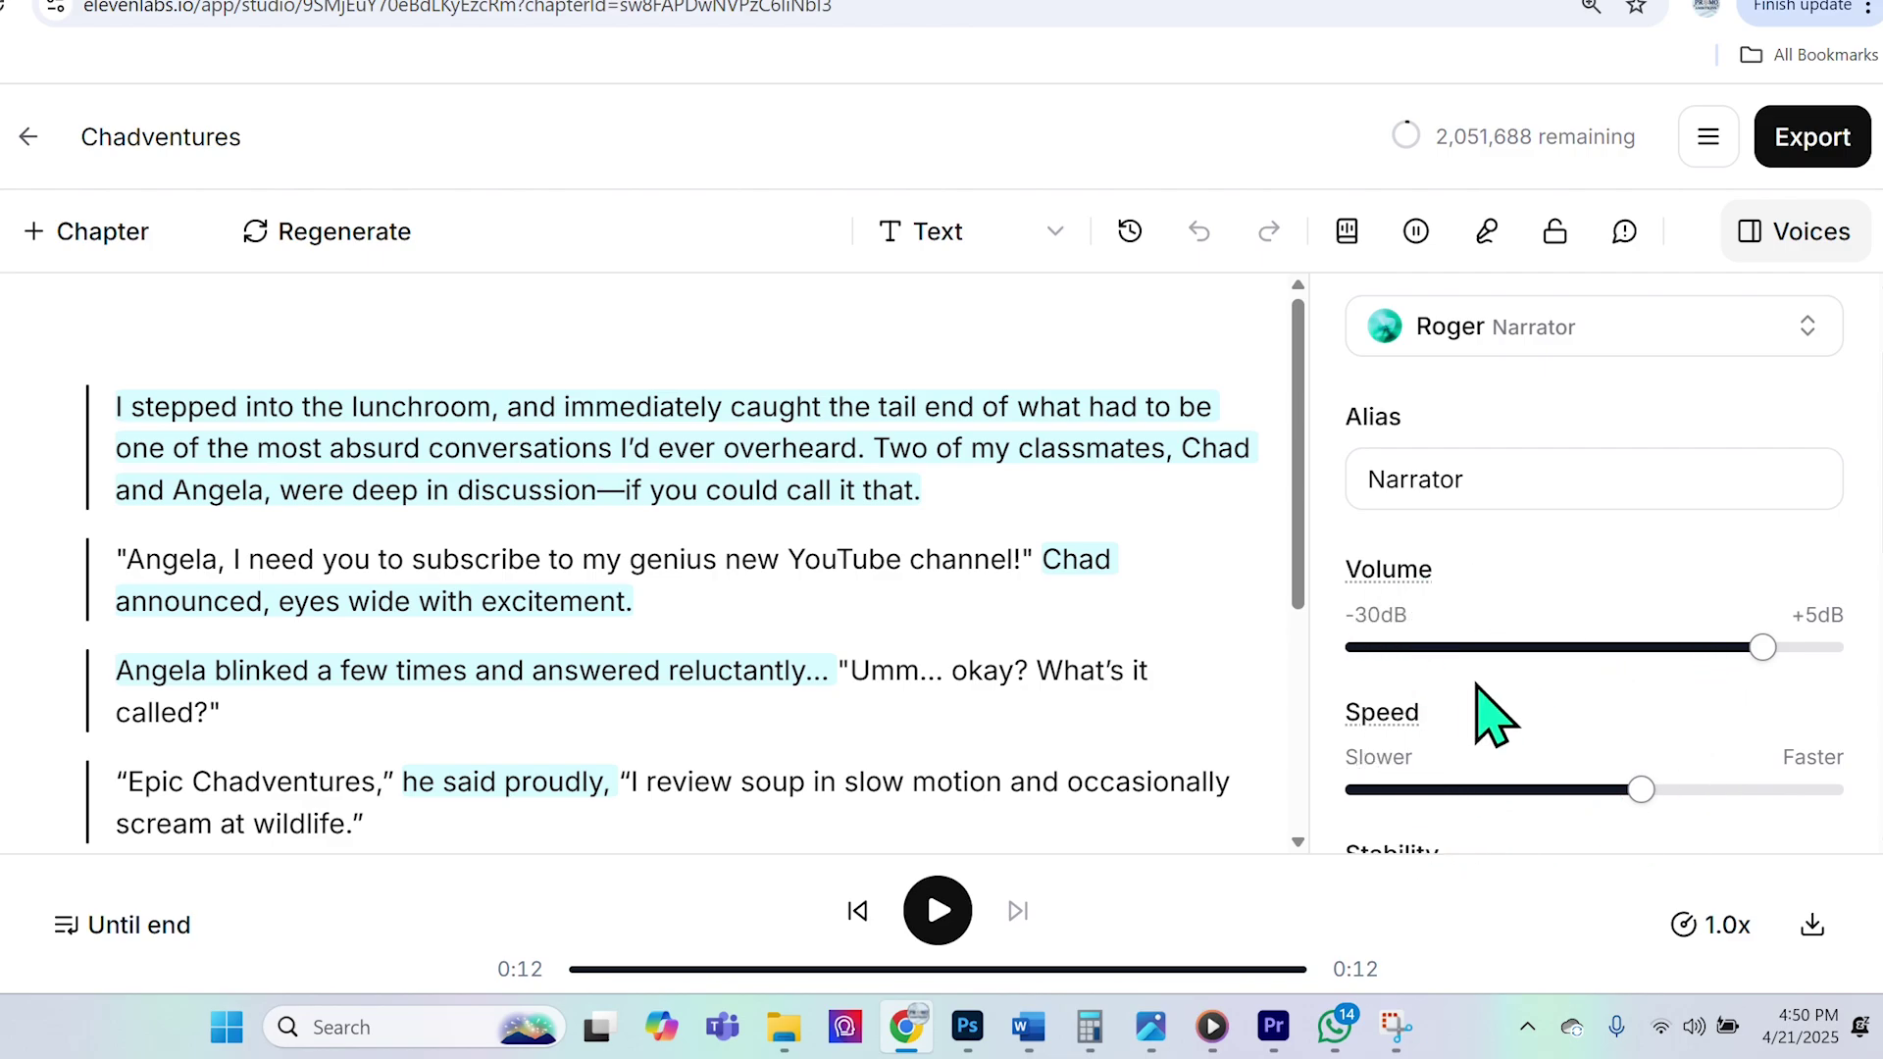
{"action": "scroll", "coordinate": [1485, 711], "scroll_direction": "down", "scroll_amount": 7}
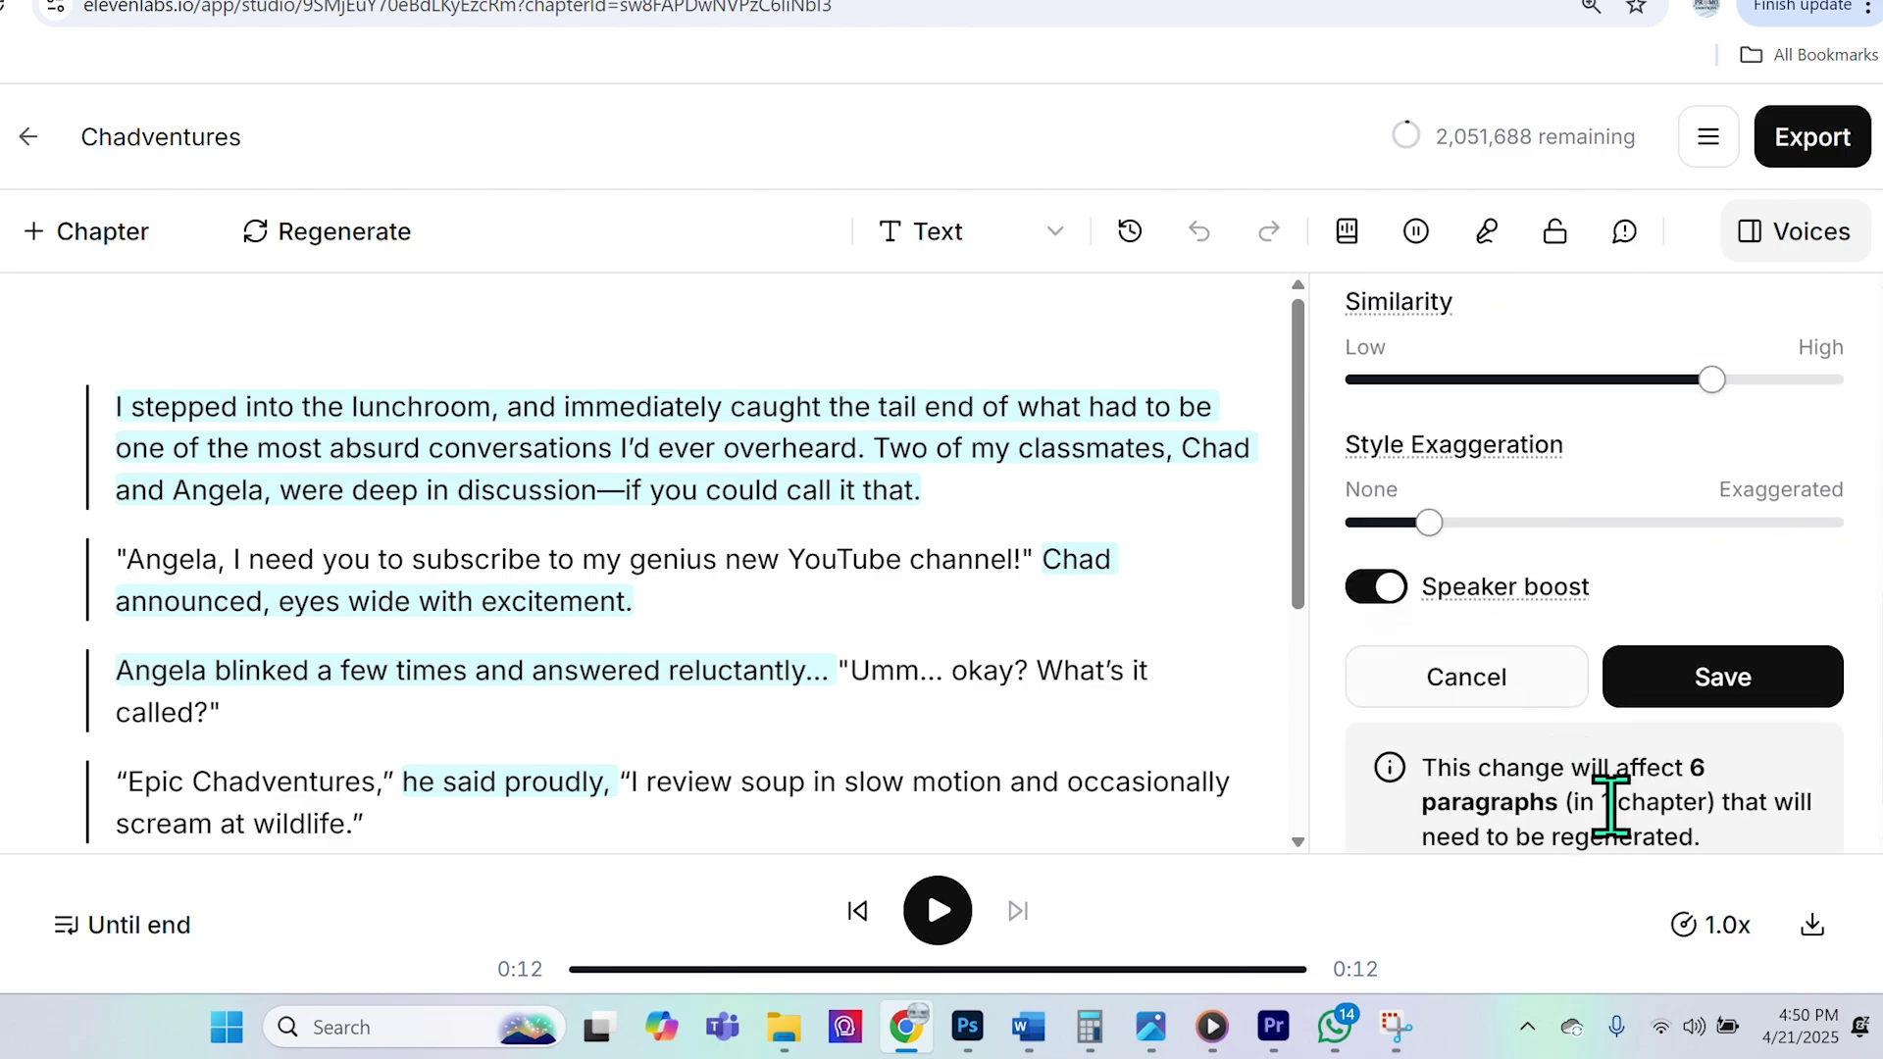
{"action": "scroll", "coordinate": [1547, 781], "scroll_direction": "down", "scroll_amount": 1}
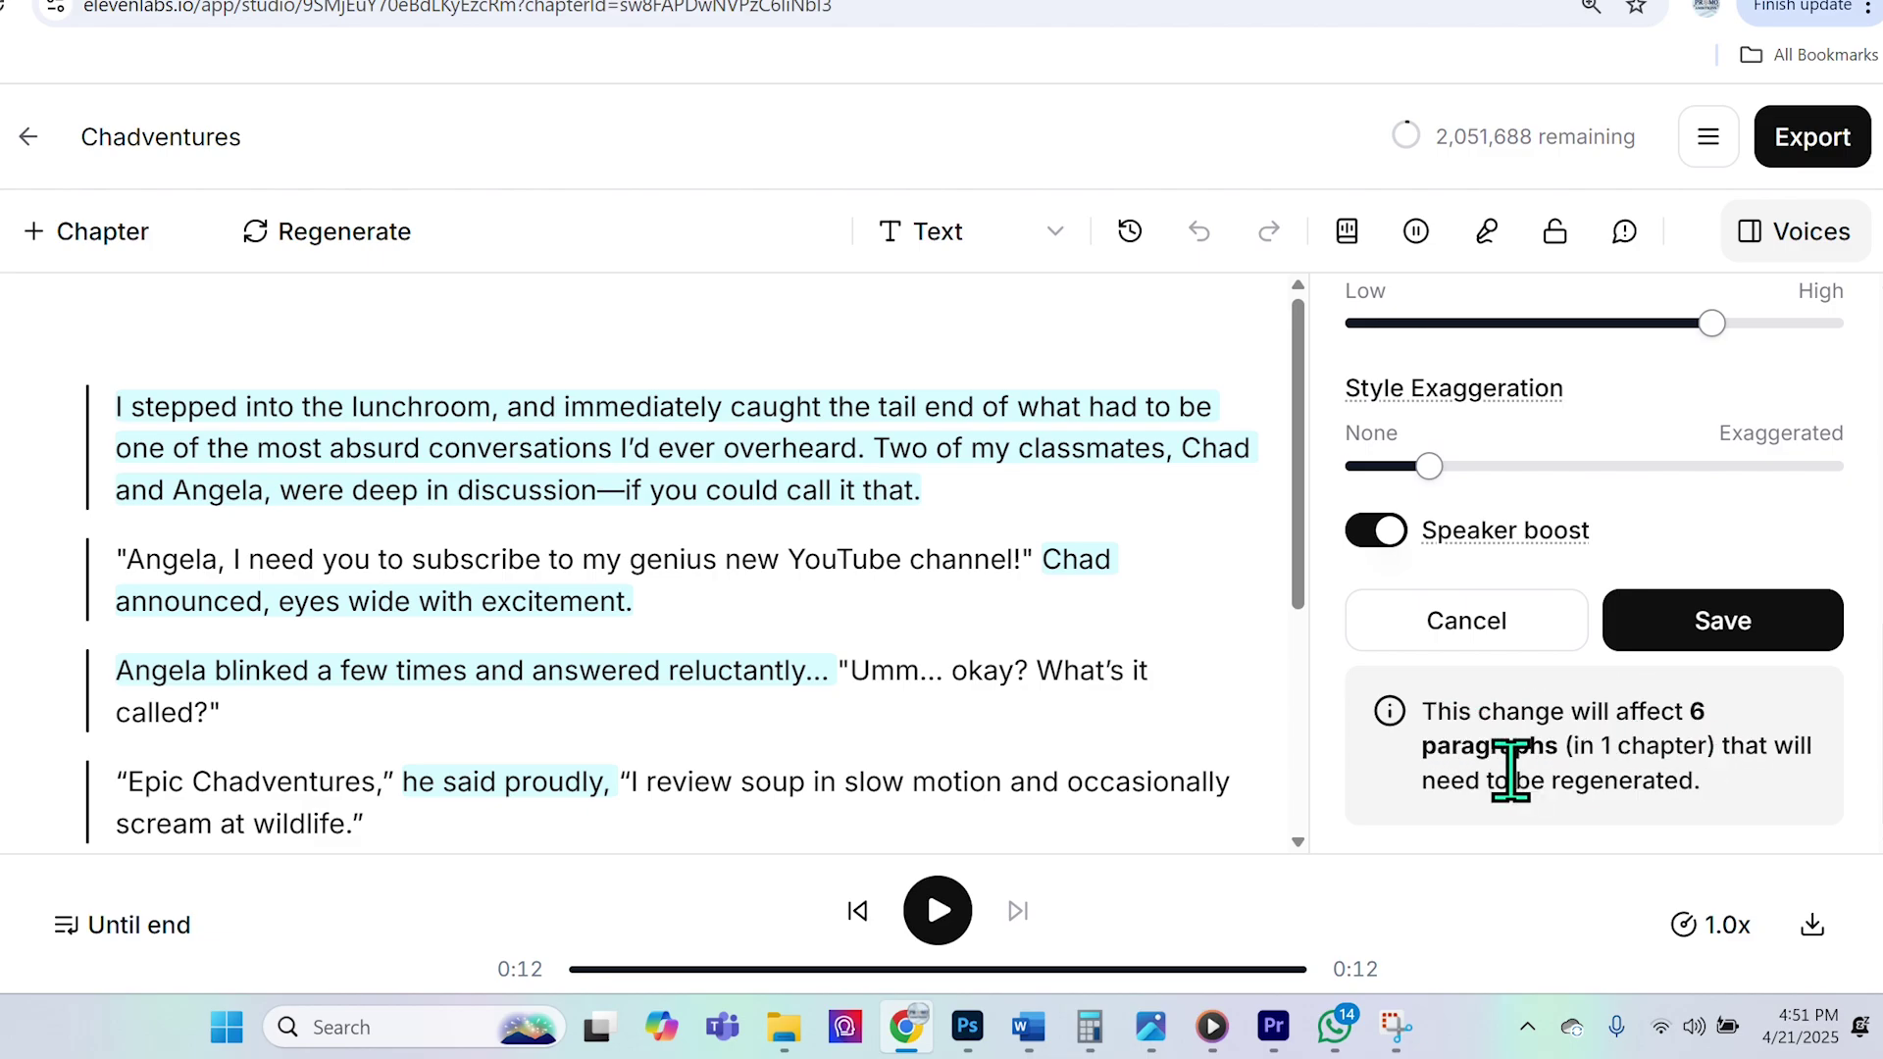
{"action": "left_click_drag", "start_coordinate": [1294, 469], "coordinate": [1303, 744]}
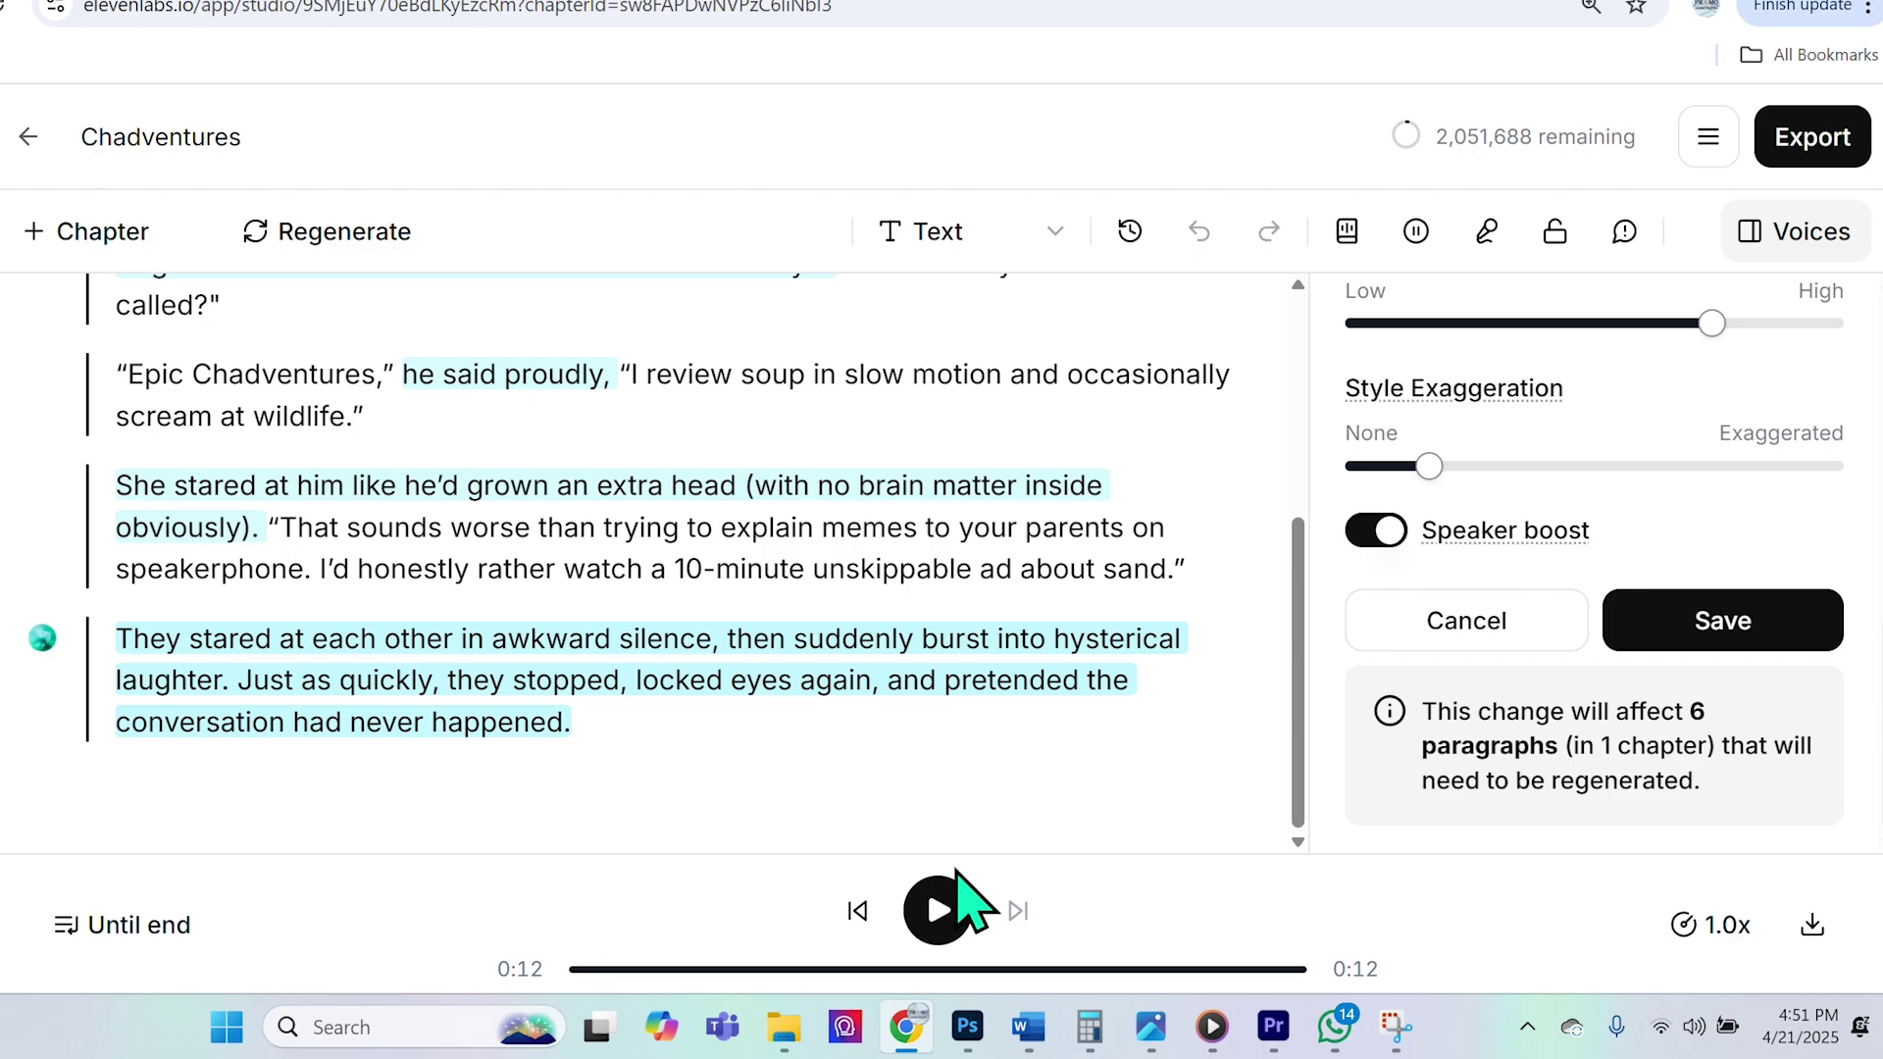
{"action": "left_click_drag", "start_coordinate": [1294, 685], "coordinate": [1334, 403]}
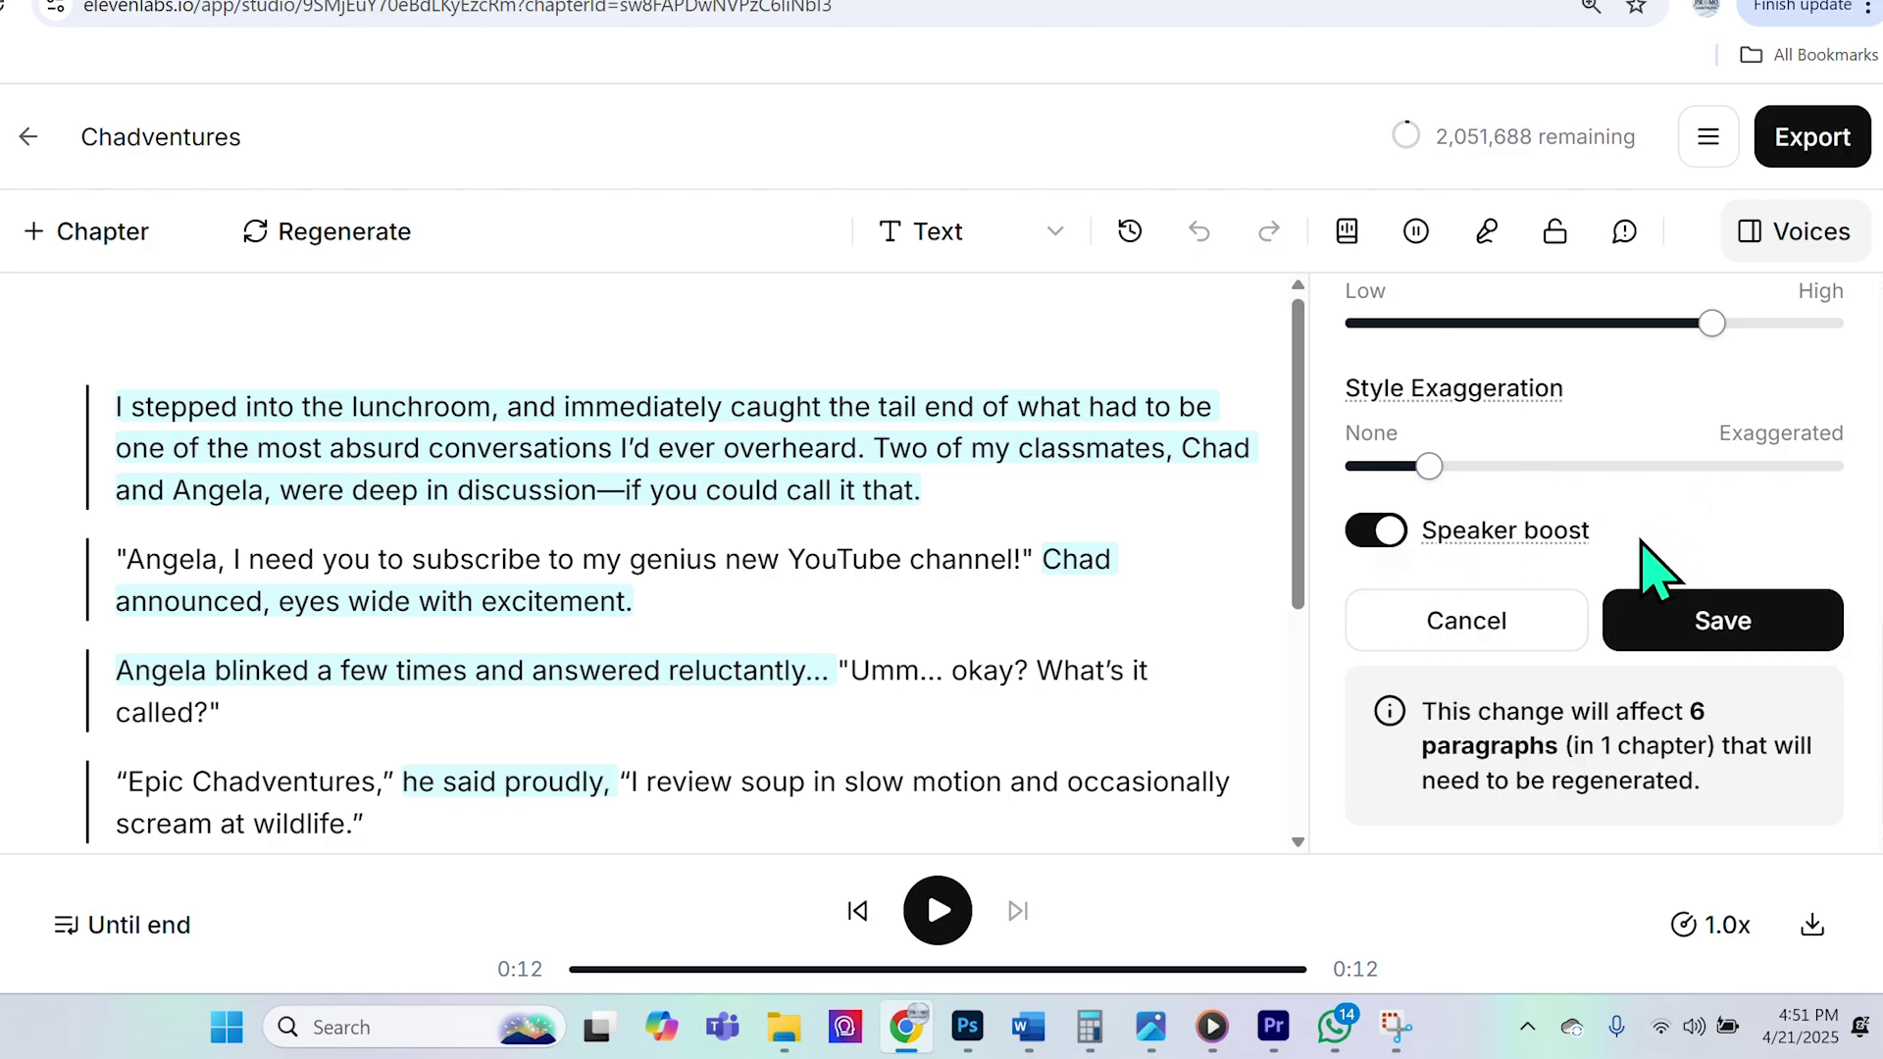
{"action": "left_click_drag", "start_coordinate": [1303, 508], "coordinate": [1234, 745]}
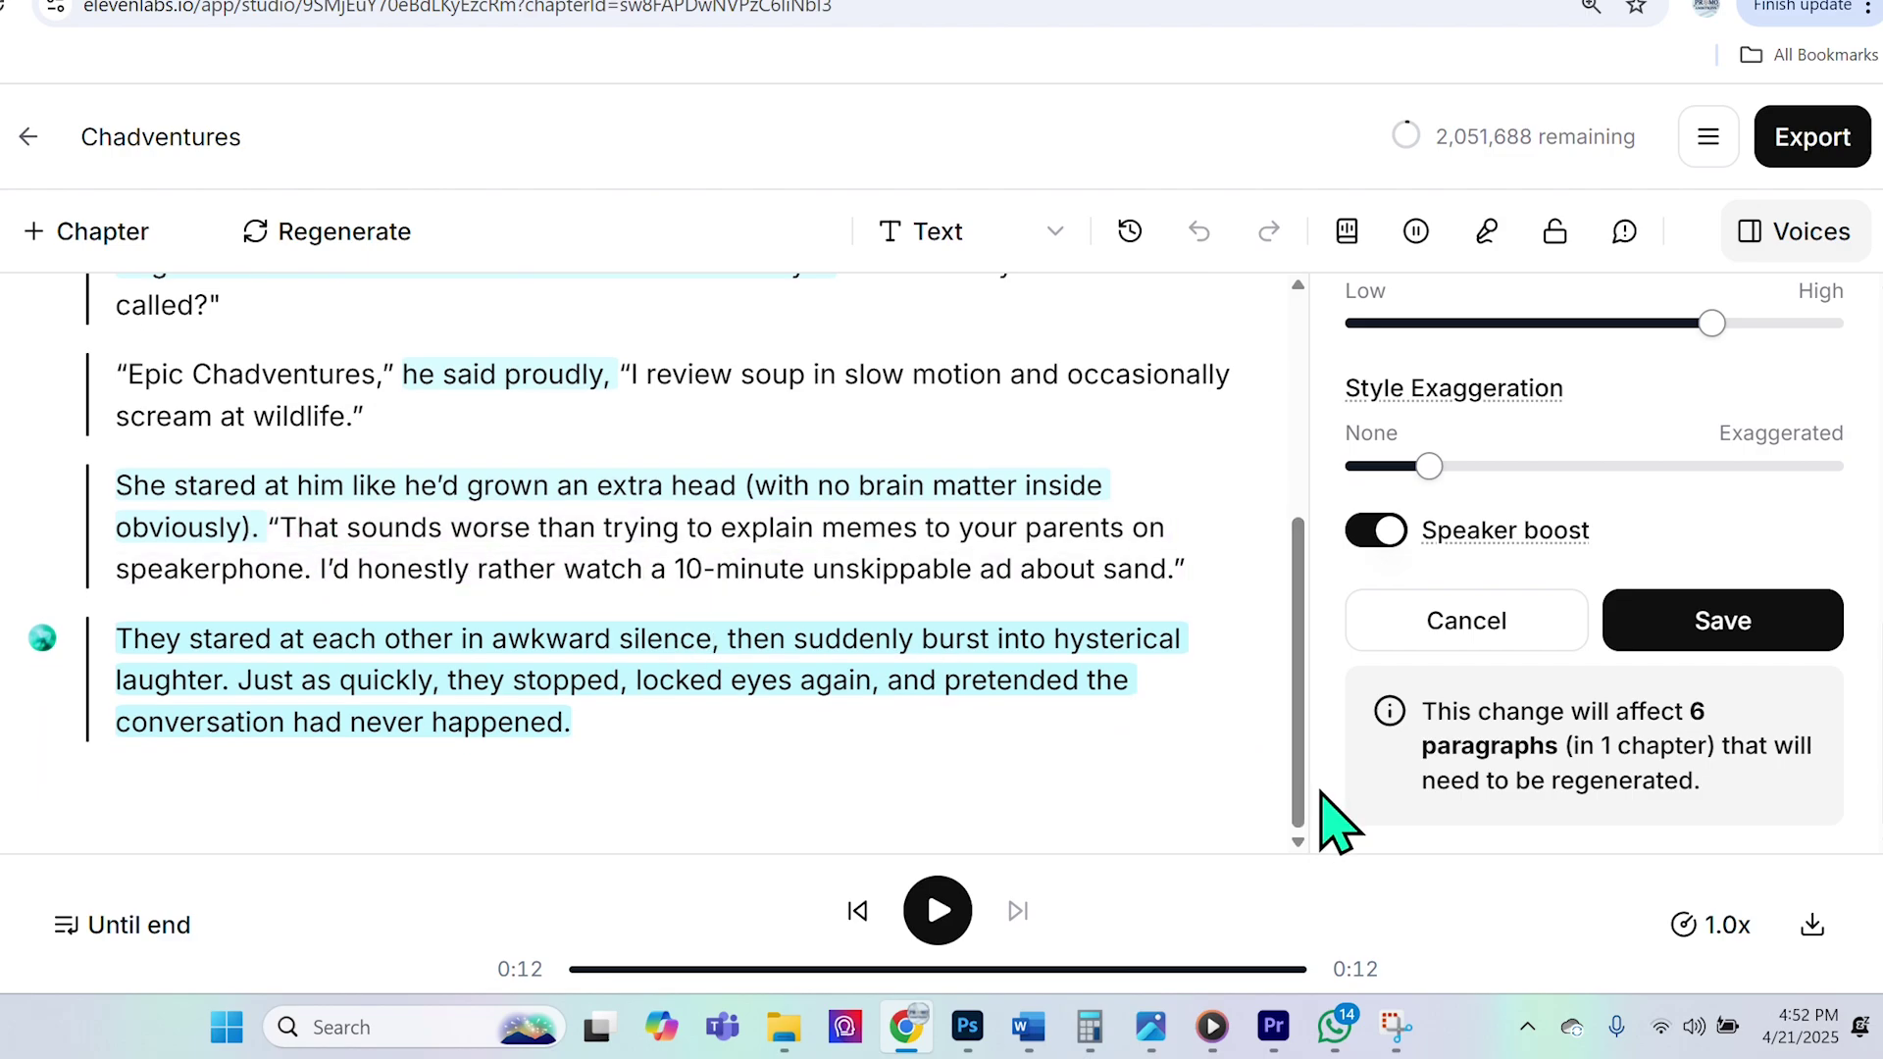
{"action": "left_click_drag", "start_coordinate": [1312, 780], "coordinate": [1315, 526]}
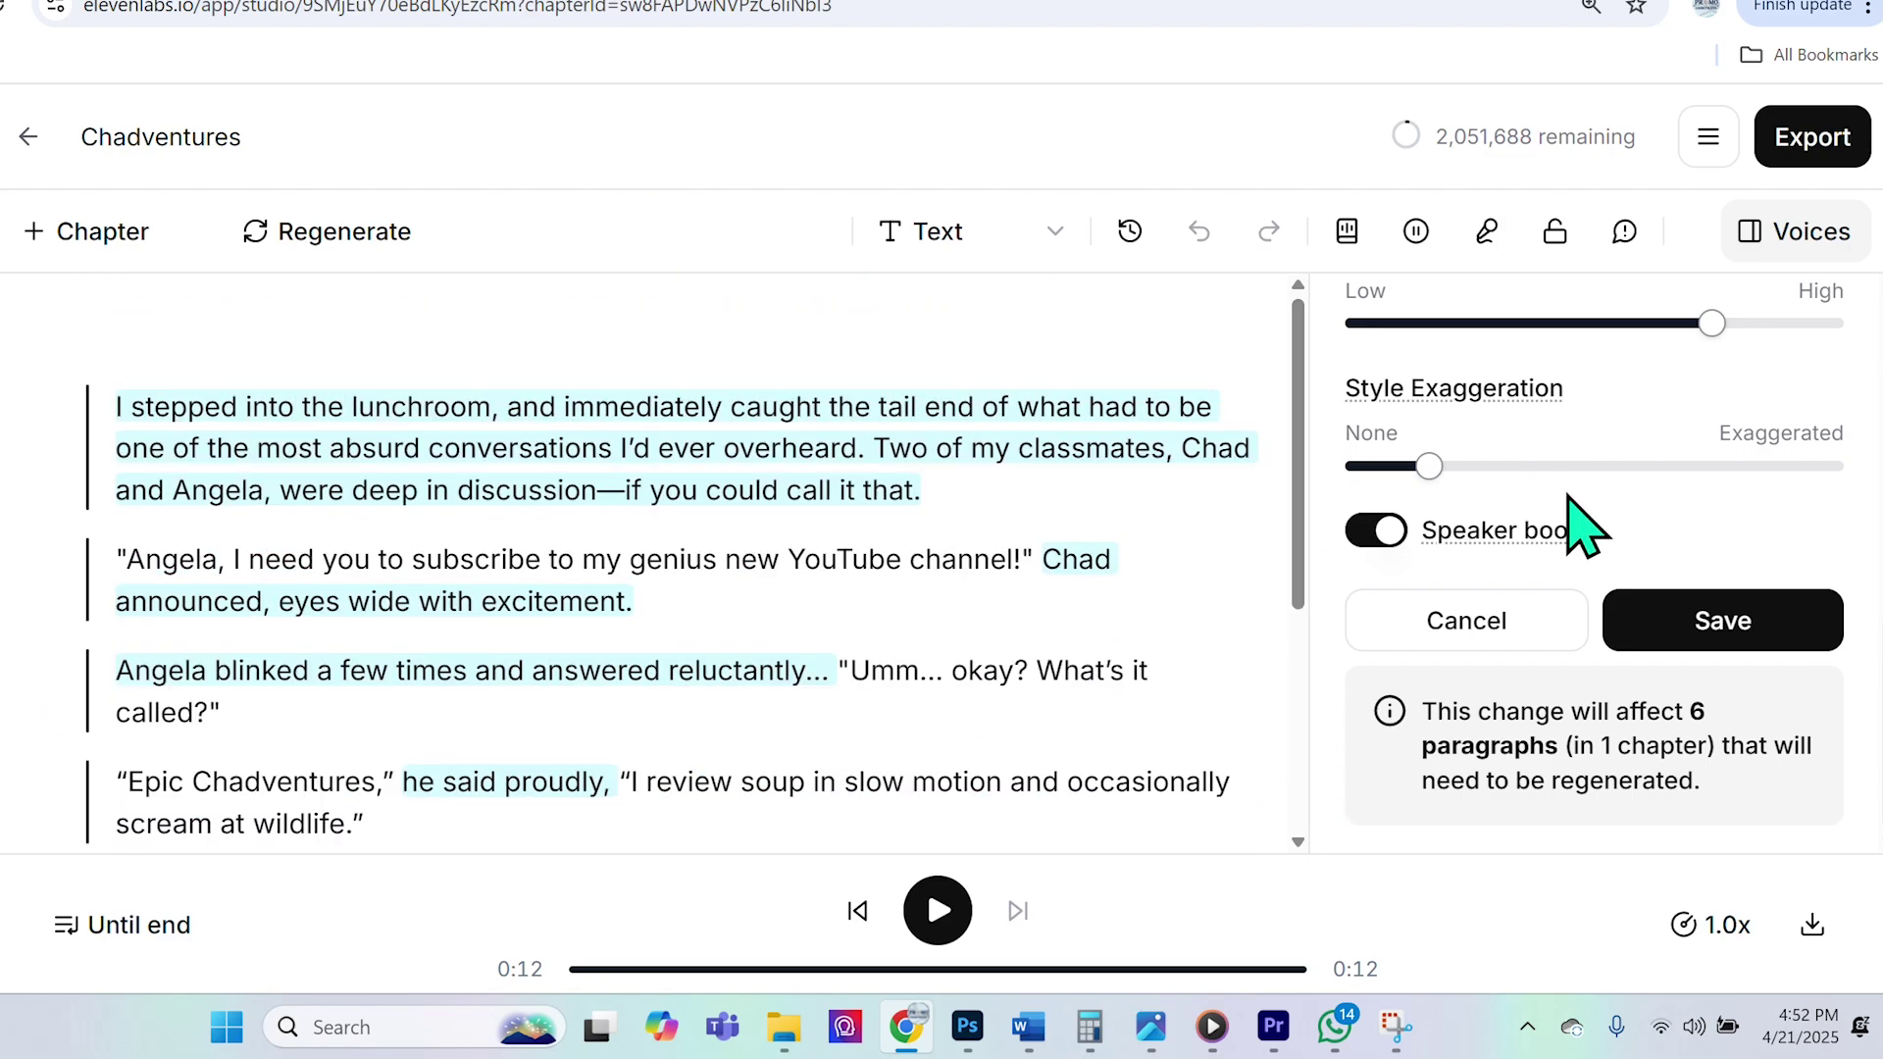
{"action": "left_click", "coordinate": [1677, 642]}
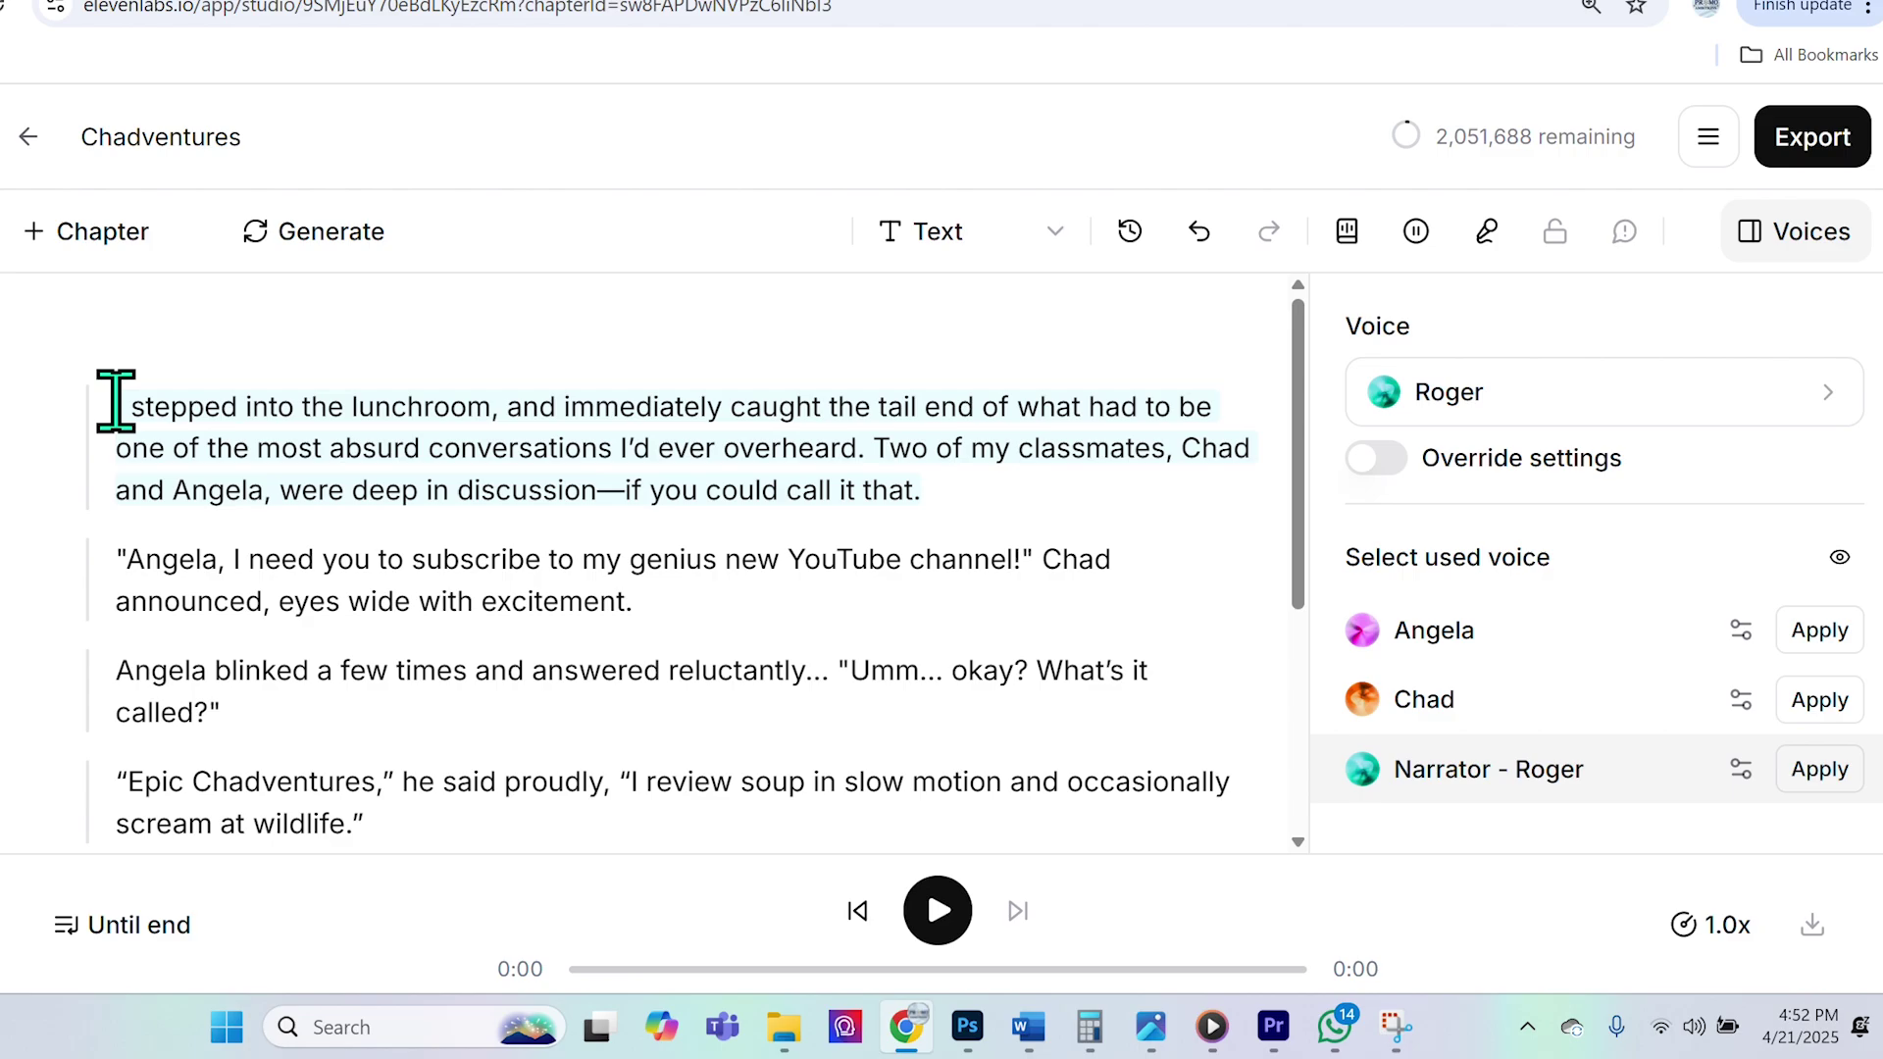
Step: Regenerate and play the first paragraph with the Narrator's new voice settings
{"action": "left_click_drag", "start_coordinate": [116, 402], "coordinate": [951, 490]}
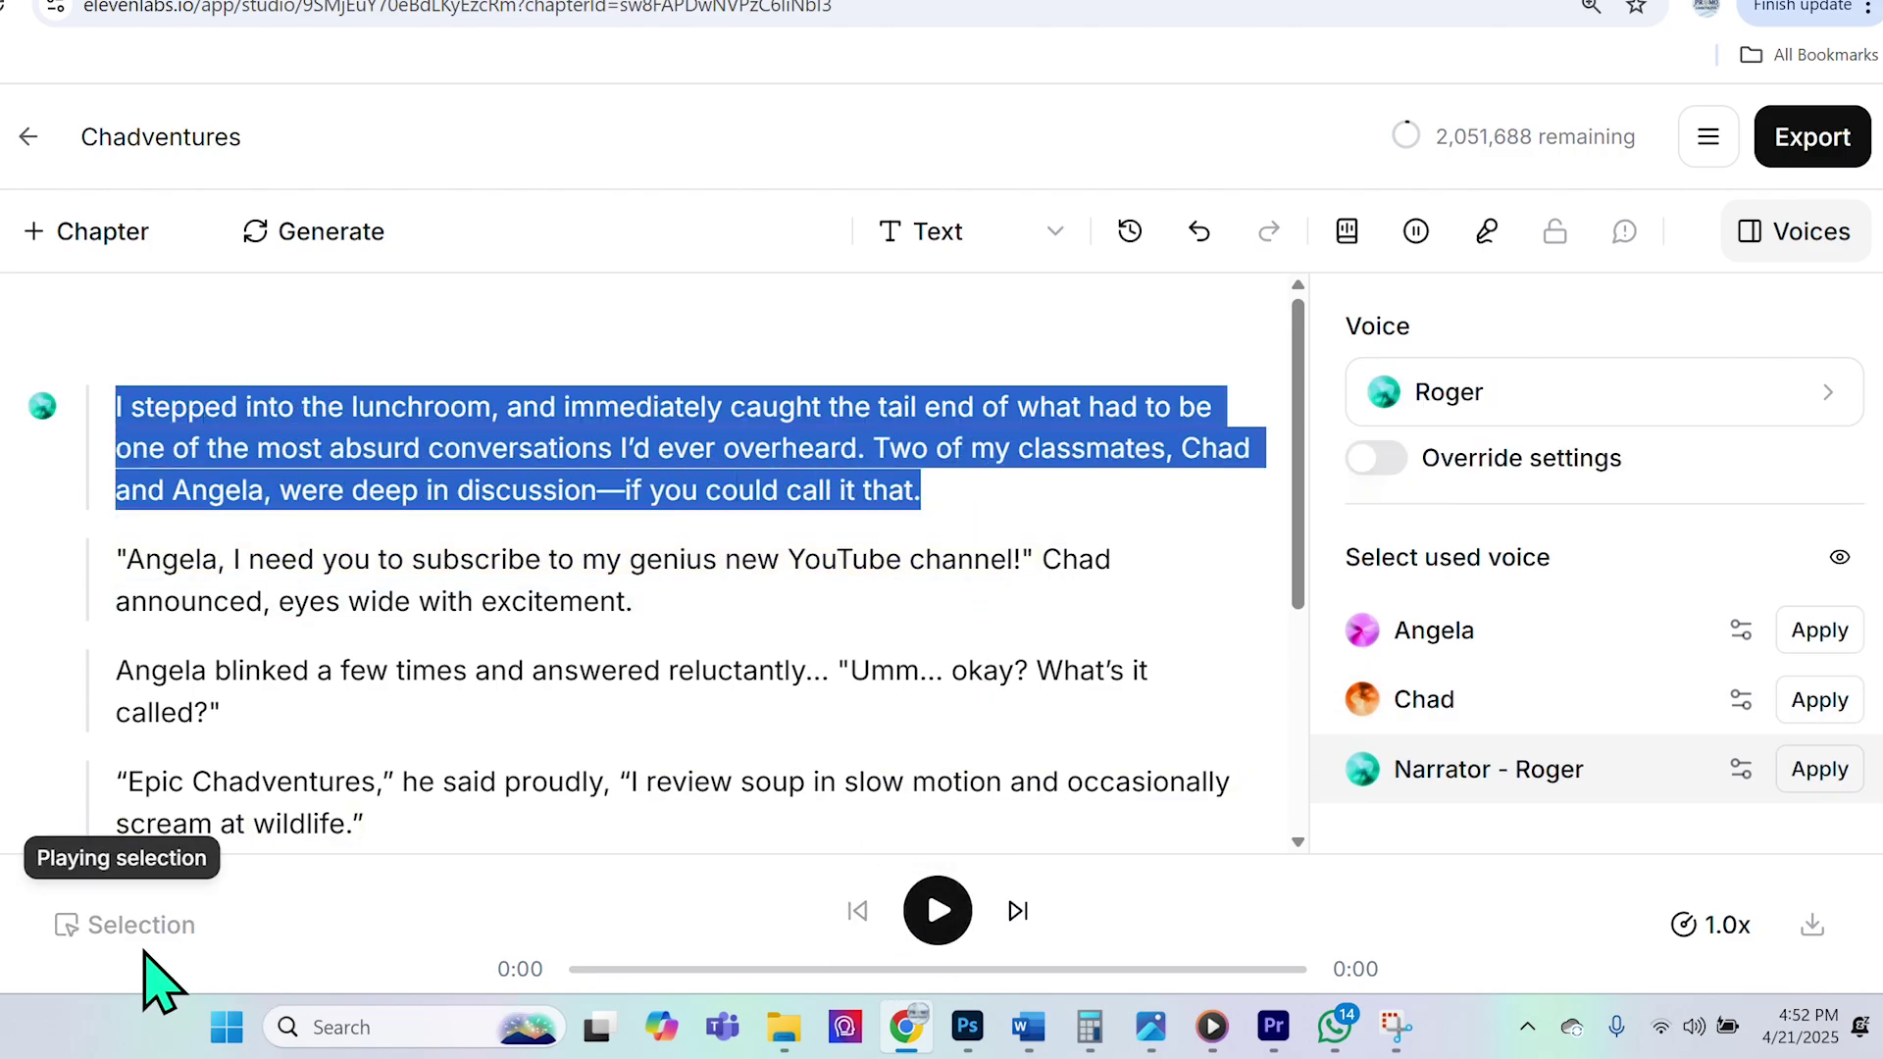
{"action": "left_click", "coordinate": [938, 910]}
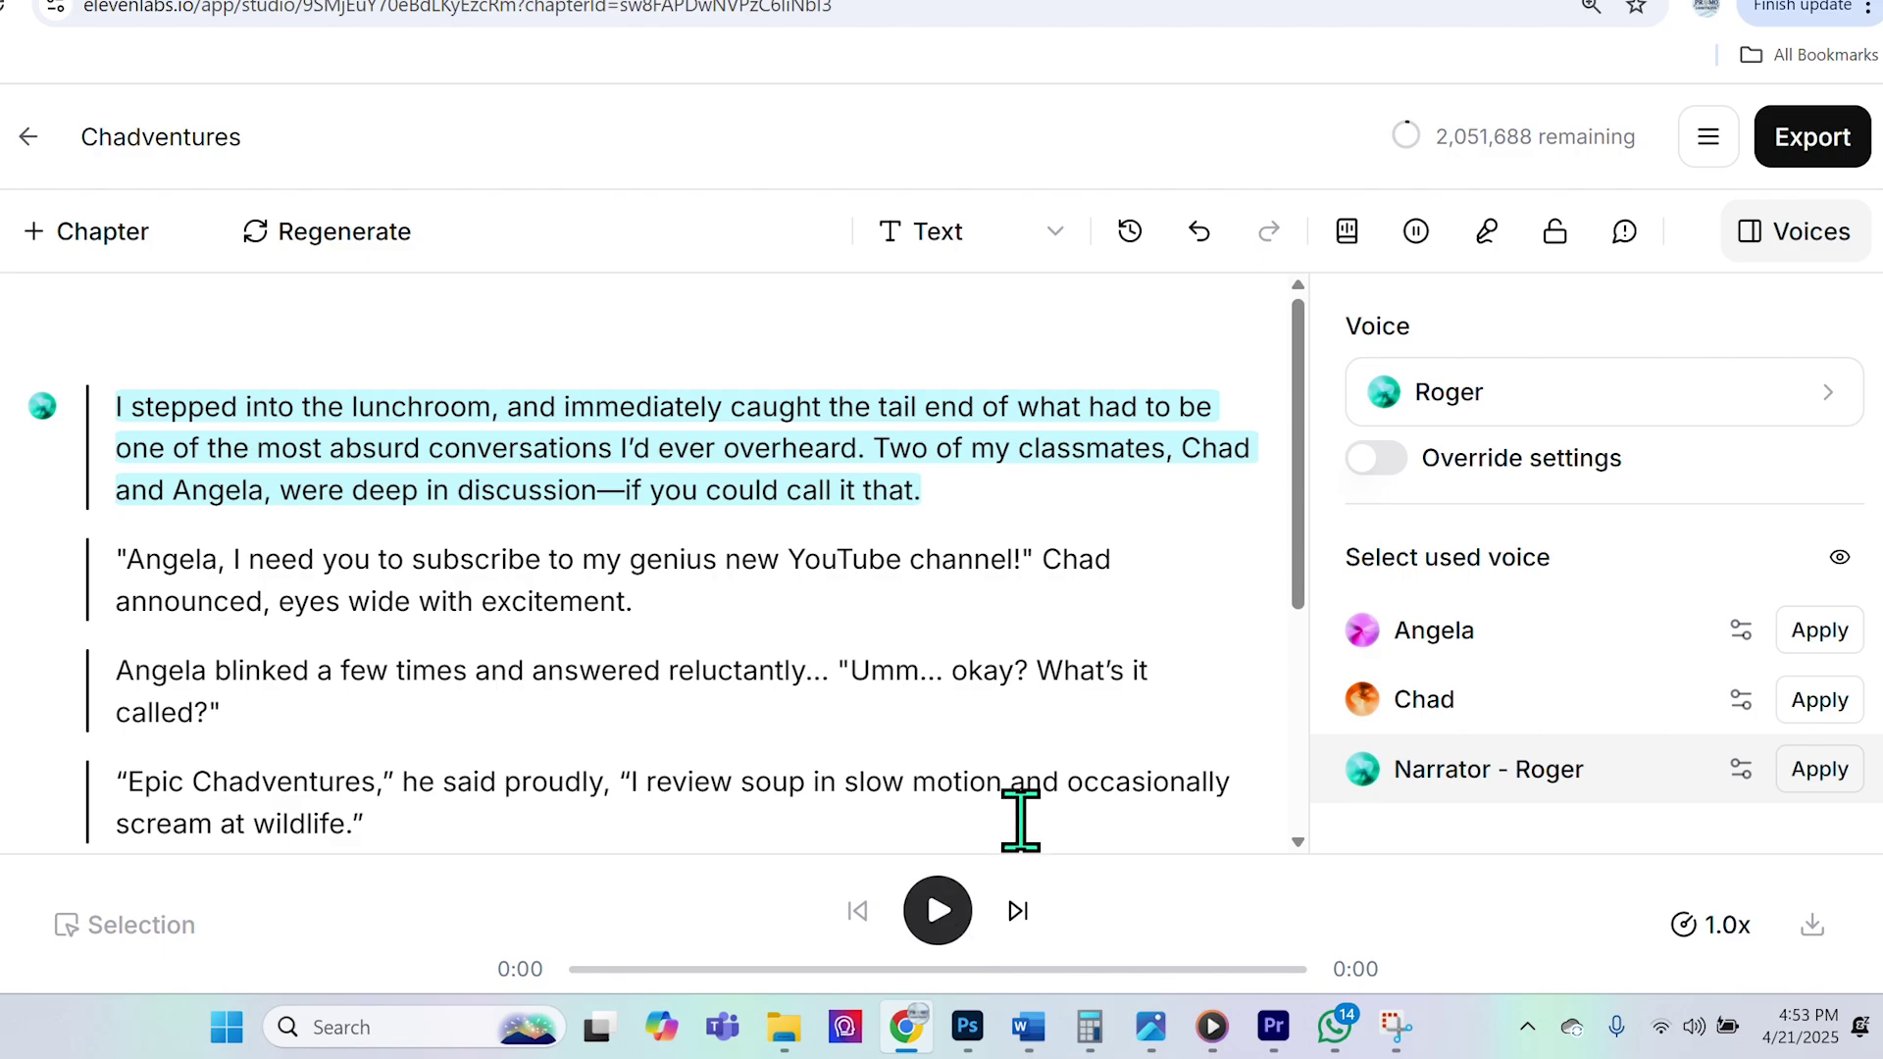
{"action": "left_click", "coordinate": [1742, 699]}
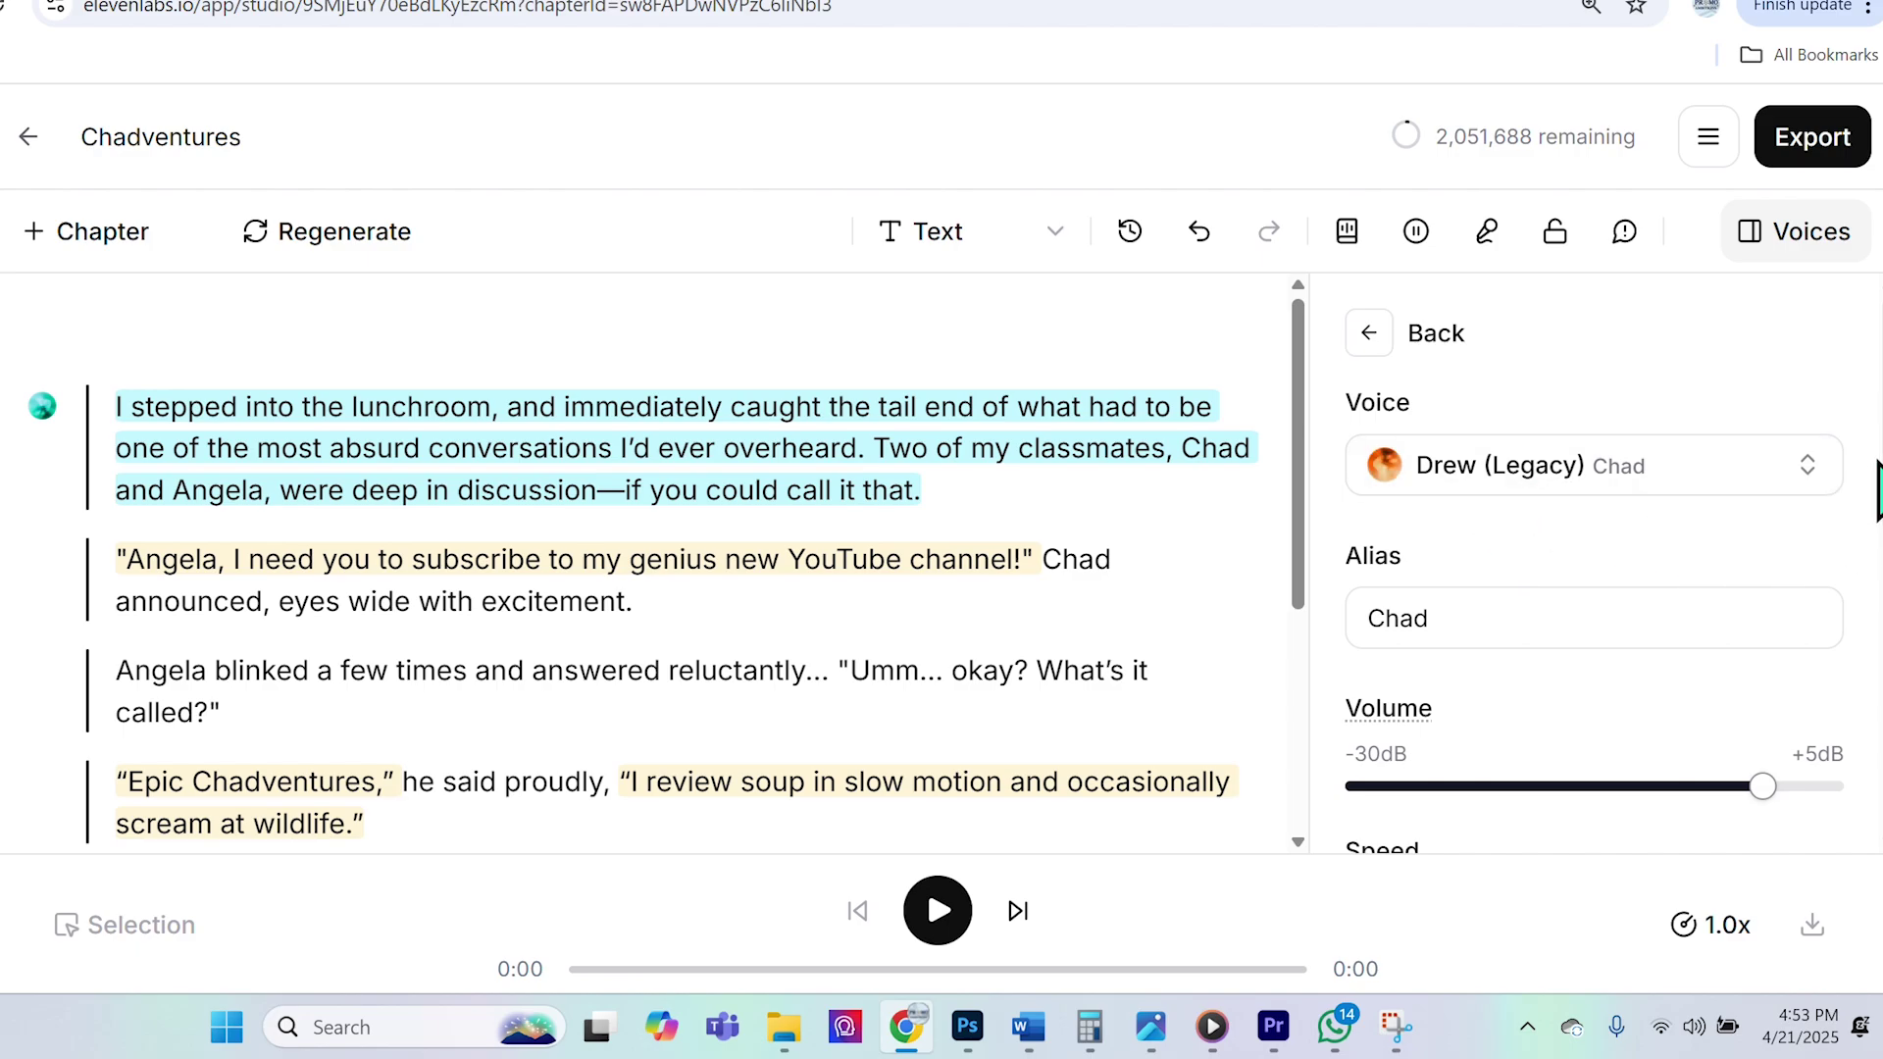
Step: Set Style Exaggeration to about 27% and Stability to about 34%, save, and play the chapter
{"action": "scroll", "coordinate": [1856, 687], "scroll_direction": "down", "scroll_amount": 5}
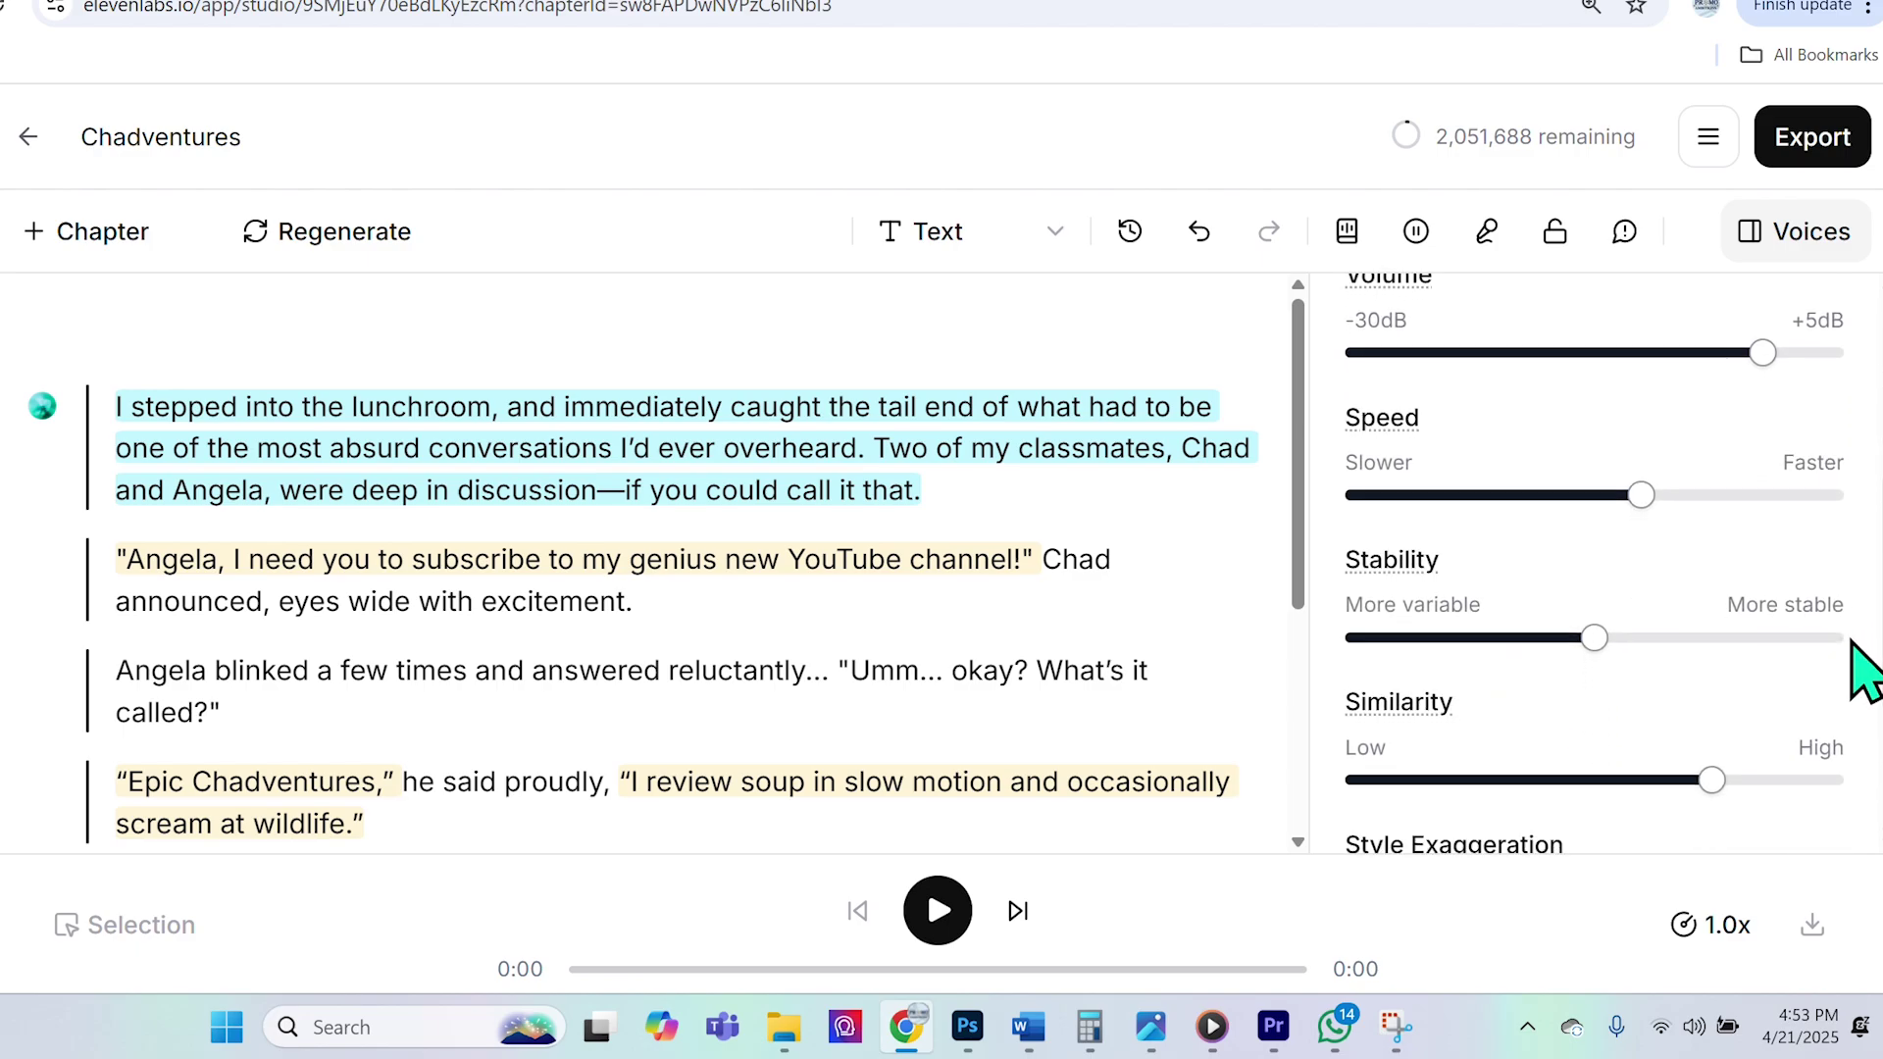
{"action": "scroll", "coordinate": [1853, 735], "scroll_direction": "down", "scroll_amount": 1}
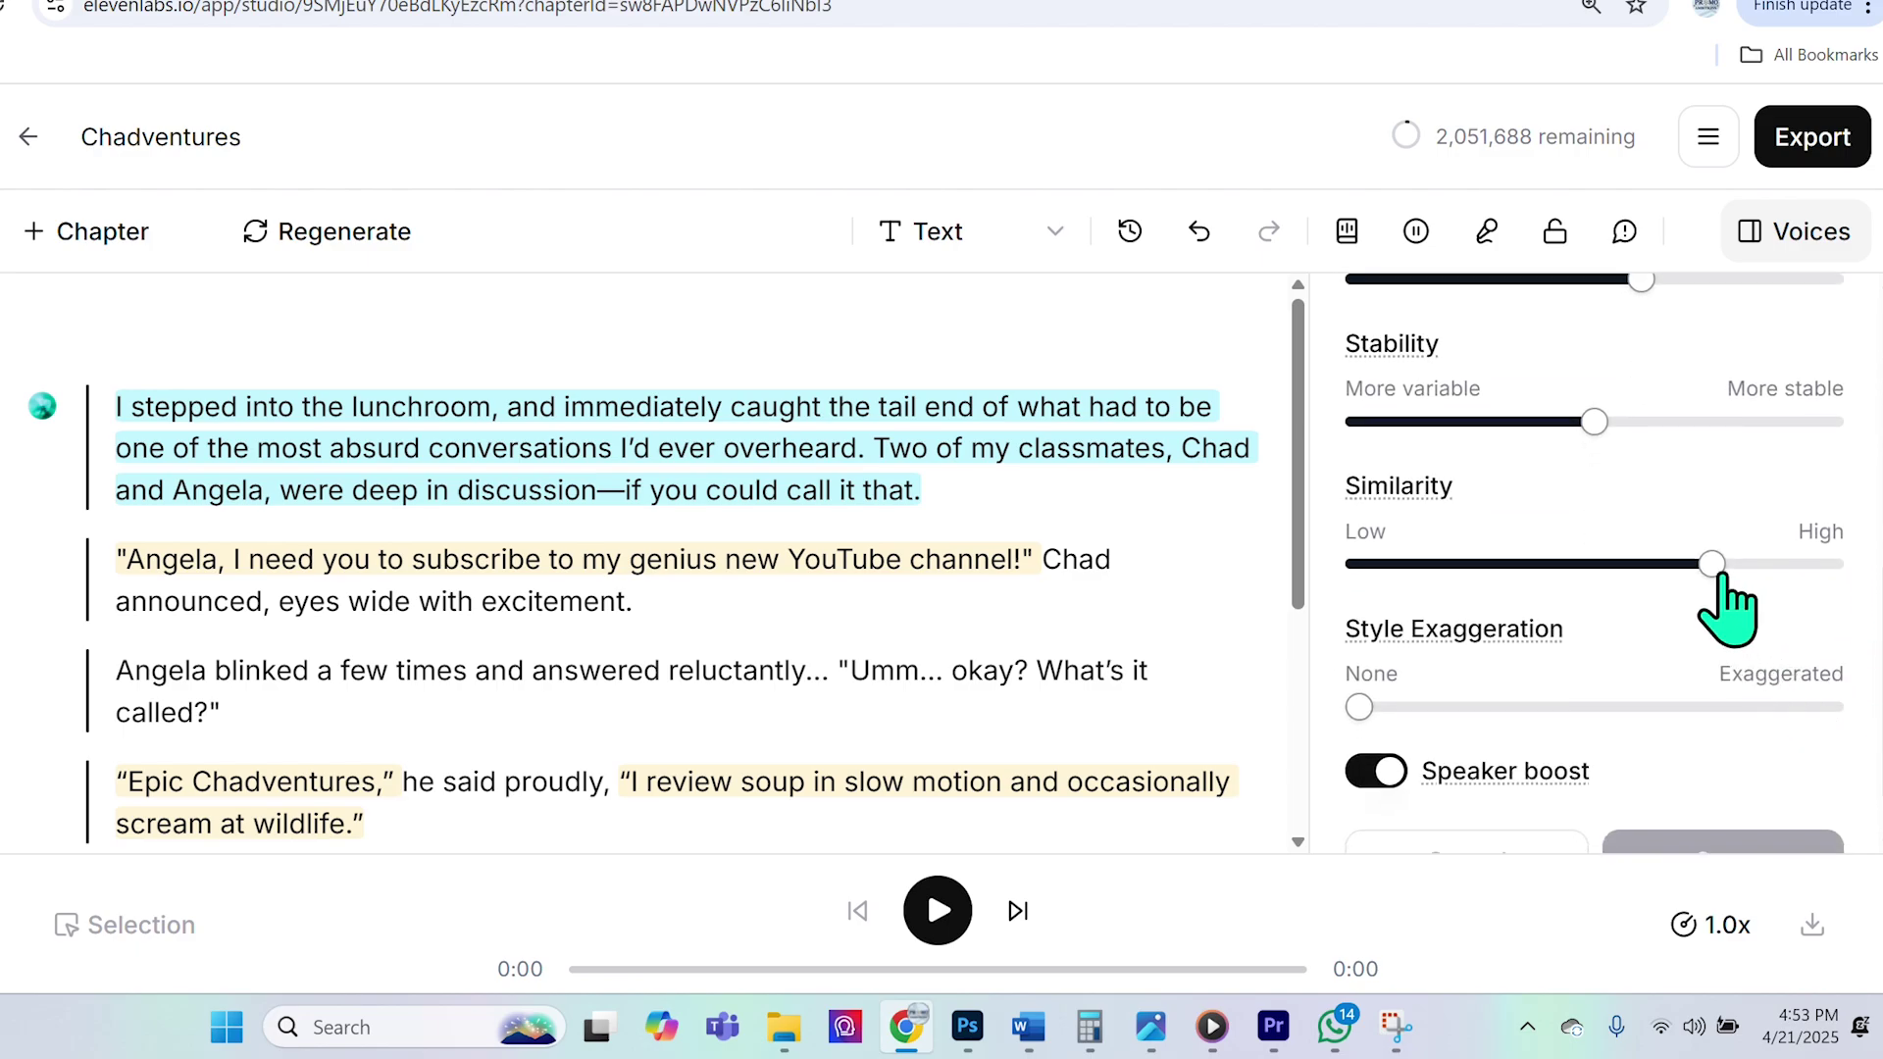
{"action": "left_click_drag", "start_coordinate": [1359, 707], "coordinate": [1486, 707]}
{"action": "left_click_drag", "start_coordinate": [1595, 422], "coordinate": [1499, 422]}
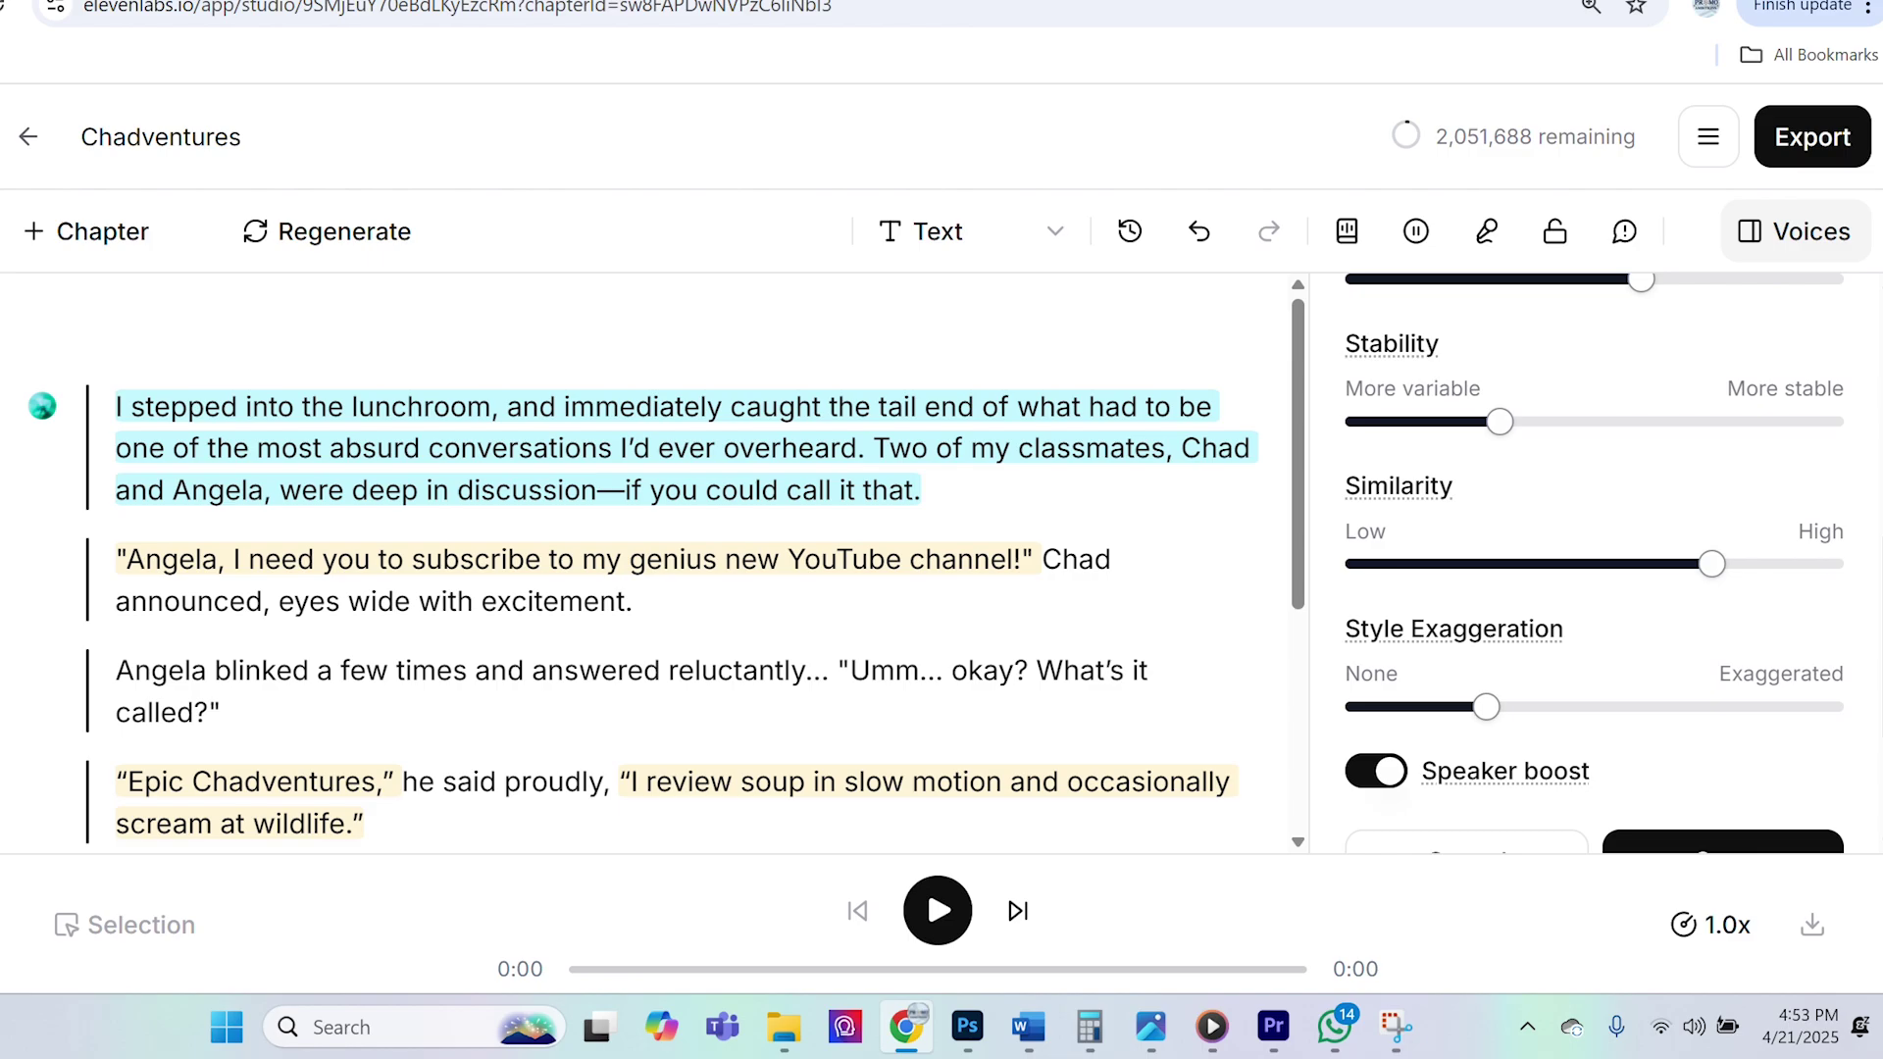
{"action": "scroll", "coordinate": [1725, 666], "scroll_direction": "down", "scroll_amount": 2}
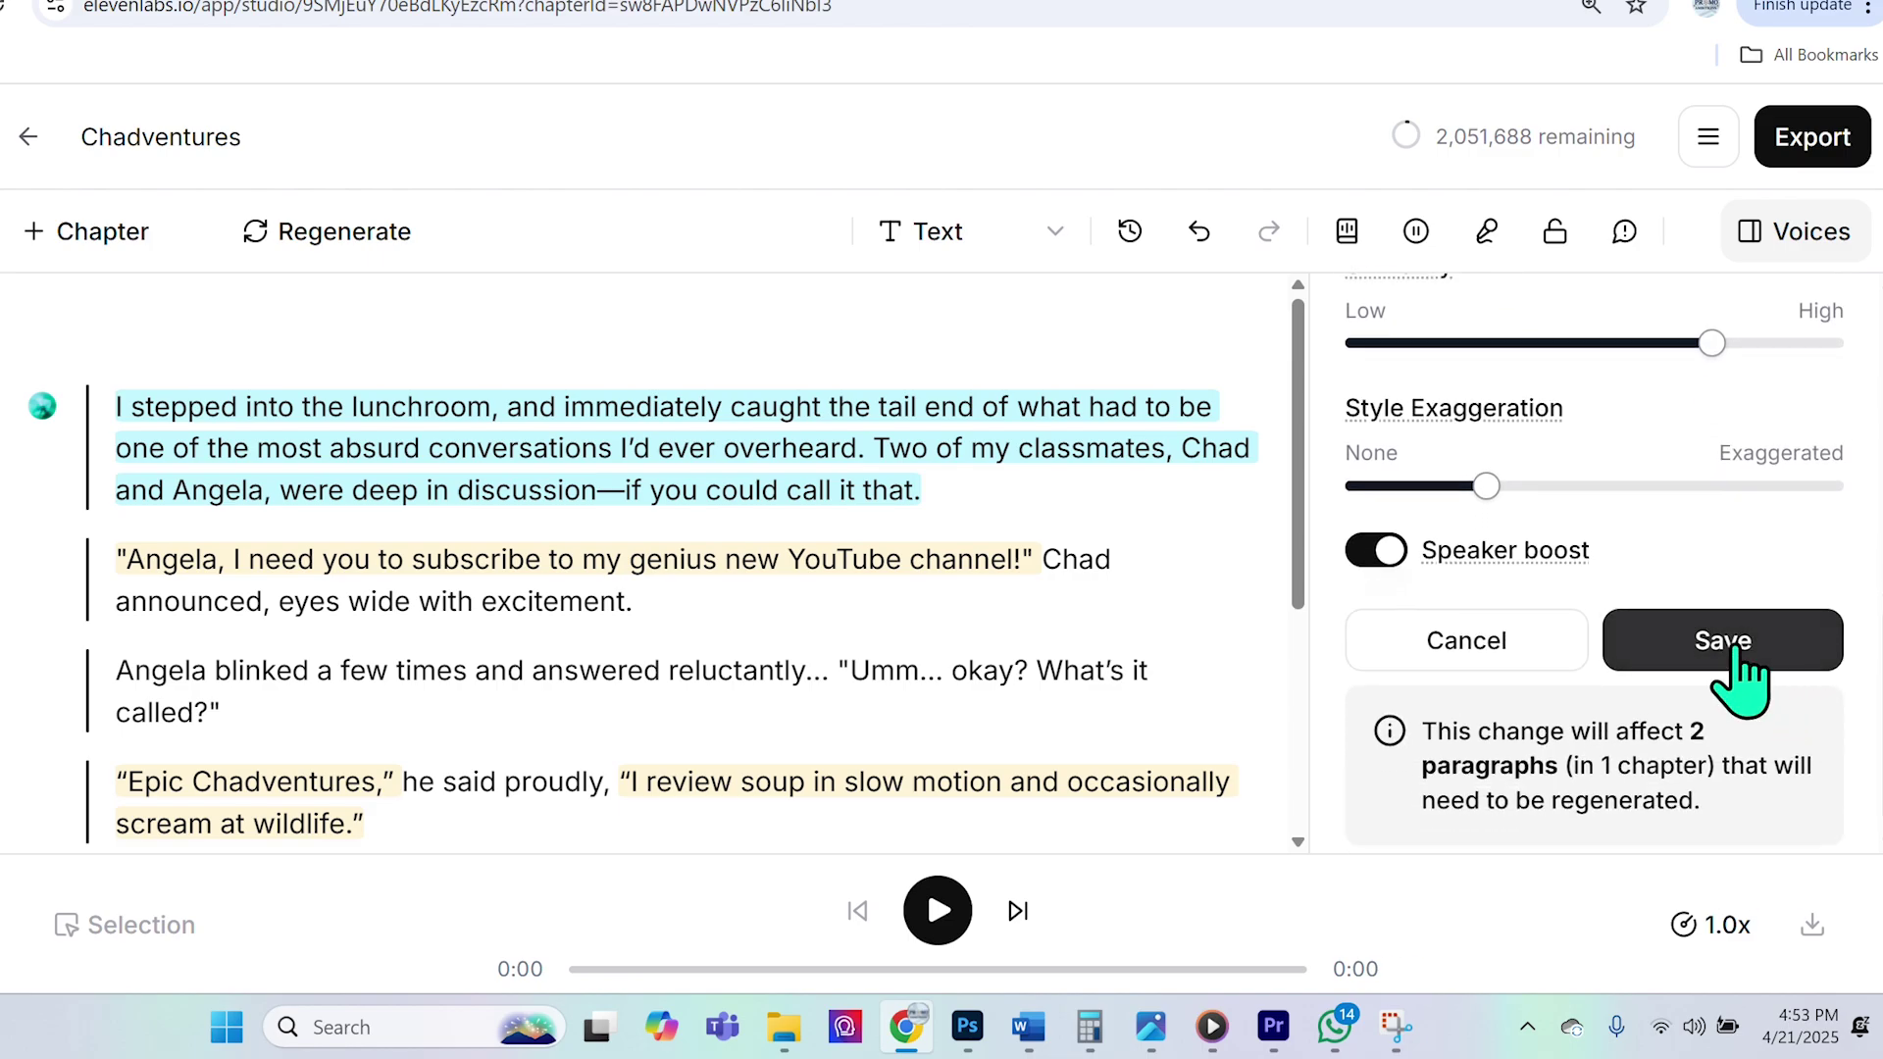
{"action": "scroll", "coordinate": [1300, 582], "scroll_direction": "down", "scroll_amount": 3}
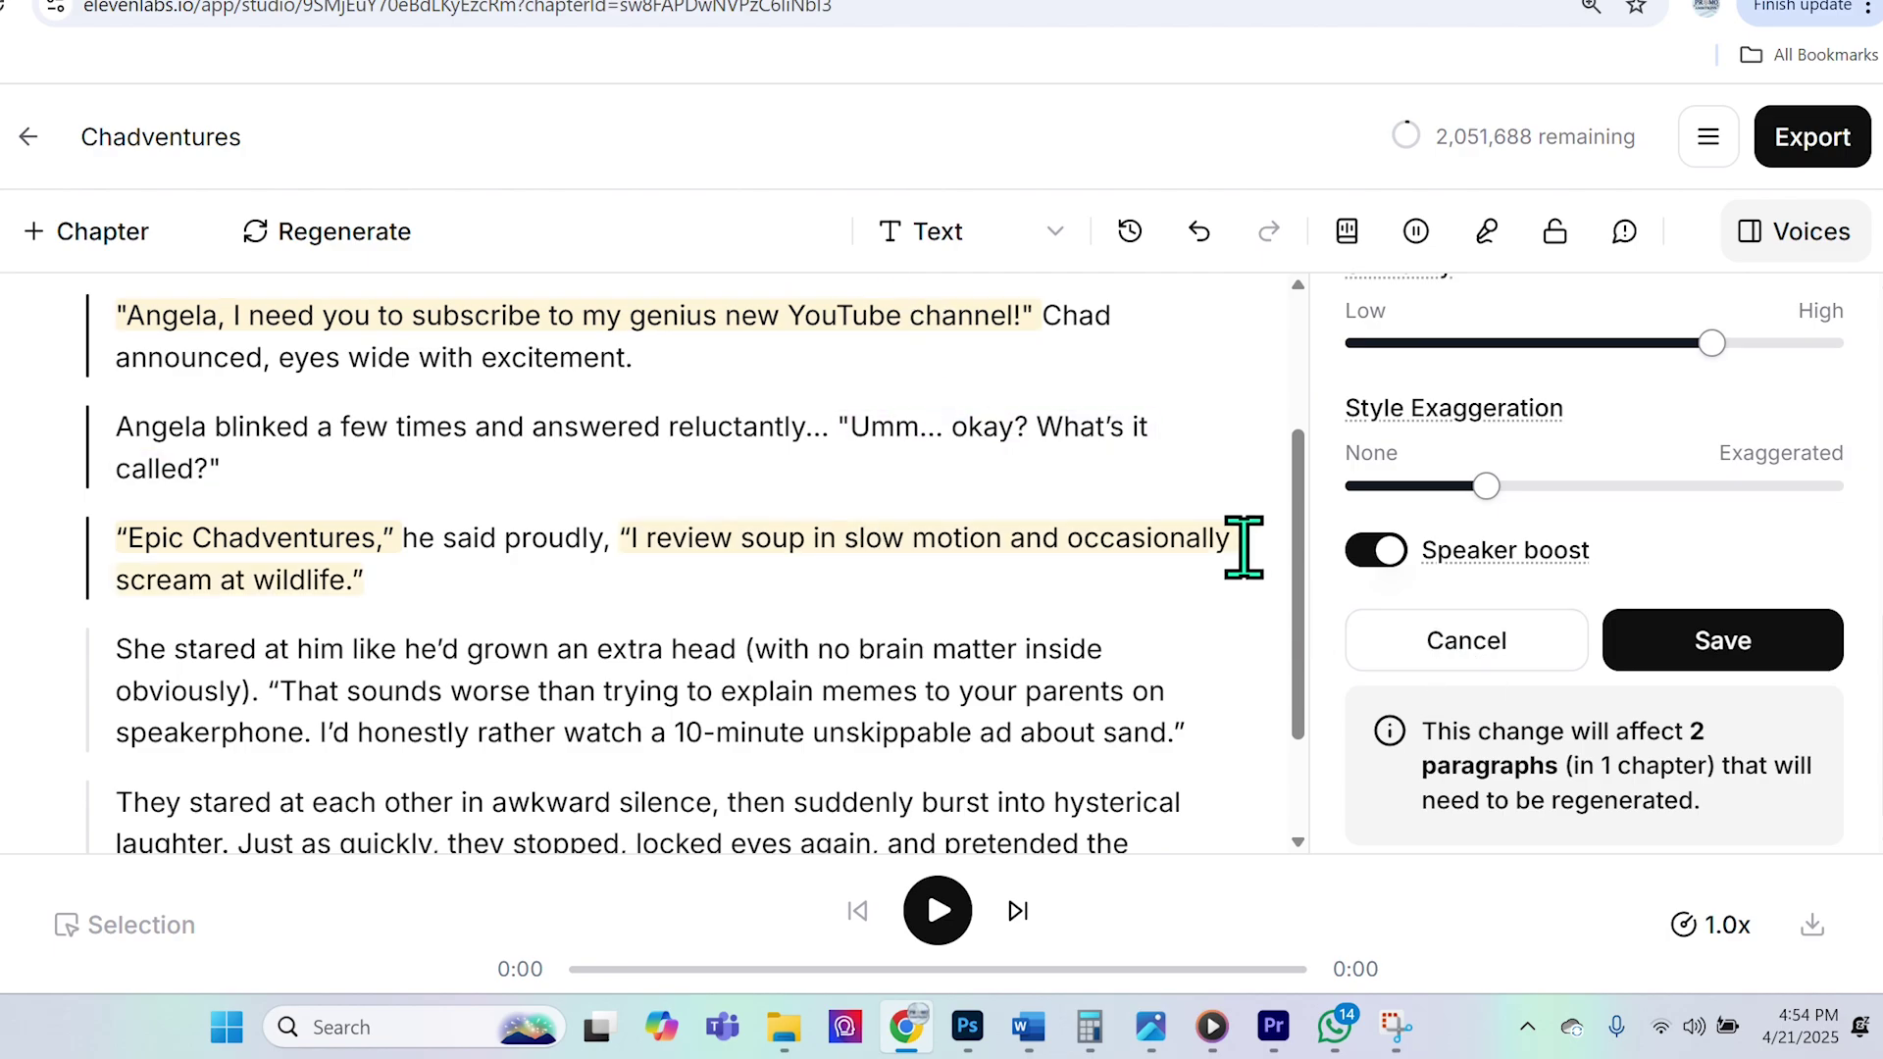
{"action": "scroll", "coordinate": [1314, 481], "scroll_direction": "up", "scroll_amount": 2}
{"action": "left_click", "coordinate": [1667, 649]}
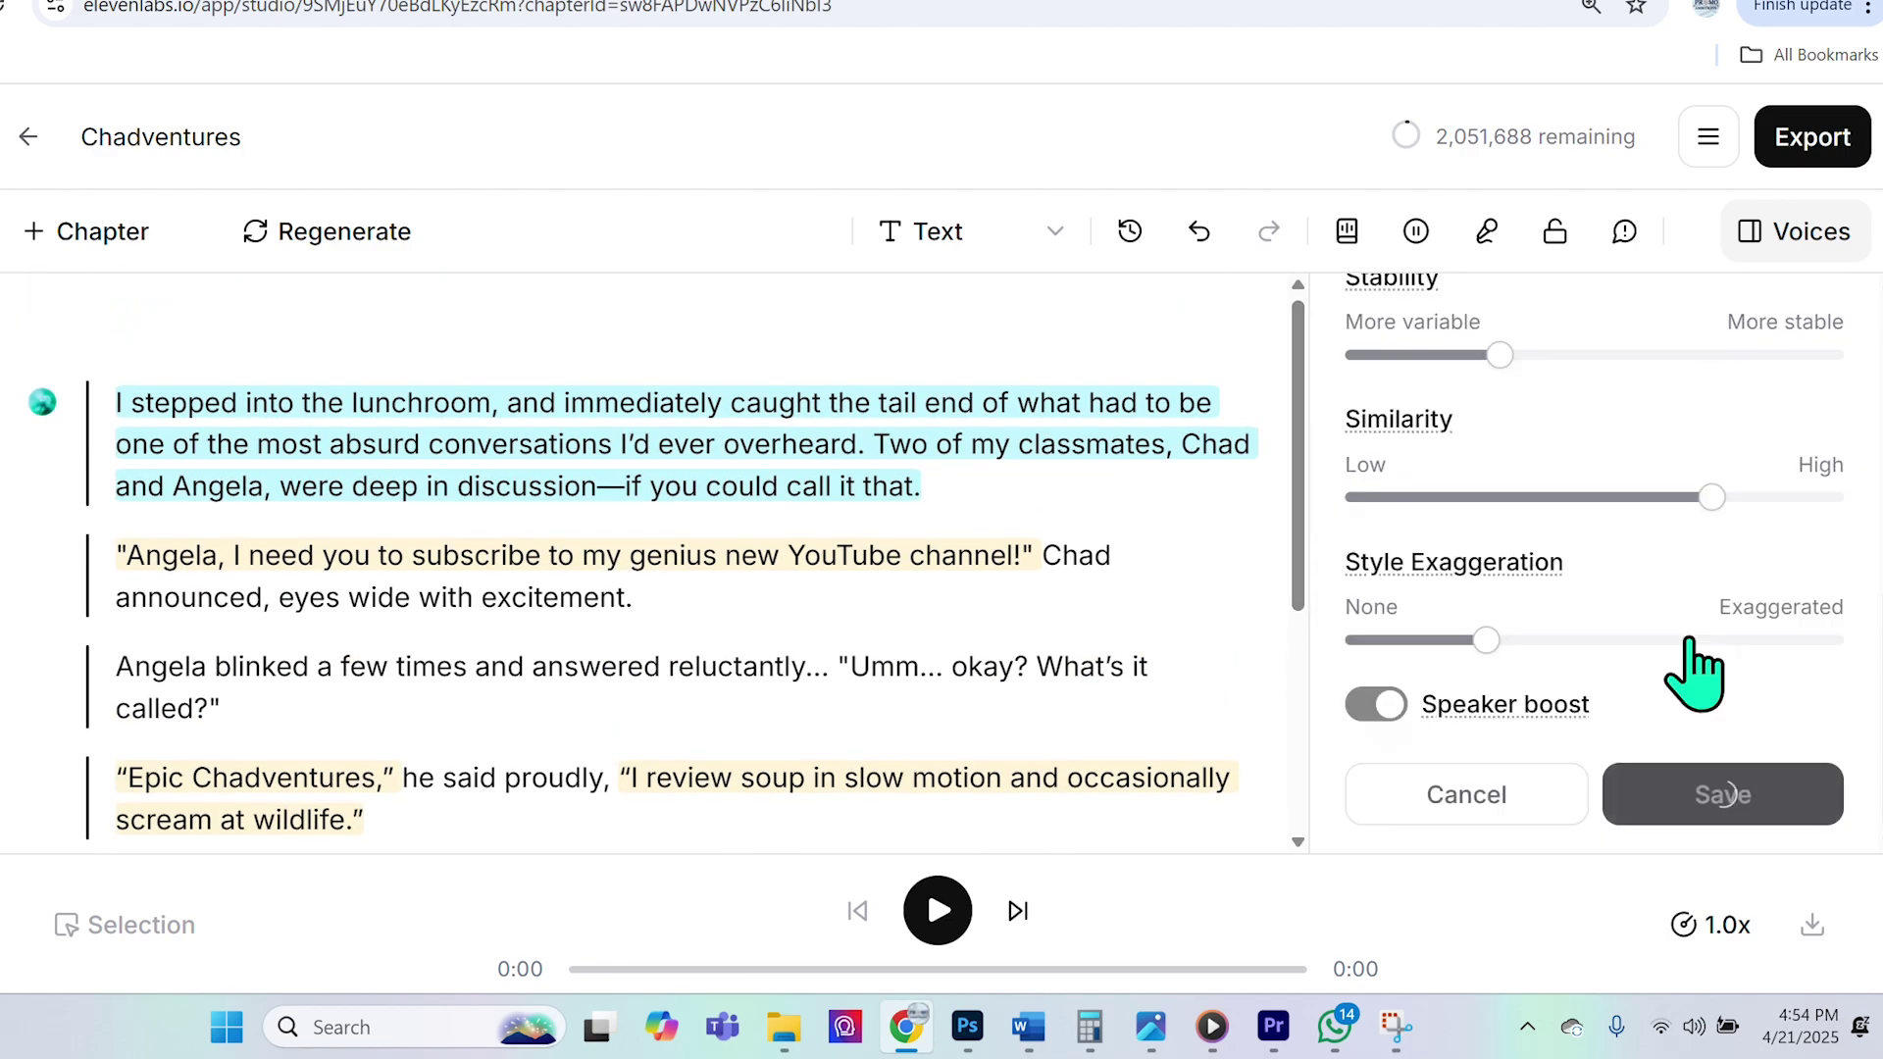
{"action": "key", "text": "space"}
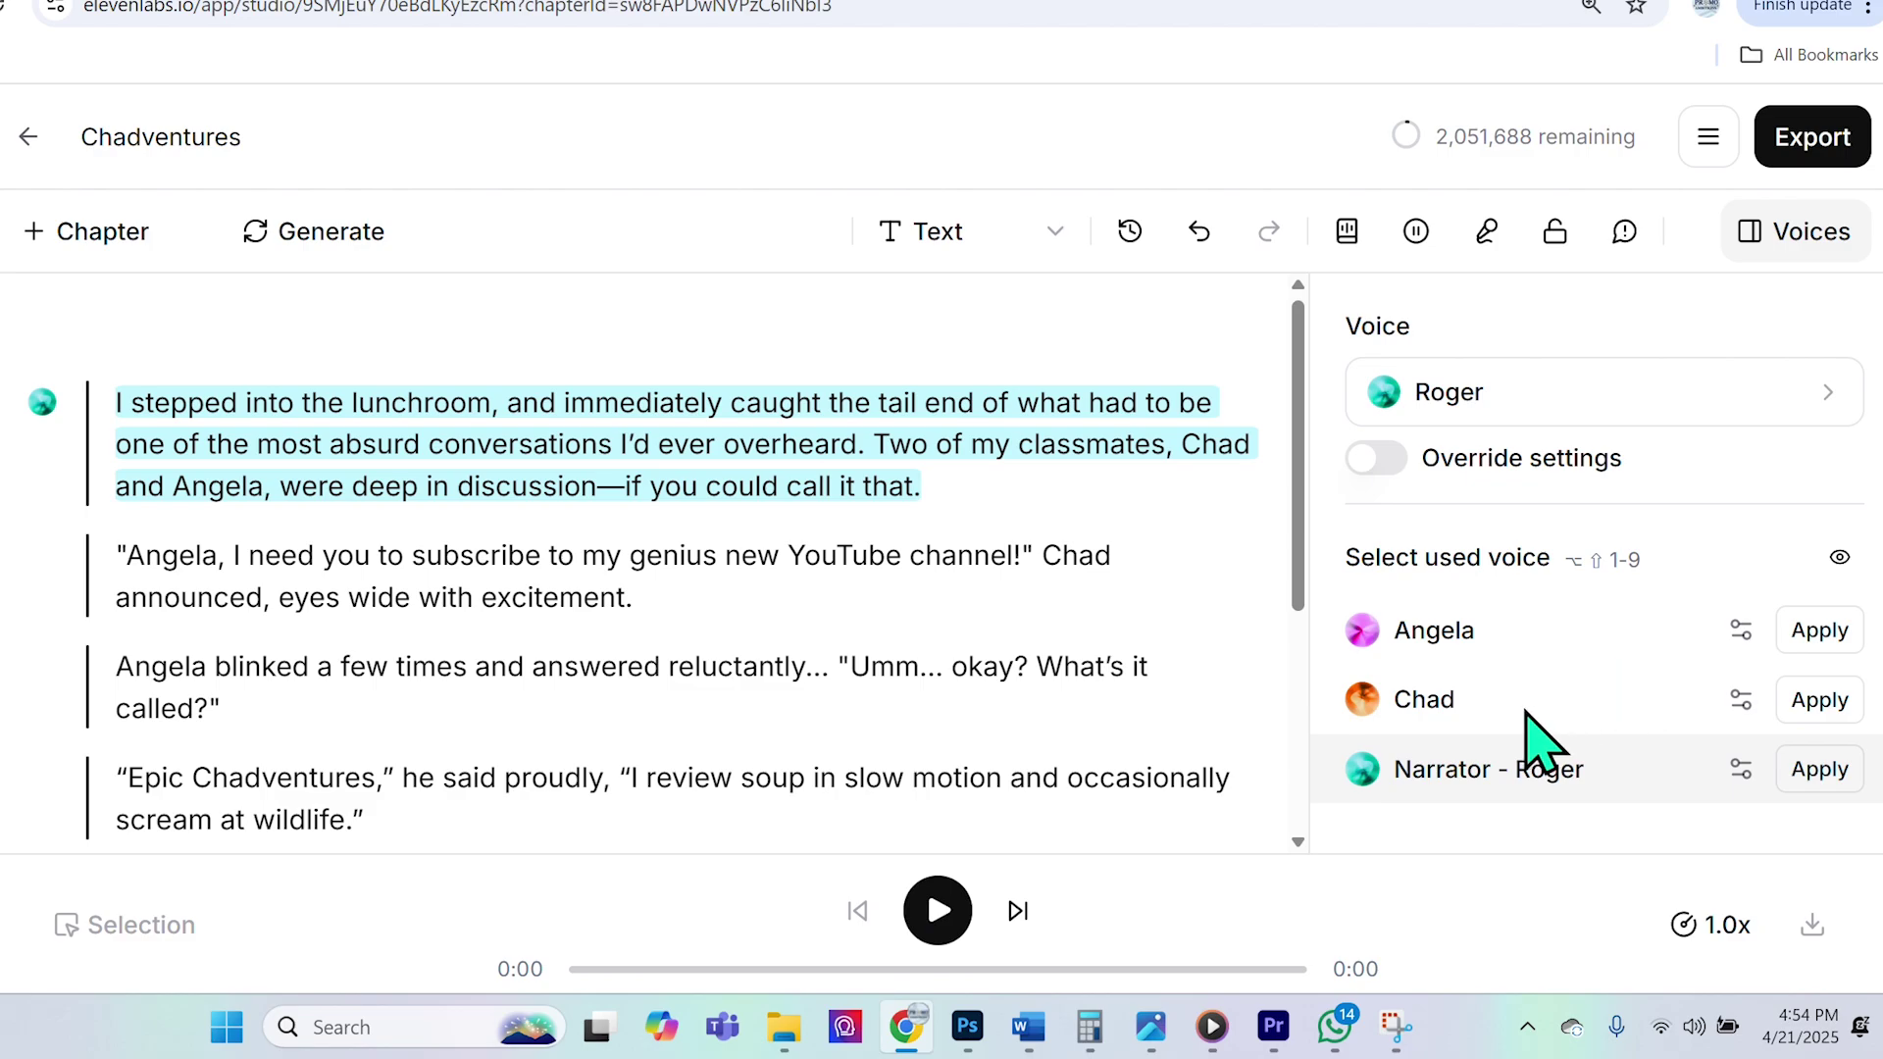
Step: Recast Angela with the Jessica voice, about 11% style exaggeration and 35% stability, save, and regenerate
{"action": "left_click", "coordinate": [1742, 630]}
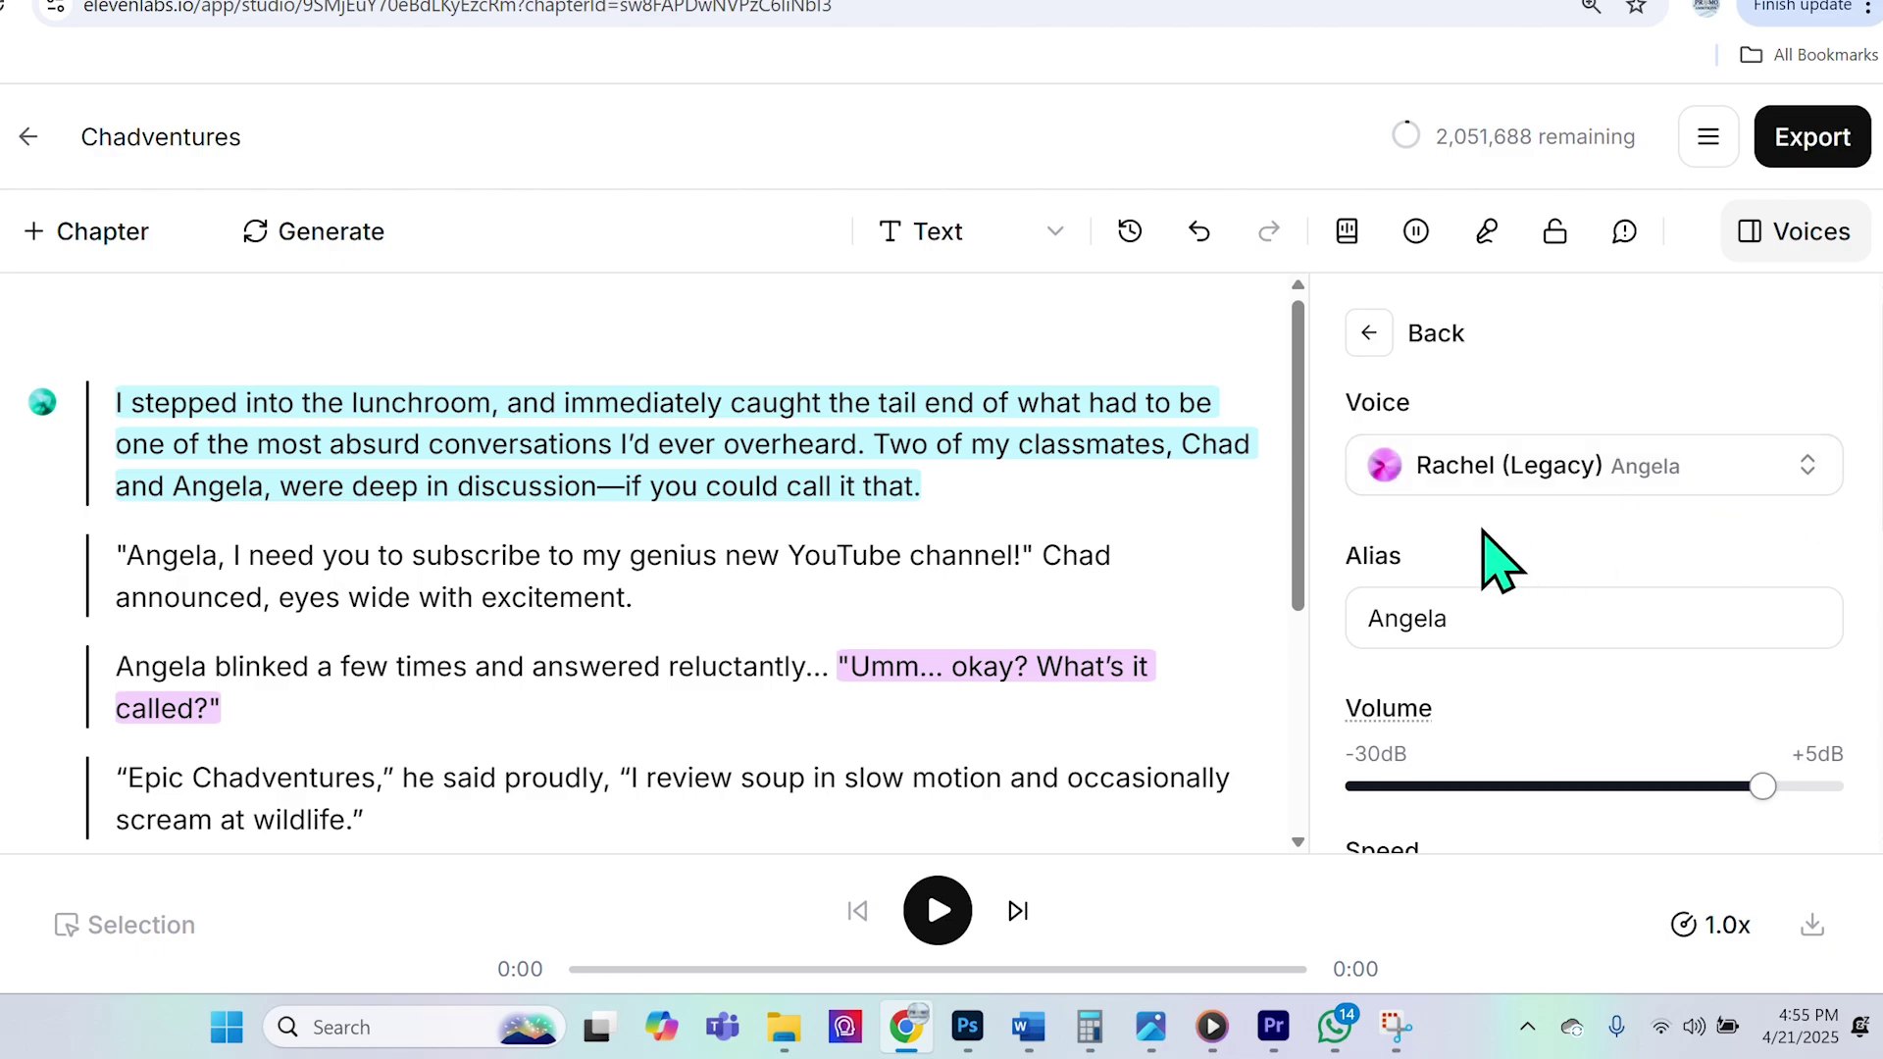
{"action": "left_click", "coordinate": [1810, 486]}
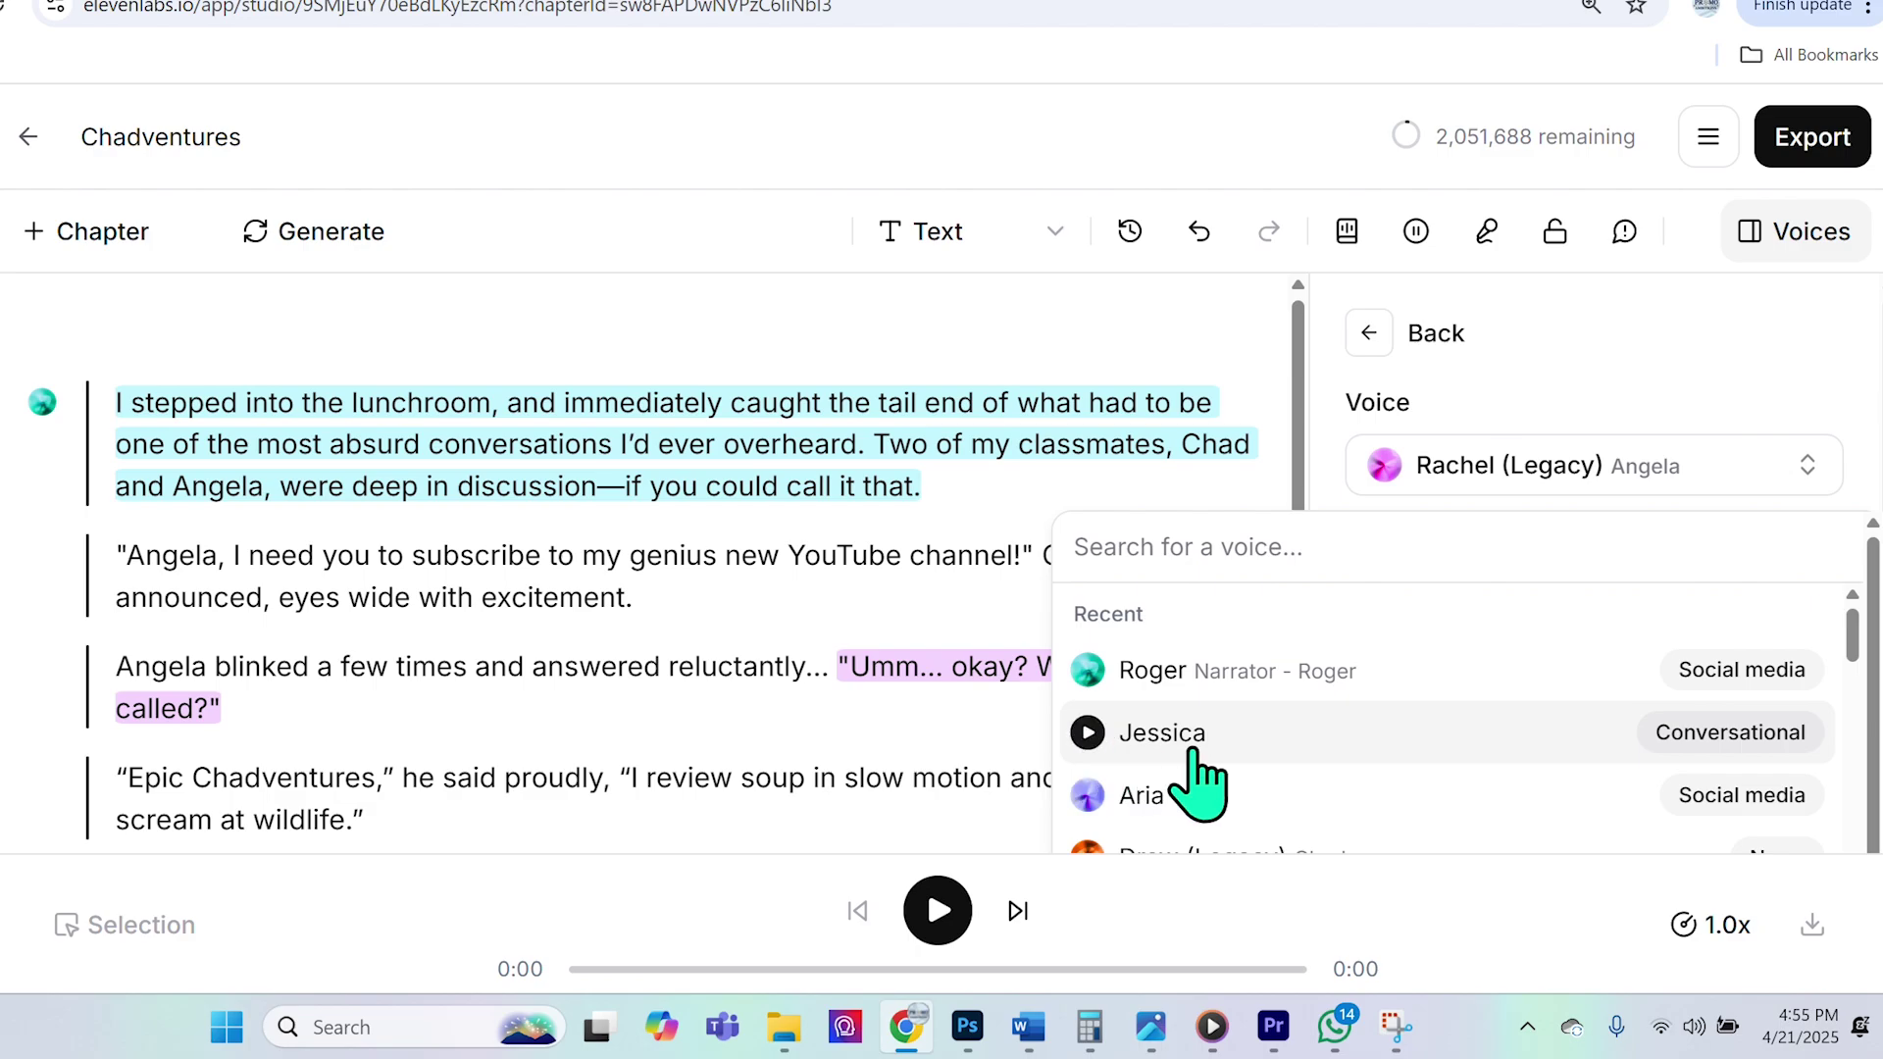
{"action": "left_click", "coordinate": [1412, 738]}
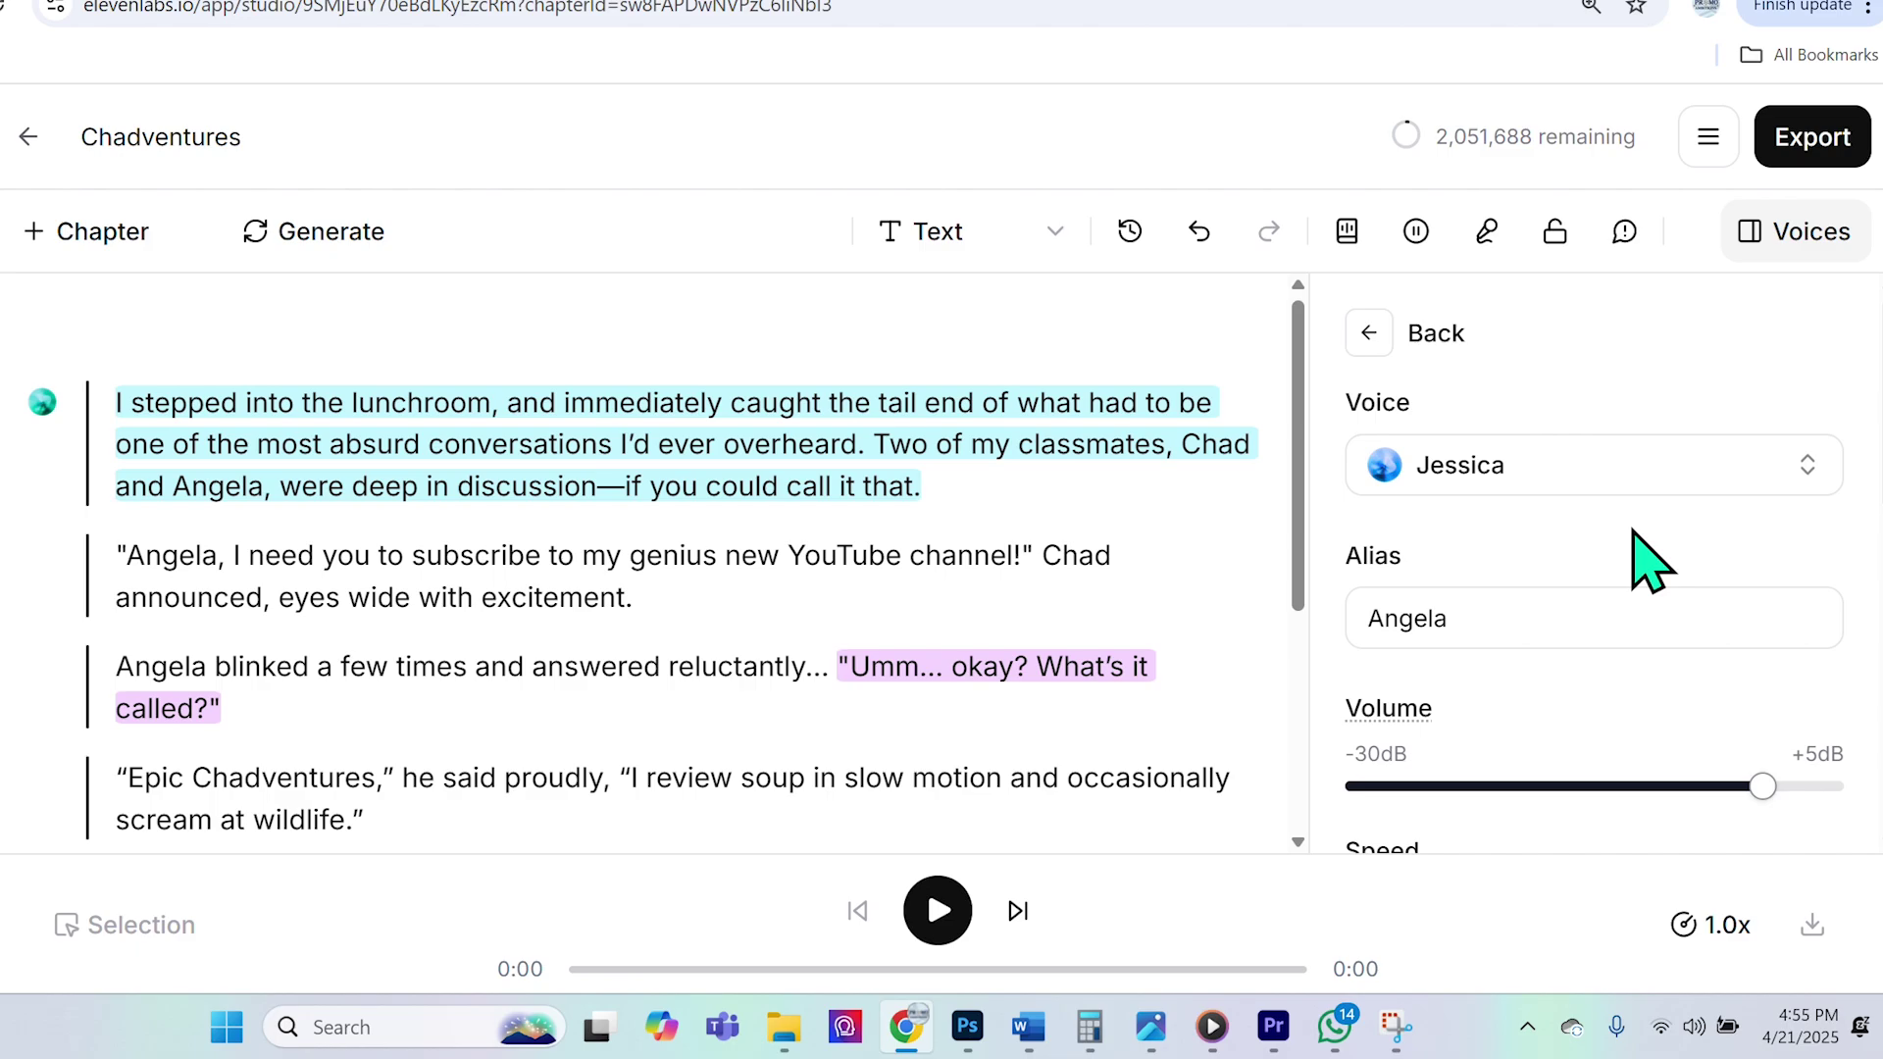
{"action": "scroll", "coordinate": [1588, 589], "scroll_direction": "down", "scroll_amount": 6}
{"action": "left_click_drag", "start_coordinate": [1356, 697], "coordinate": [1415, 693]}
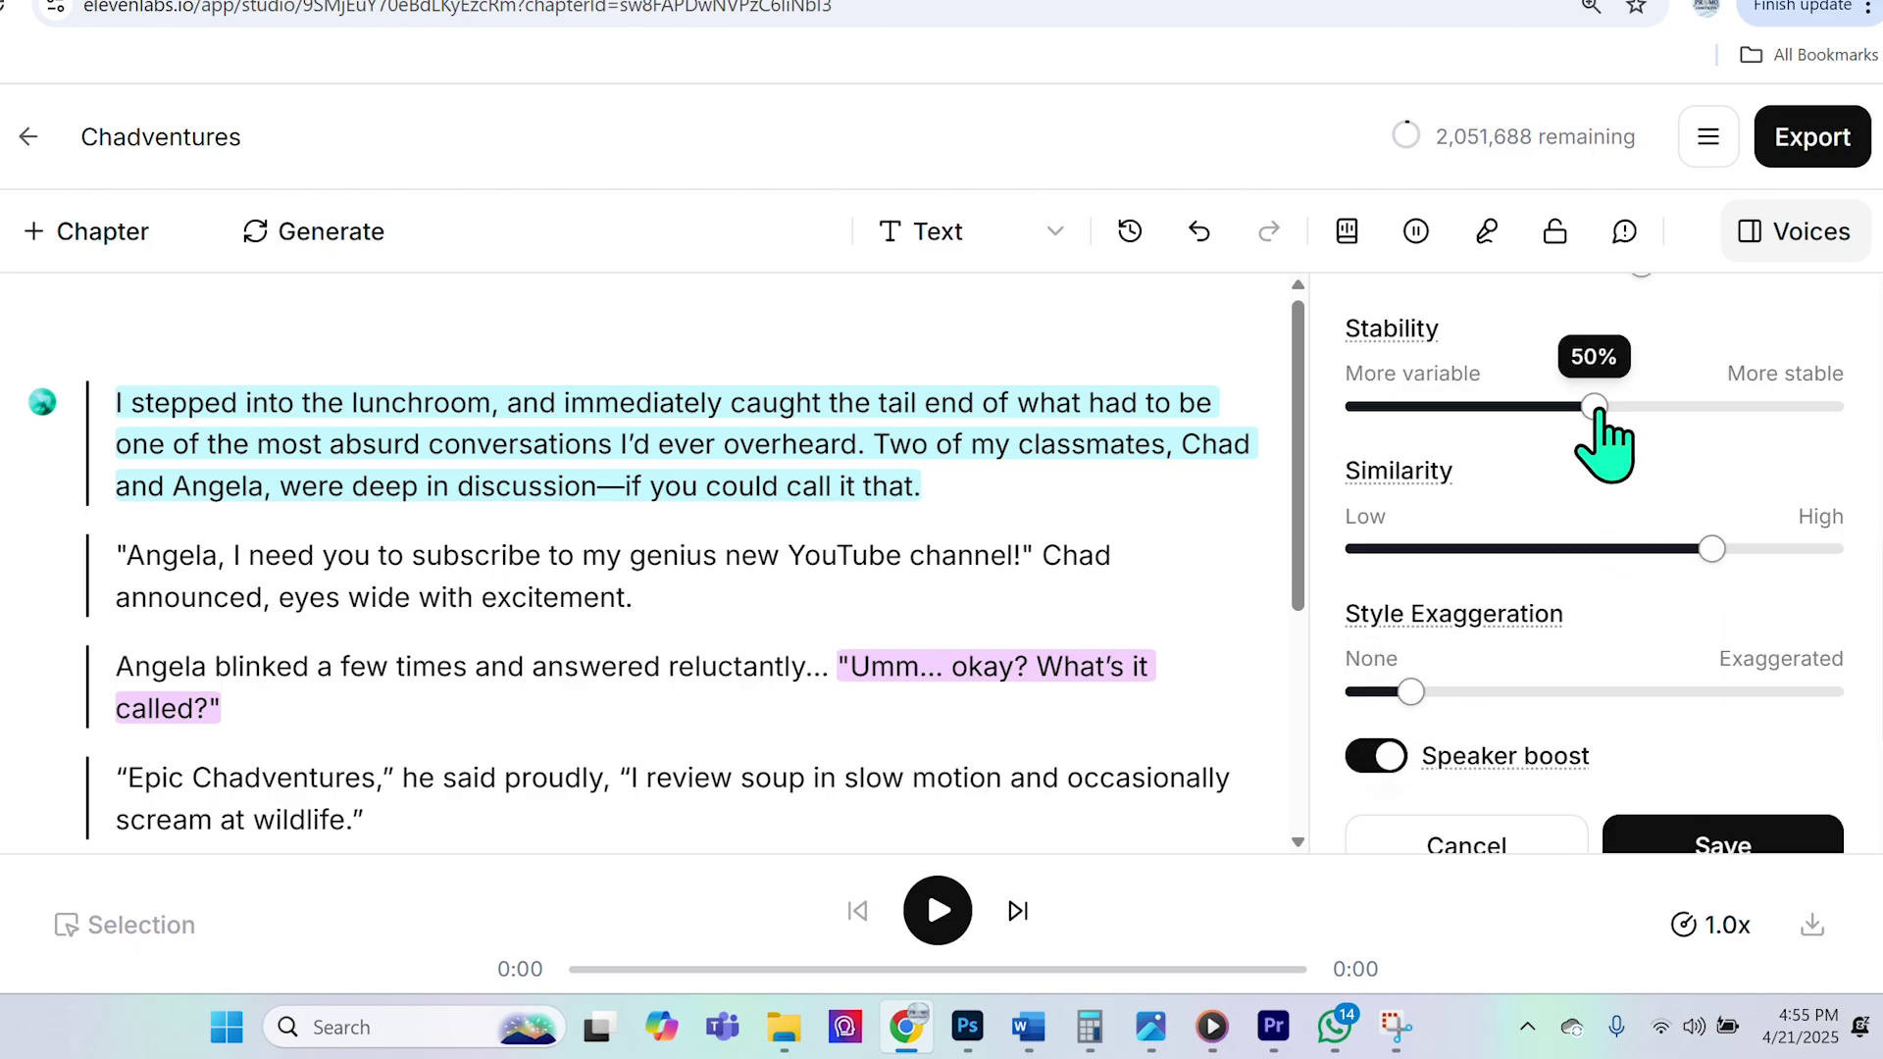
{"action": "left_click_drag", "start_coordinate": [1596, 408], "coordinate": [1523, 410]}
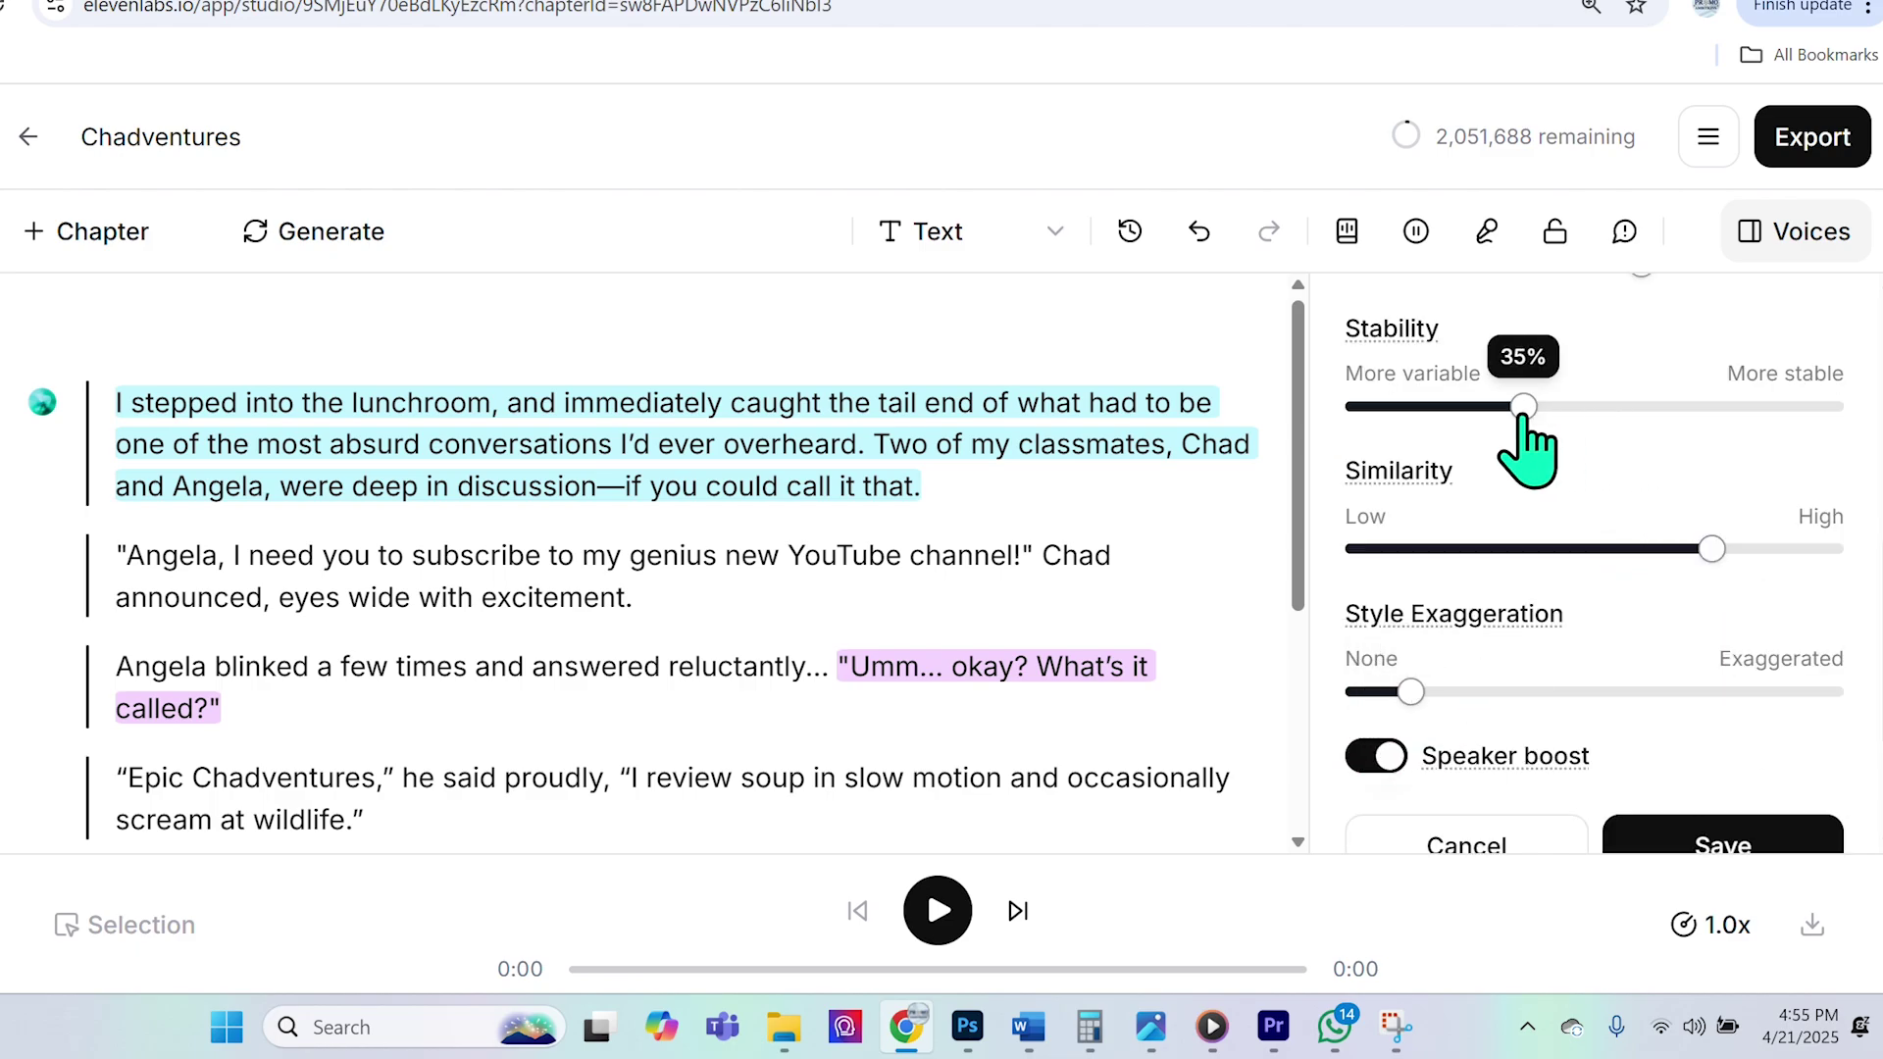
{"action": "left_click", "coordinate": [1824, 840]}
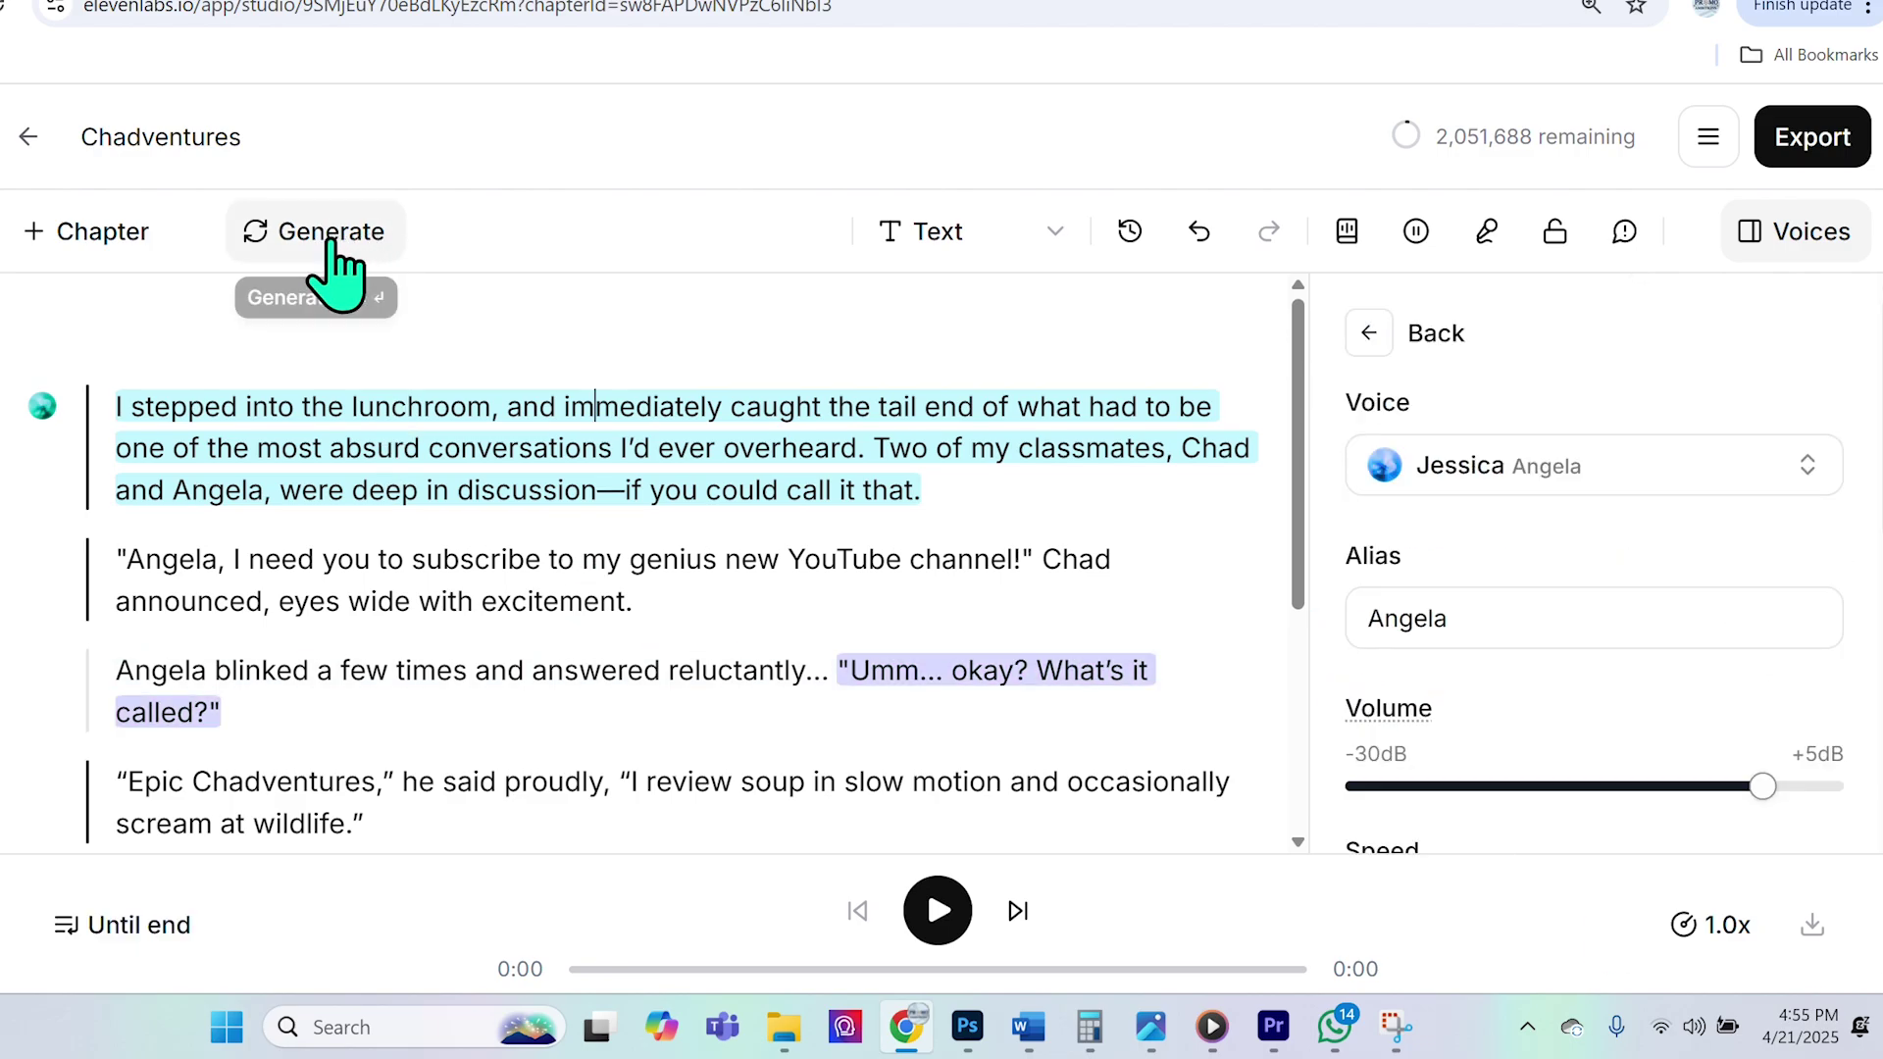
{"action": "left_click", "coordinate": [332, 245]}
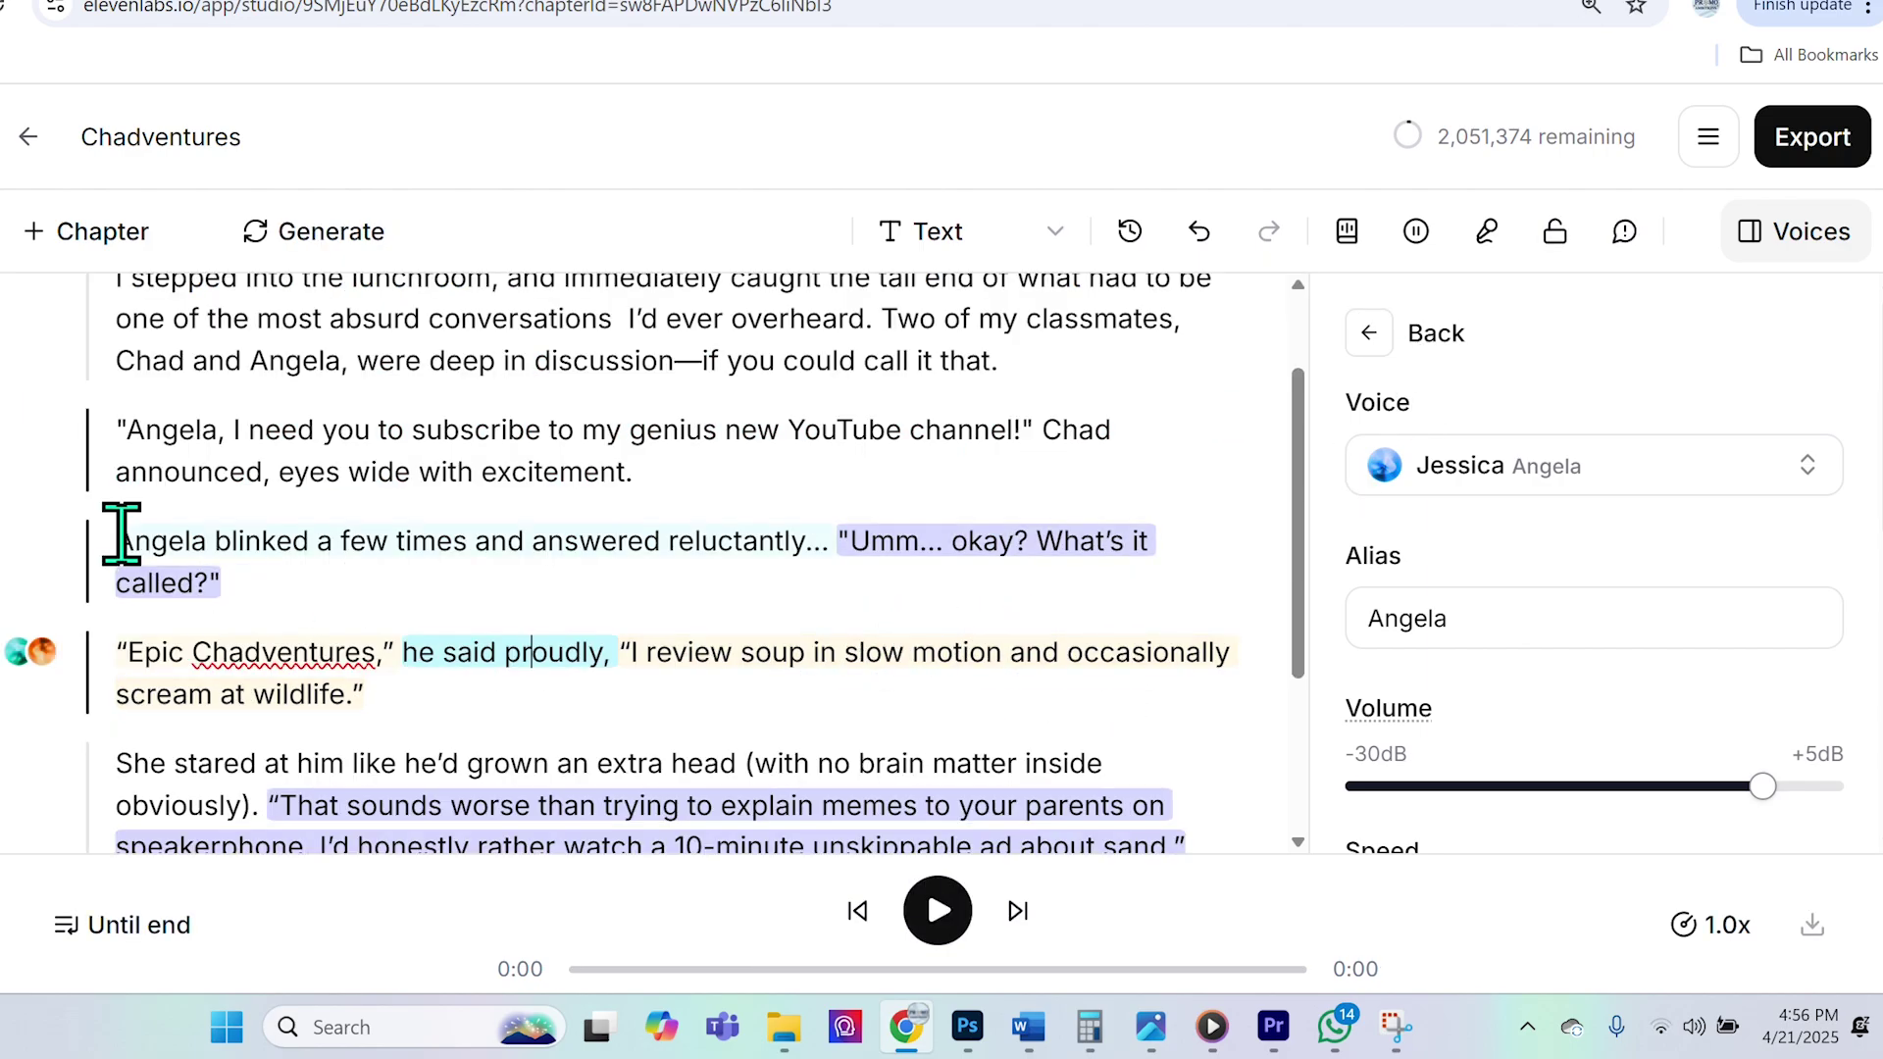
Step: Play Angela's three regenerated paragraphs in the Jessica voice through the chapter's end, then stop
{"action": "left_click_drag", "start_coordinate": [121, 538], "coordinate": [1273, 755]}
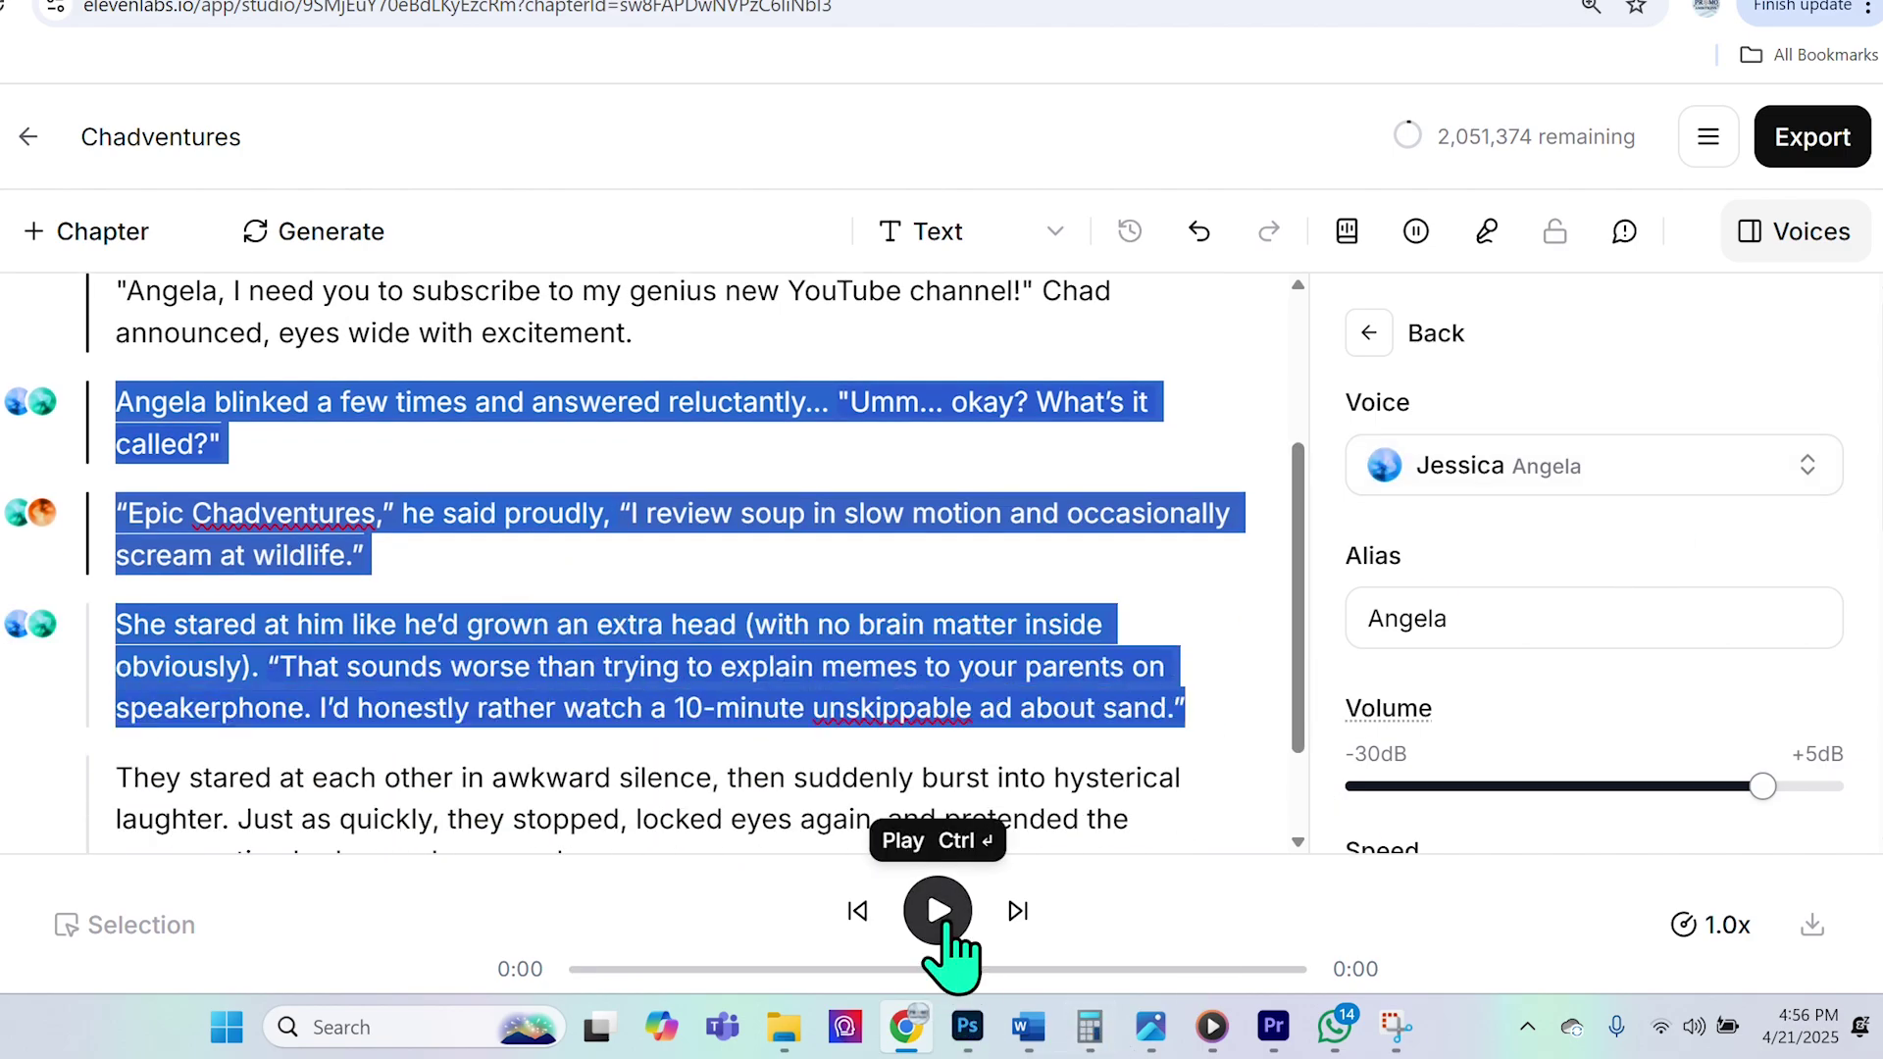
{"action": "left_click", "coordinate": [938, 912]}
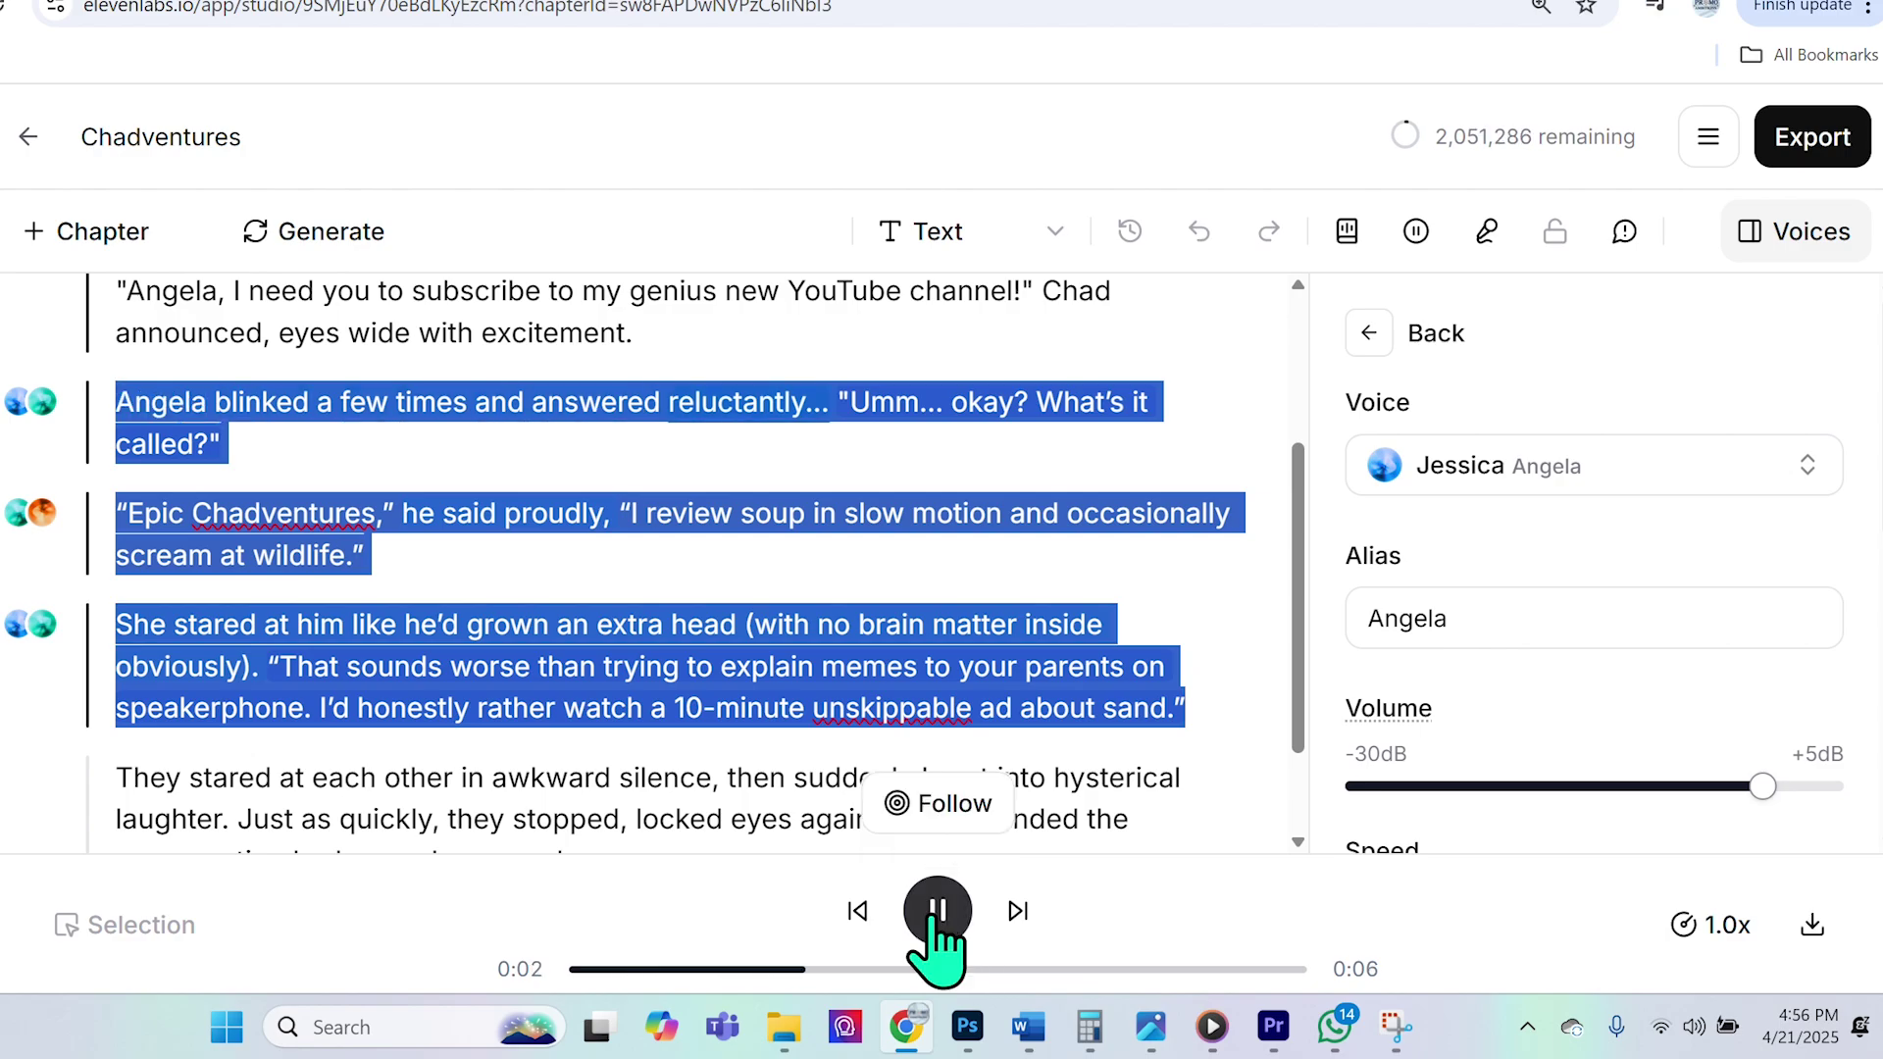
{"action": "left_click", "coordinate": [588, 462]}
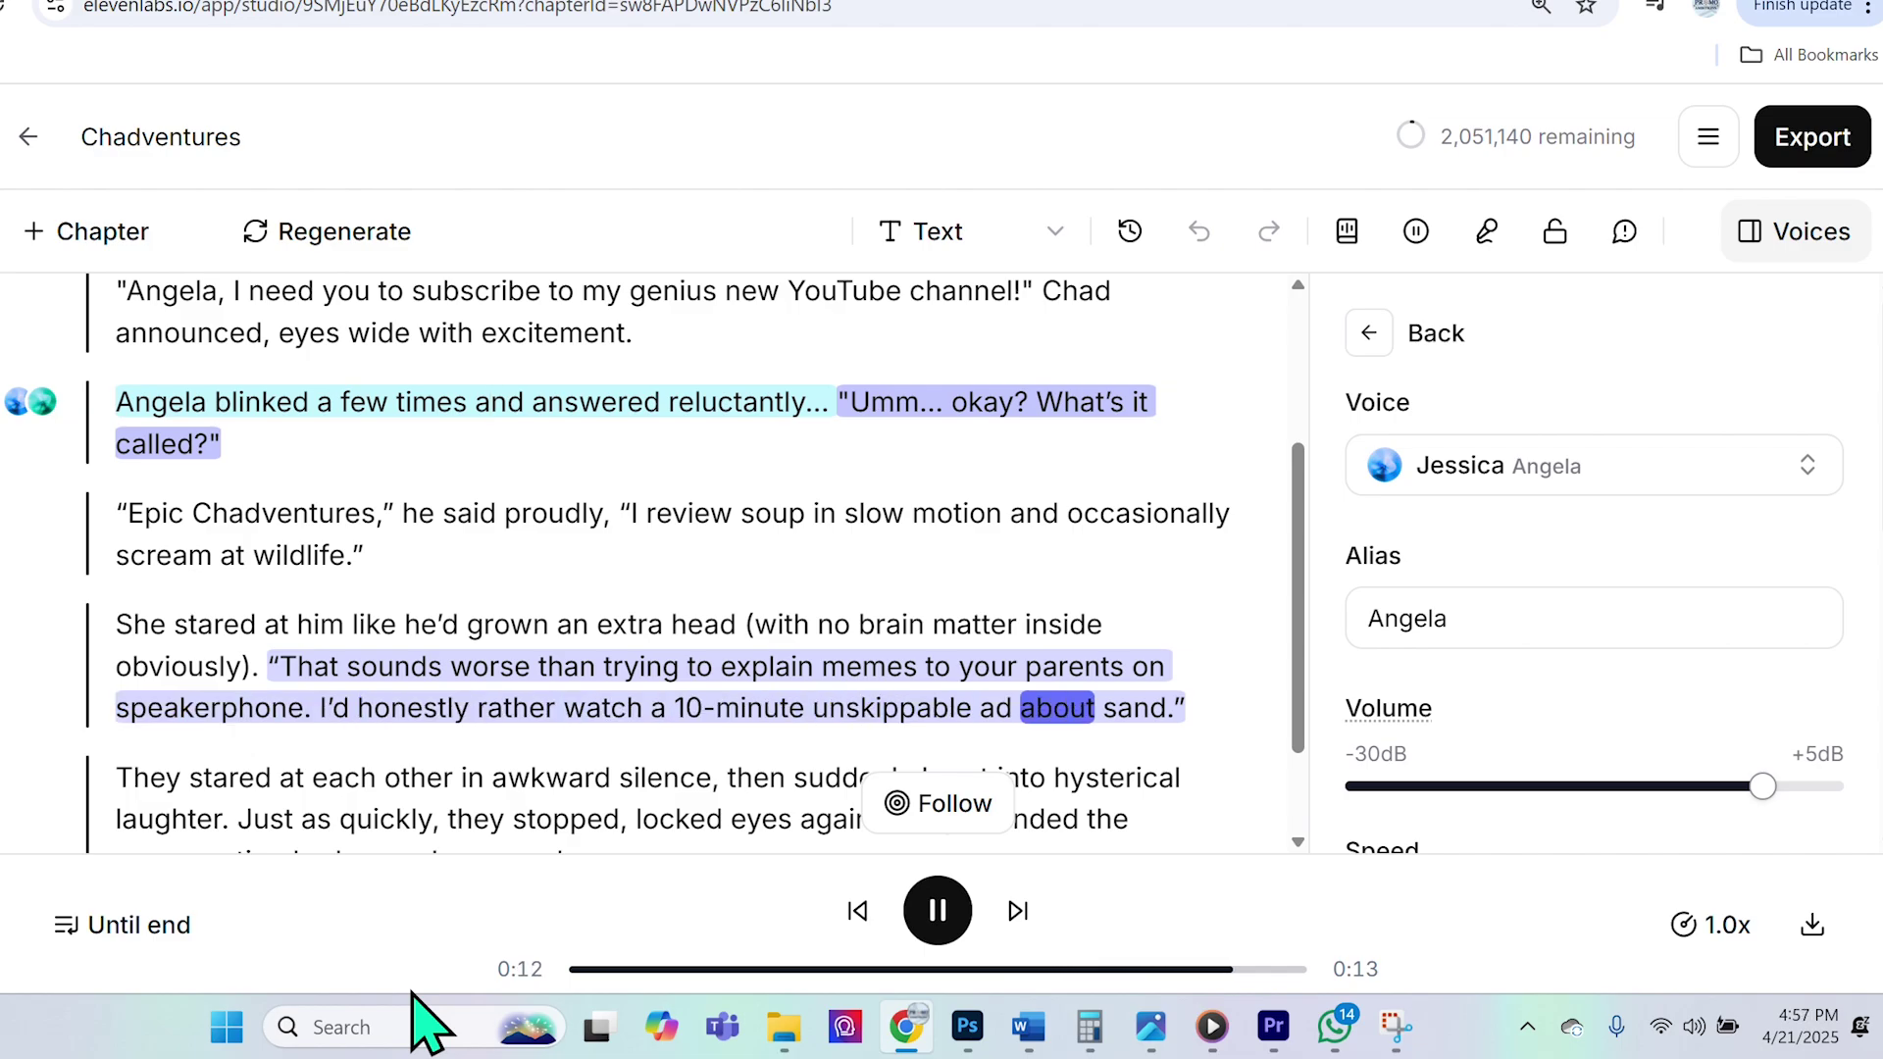
{"action": "scroll", "coordinate": [1314, 598], "scroll_direction": "down", "scroll_amount": 2}
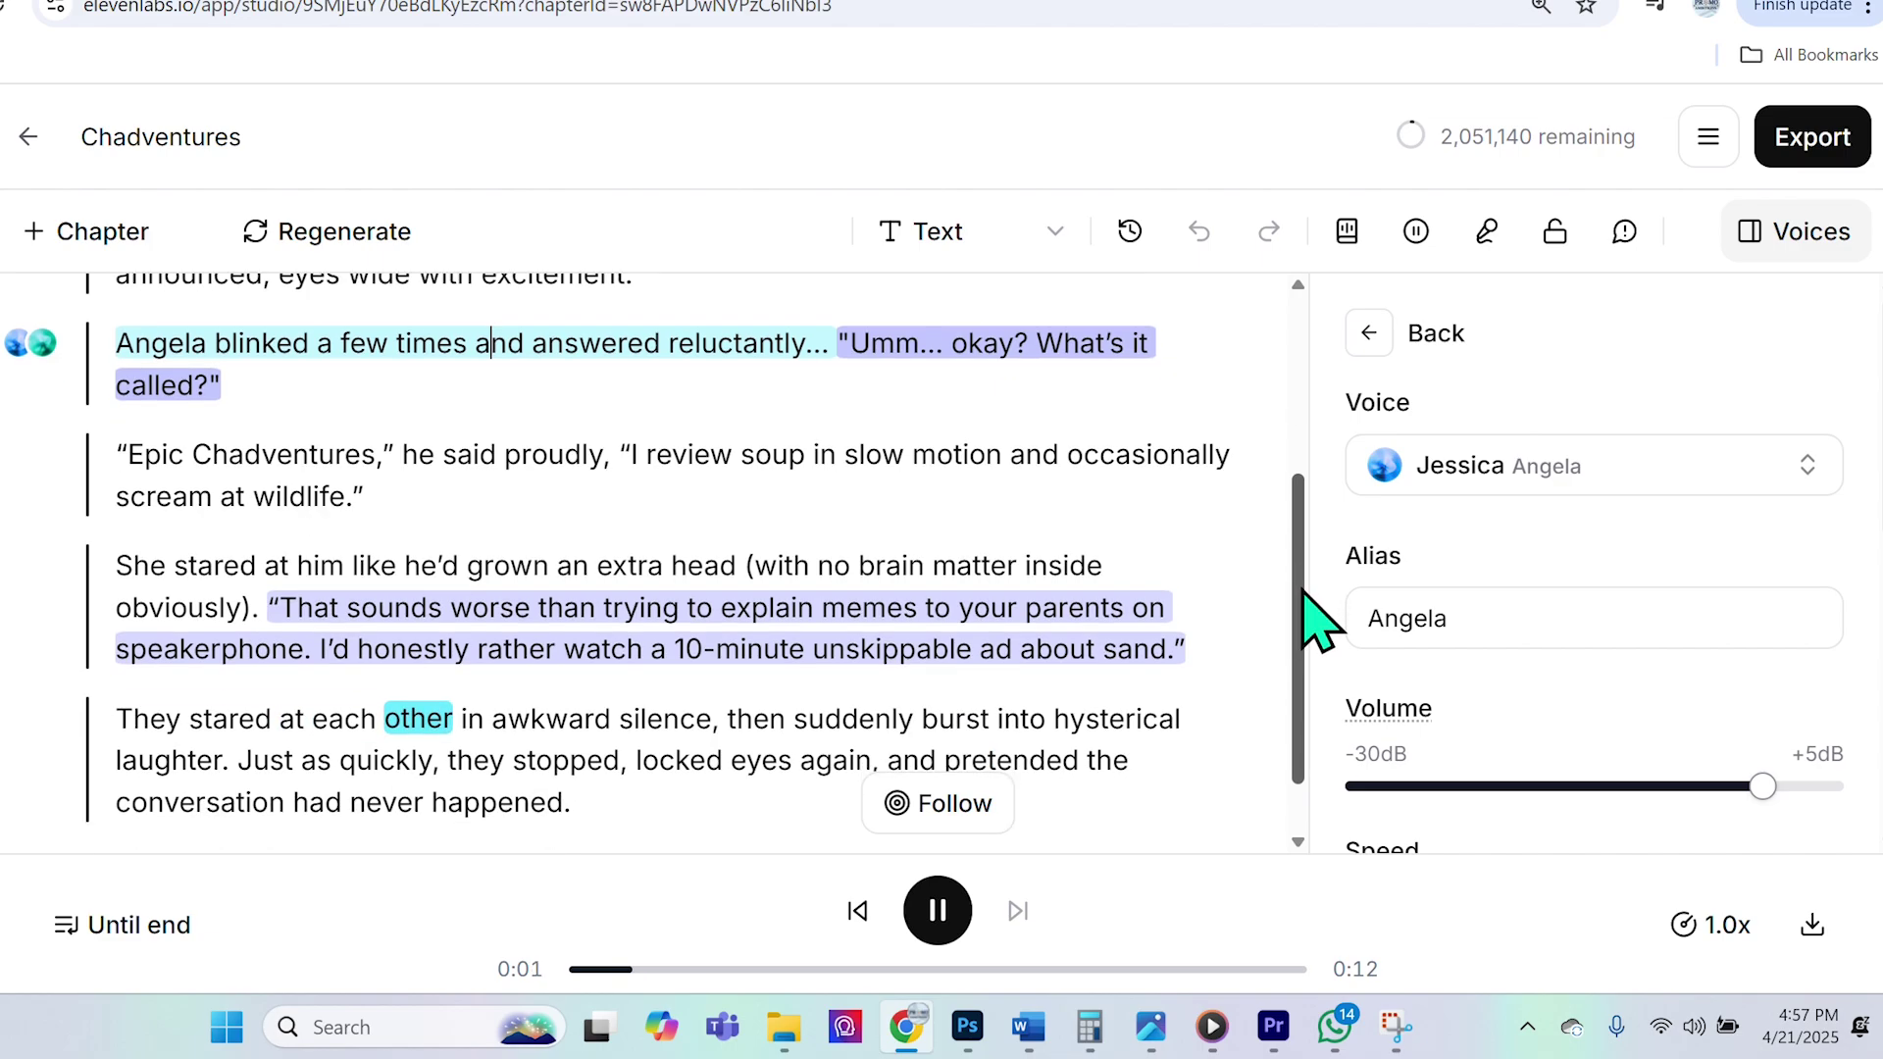
{"action": "left_click", "coordinate": [878, 922]}
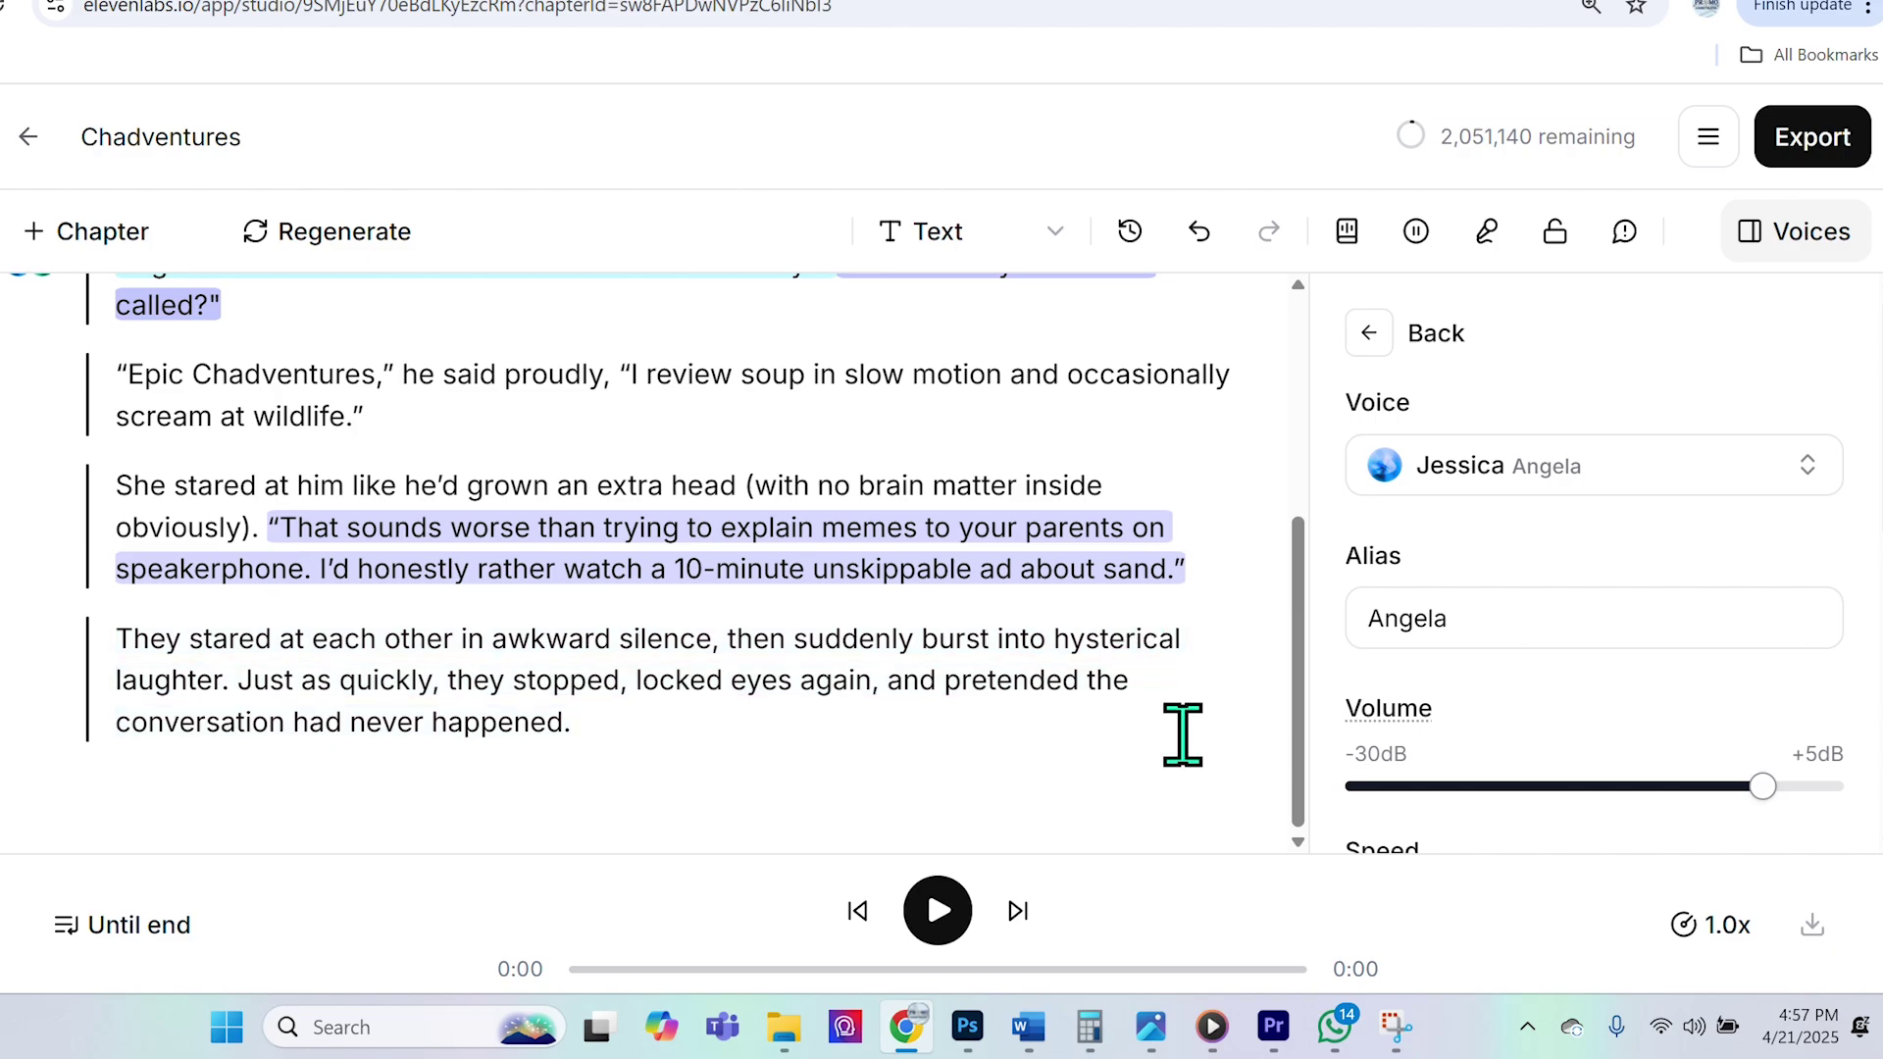
Step: Play the 'She stared at him…' paragraph and pause it at 4 of 13 seconds
{"action": "scroll", "coordinate": [1179, 734], "scroll_direction": "up", "scroll_amount": 3}
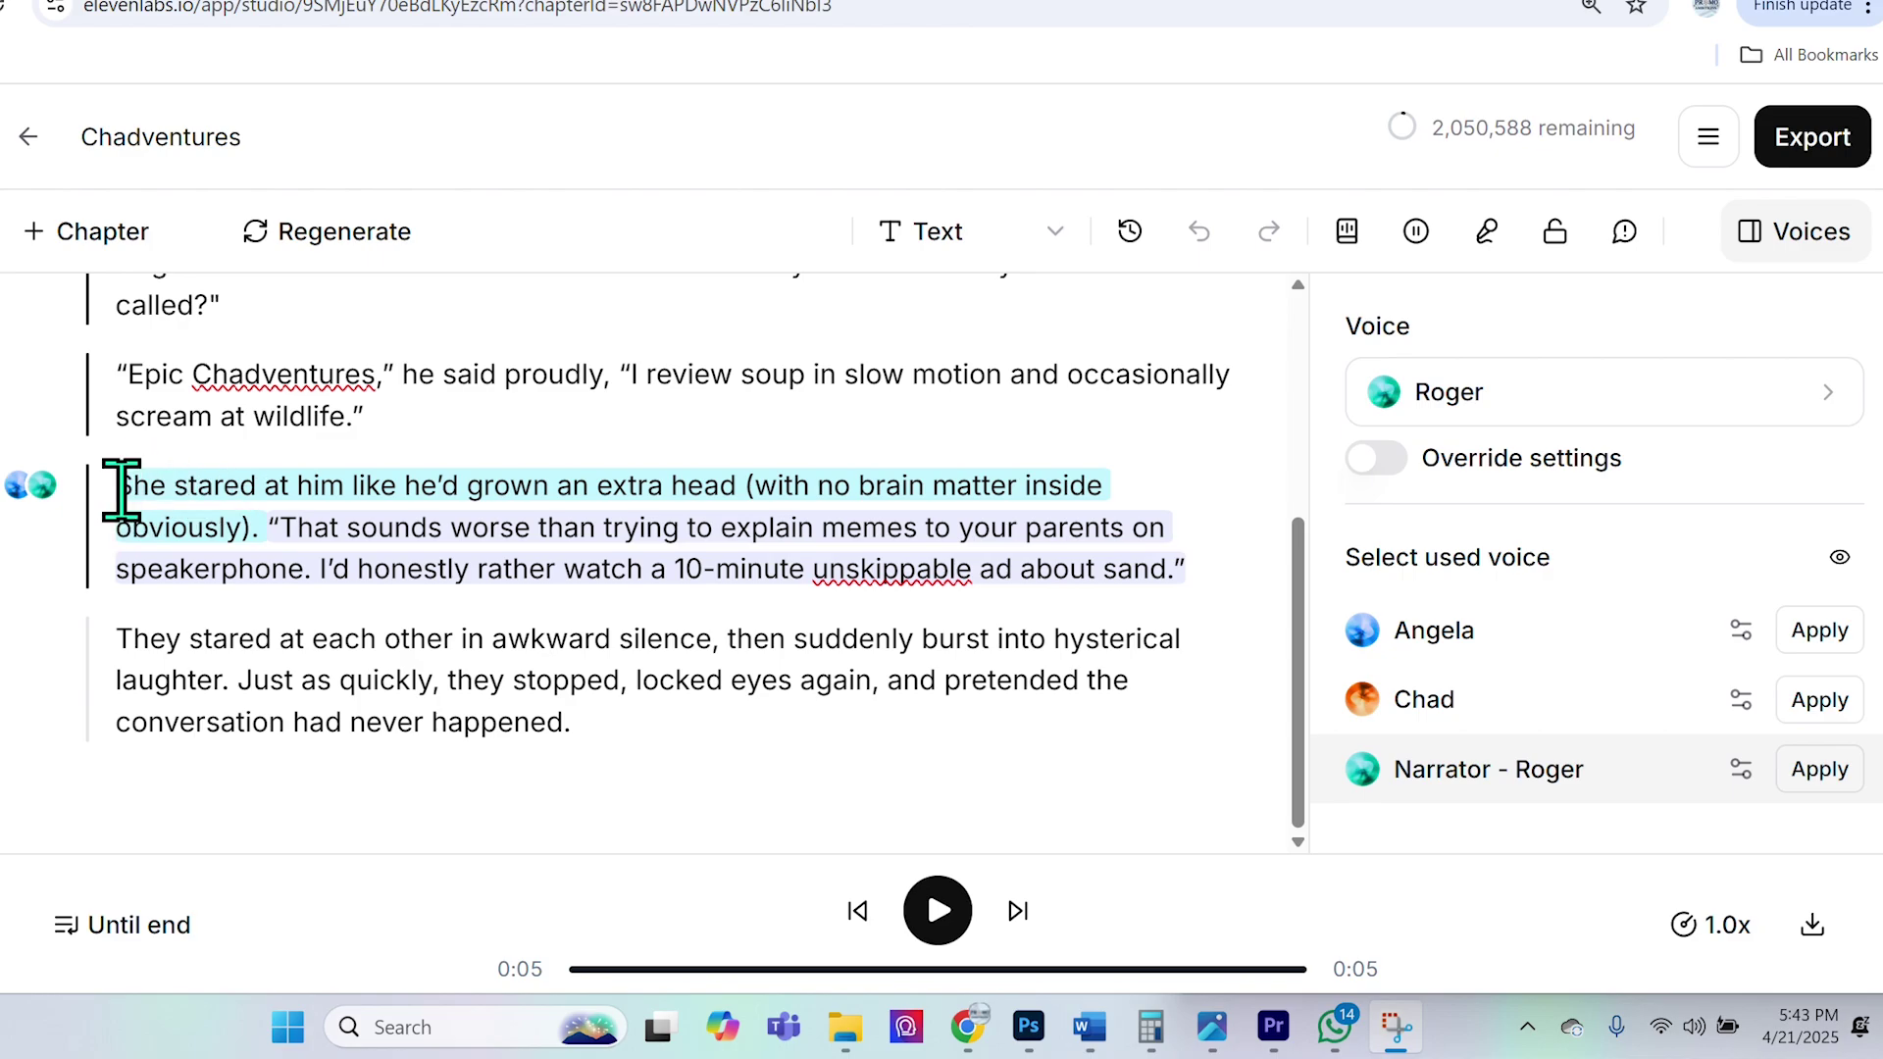
{"action": "left_click_drag", "start_coordinate": [122, 488], "coordinate": [1202, 559]}
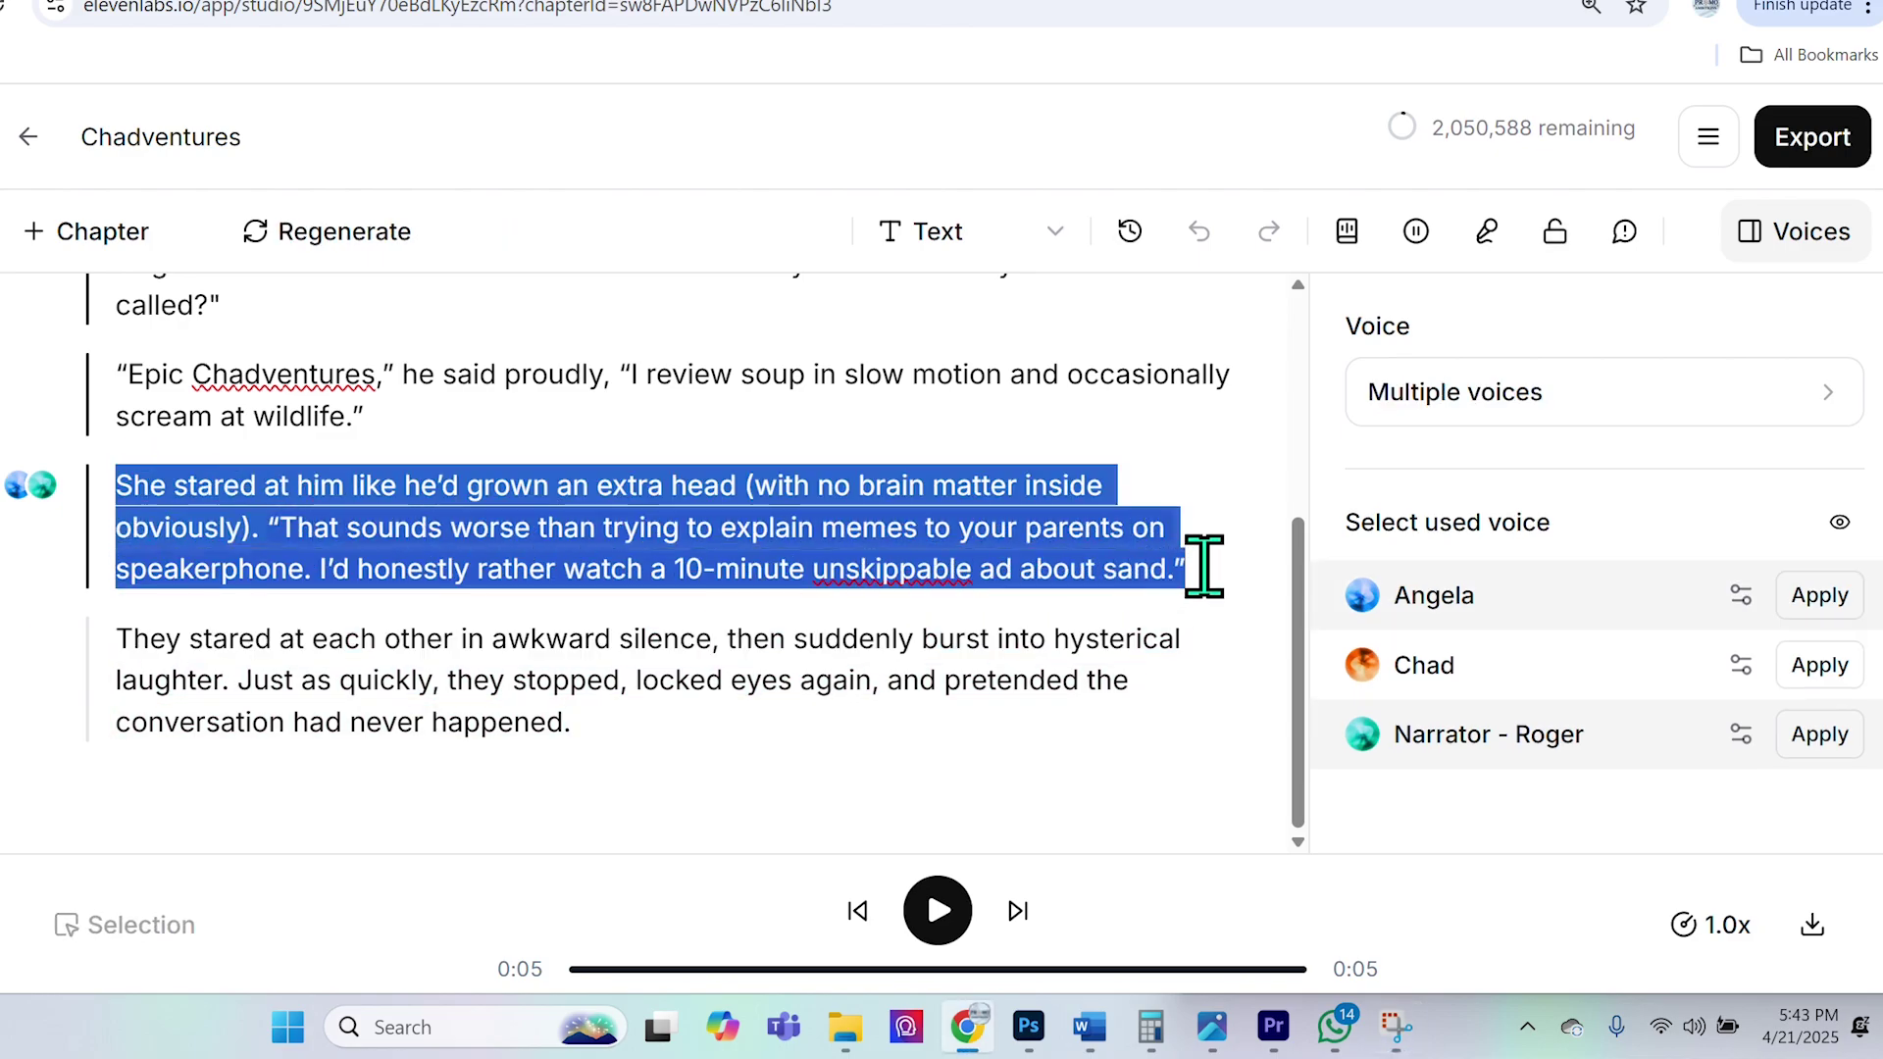
{"action": "left_click", "coordinate": [949, 922]}
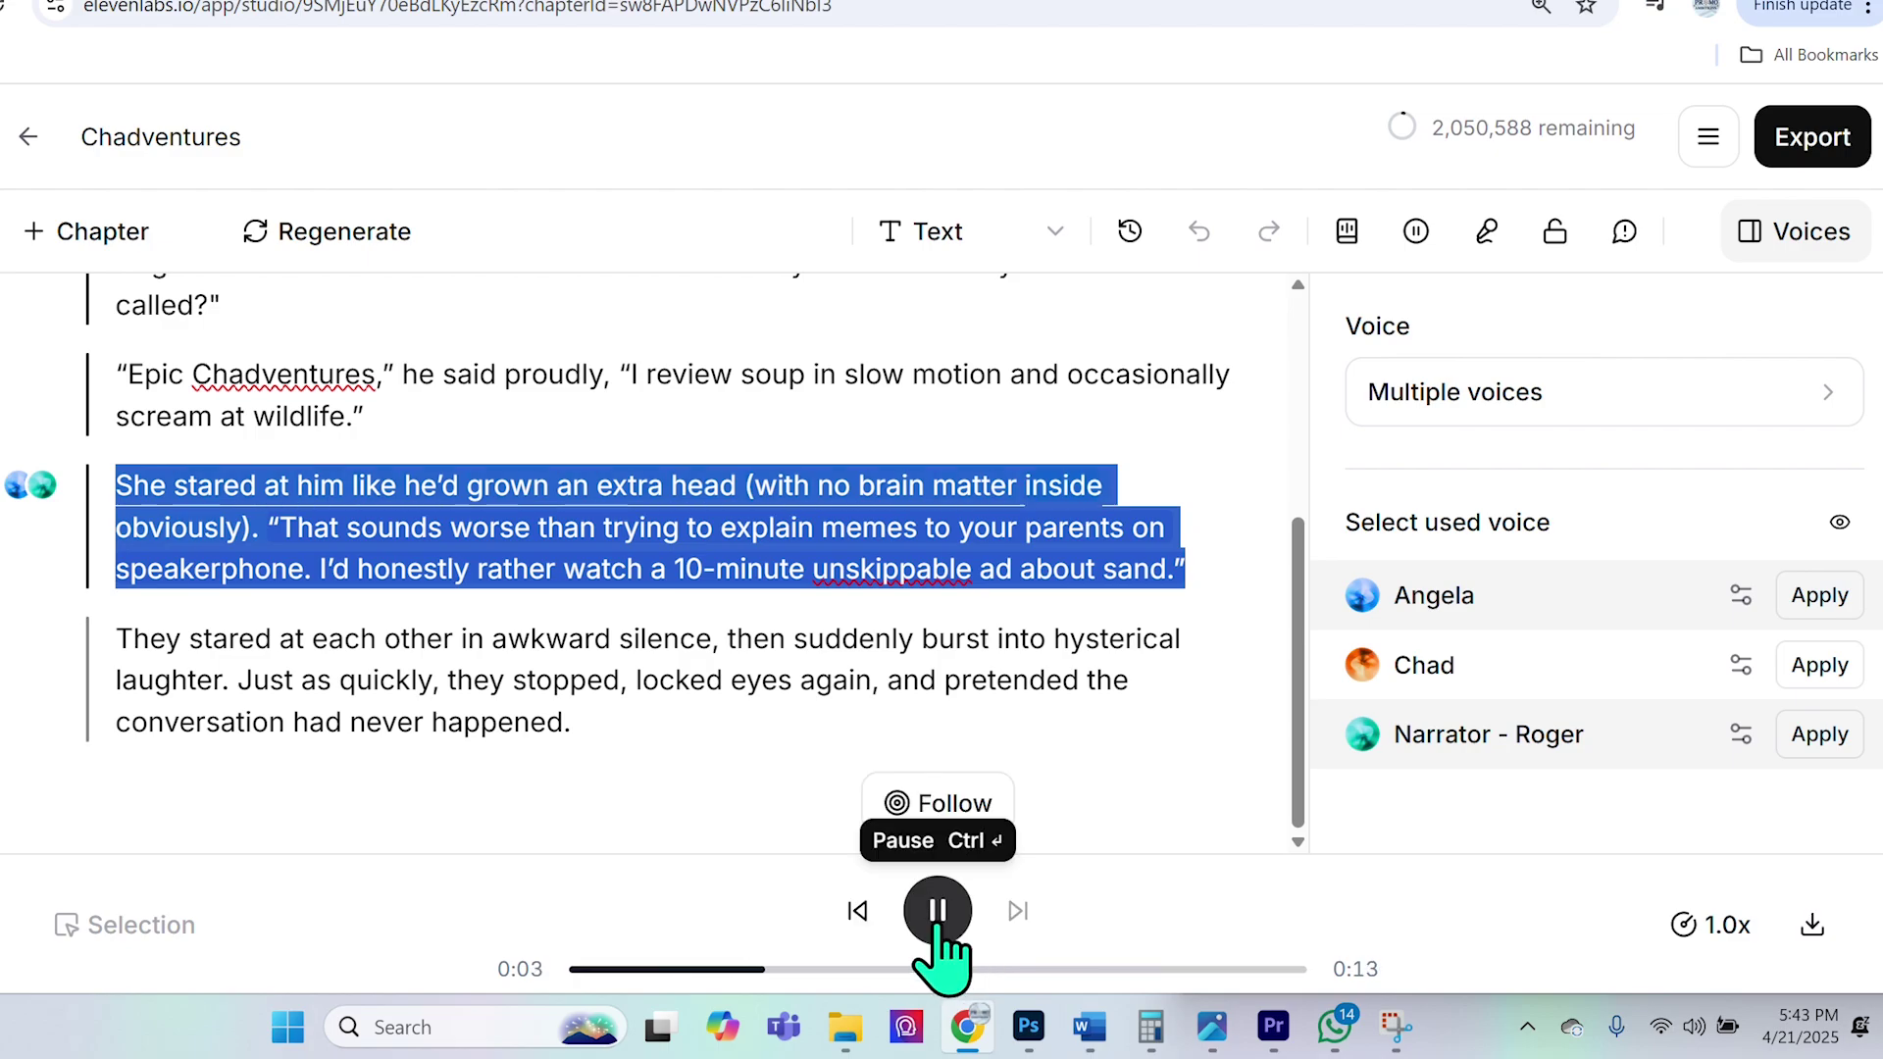
{"action": "left_click", "coordinate": [938, 914]}
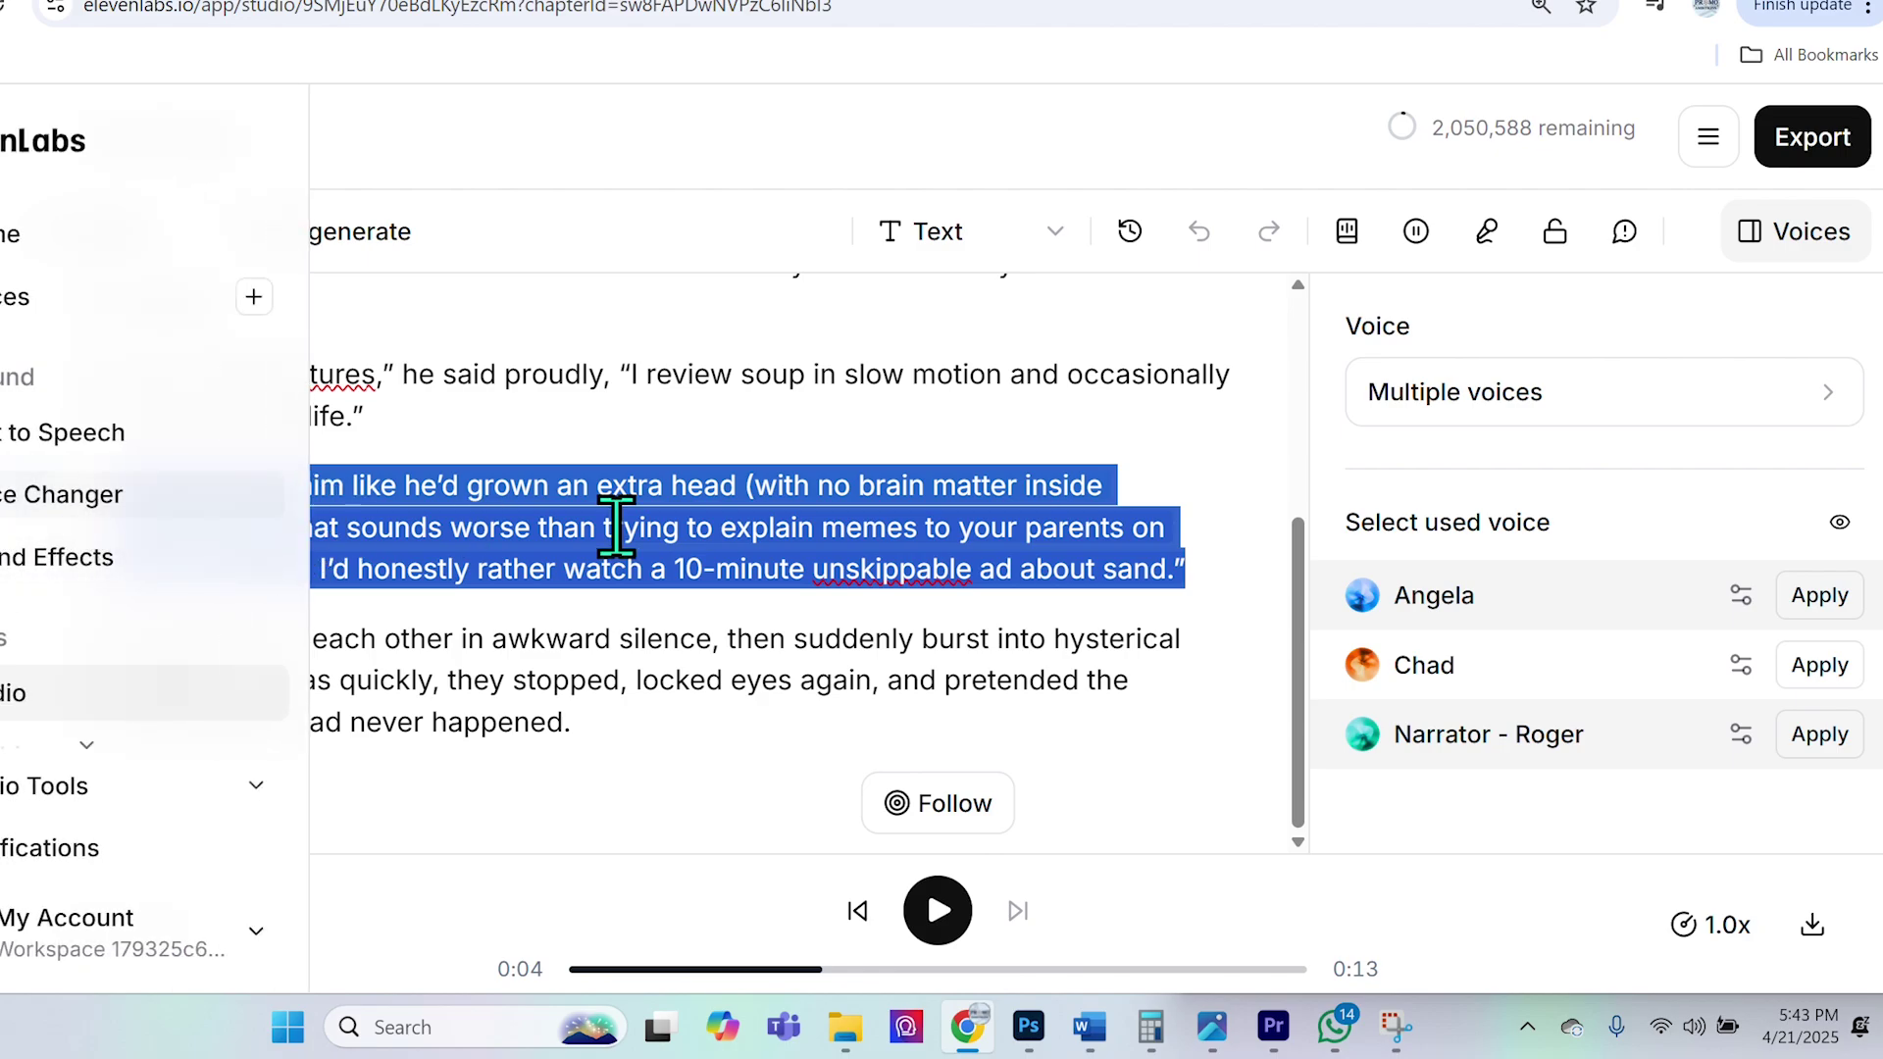
{"action": "left_click", "coordinate": [788, 556]}
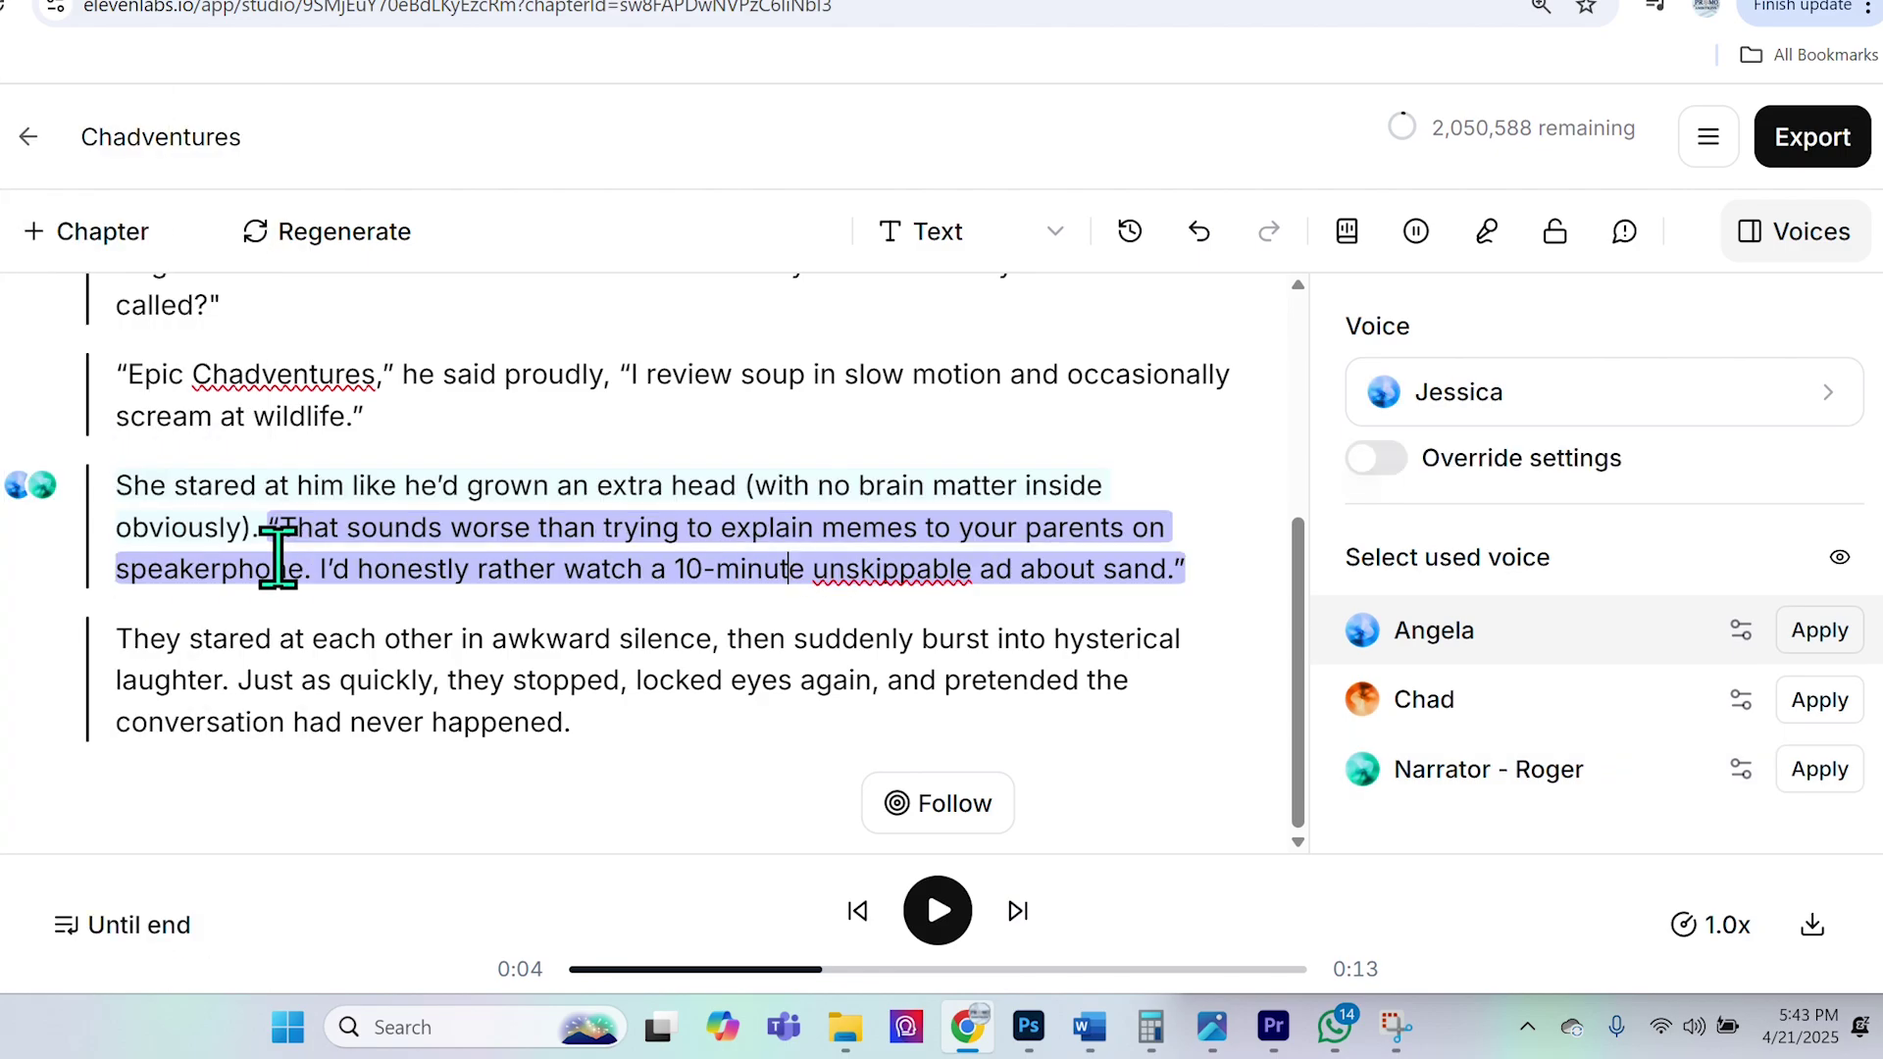
Step: Lock the 'She stared at him…' paragraph, unlocking and relocking it once along the way
{"action": "left_click", "coordinate": [140, 508]}
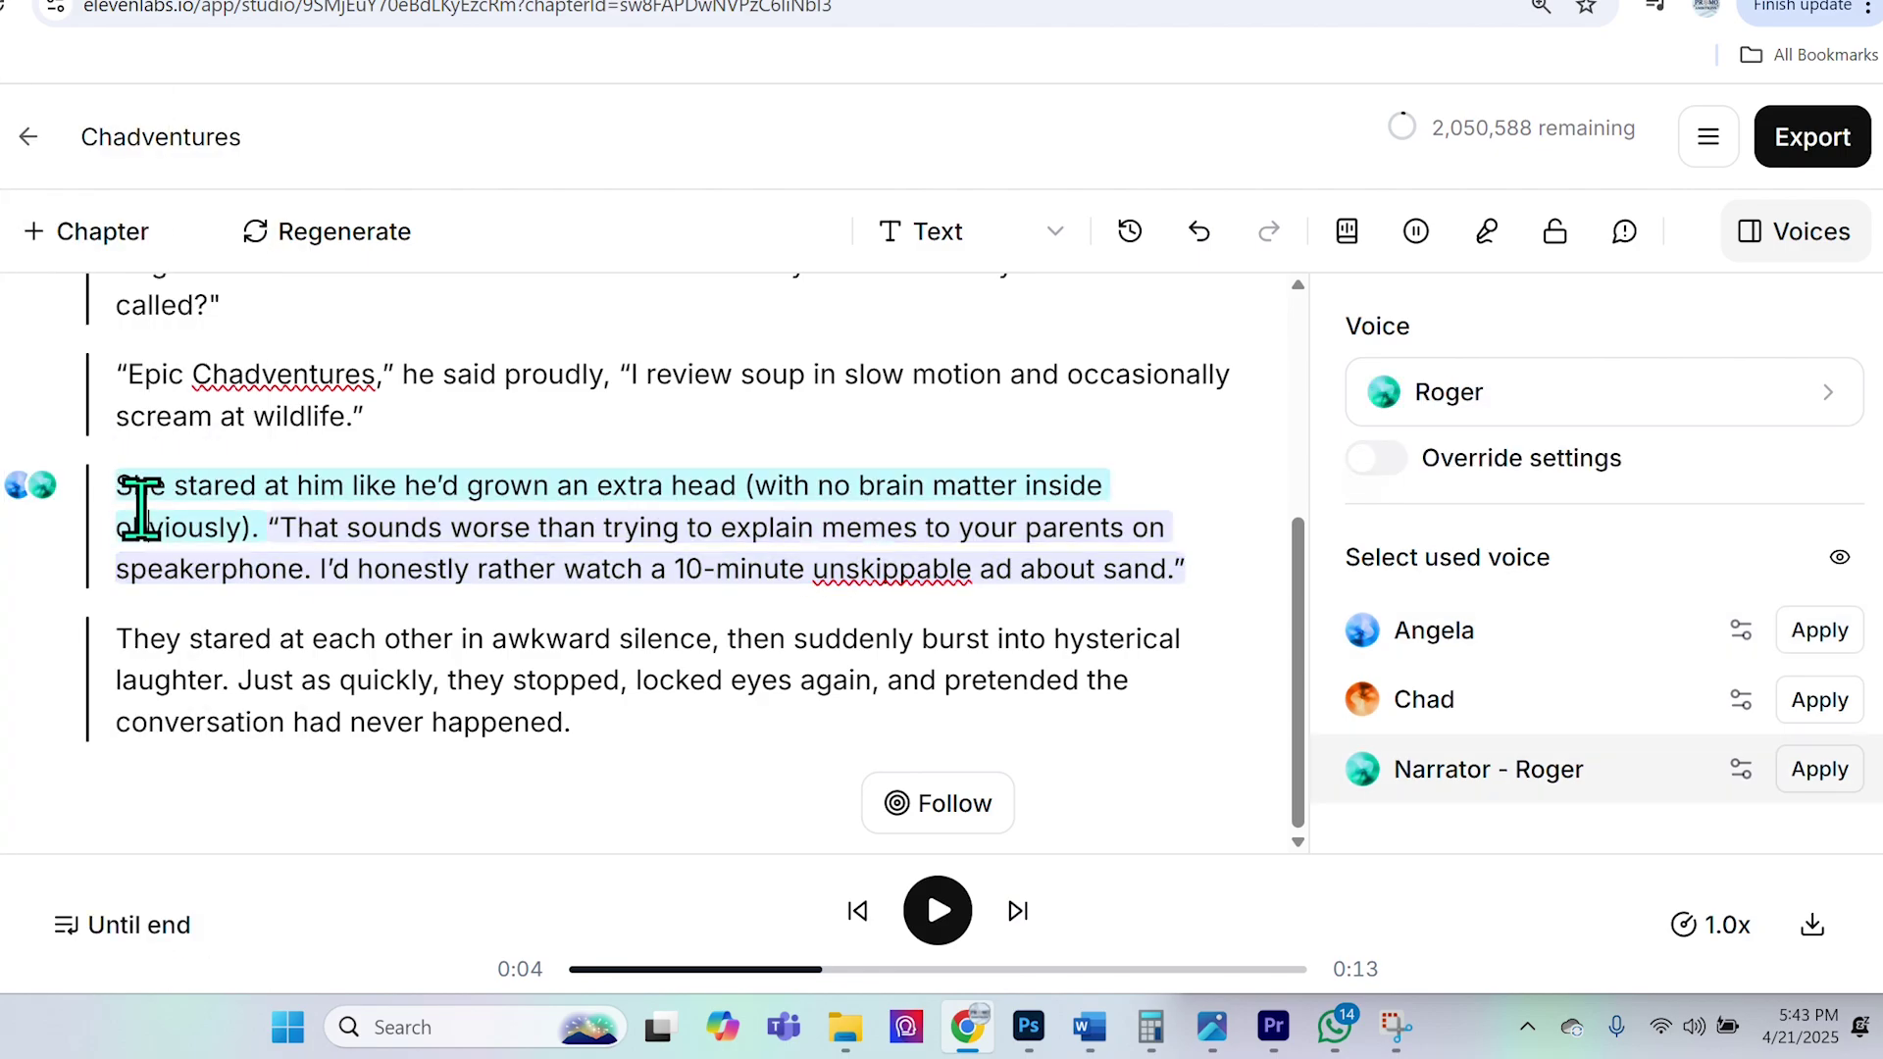
{"action": "left_click", "coordinate": [1555, 236]}
{"action": "mouse_move", "coordinate": [108, 500]}
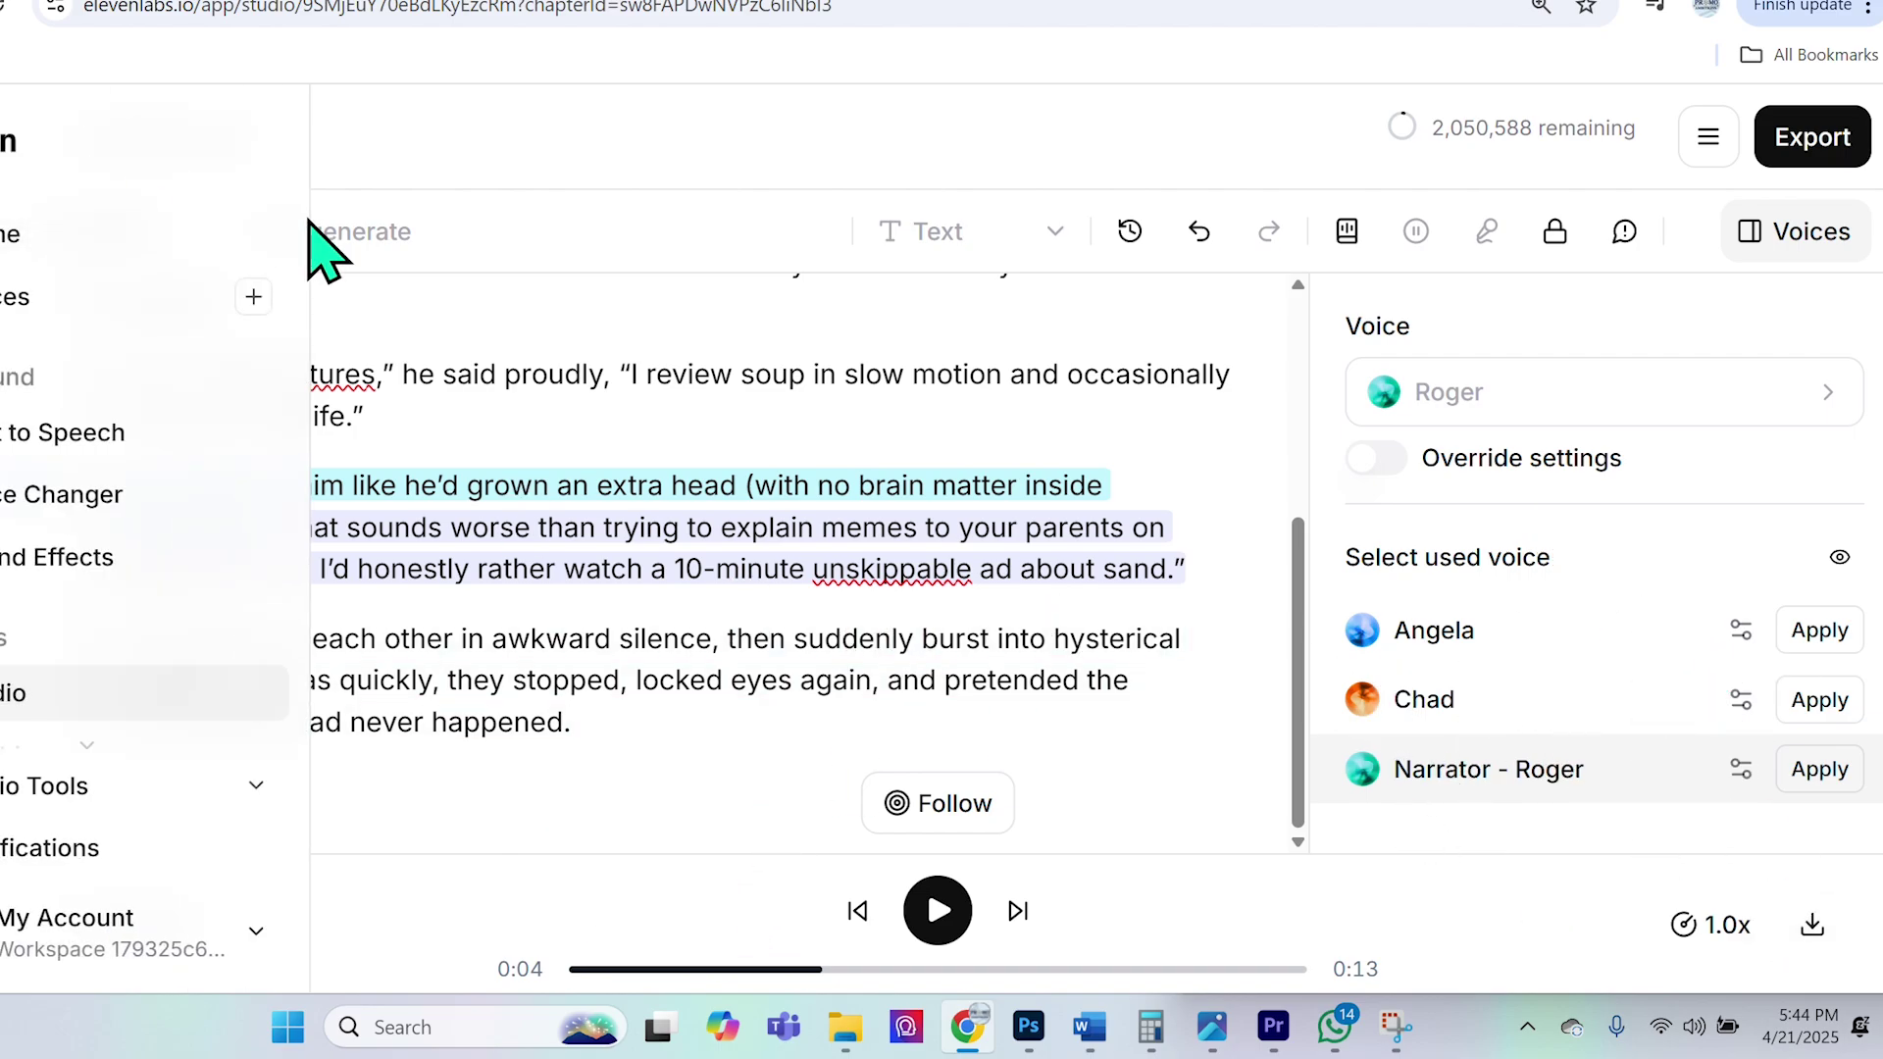
{"action": "left_click", "coordinate": [188, 528]}
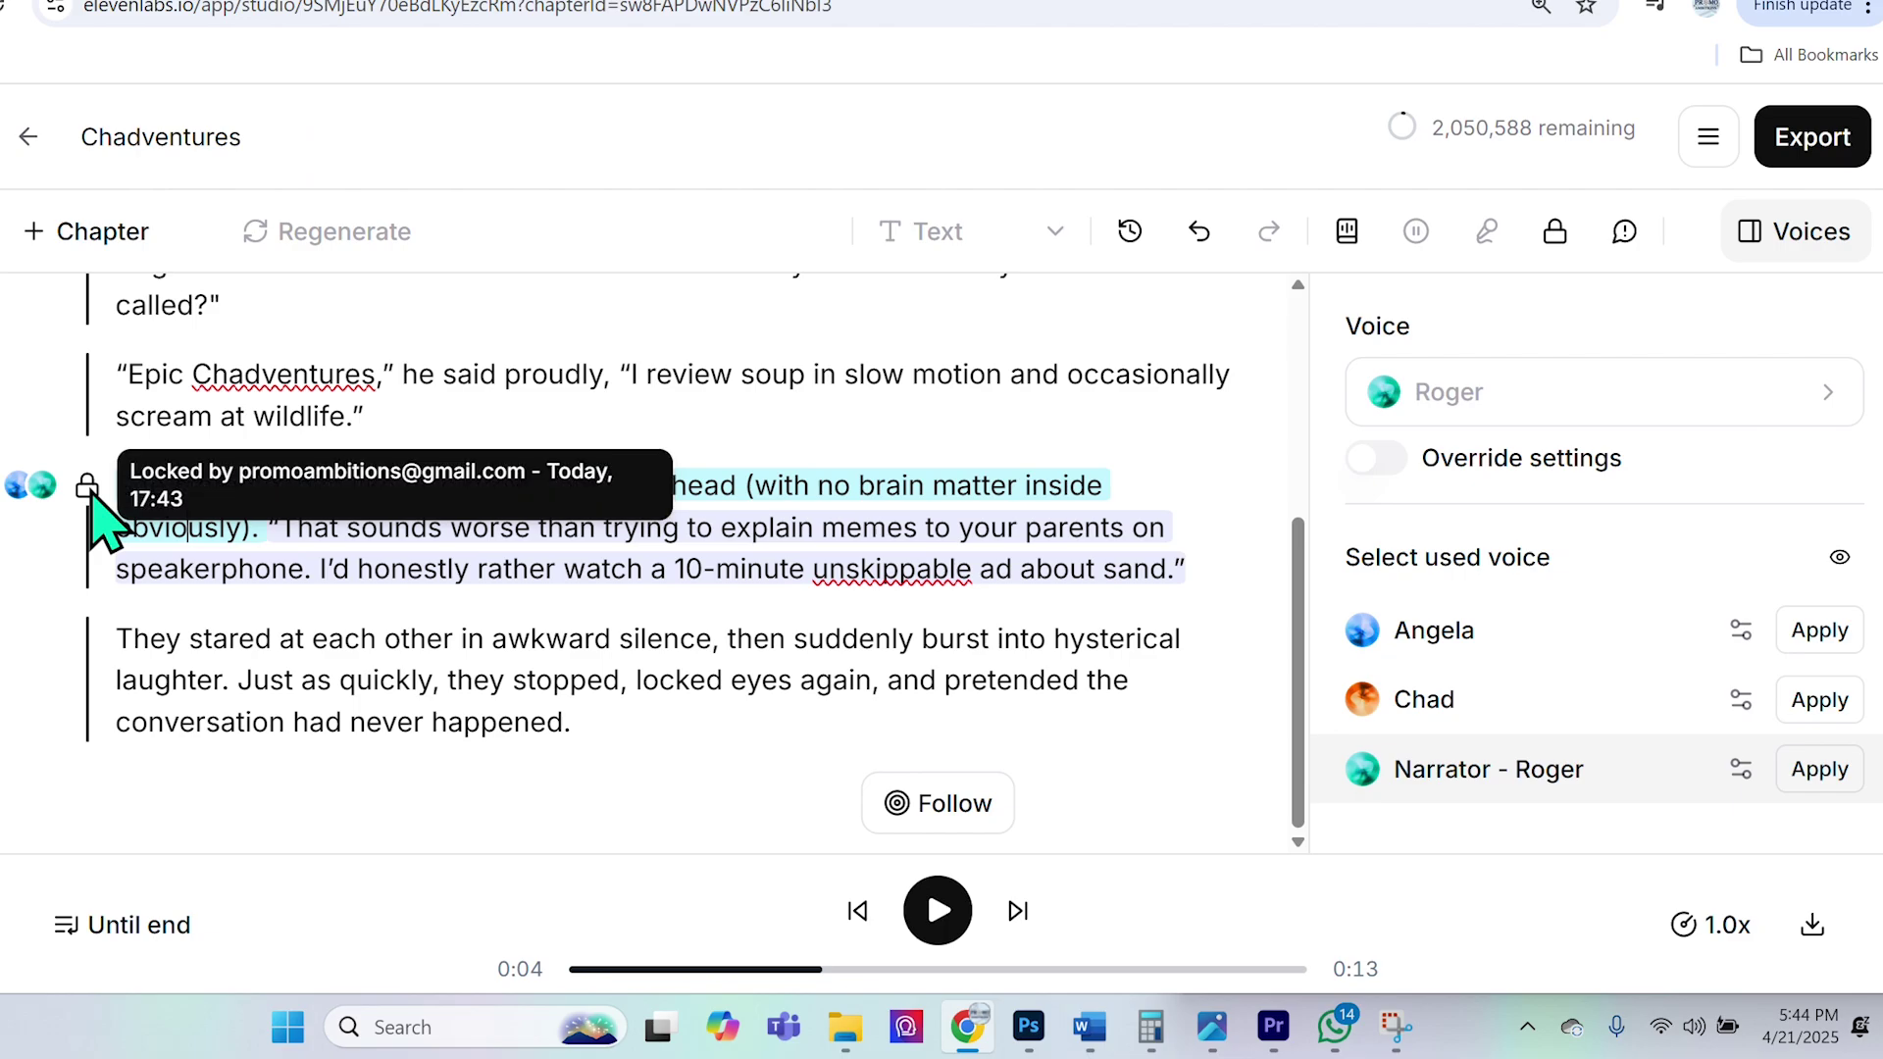
{"action": "left_click_drag", "start_coordinate": [117, 482], "coordinate": [1210, 588]}
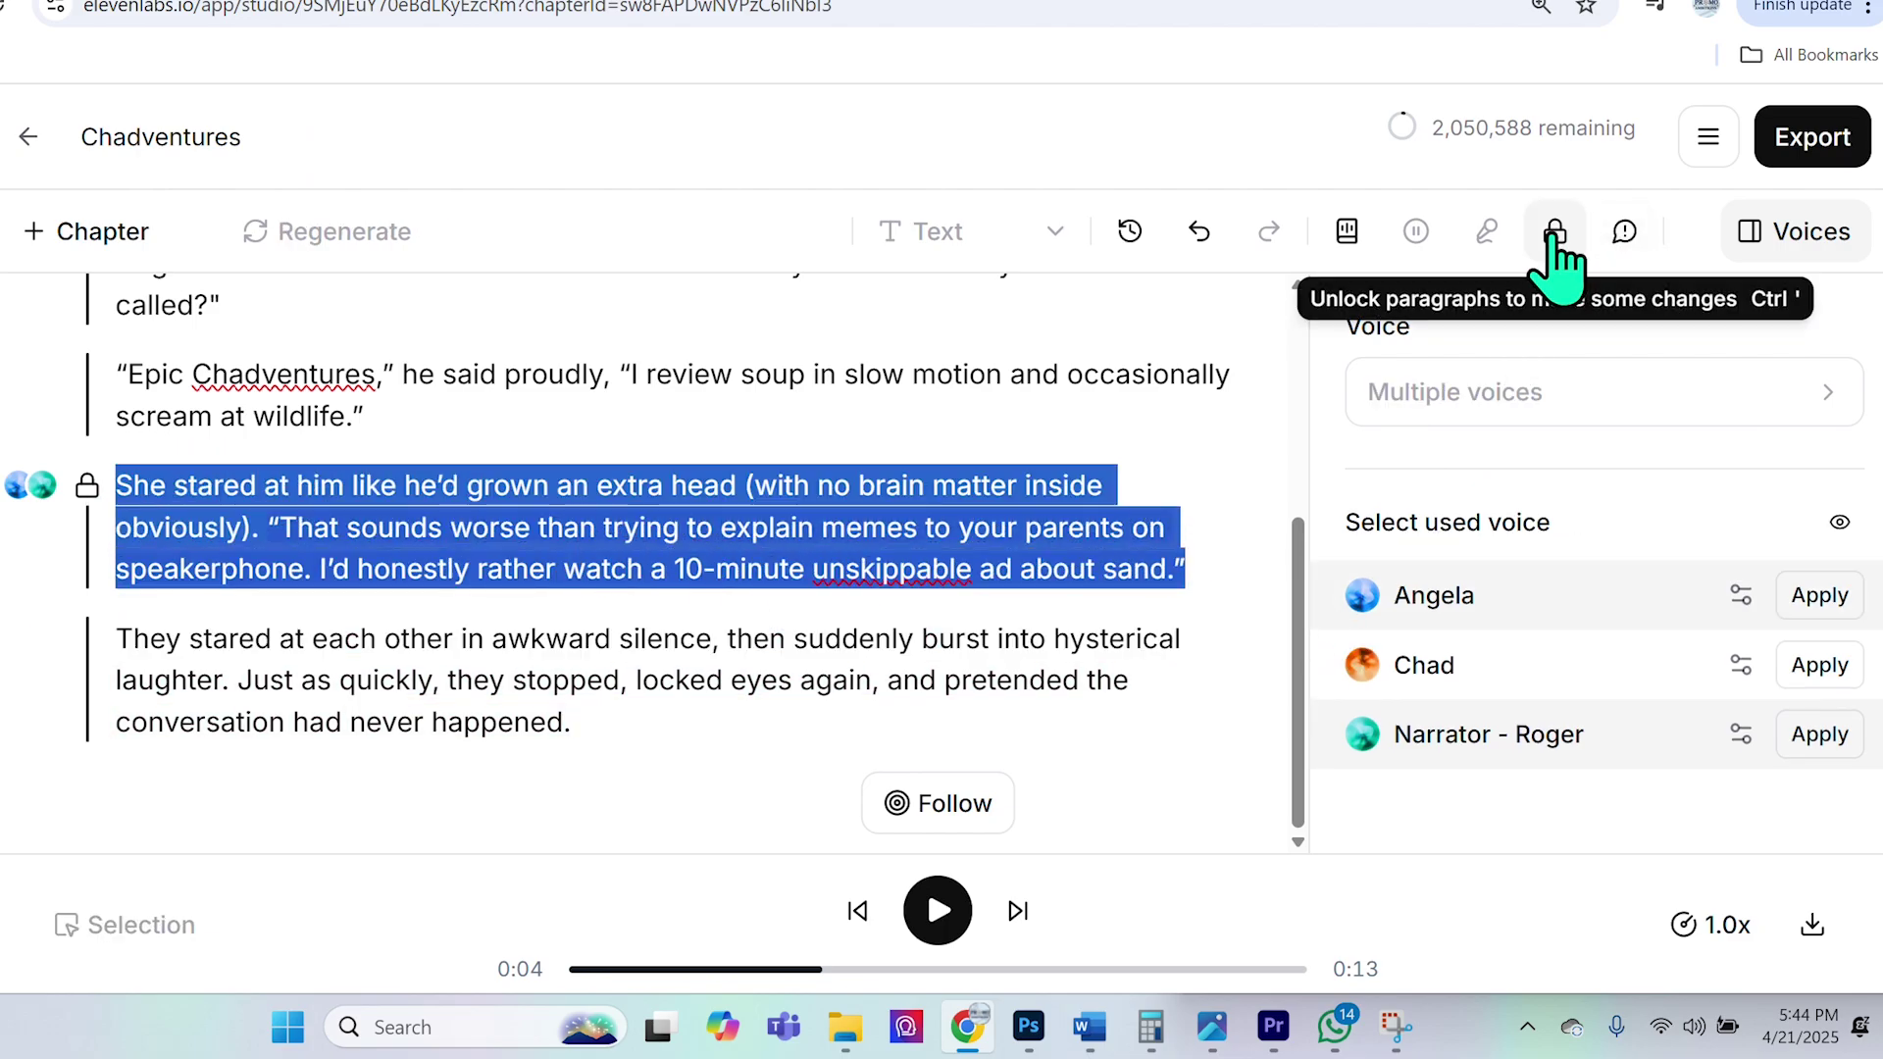
{"action": "left_click", "coordinate": [1555, 236]}
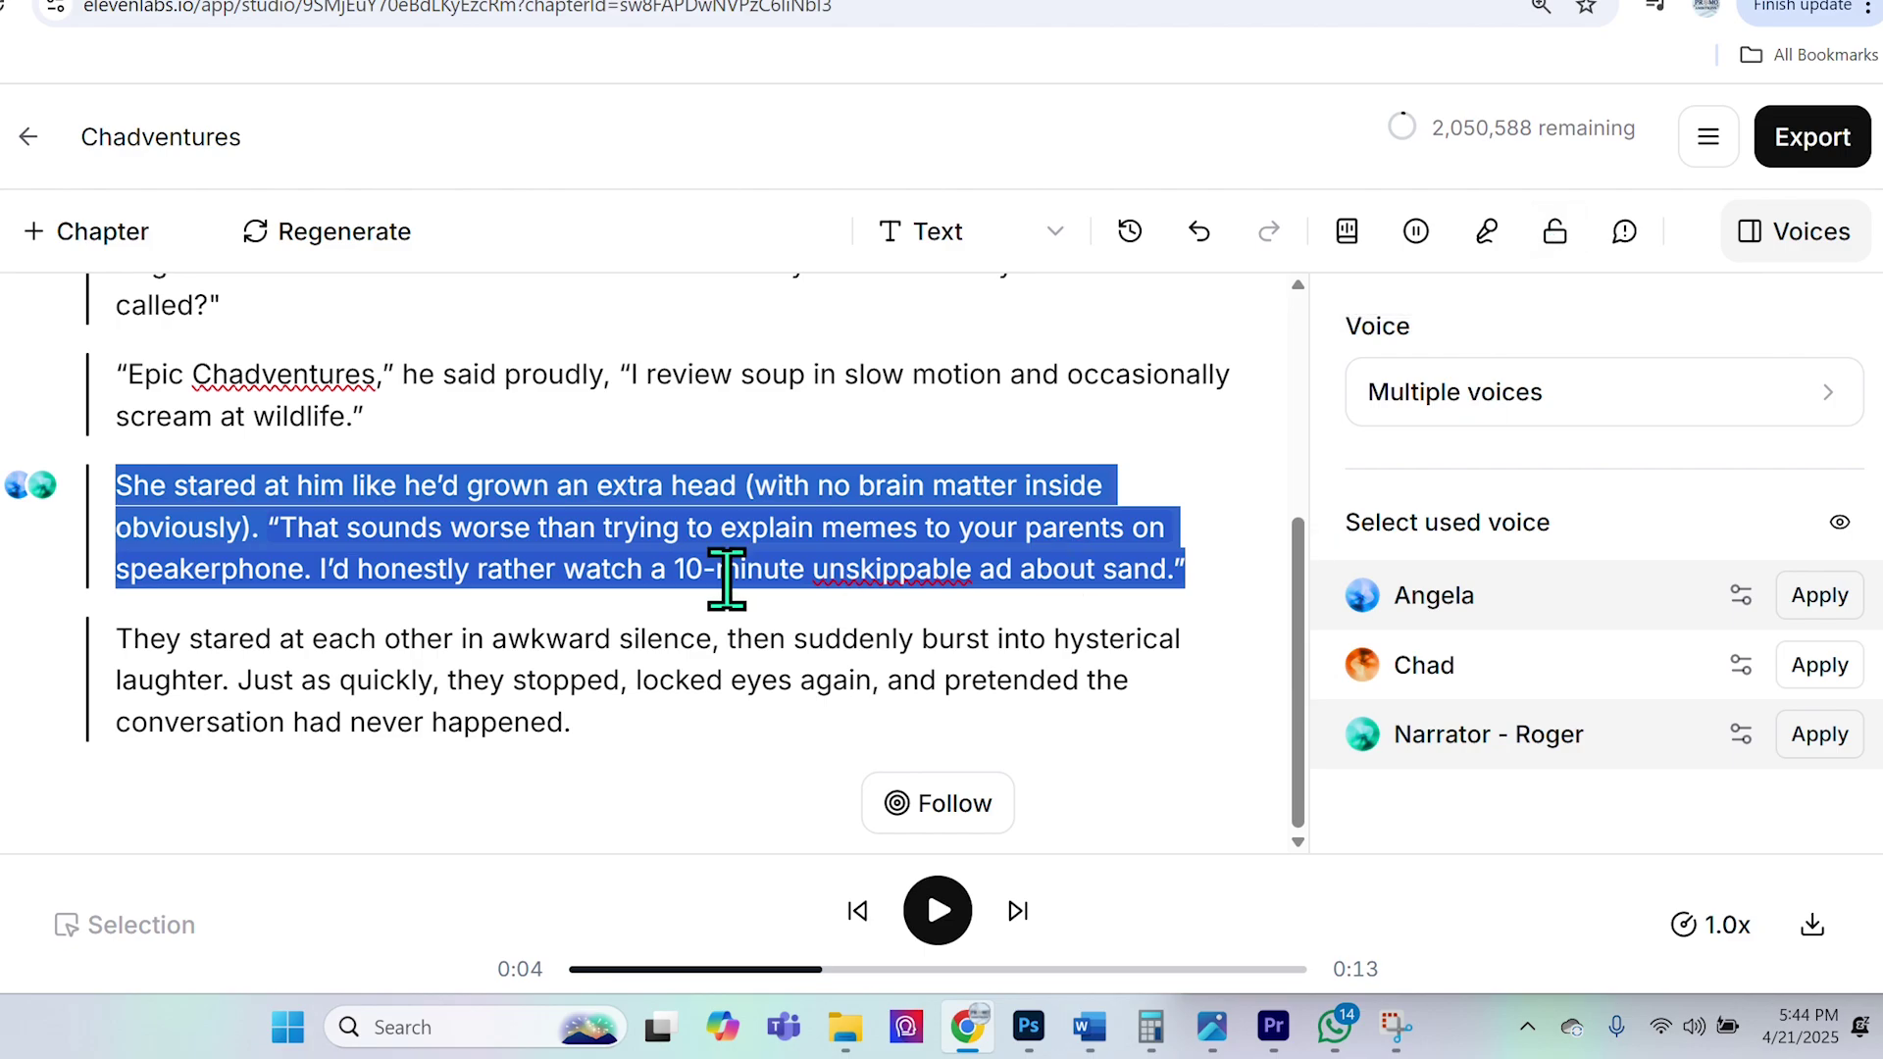
{"action": "left_click", "coordinate": [687, 566]}
{"action": "left_click_drag", "start_coordinate": [1216, 566], "coordinate": [114, 487]}
{"action": "left_click", "coordinate": [1566, 245]}
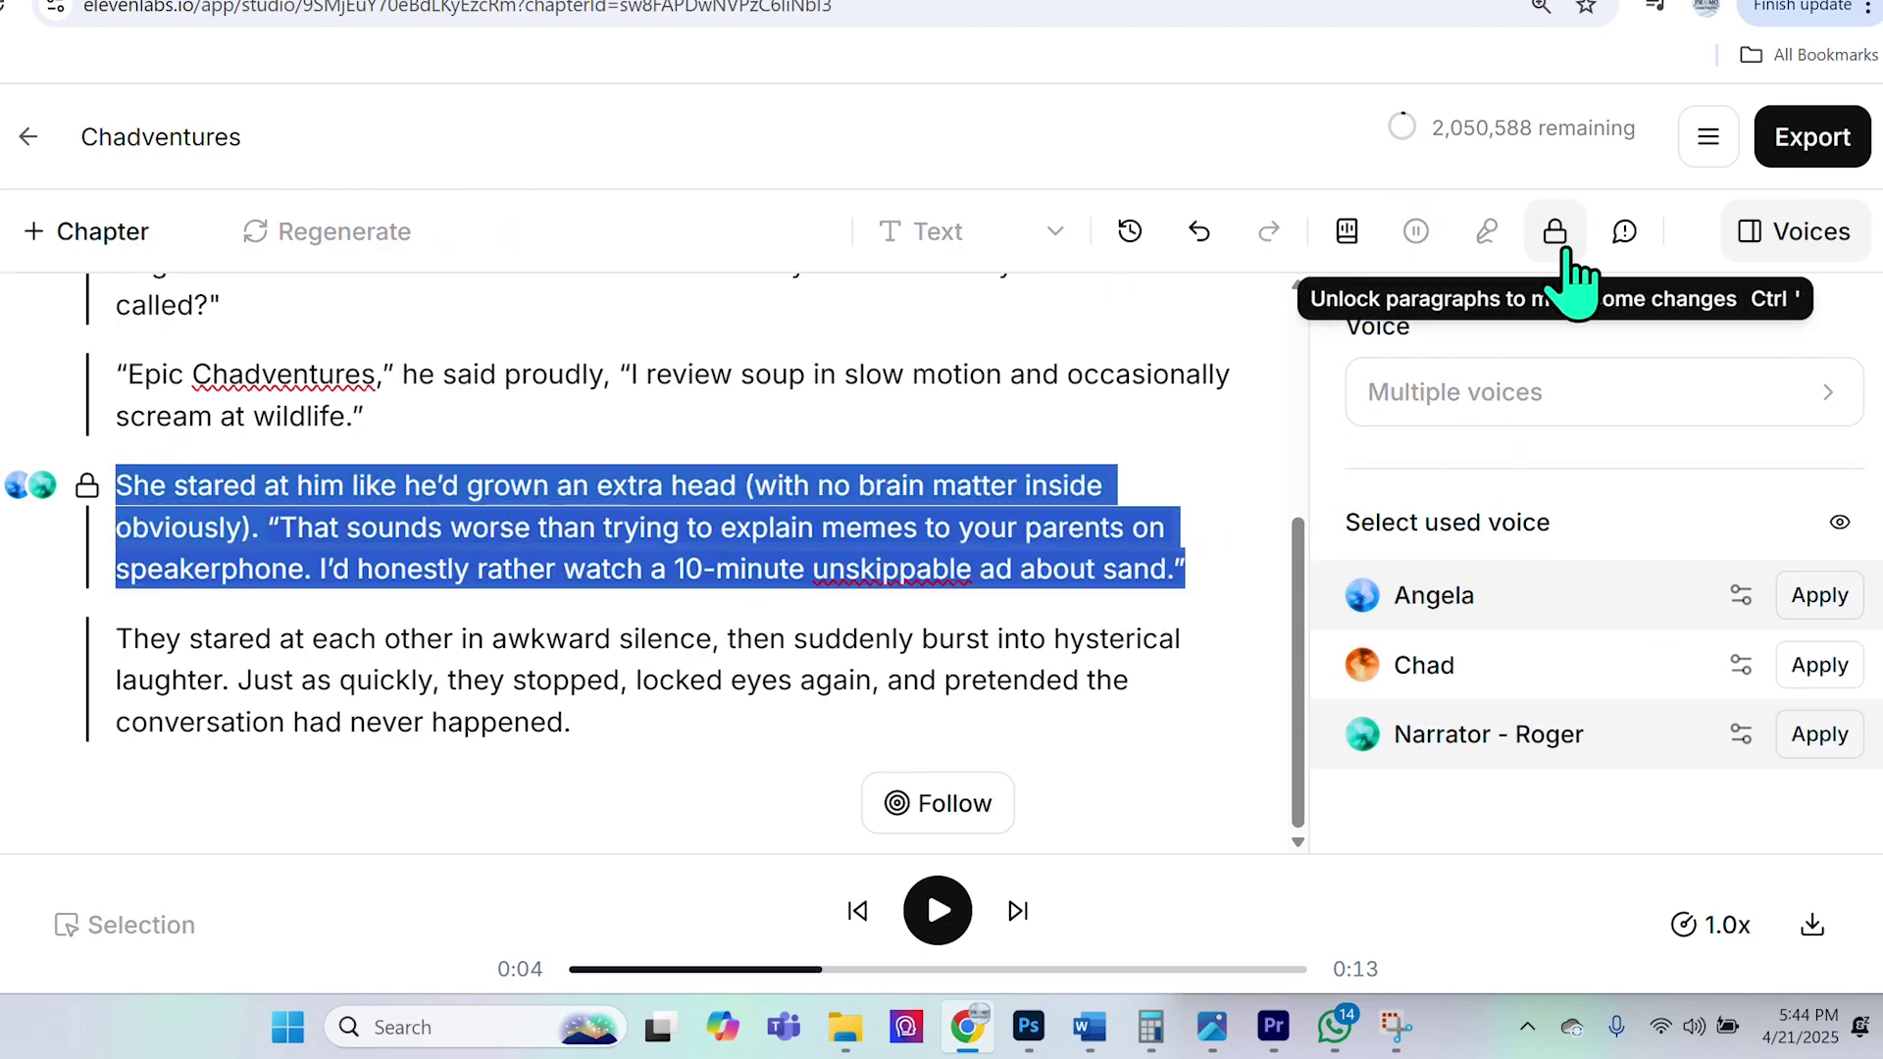
{"action": "left_click", "coordinate": [644, 557]}
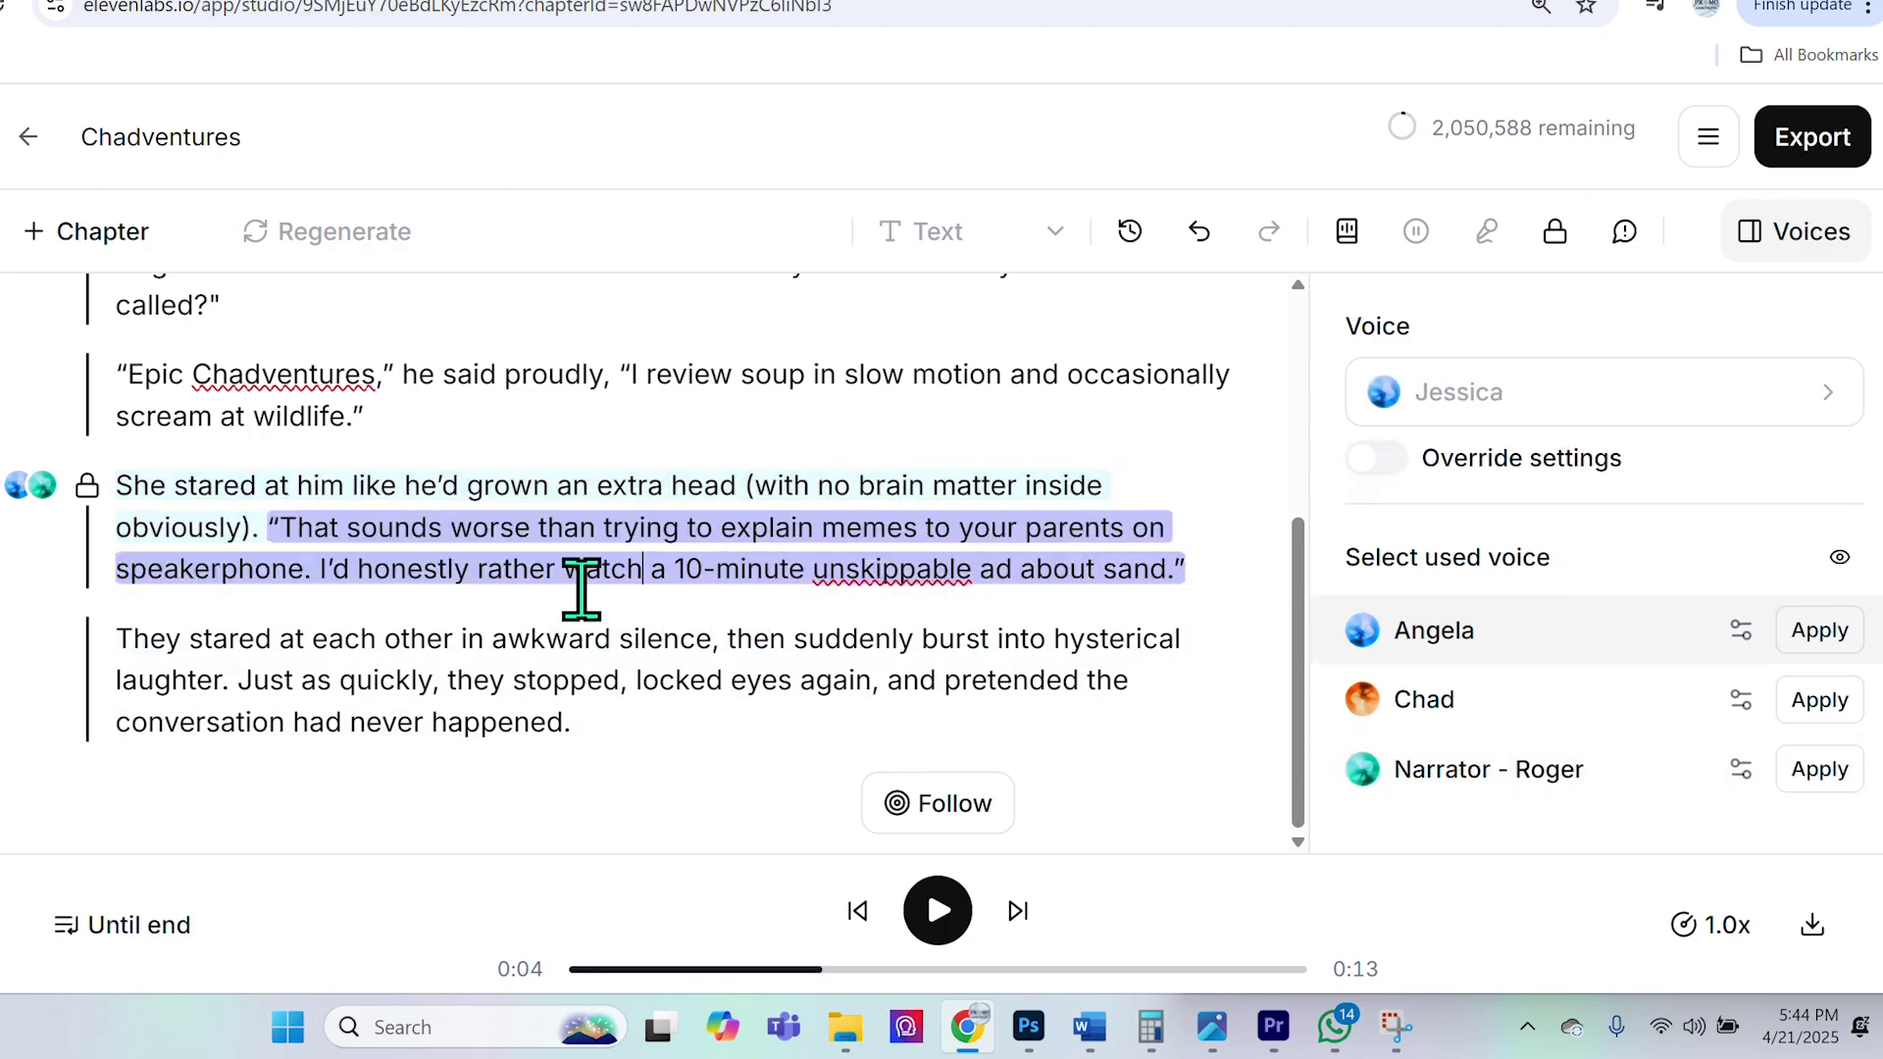
{"action": "scroll", "coordinate": [592, 590], "scroll_direction": "up", "scroll_amount": 4}
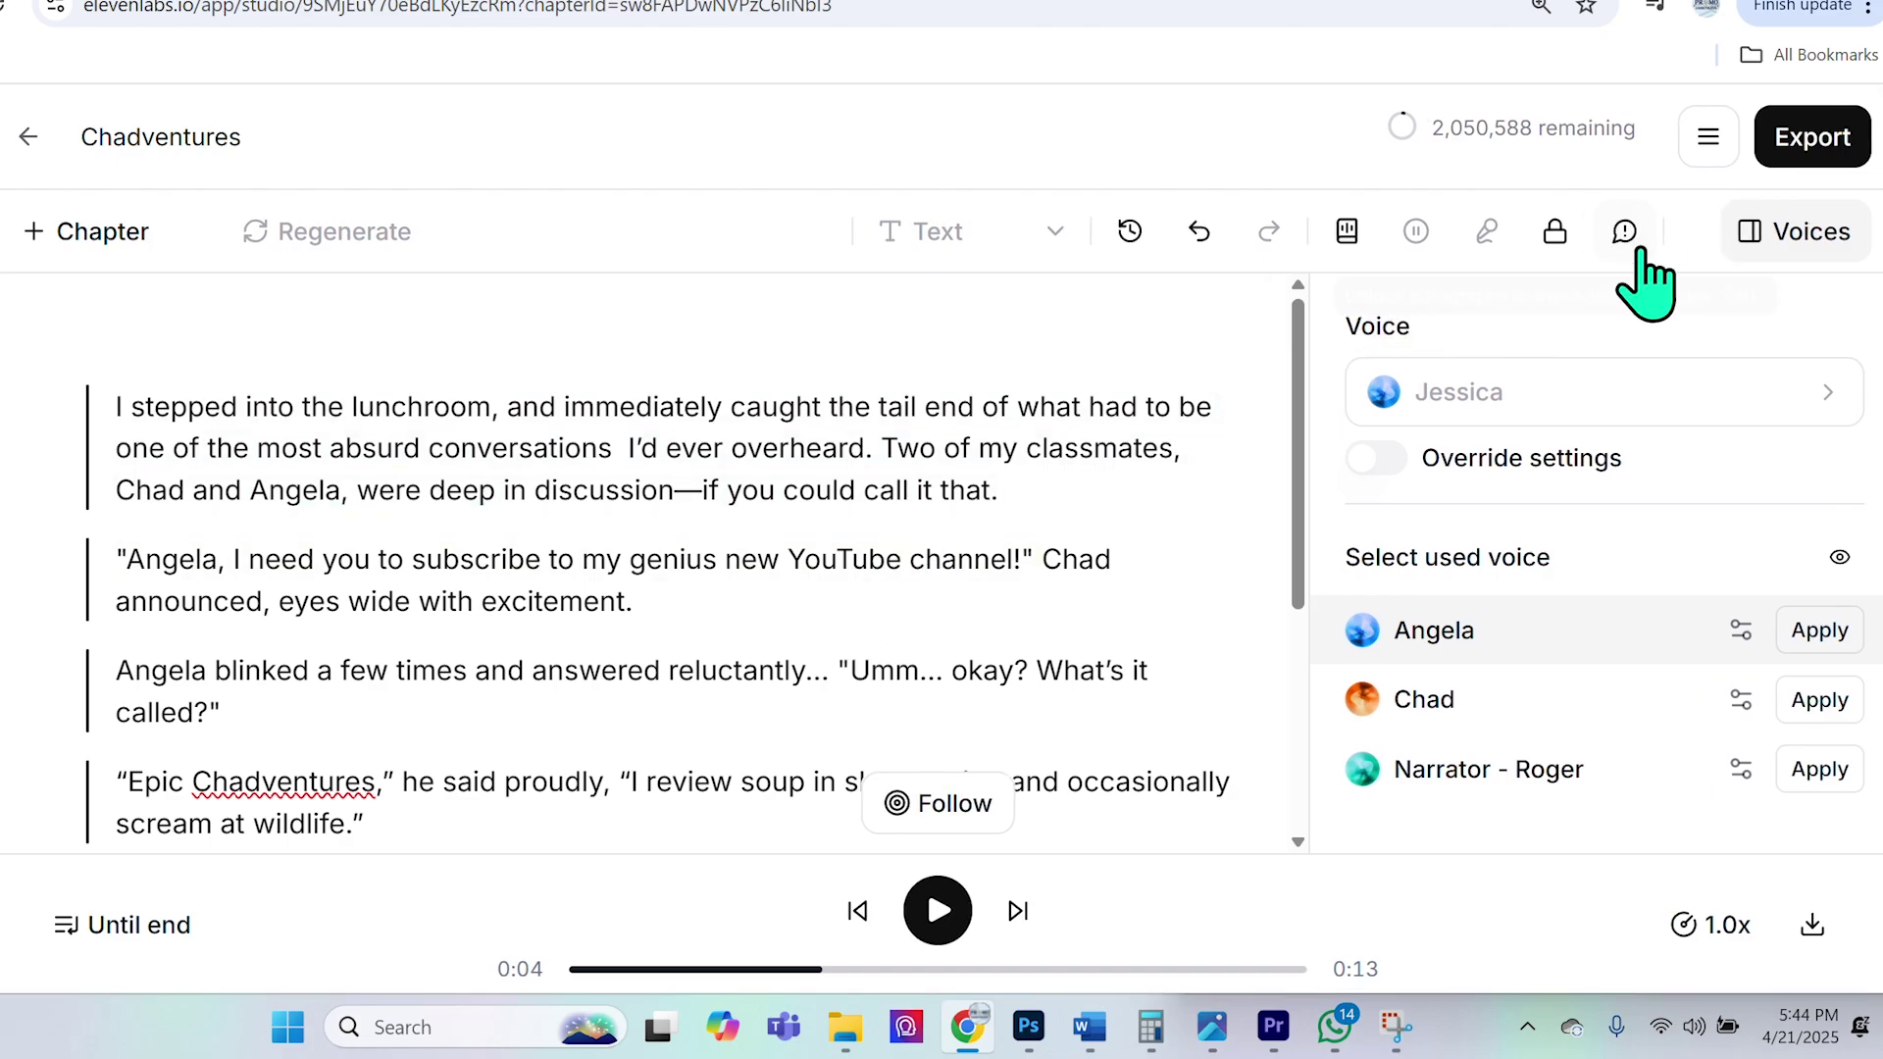
Step: Unlock the 'She stared at him…' paragraph so it can be edited
{"action": "scroll", "coordinate": [559, 635], "scroll_direction": "down", "scroll_amount": 4}
{"action": "left_click", "coordinate": [558, 638]}
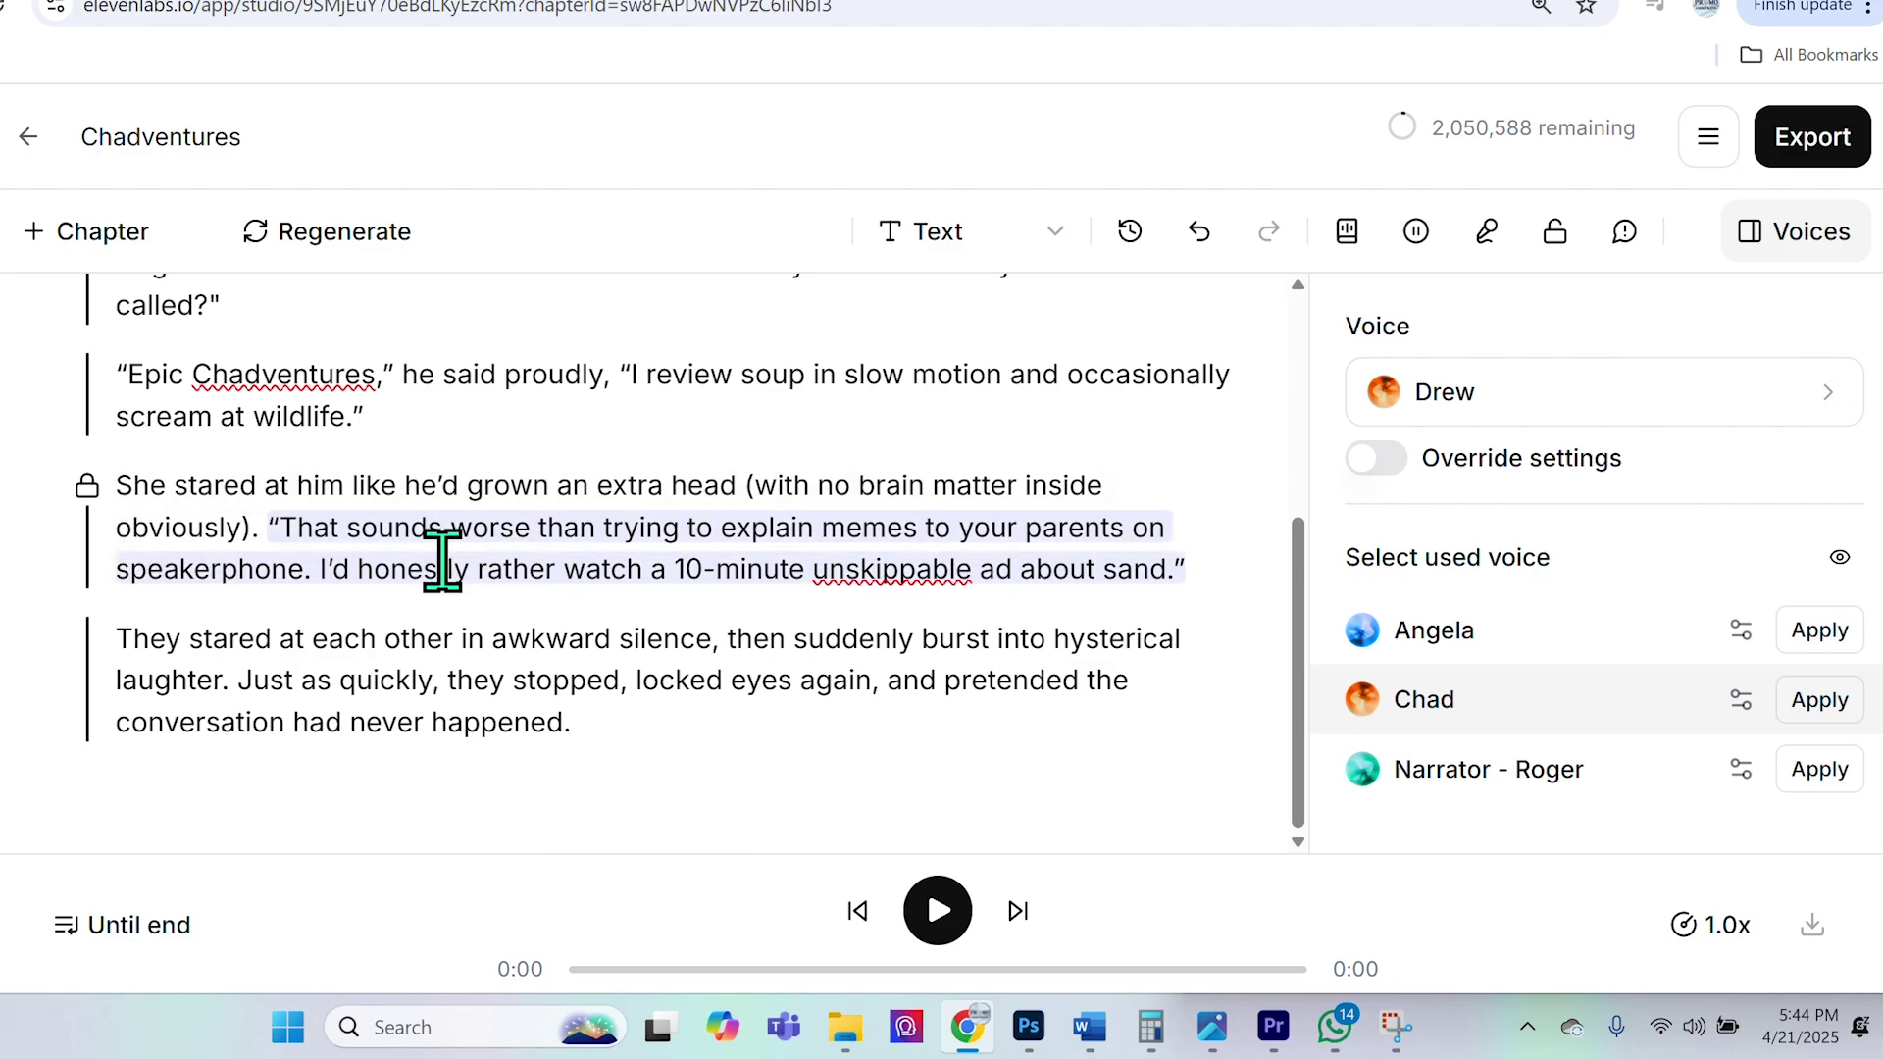
{"action": "left_click_drag", "start_coordinate": [1216, 567], "coordinate": [127, 513]}
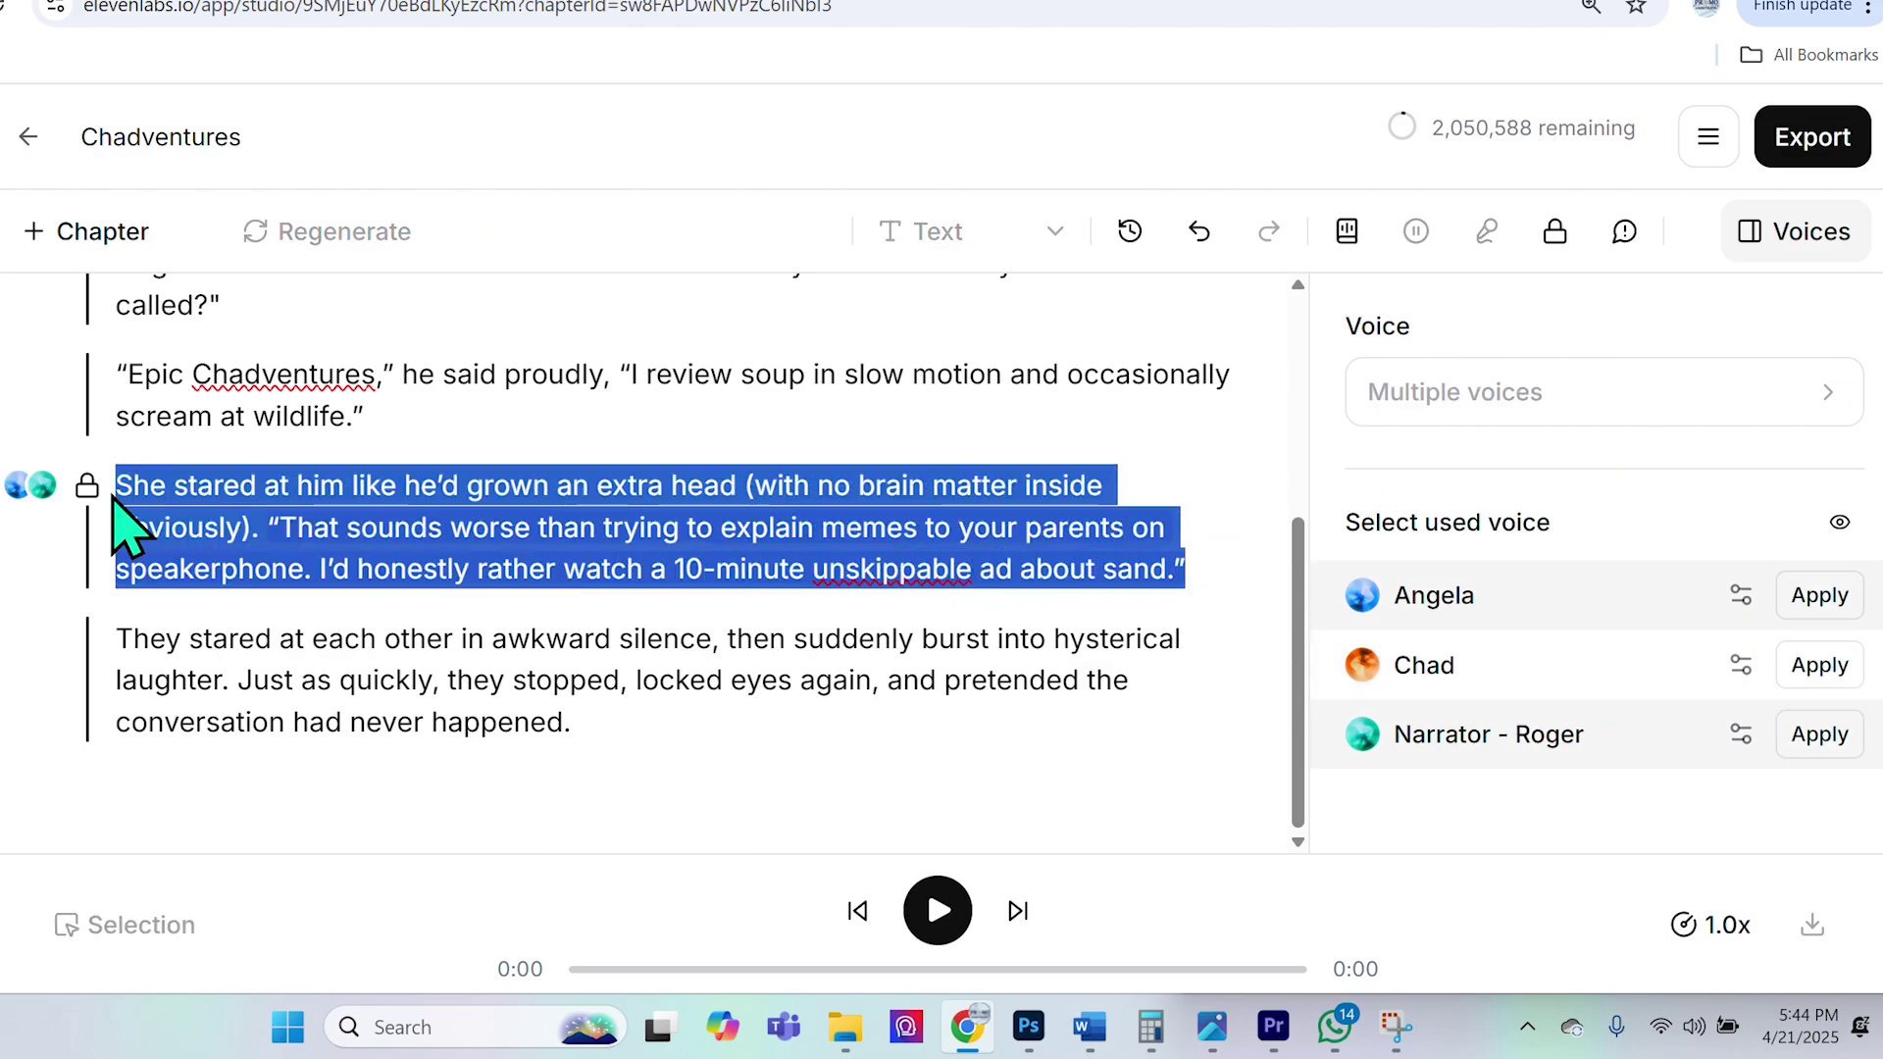
{"action": "left_click", "coordinate": [1555, 232]}
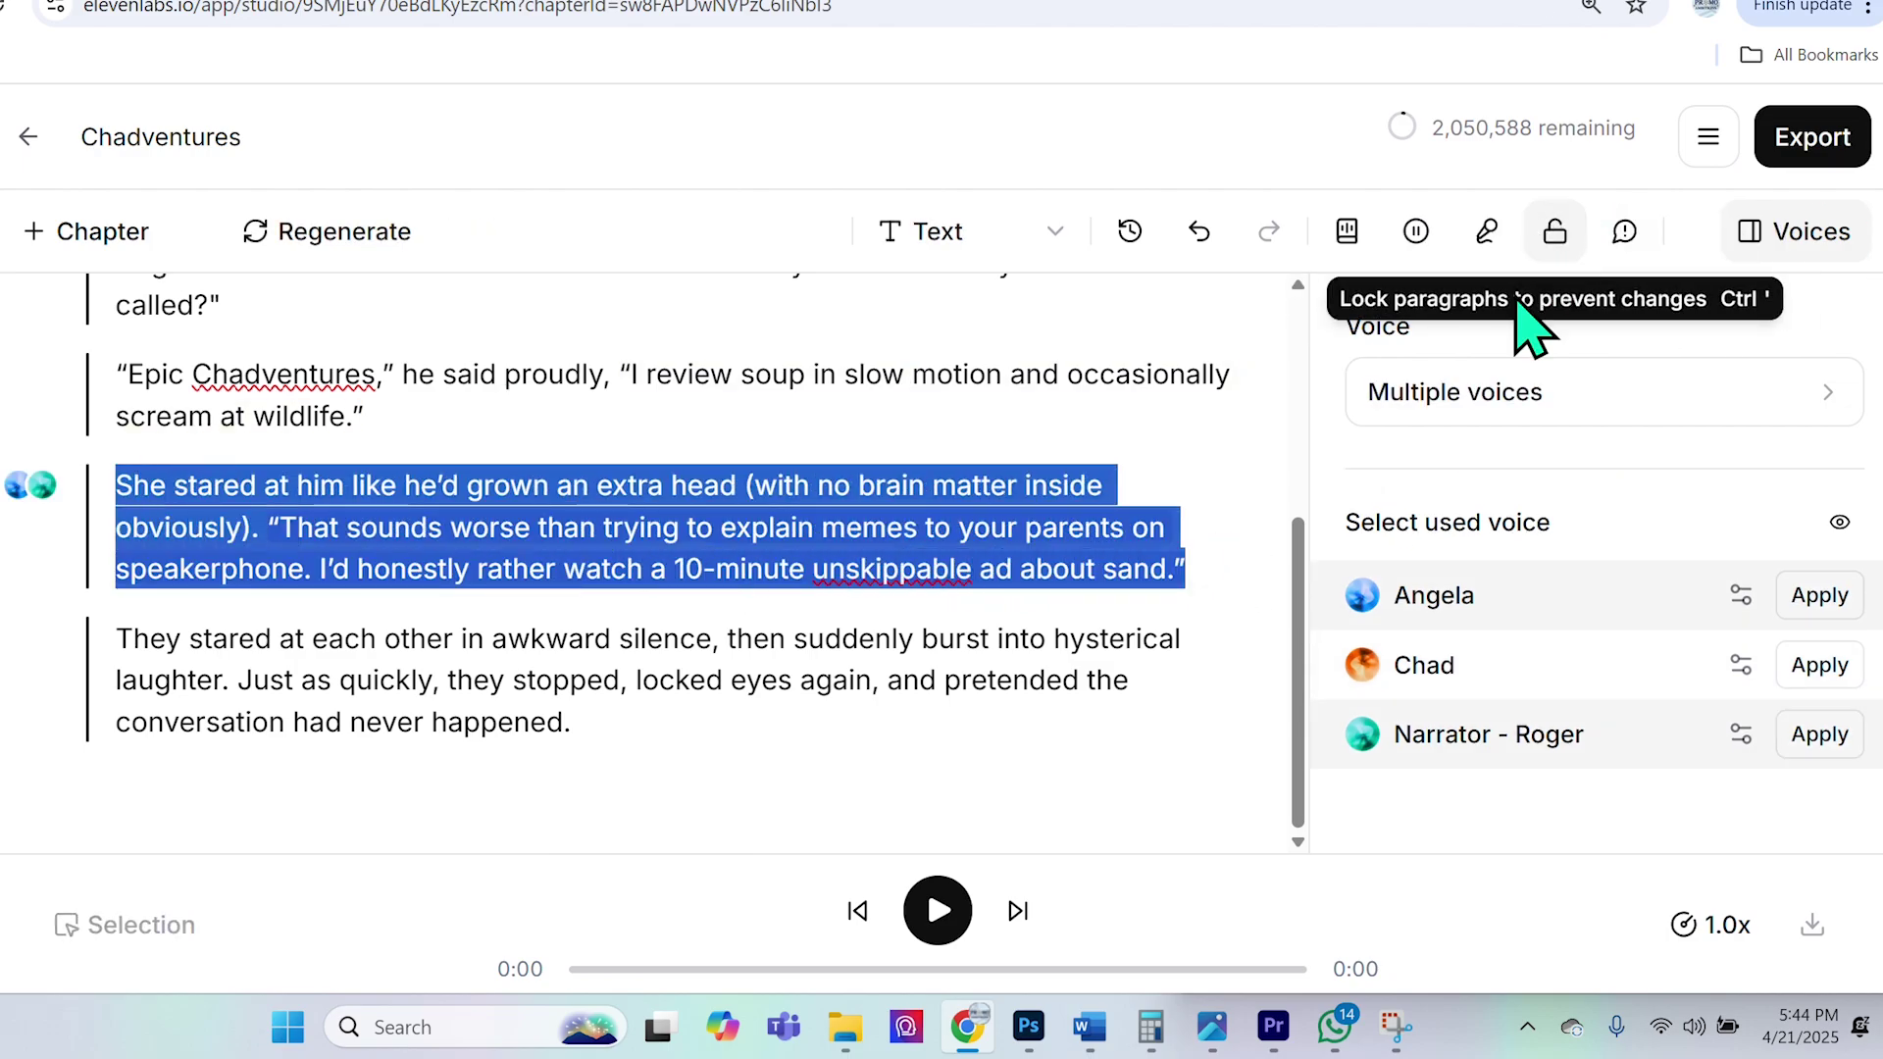
Step: Insert a 2.5-second pause break right after 'extra head'
{"action": "left_click", "coordinate": [721, 484]}
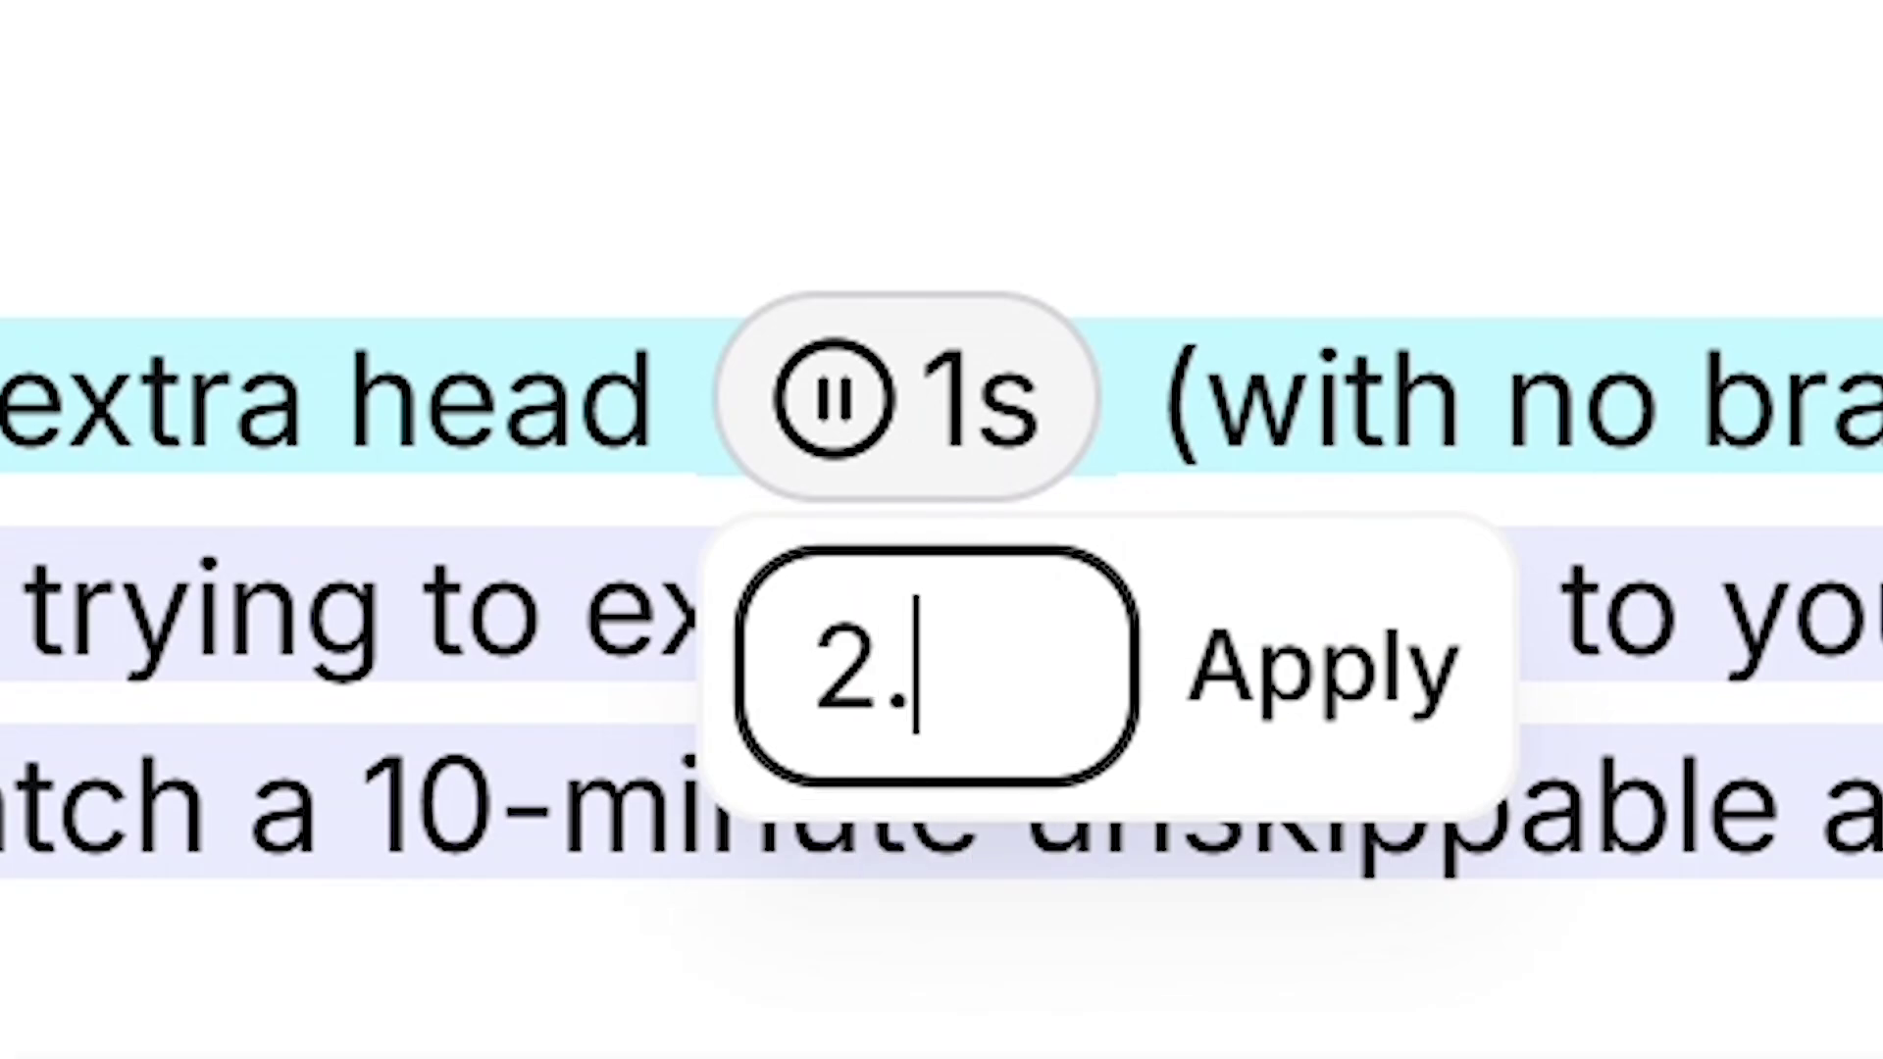
{"action": "type", "text": "5s"}
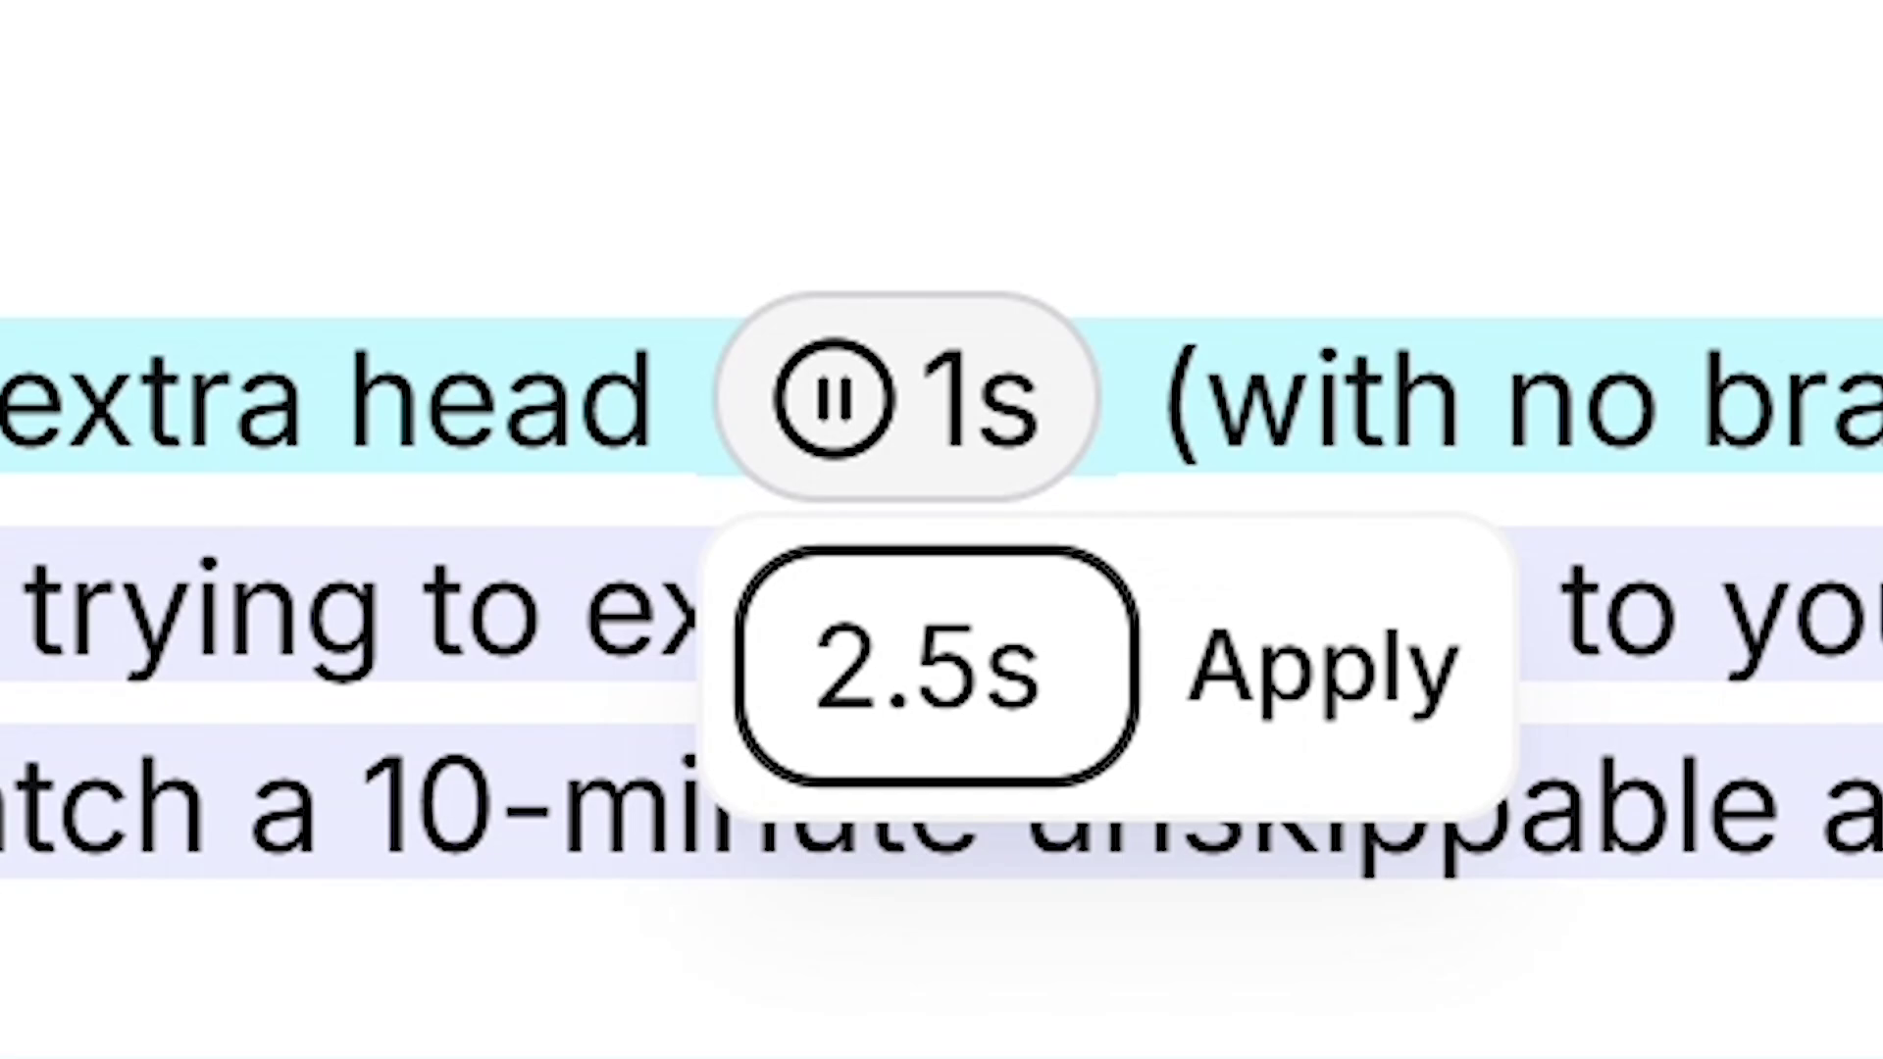
{"action": "left_click", "coordinate": [1216, 676]}
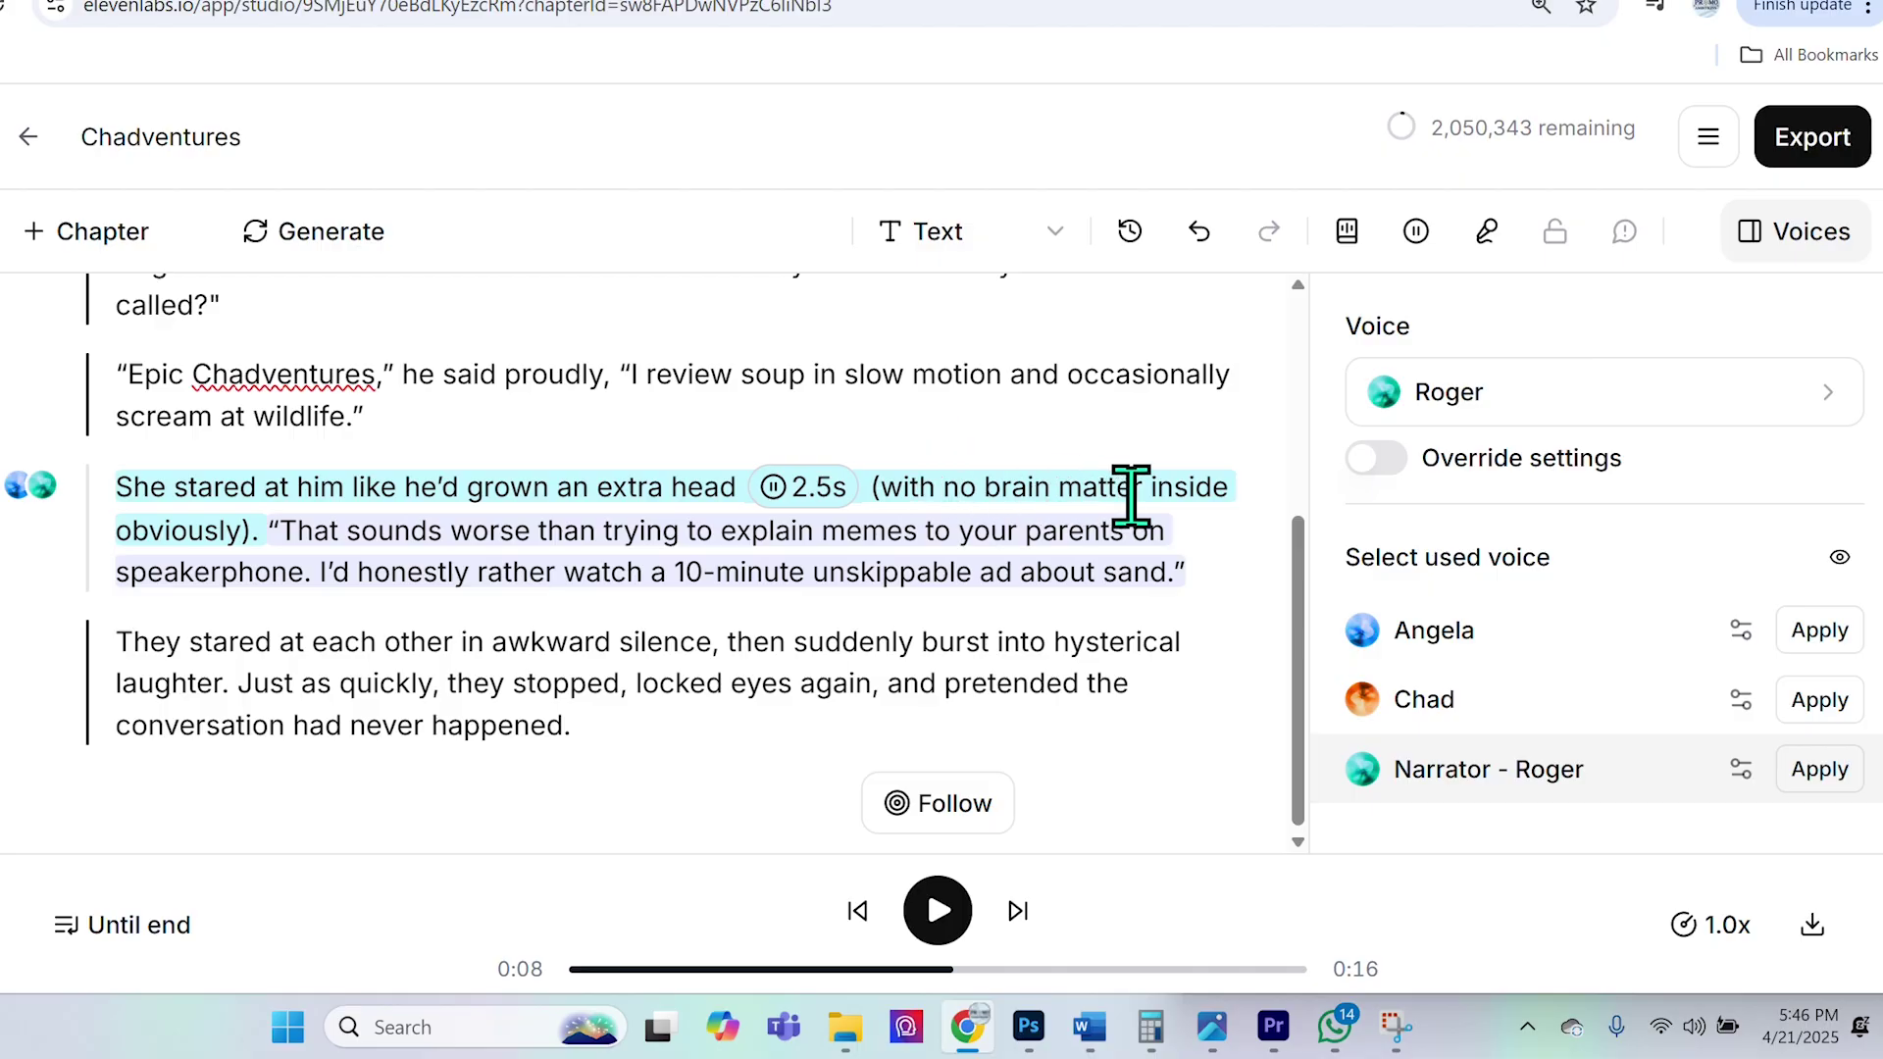
{"action": "left_click", "coordinate": [423, 568]}
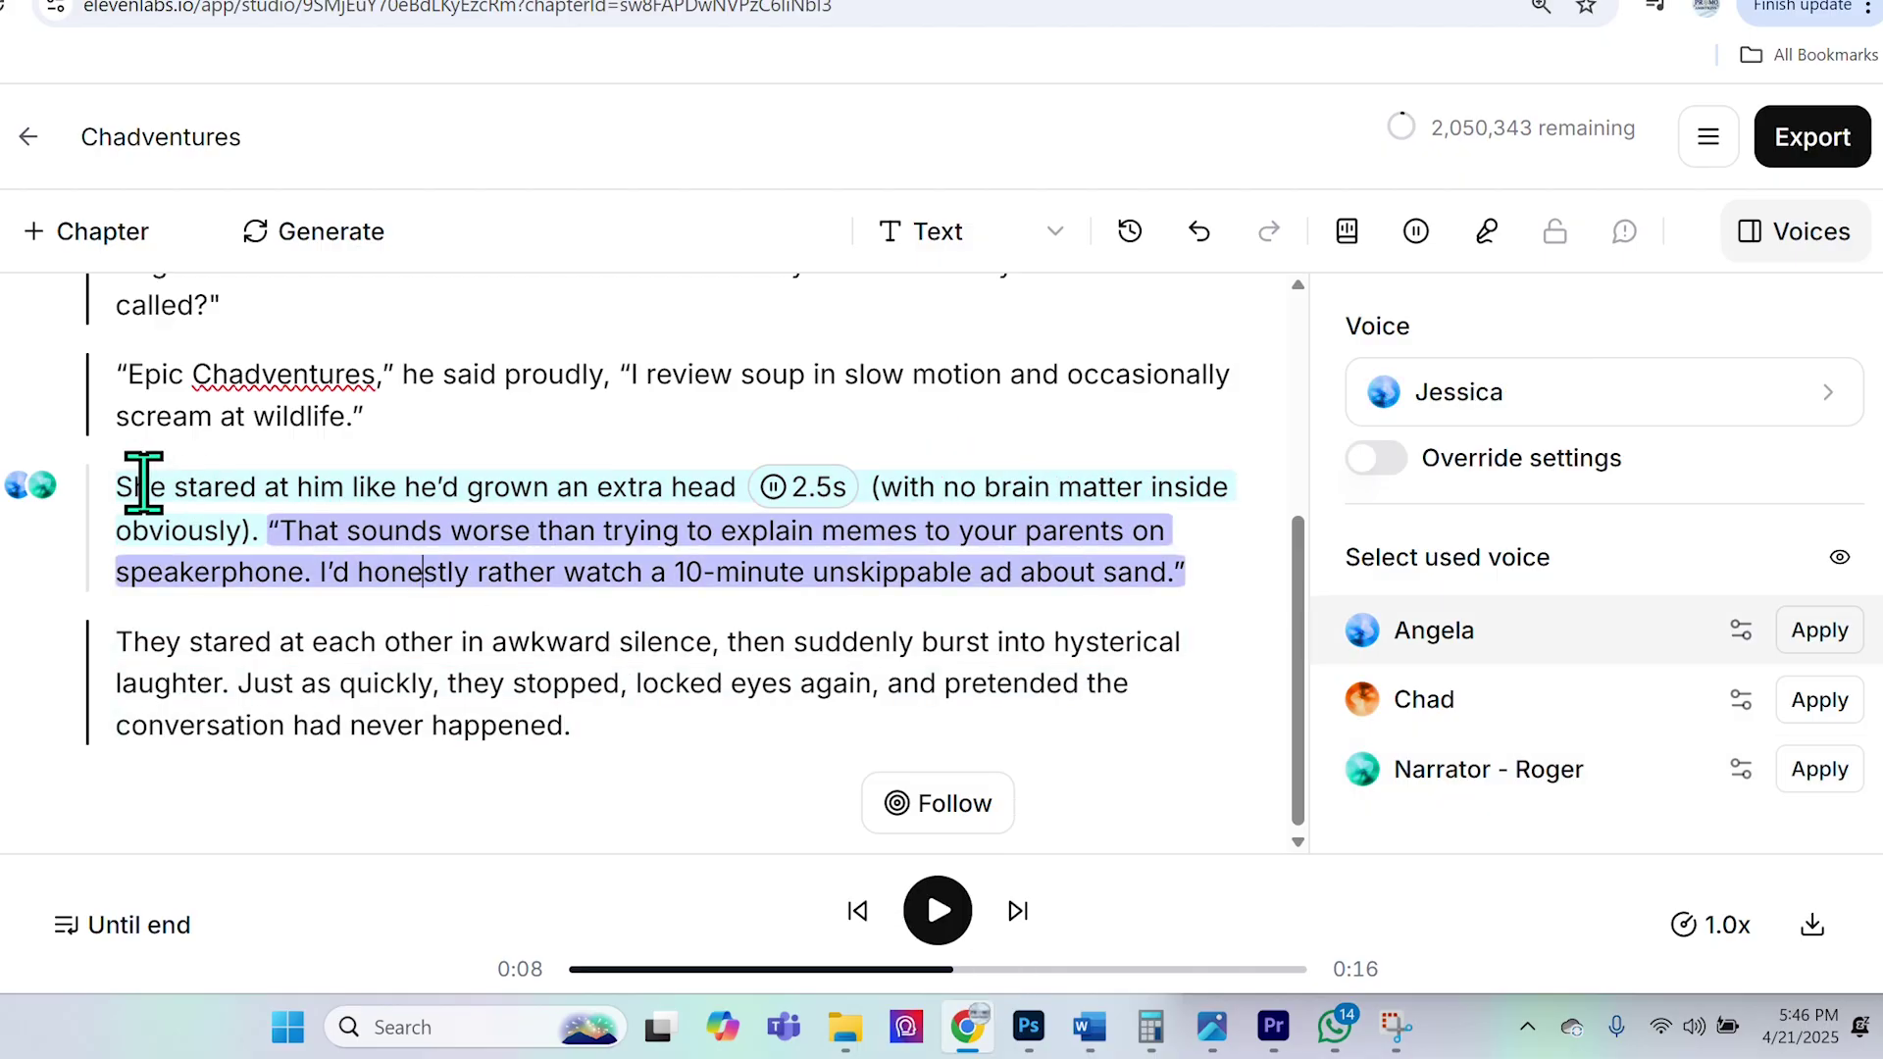
Step: Generate and listen to the narration sentence containing the 2.5-second pause
{"action": "left_click_drag", "start_coordinate": [119, 496], "coordinate": [252, 533]}
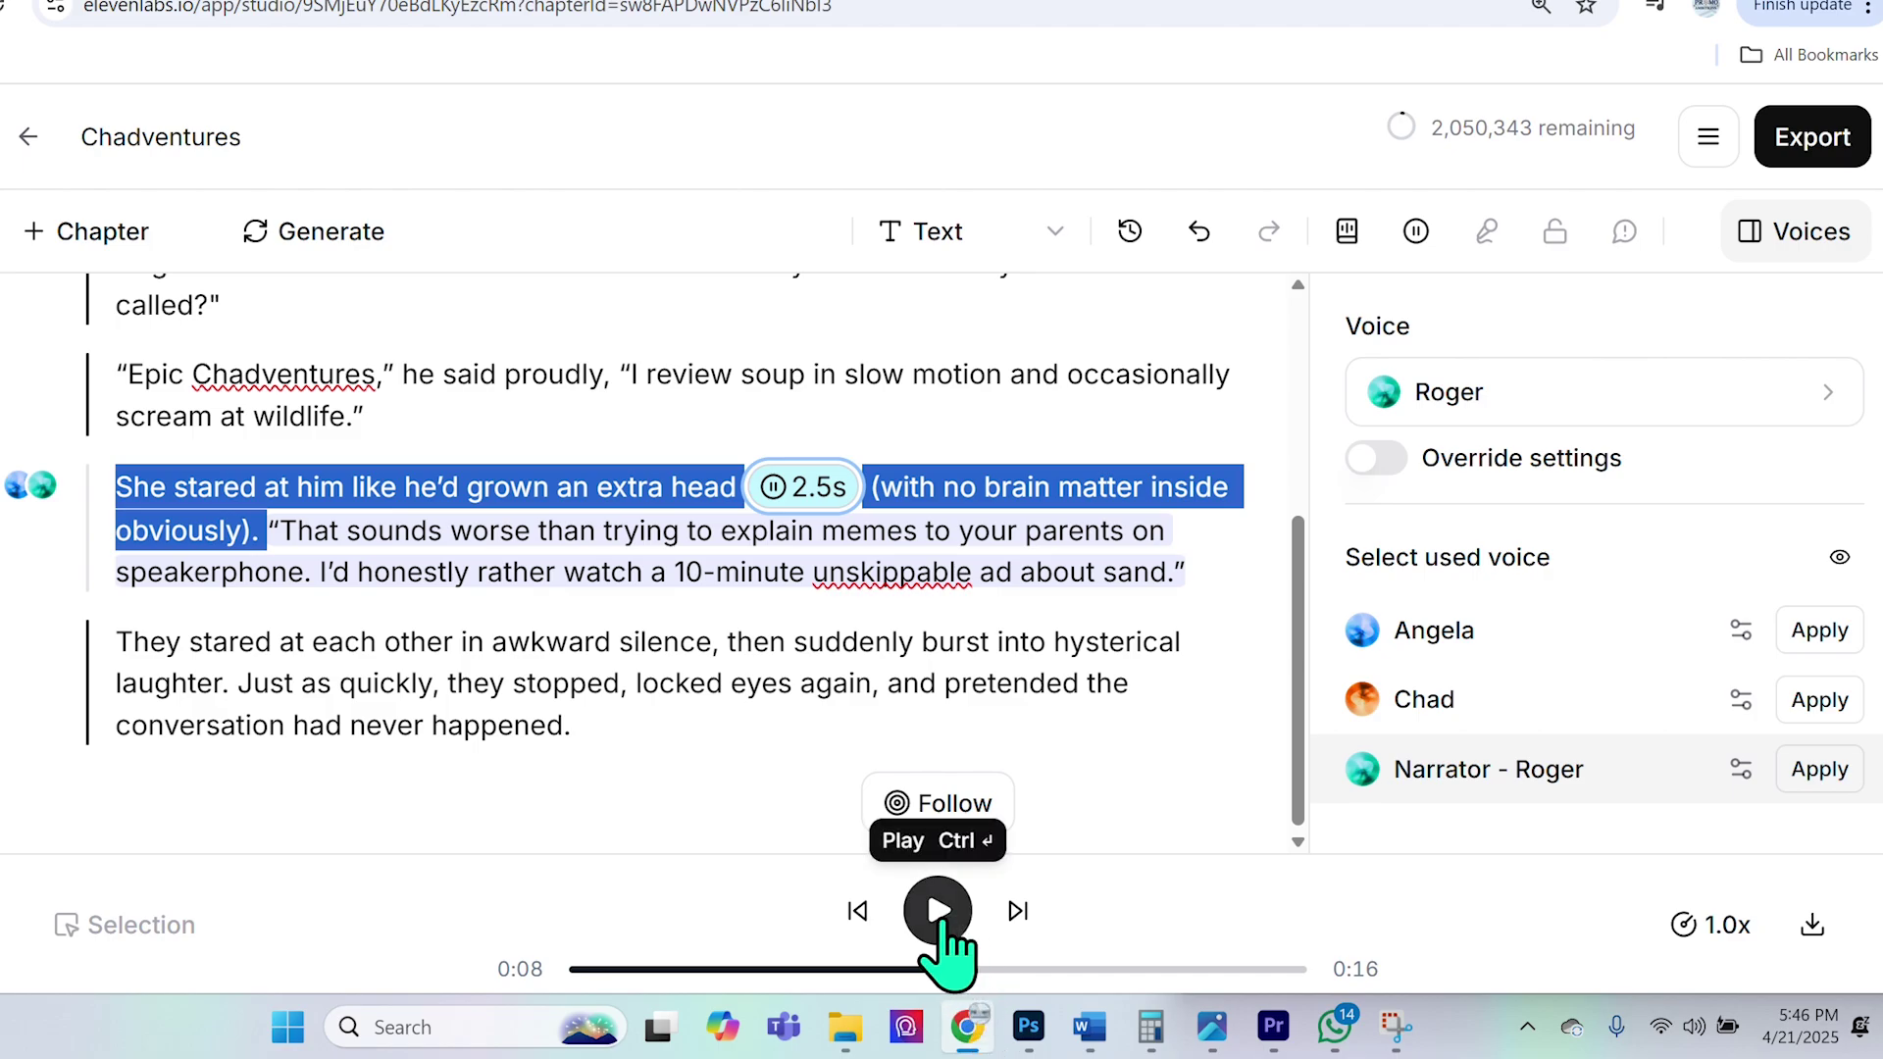
{"action": "left_click", "coordinate": [949, 926]}
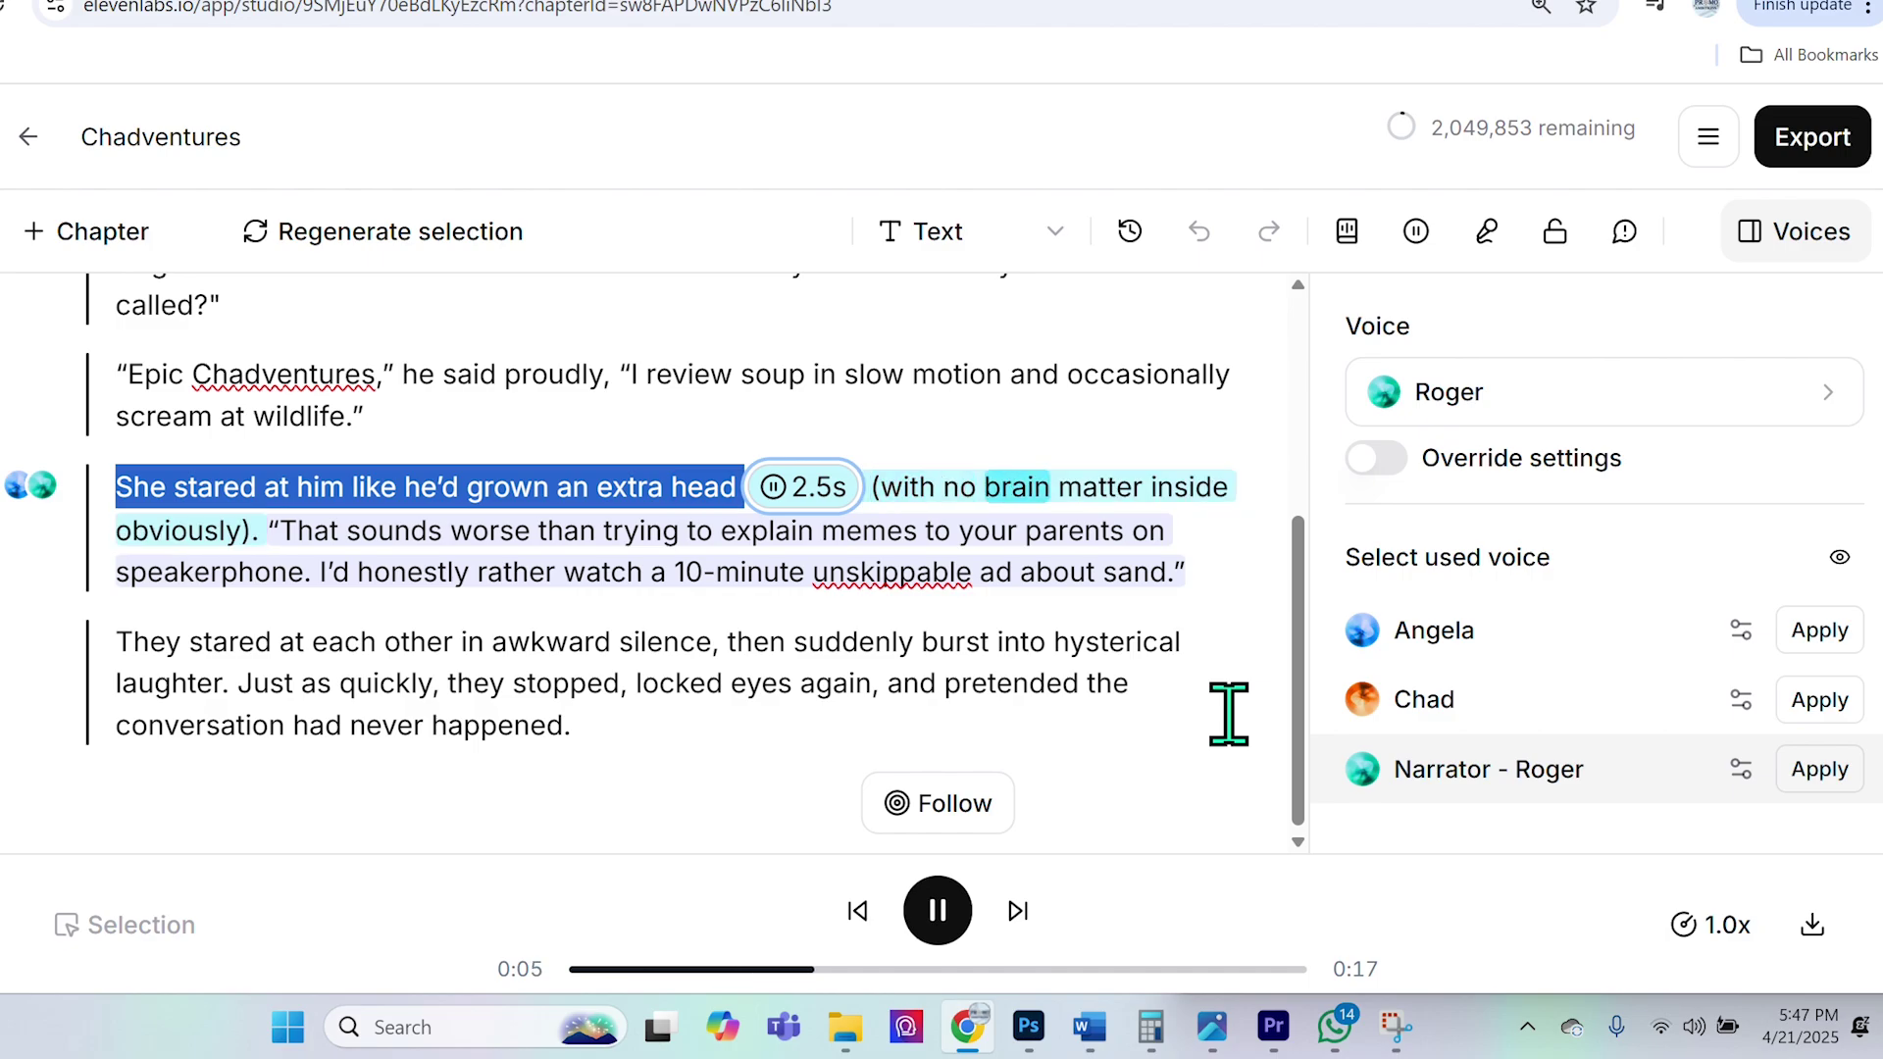
{"action": "left_click", "coordinate": [965, 912]}
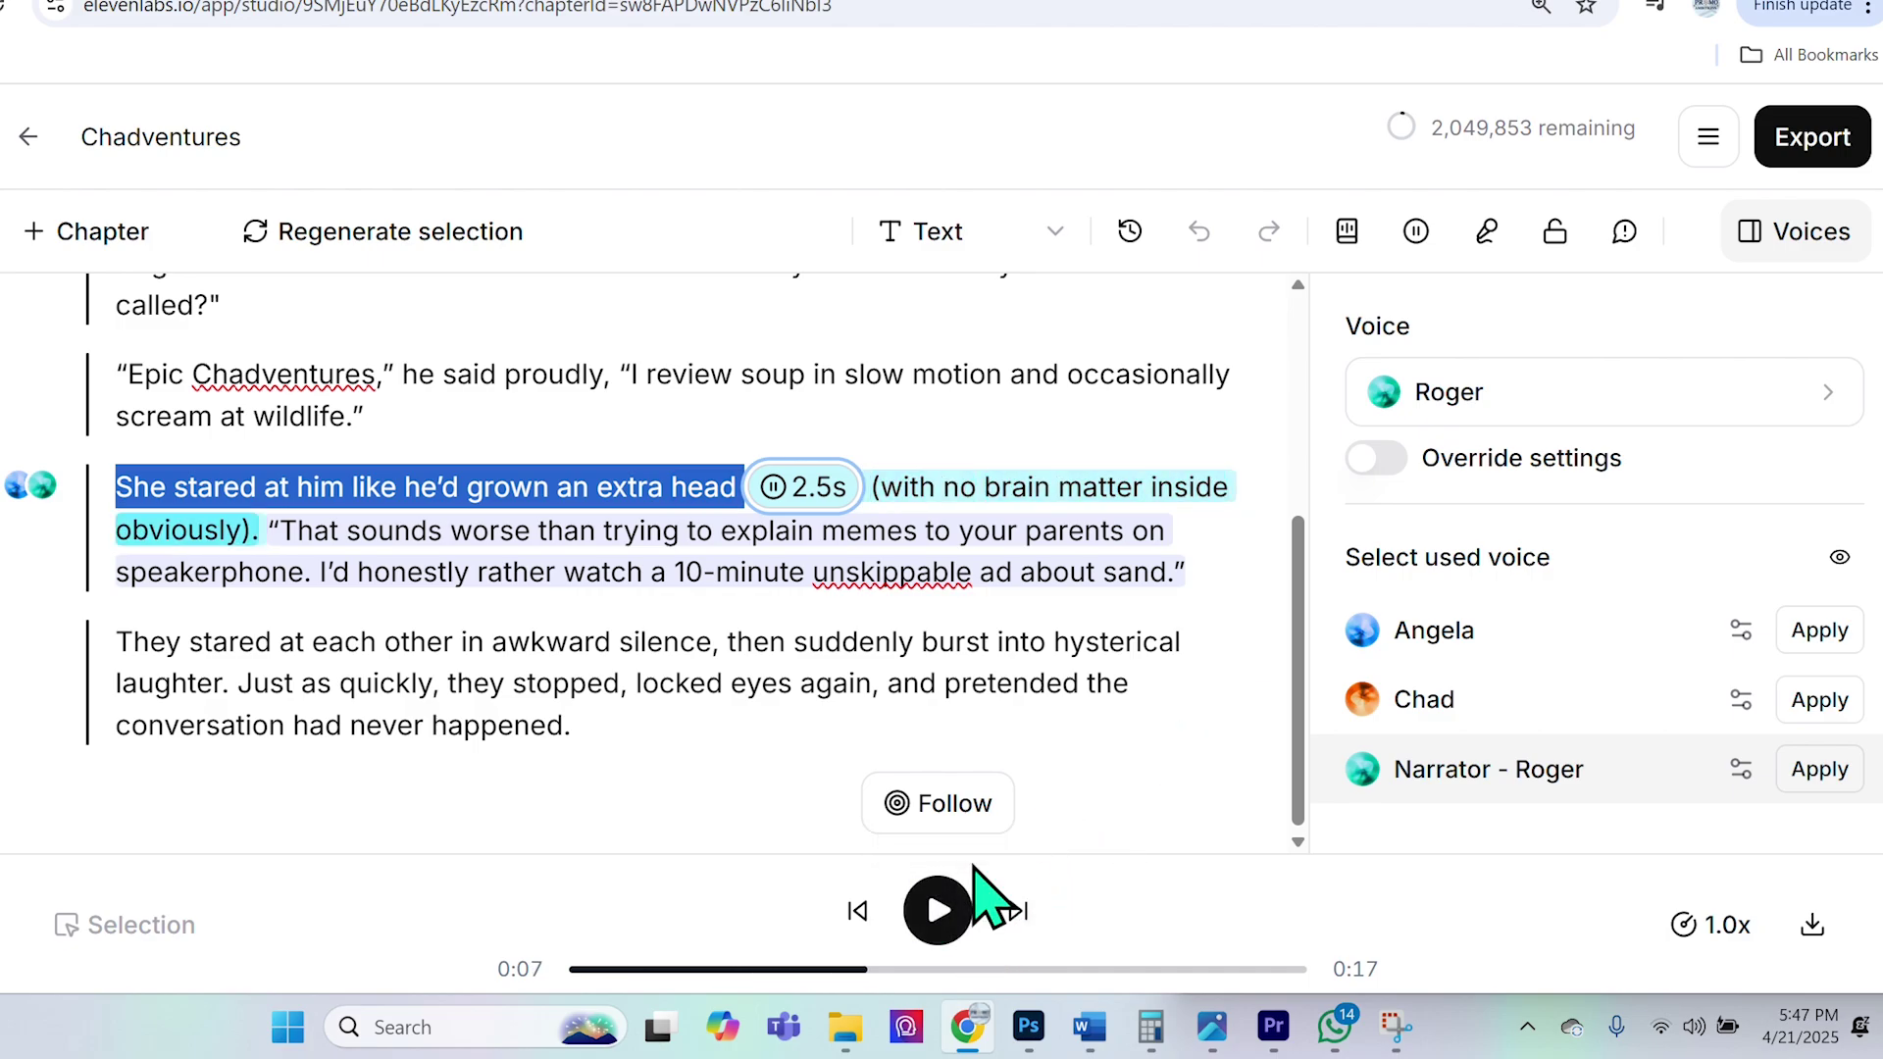
Step: Shorten the pause after 'extra head' to 1 second, then delete it entirely
{"action": "left_click", "coordinate": [826, 502]}
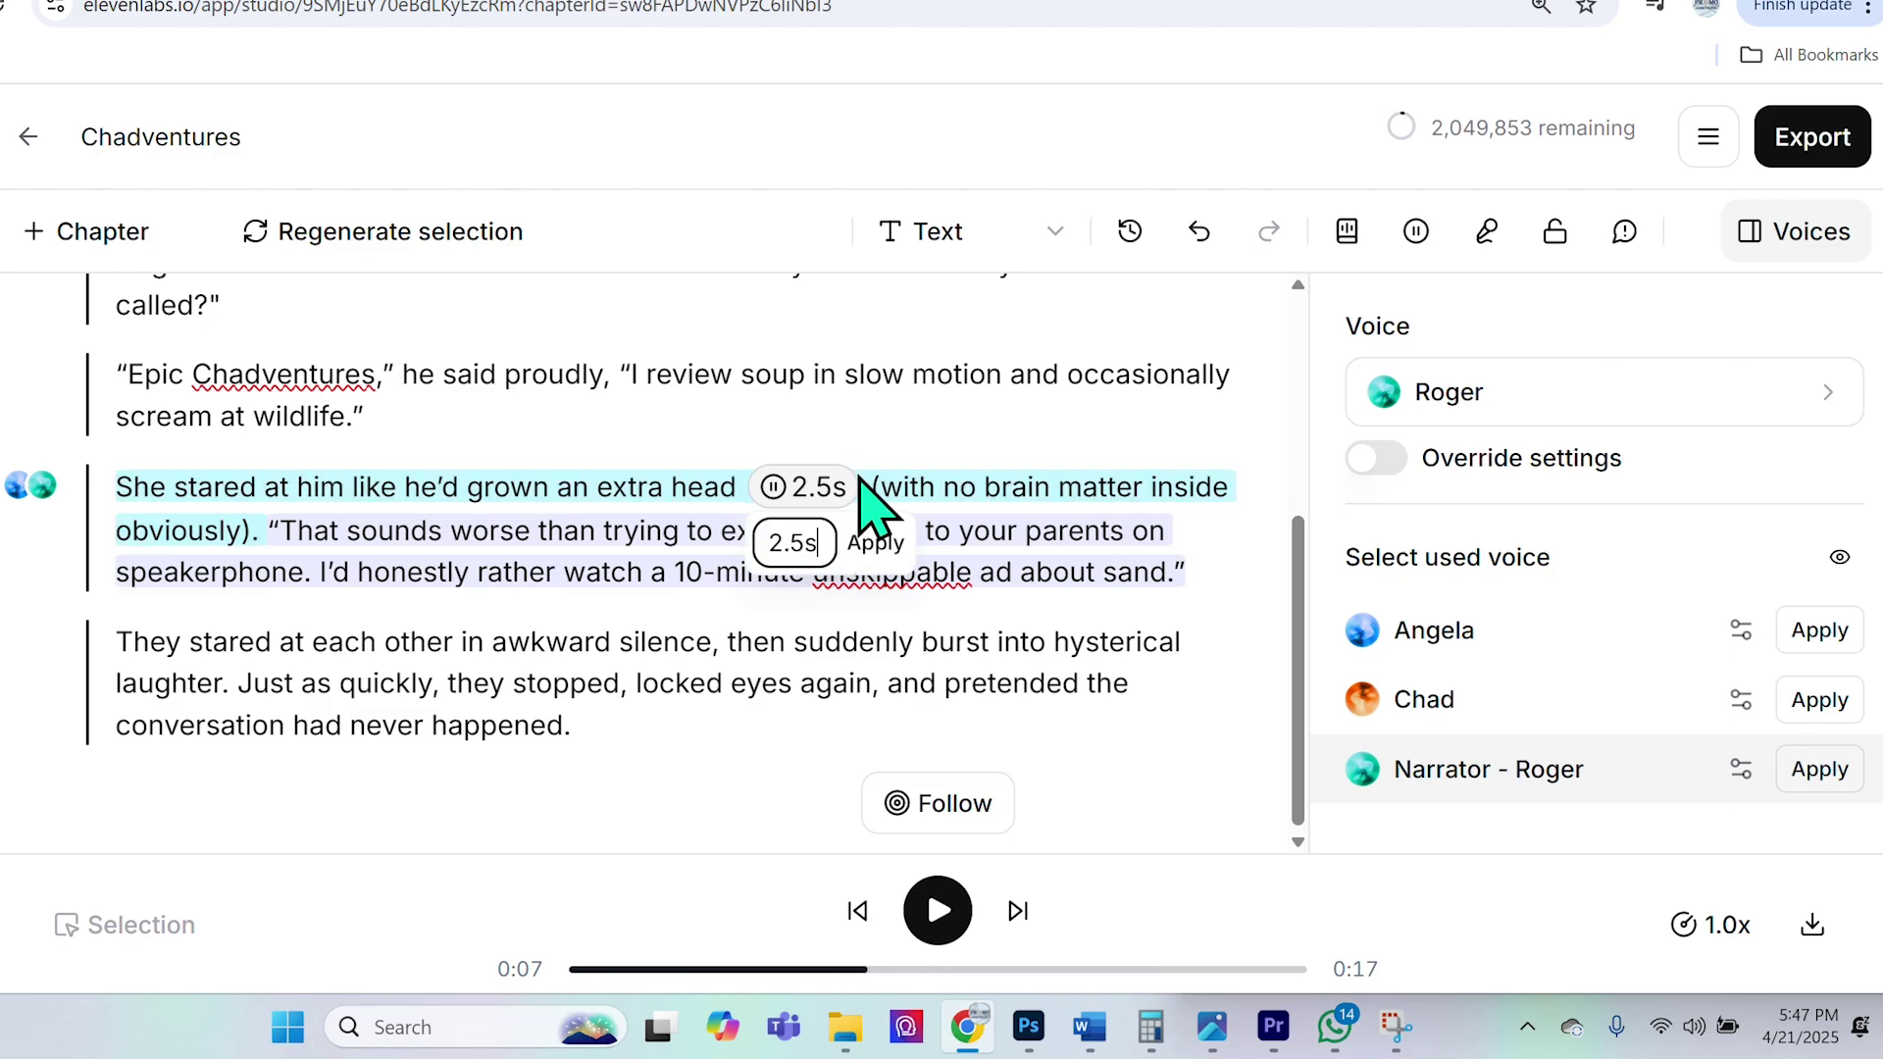
{"action": "key", "text": "BackSpace"}
{"action": "key", "text": "BackSpace"}
{"action": "key", "text": "BackSpace"}
{"action": "type", "text": "1"}
{"action": "left_click", "coordinate": [875, 545]}
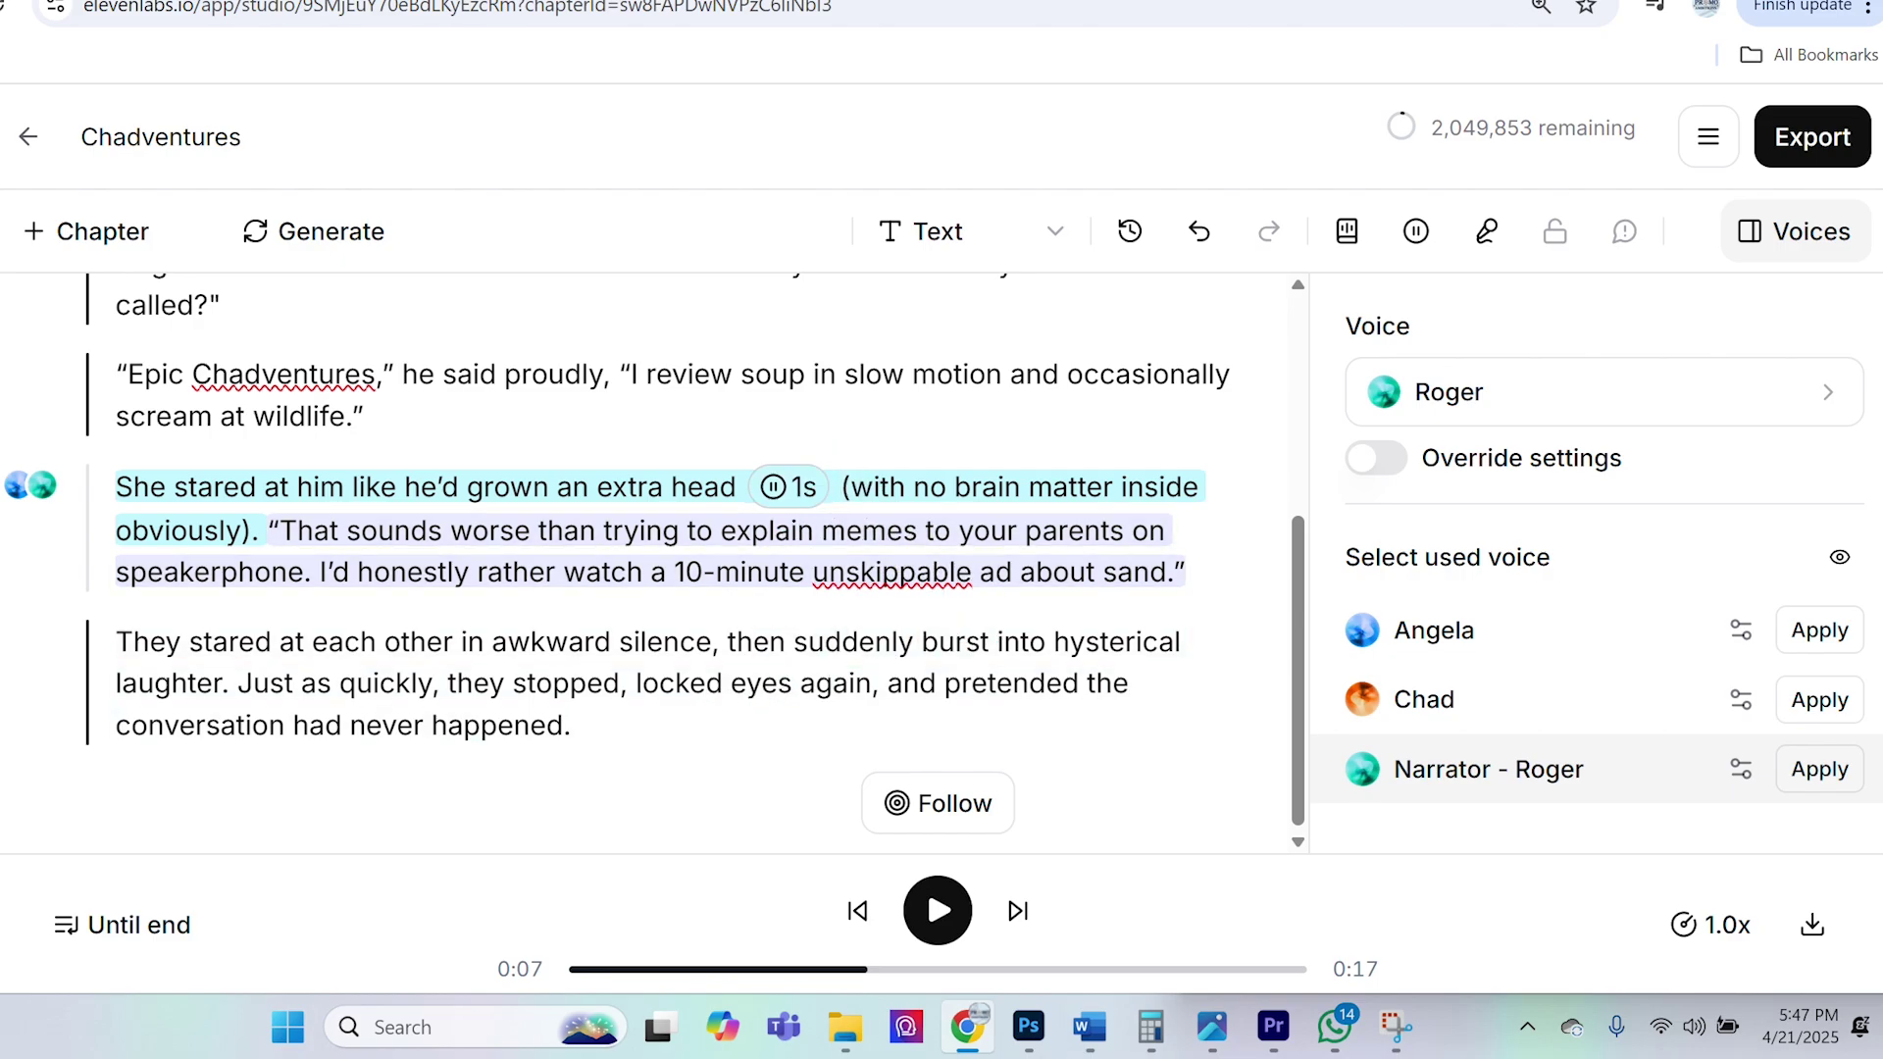
{"action": "key", "text": "BackSpace"}
{"action": "key", "text": "BackSpace"}
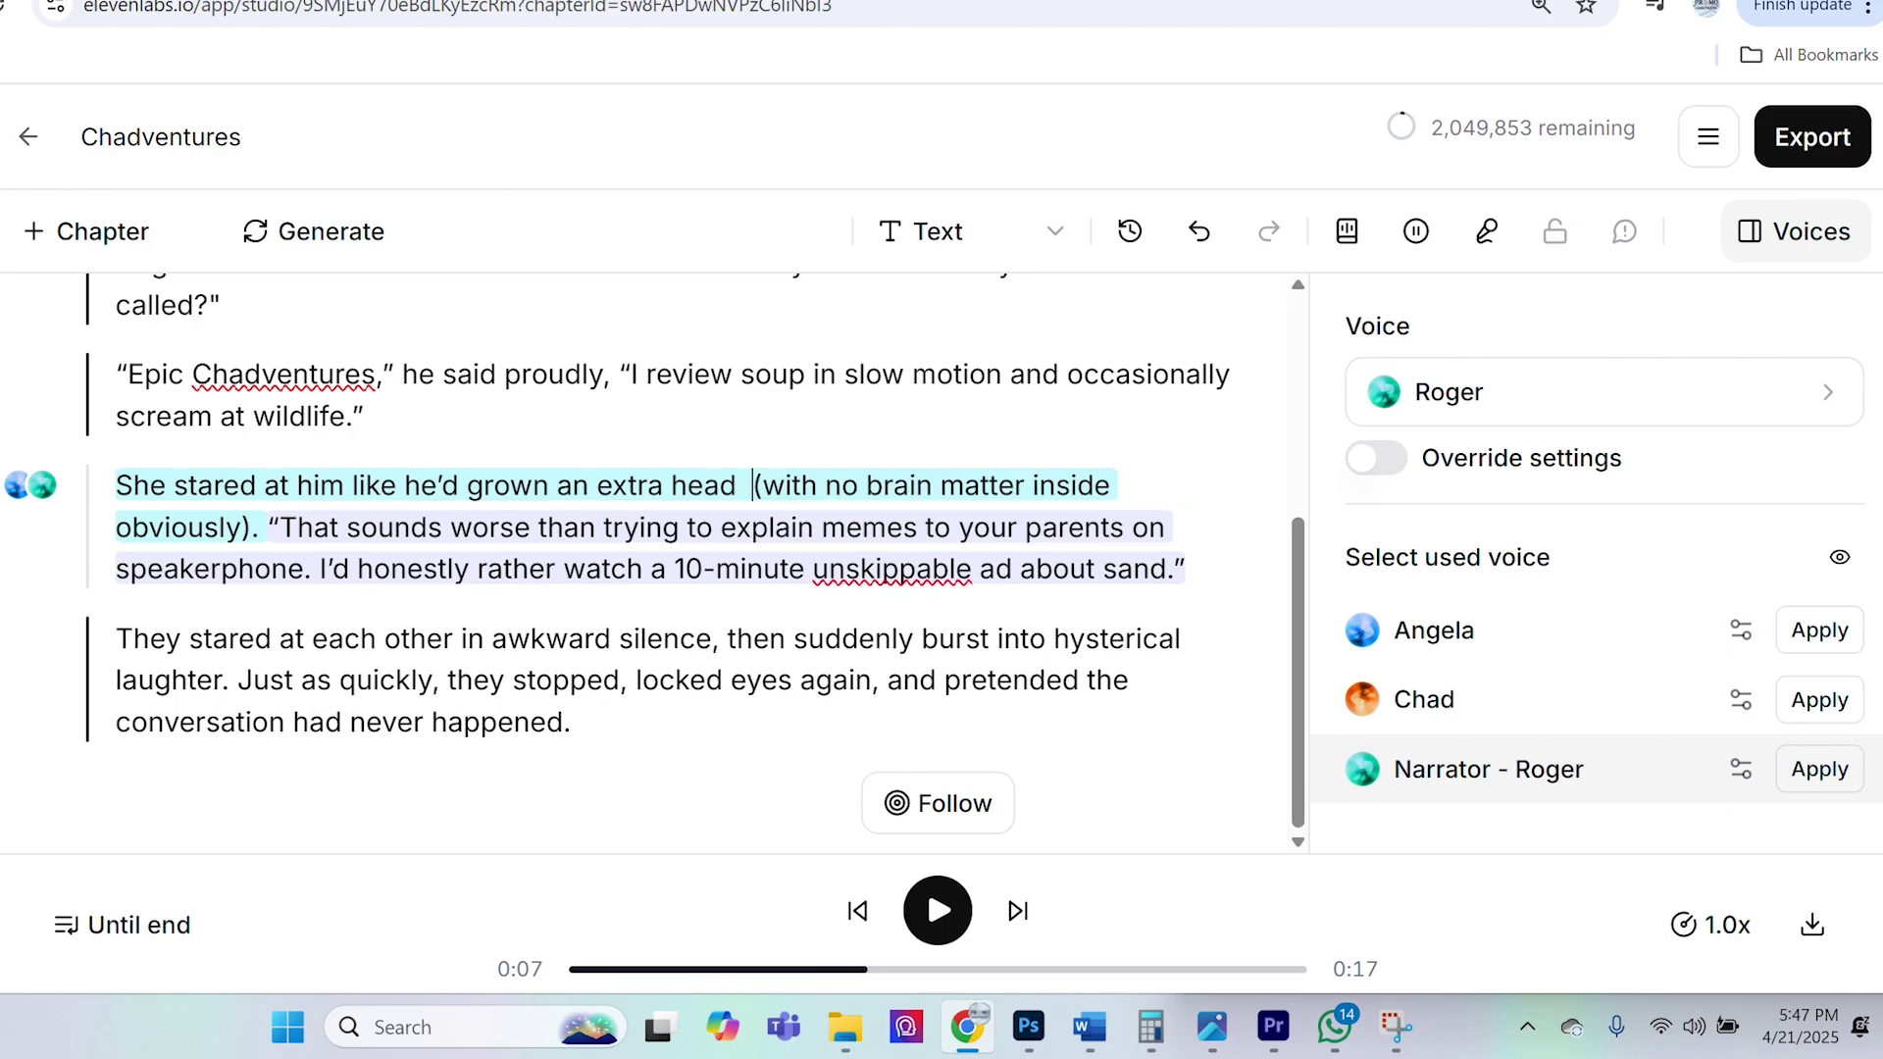
{"action": "key", "text": "BackSpace"}
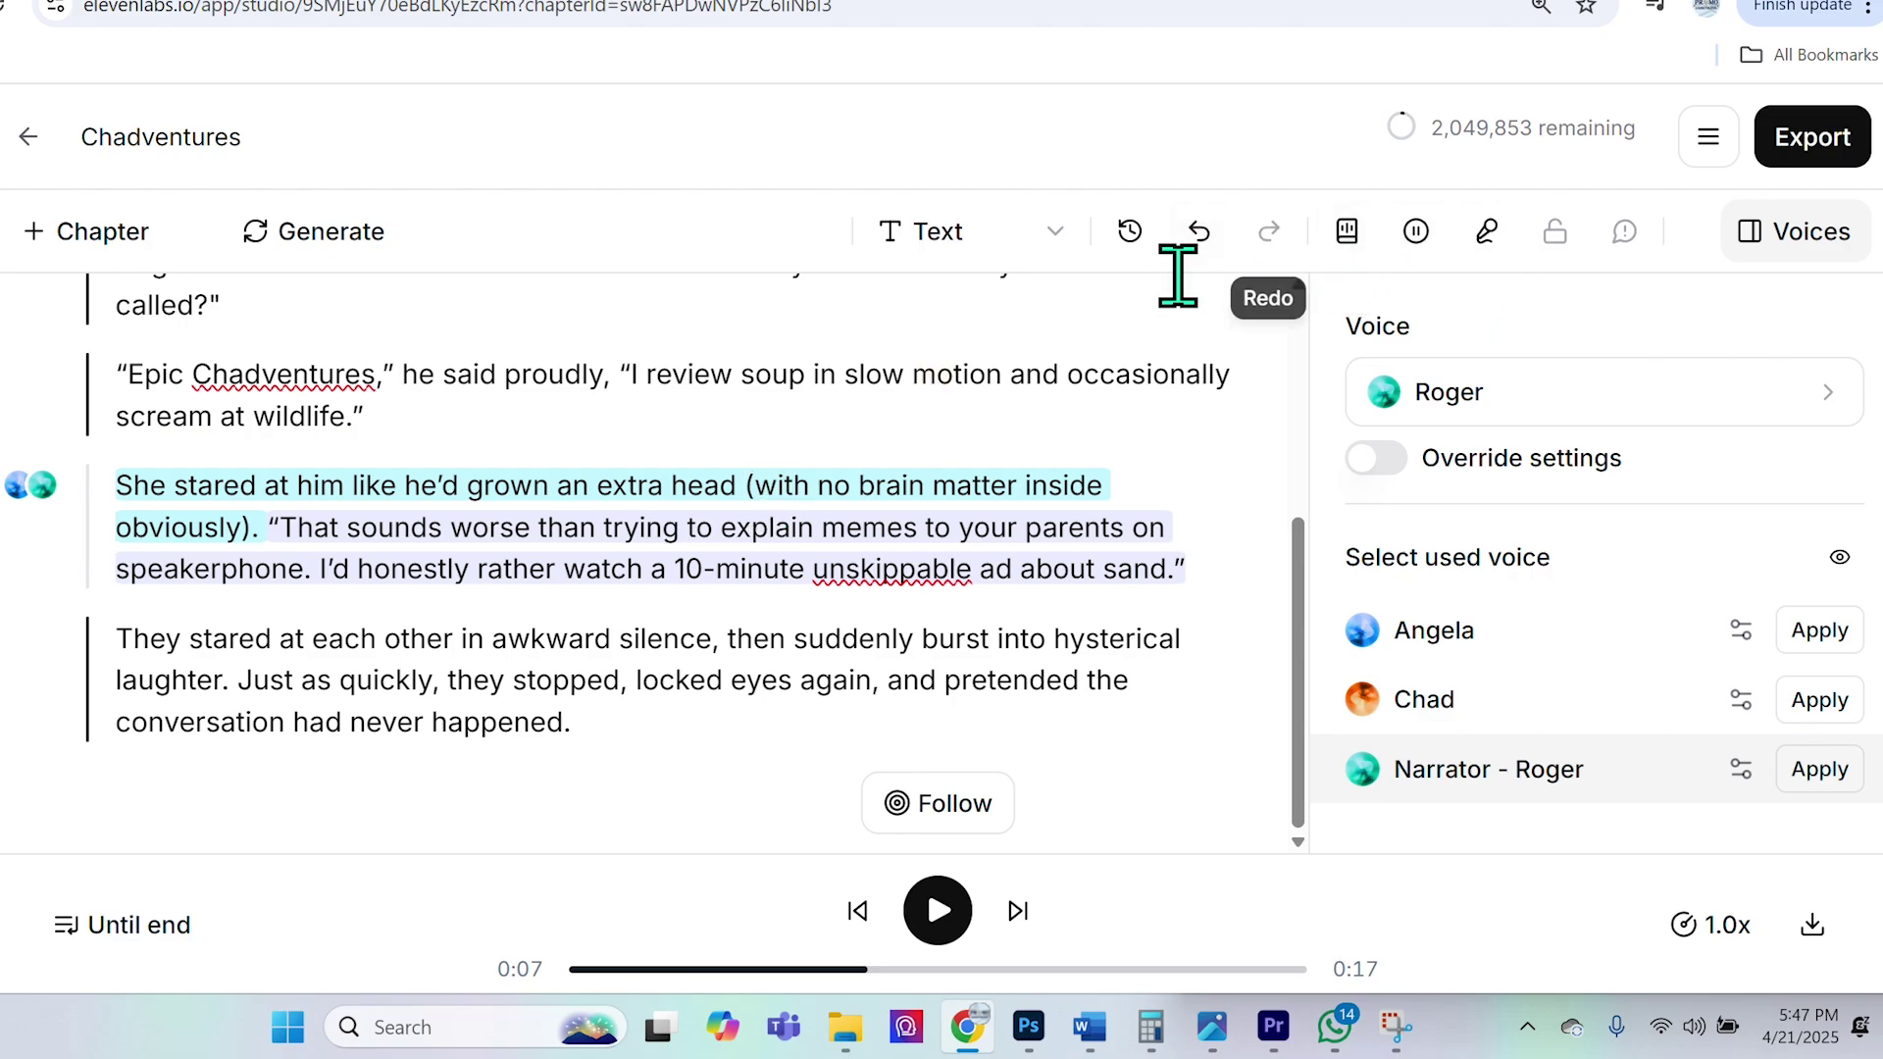
{"action": "left_click", "coordinate": [1132, 235]}
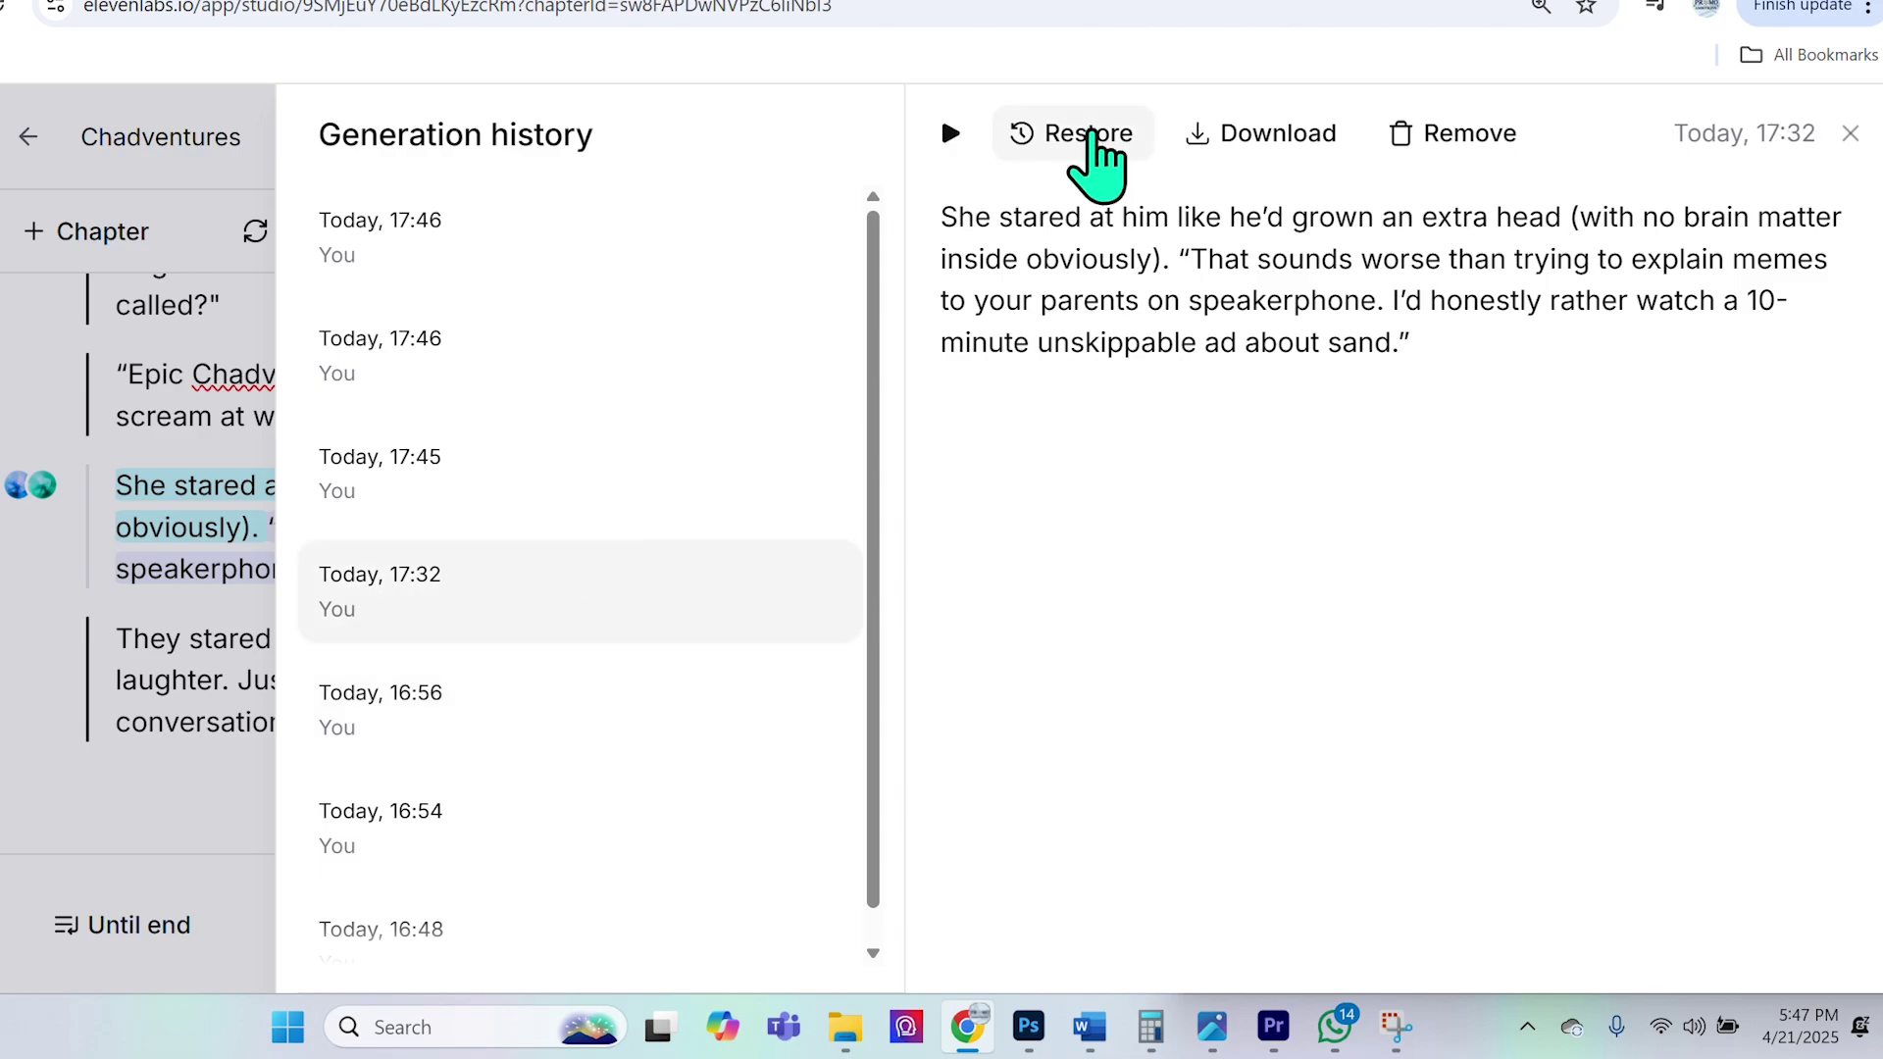
{"action": "left_click", "coordinate": [1851, 137]}
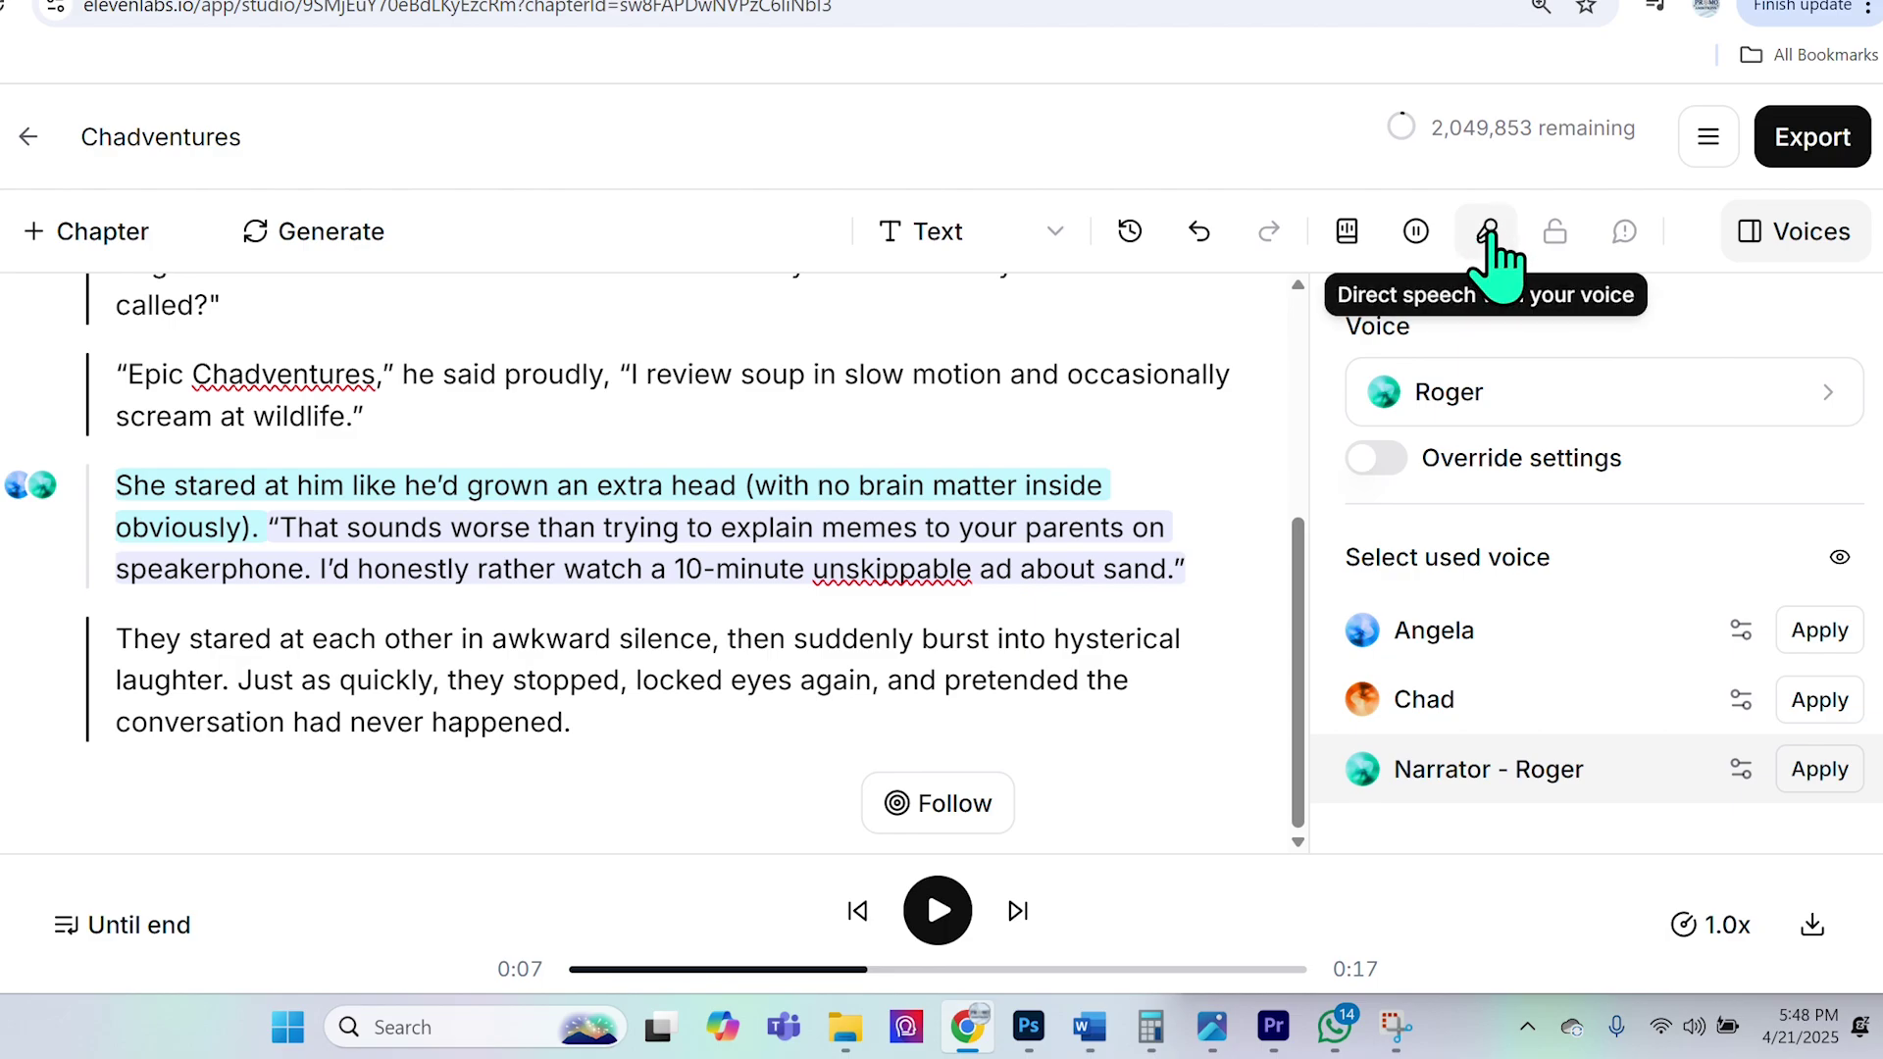
{"action": "left_click", "coordinate": [304, 686]}
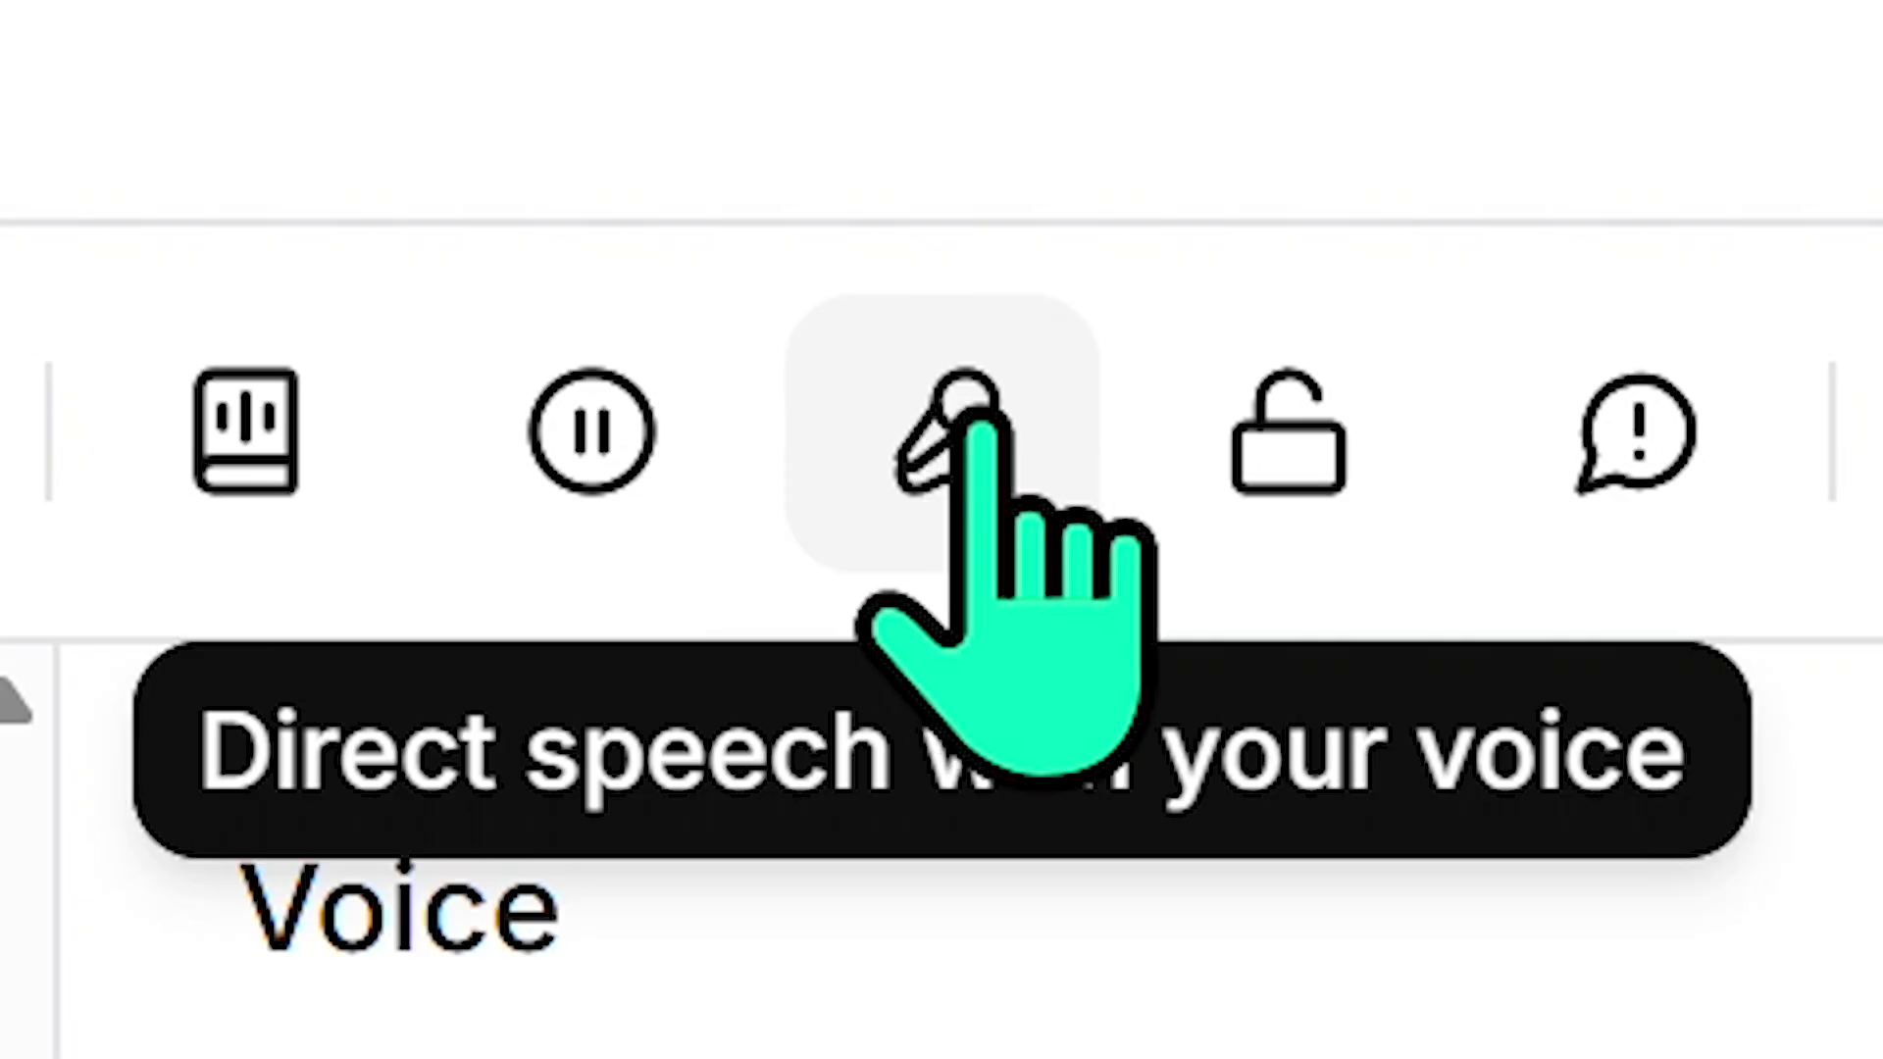
{"action": "left_click", "coordinate": [971, 431]}
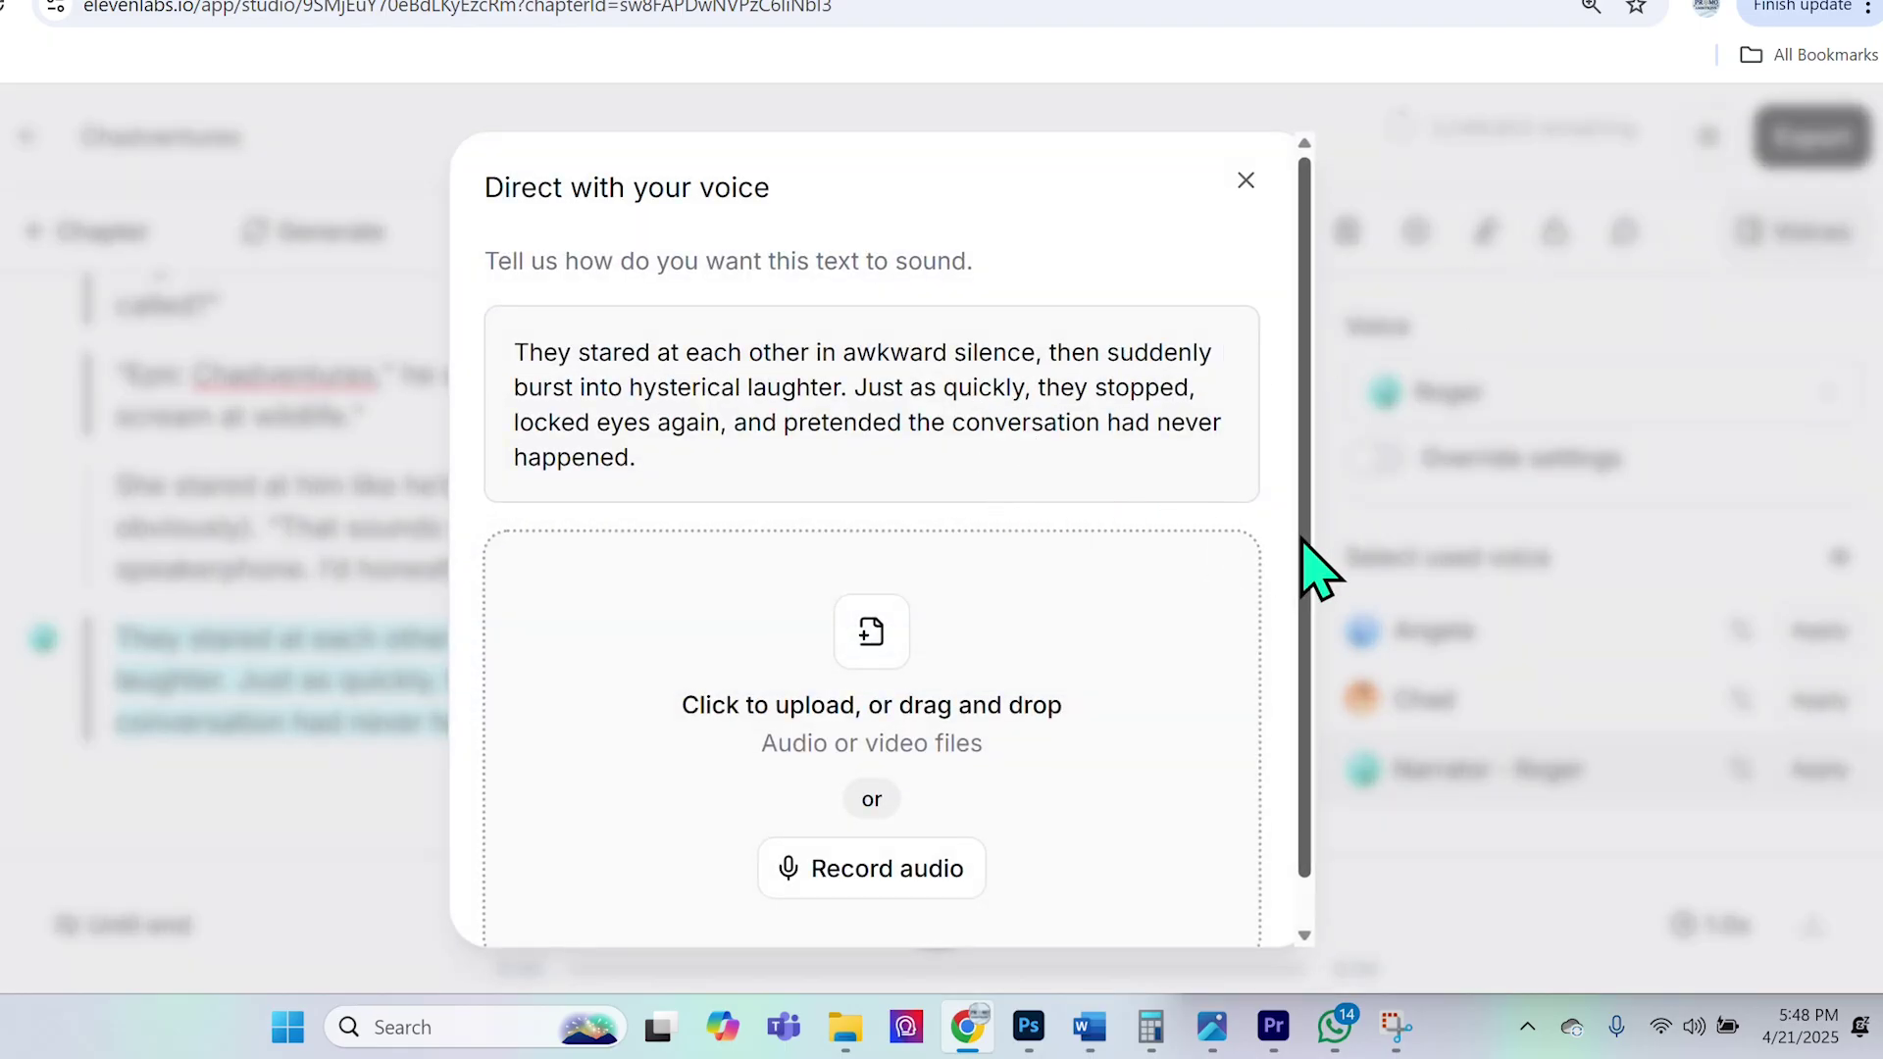
{"action": "scroll", "coordinate": [1310, 588], "scroll_direction": "down", "scroll_amount": 1}
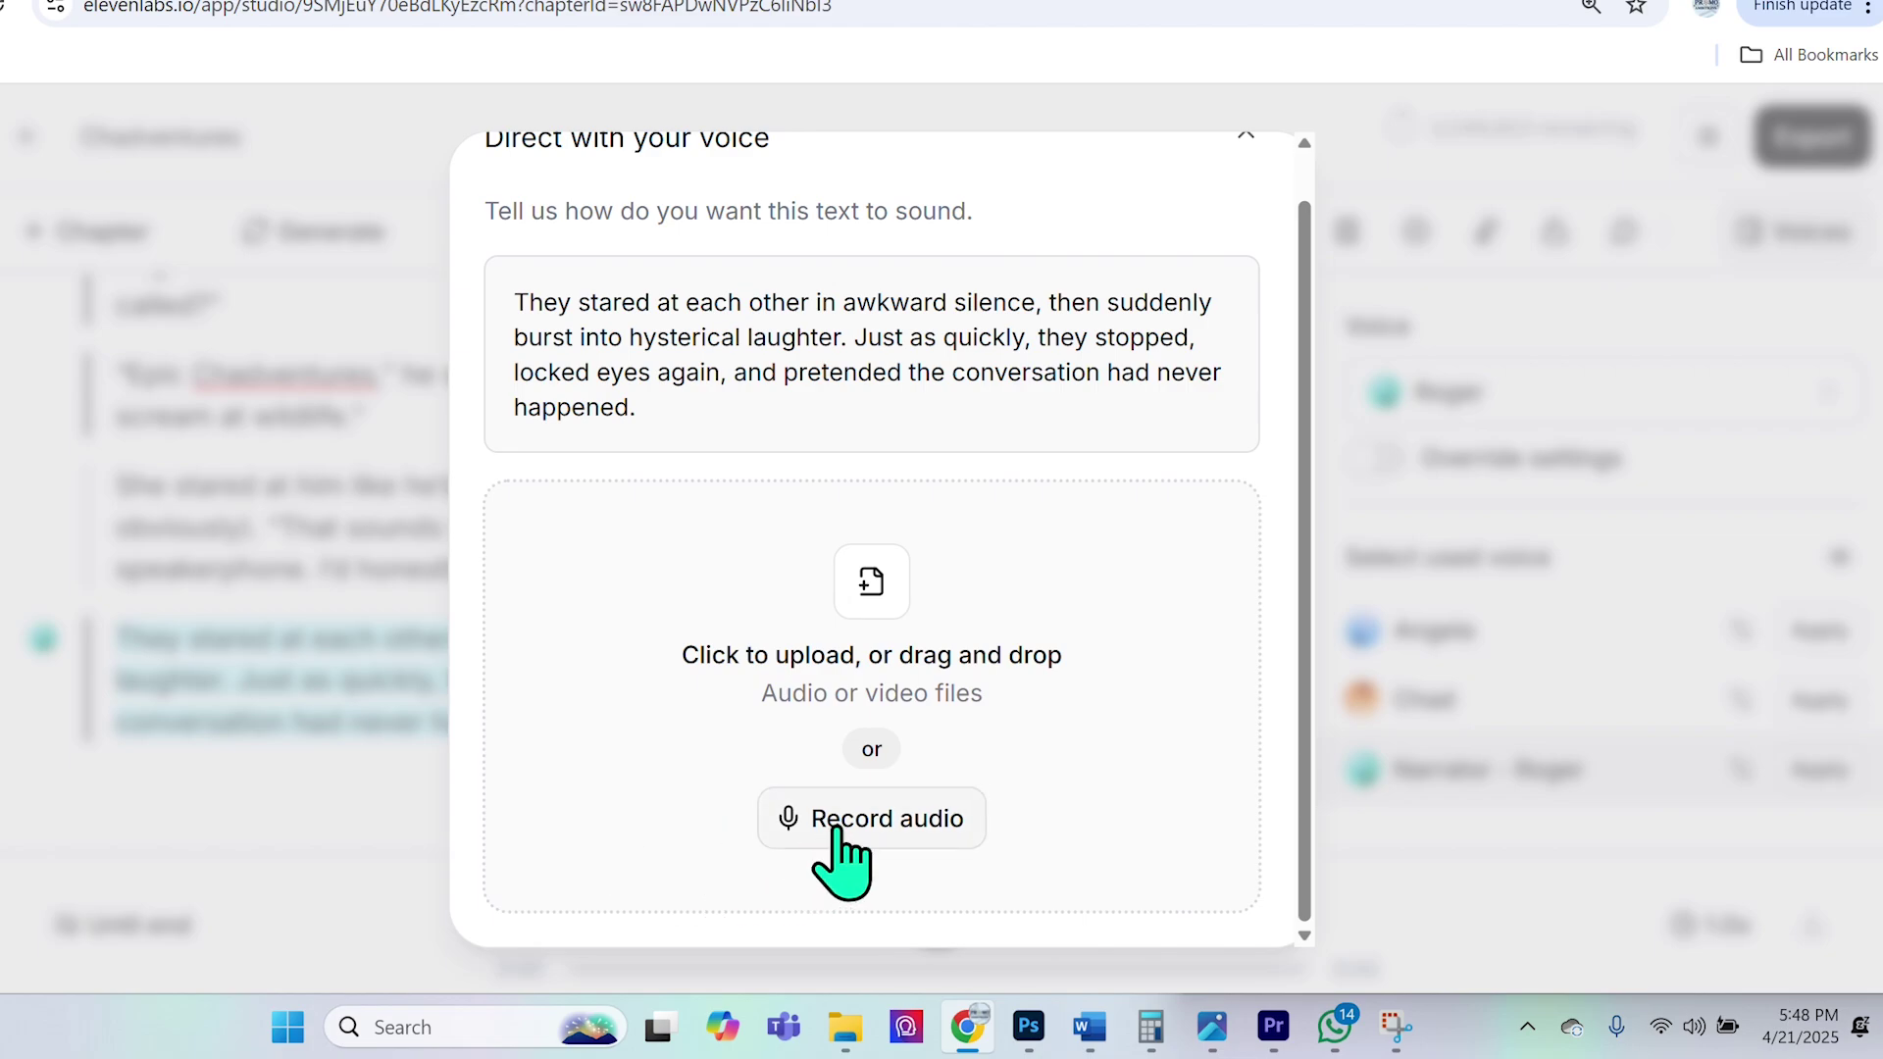
{"action": "left_click_drag", "start_coordinate": [517, 304], "coordinate": [1017, 422]}
{"action": "left_click", "coordinate": [1012, 417]}
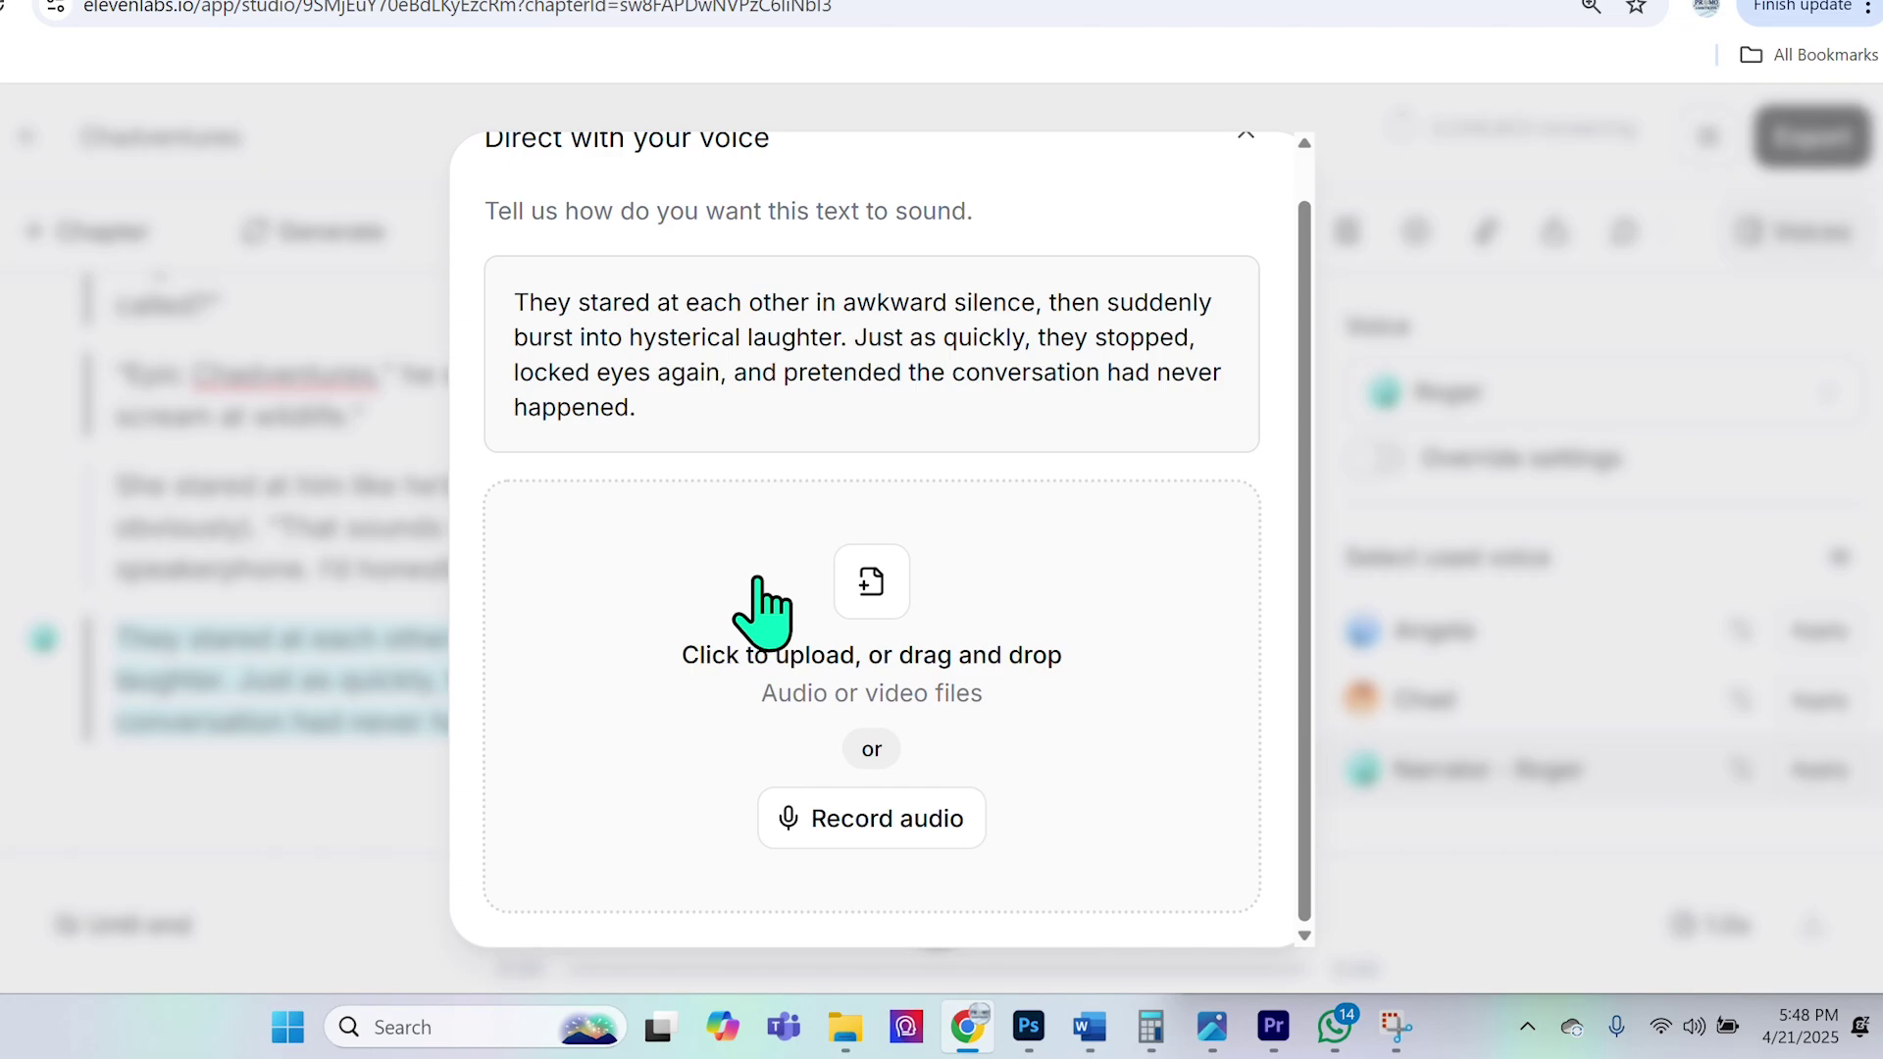
{"action": "left_click", "coordinate": [1245, 135]}
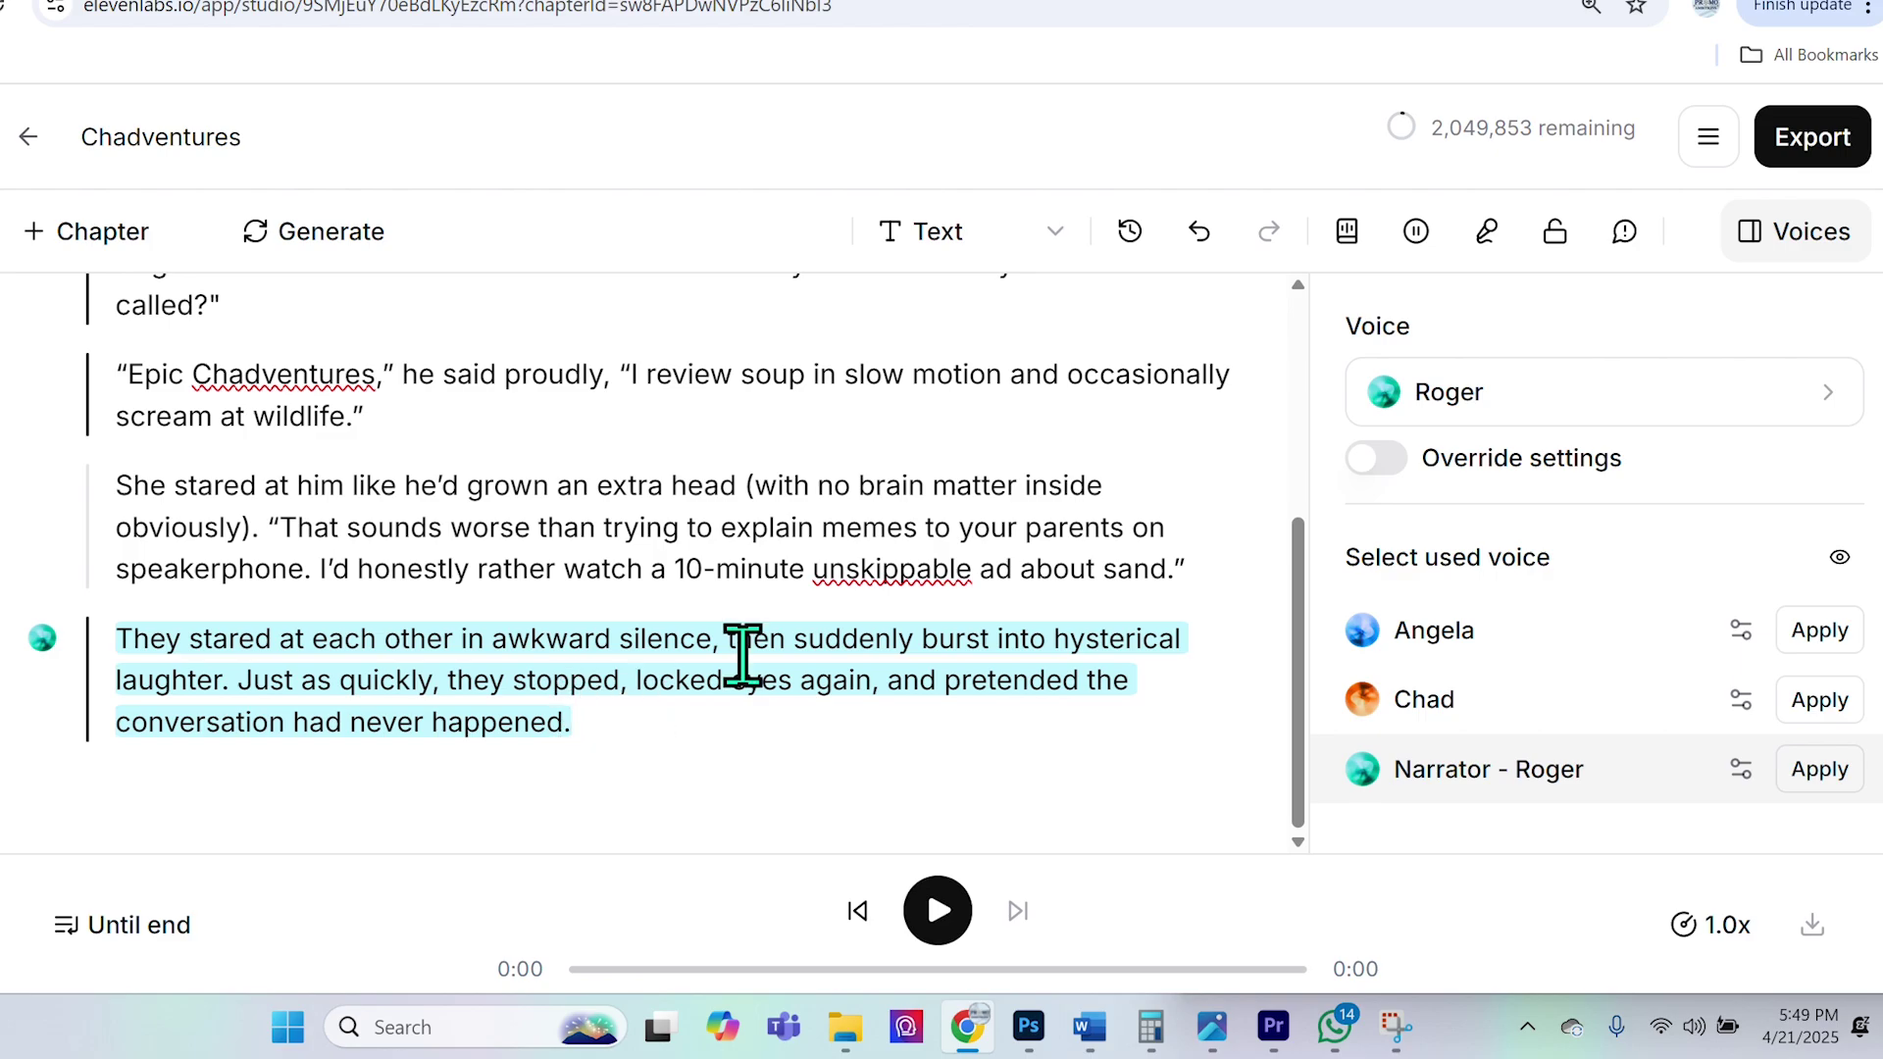
{"action": "scroll", "coordinate": [668, 574], "scroll_direction": "up", "scroll_amount": 2}
Step: Open the left sidebar and return from Chadventures to the Studio project list
{"action": "scroll", "coordinate": [668, 574], "scroll_direction": "up", "scroll_amount": 2}
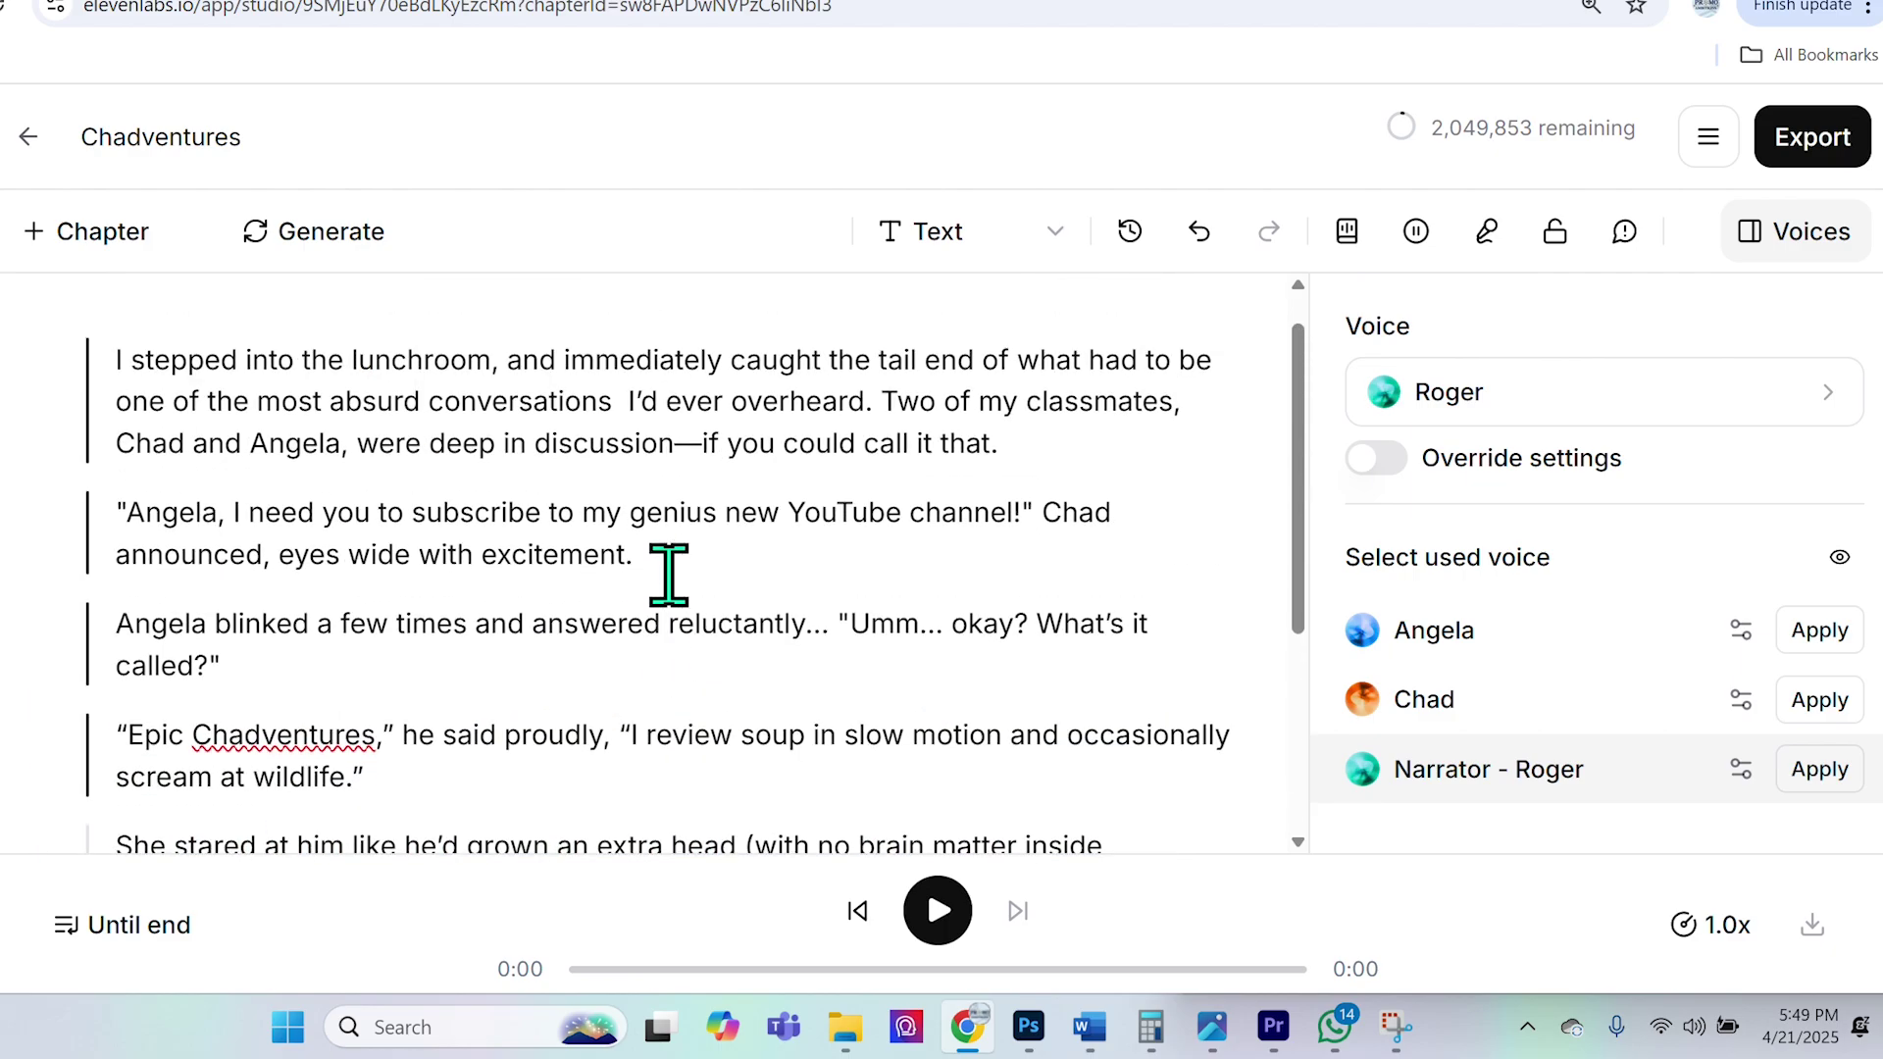
{"action": "scroll", "coordinate": [669, 576], "scroll_direction": "down", "scroll_amount": 1}
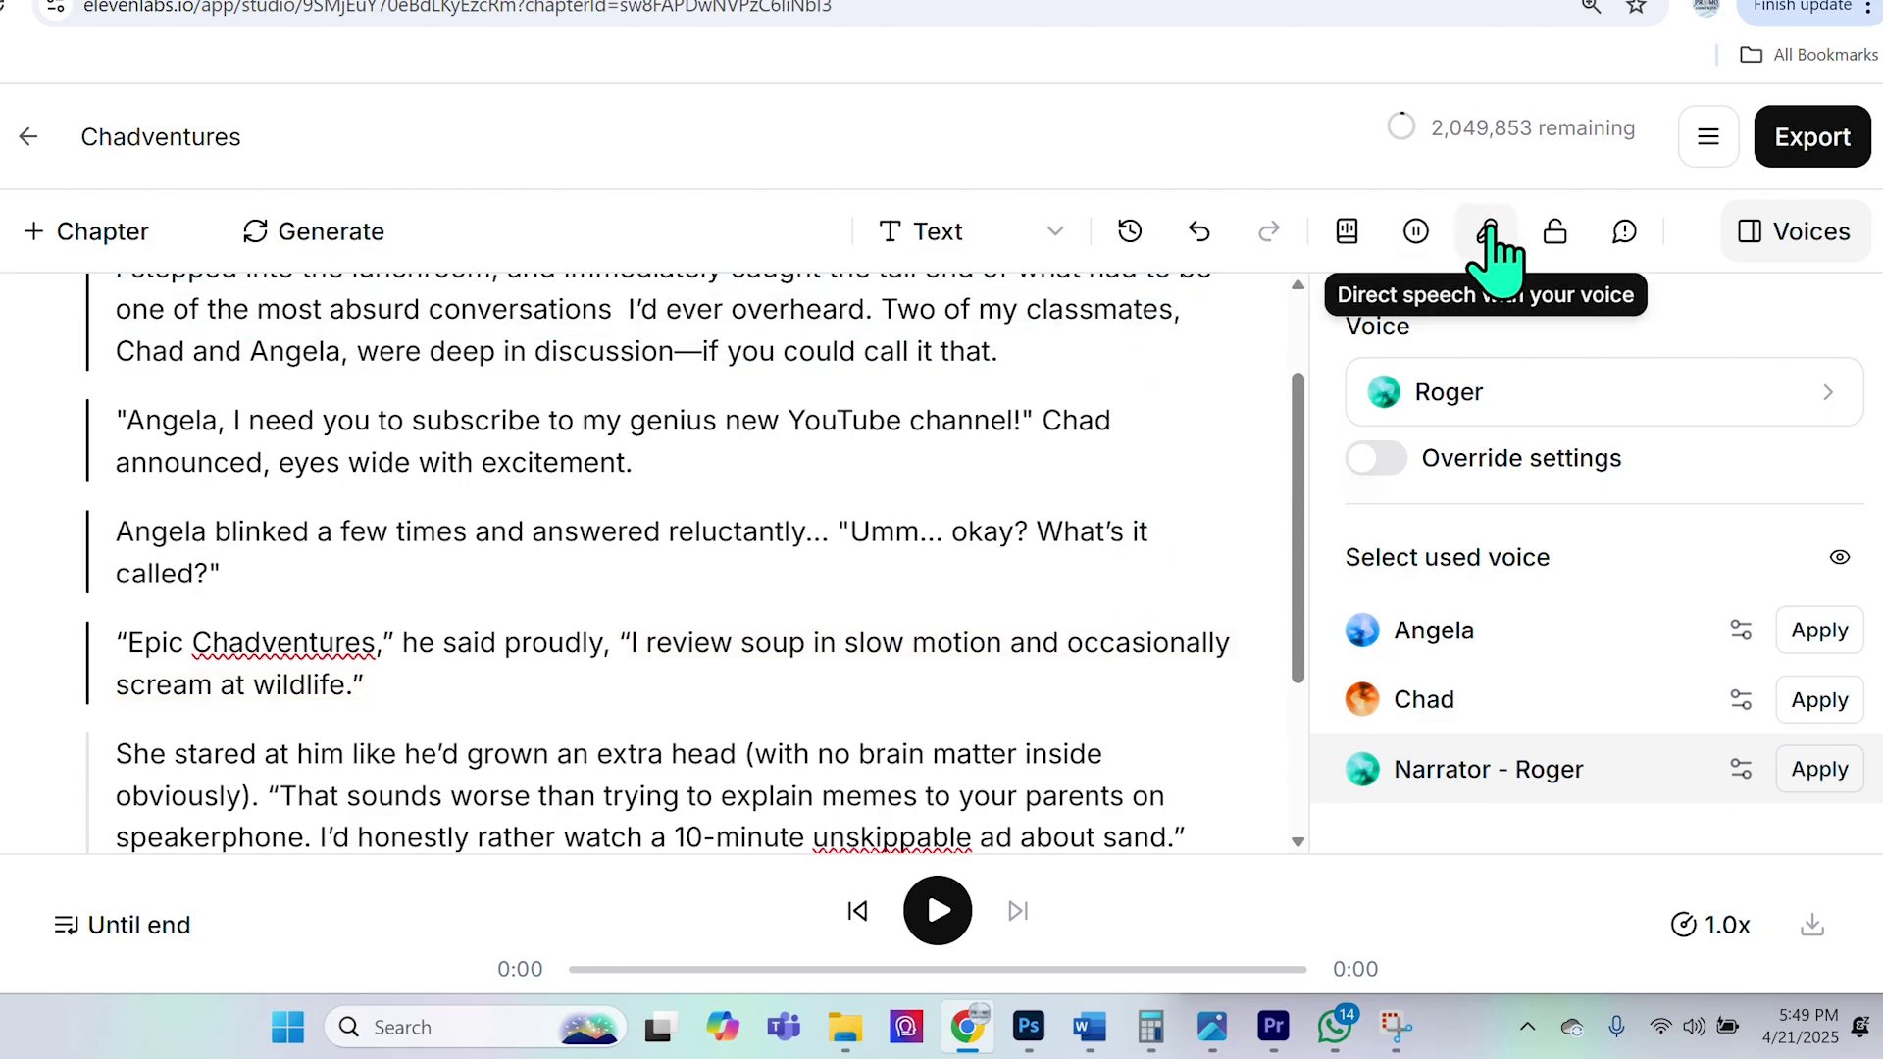
{"action": "mouse_move", "coordinate": [10, 706]}
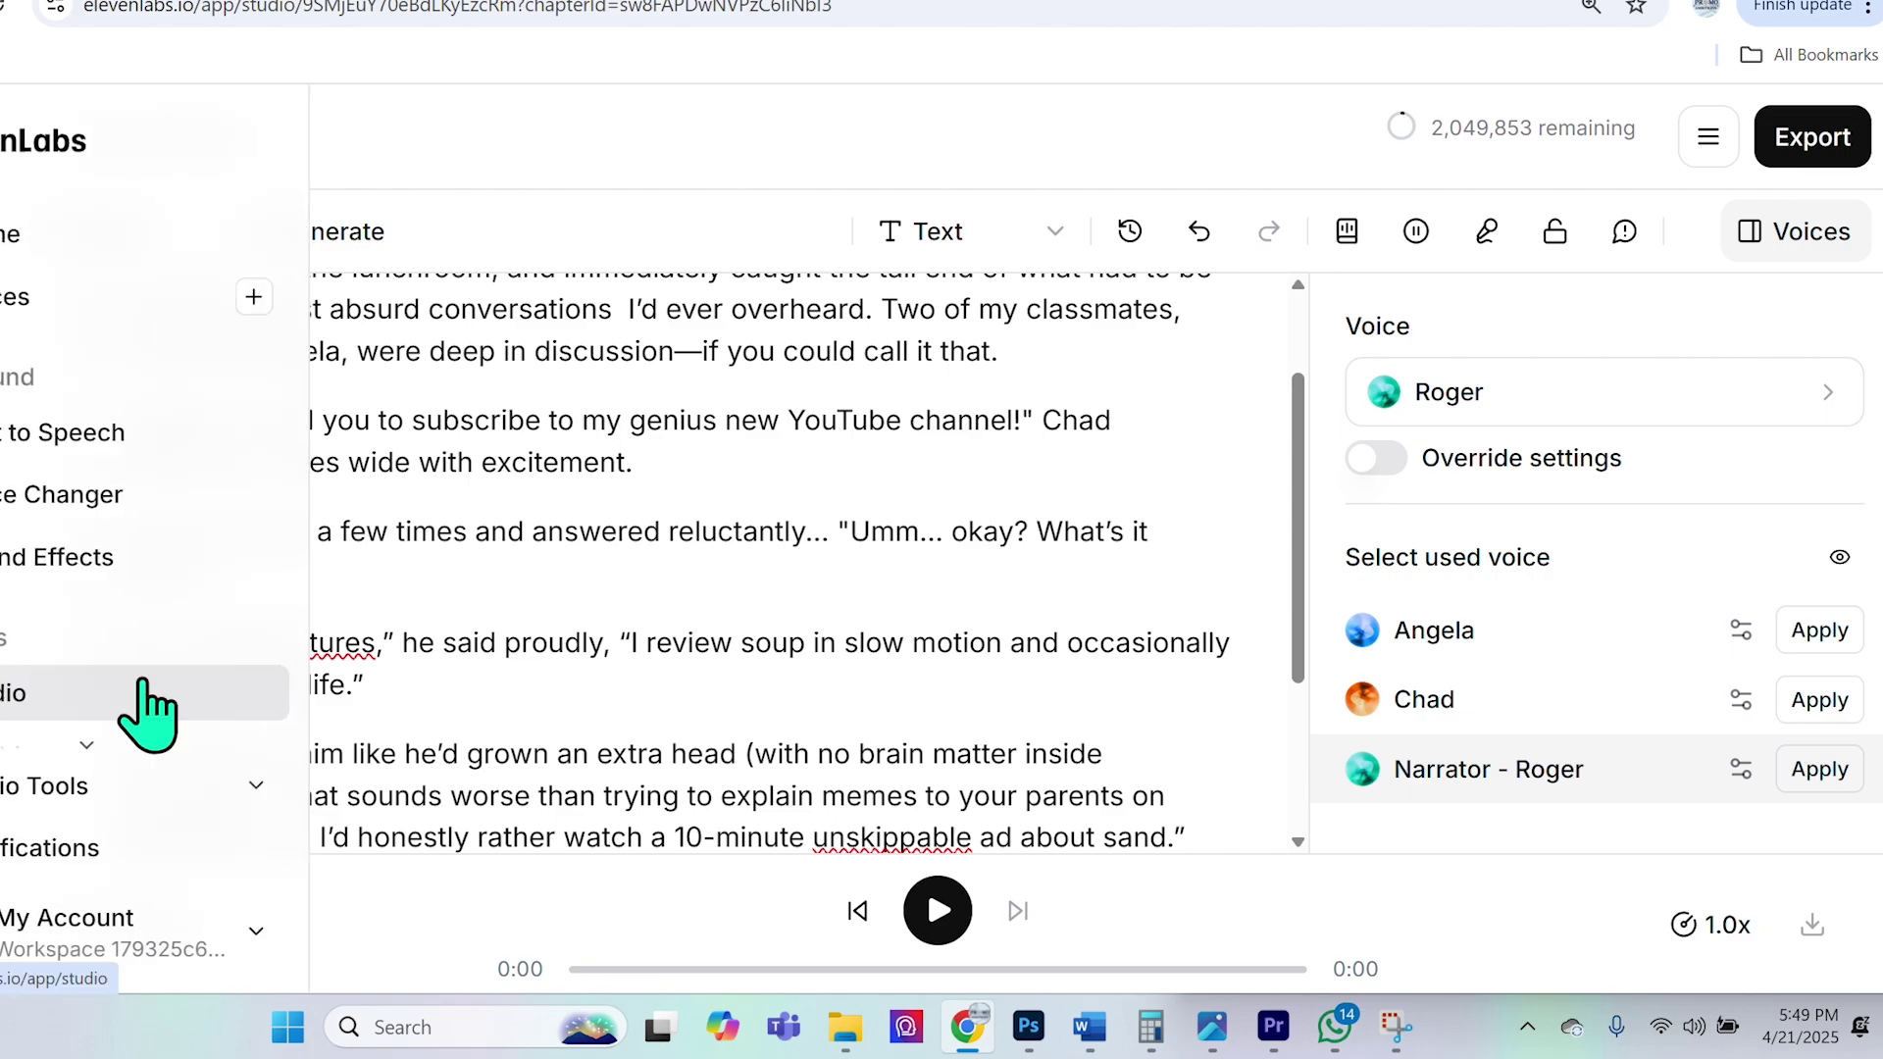
{"action": "left_click", "coordinate": [57, 694]}
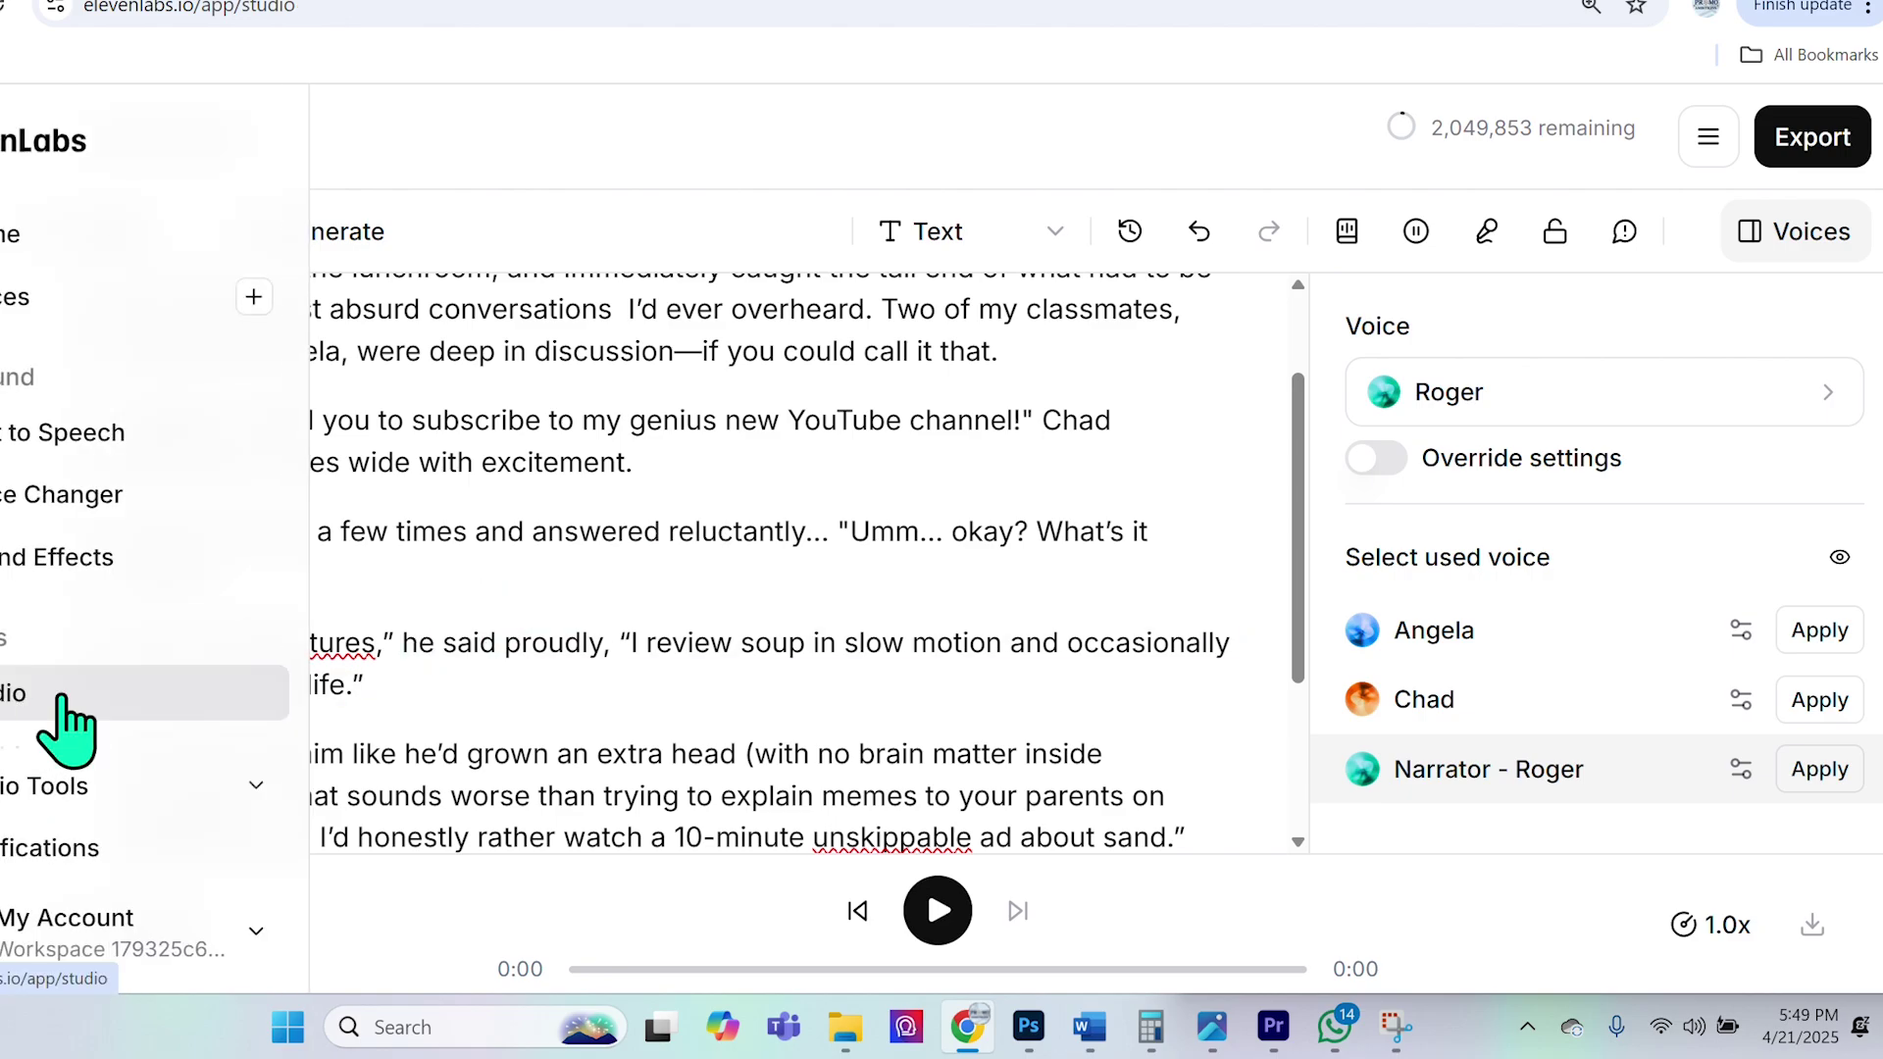